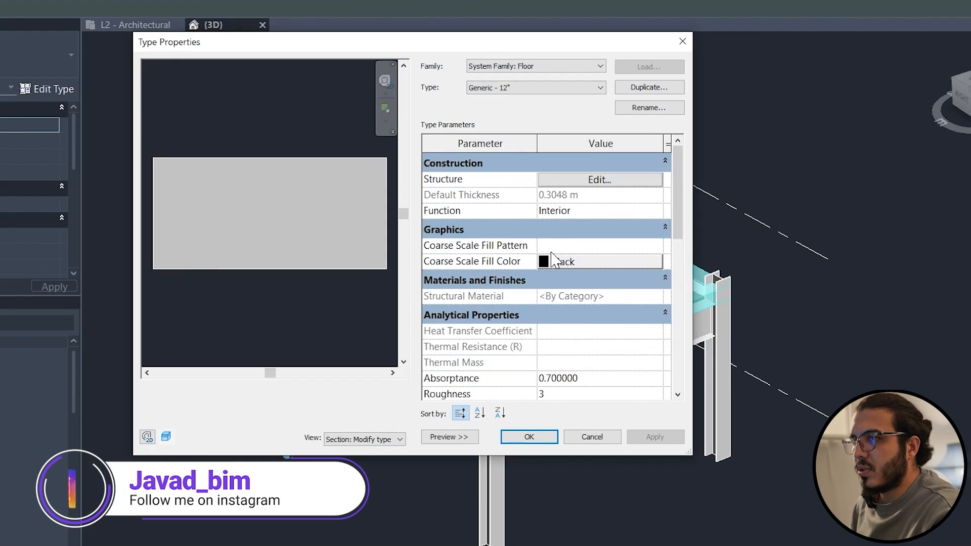
Edit the Generic - 12" floor type's structure and set the Structure [1] layer thickness to 0.1 m.
{"action": "left_click", "coordinate": [588, 181]}
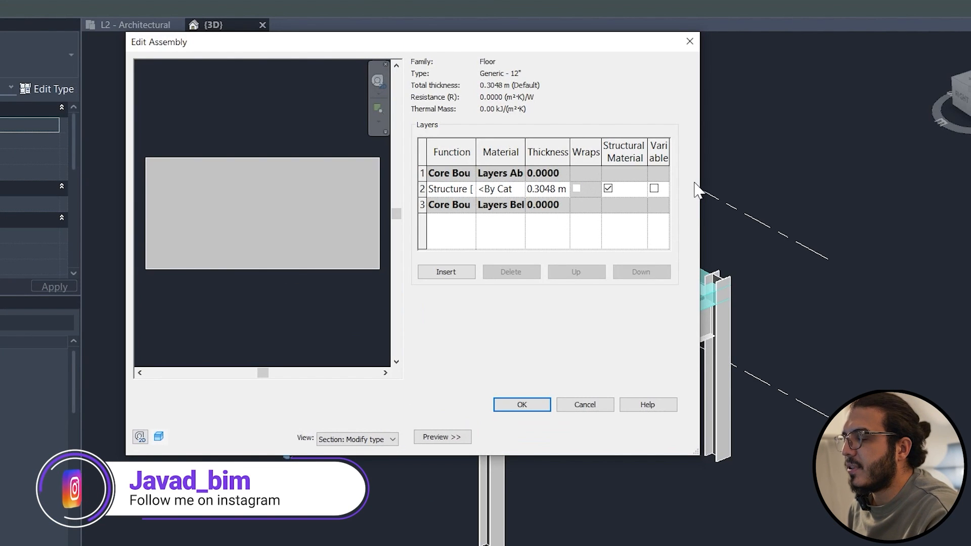
{"action": "left_click_drag", "start_coordinate": [701, 181], "coordinate": [867, 178]}
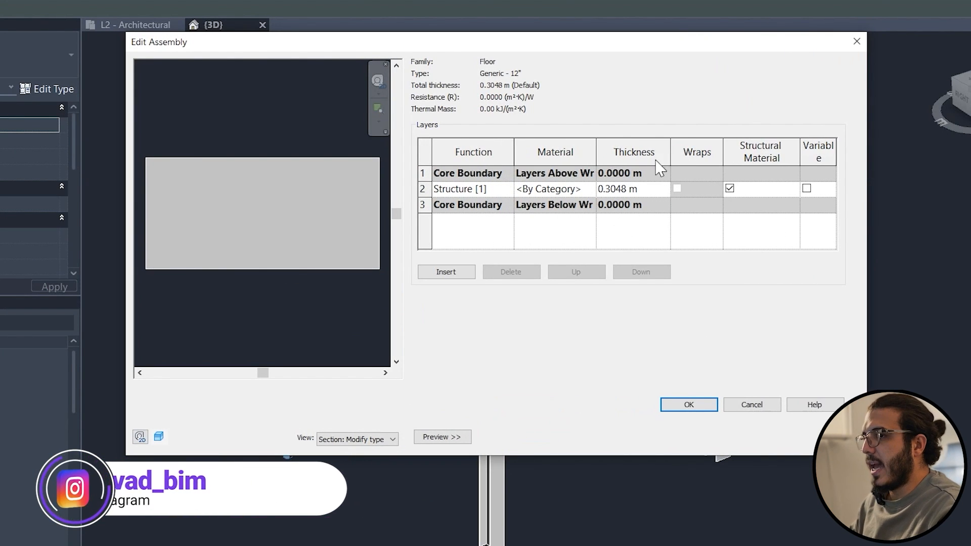
{"action": "left_click", "coordinate": [649, 189]}
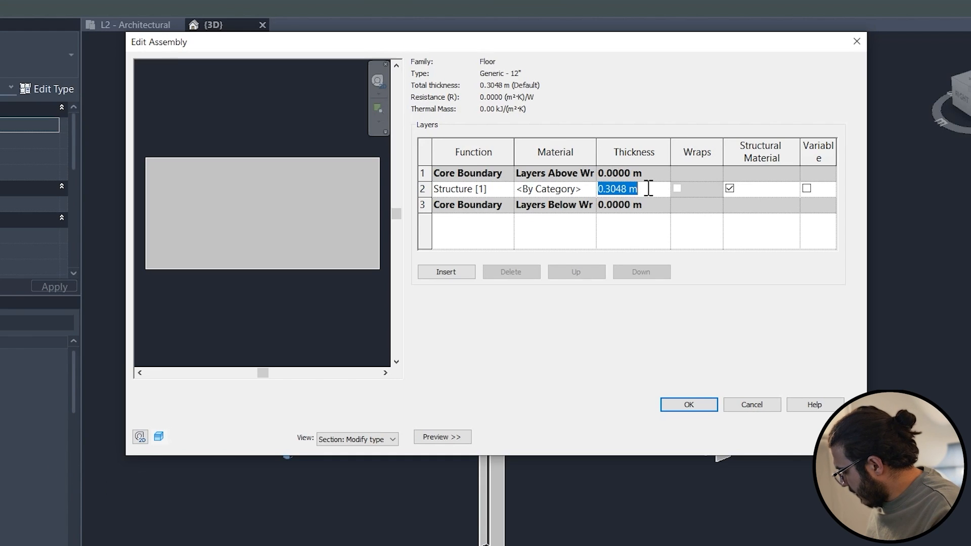
{"action": "type", "text": "0,1"}
{"action": "key", "text": "Return"}
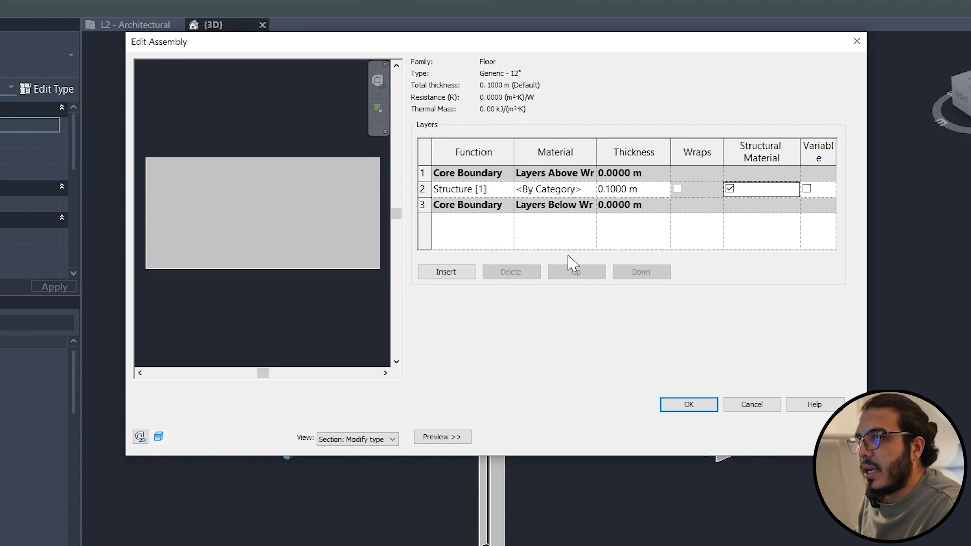
Insert a layer below the structure layer with the function Structural Deck [1] and accept the floor type changes.
{"action": "left_click", "coordinate": [444, 273]}
{"action": "left_click", "coordinate": [640, 274]}
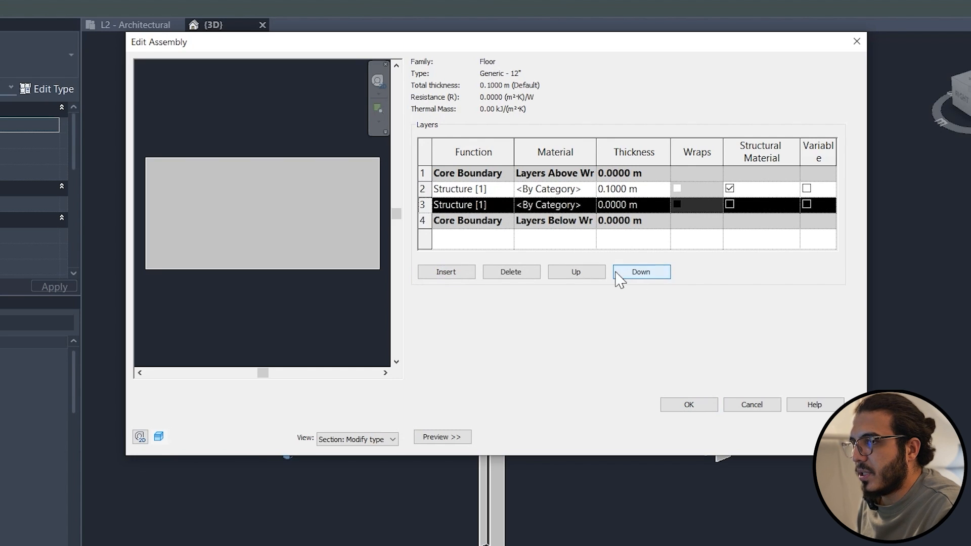
{"action": "left_click", "coordinate": [507, 206]}
{"action": "scroll", "coordinate": [510, 241], "scroll_direction": "down", "scroll_amount": 1}
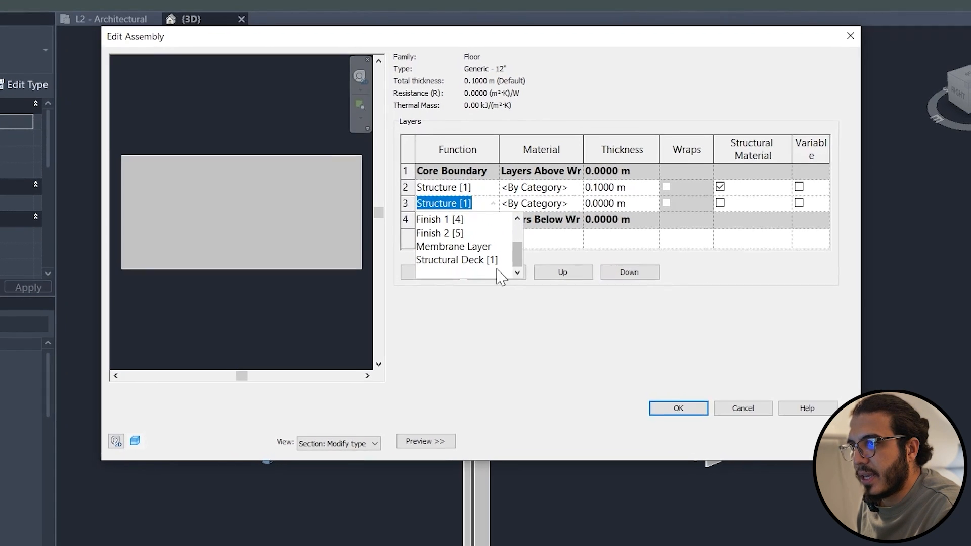
{"action": "left_click", "coordinate": [464, 267]}
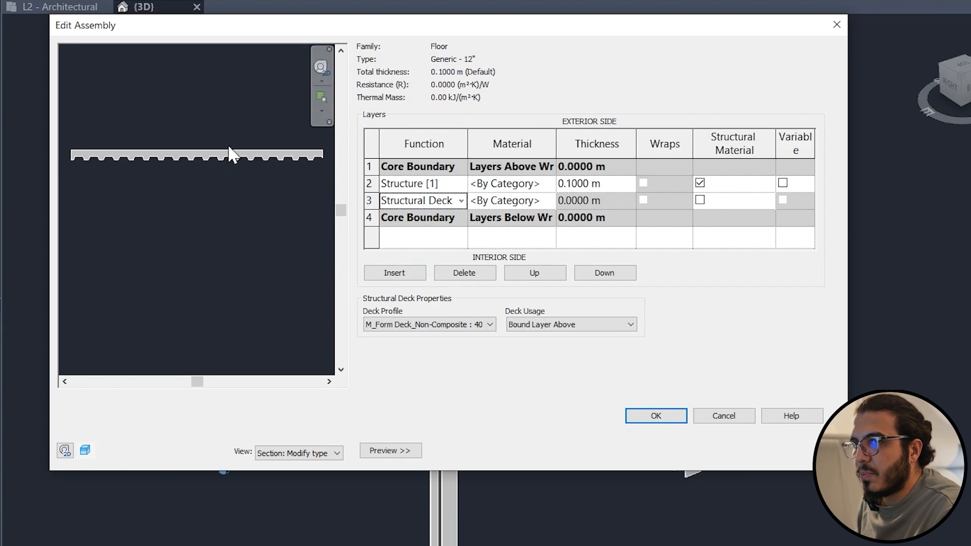
{"action": "scroll", "coordinate": [230, 144], "scroll_direction": "up", "scroll_amount": 5}
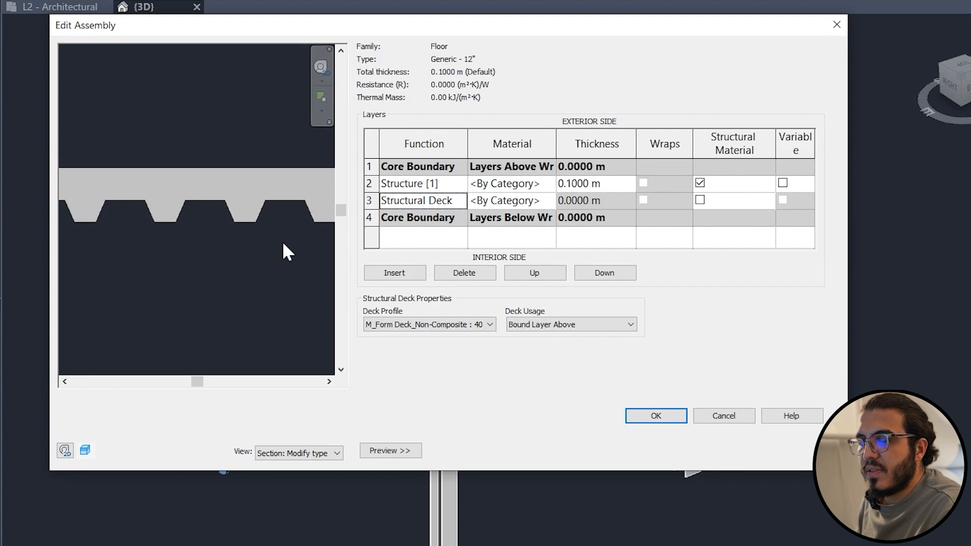
{"action": "scroll", "coordinate": [163, 232], "scroll_direction": "up", "scroll_amount": 3}
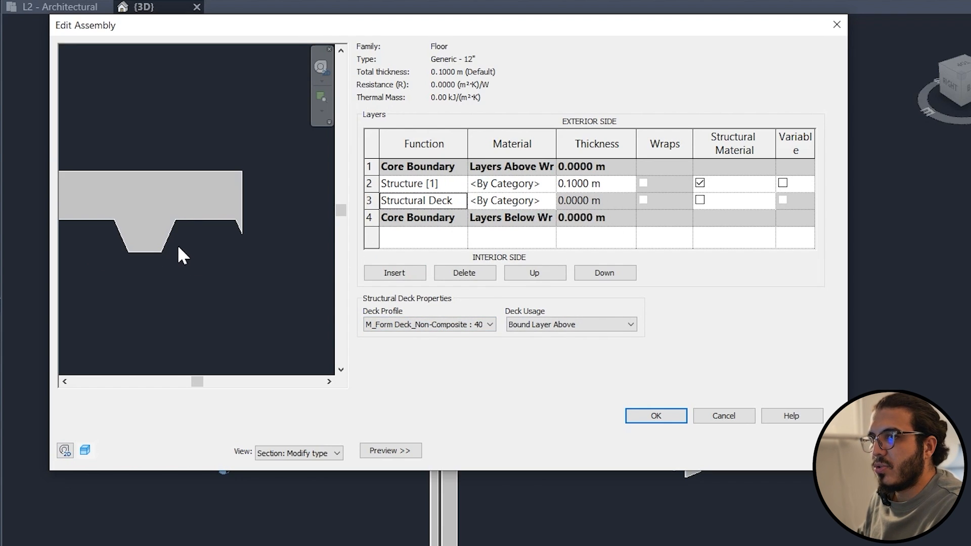
{"action": "left_click", "coordinate": [656, 416]}
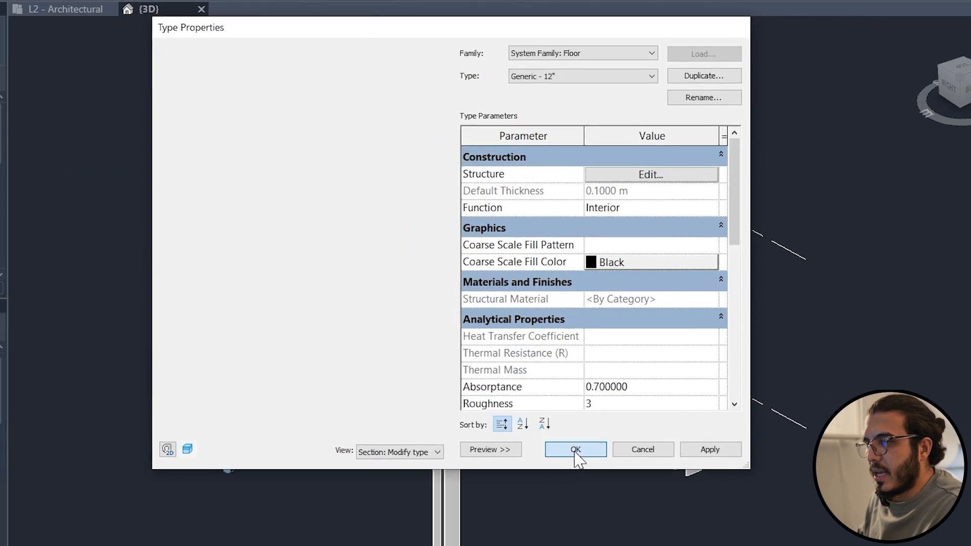
{"action": "left_click", "coordinate": [575, 451]}
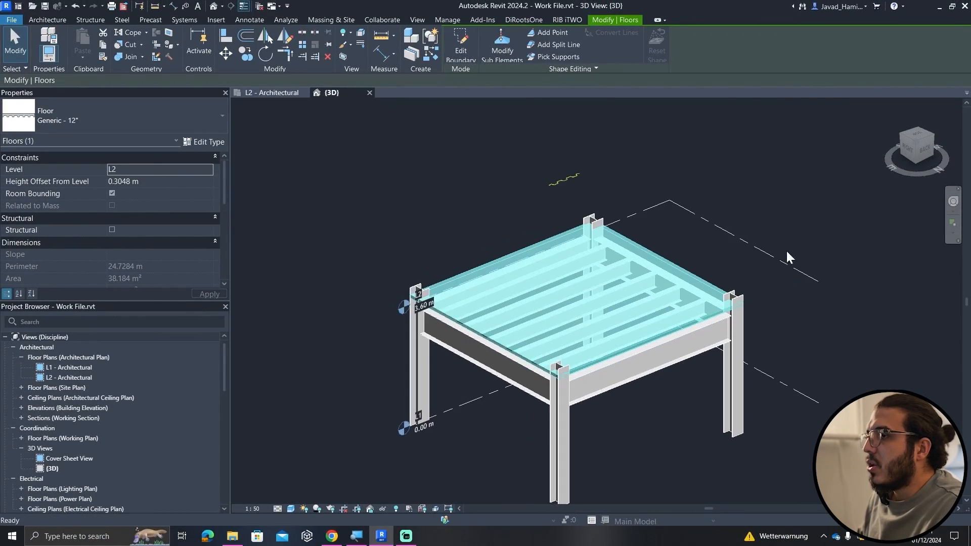
Switch from the 3D view to the L2 - Architectural floor plan and deselect the floor.
{"action": "middle_click_drag", "start_coordinate": [752, 283], "coordinate": [918, 182], "text": "shift"}
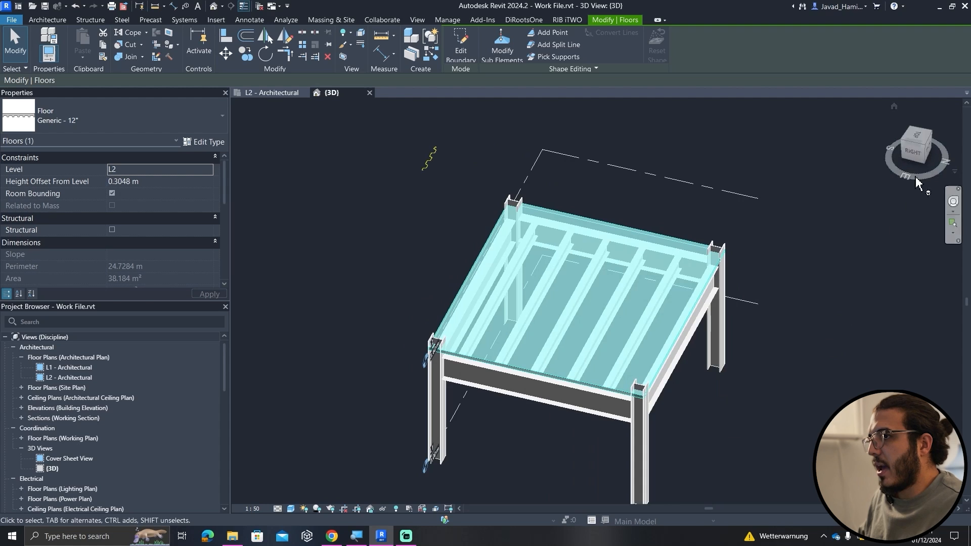
{"action": "middle_click_drag", "start_coordinate": [787, 261], "coordinate": [934, 344], "text": "shift"}
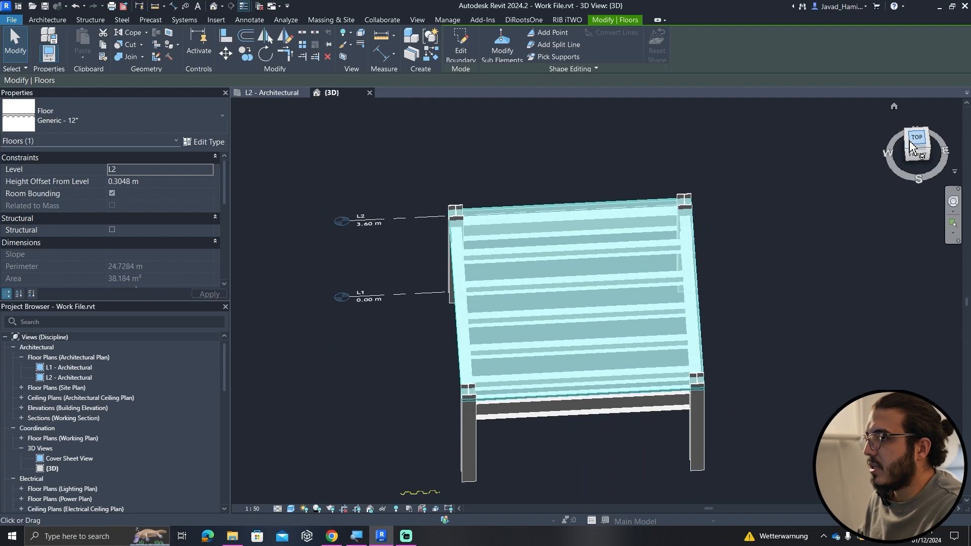
{"action": "left_click", "coordinate": [910, 147]}
{"action": "left_click", "coordinate": [263, 93]}
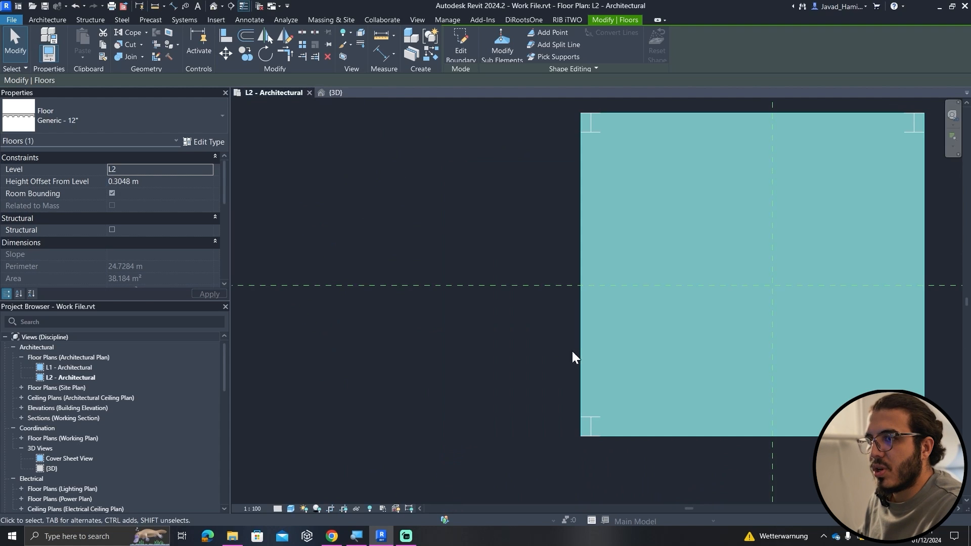
{"action": "scroll", "coordinate": [577, 359], "scroll_direction": "down", "scroll_amount": 3}
{"action": "left_click", "coordinate": [797, 416]}
{"action": "middle_click_drag", "start_coordinate": [798, 416], "coordinate": [715, 394]}
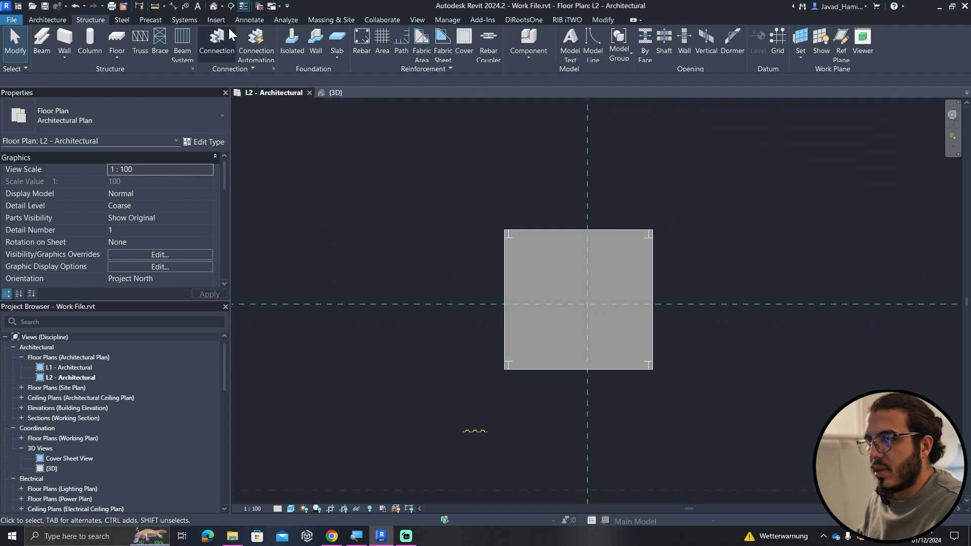
Draw a horizontal section line across the whole floor, slightly above the horizontal reference plane.
{"action": "left_click", "coordinate": [230, 5]}
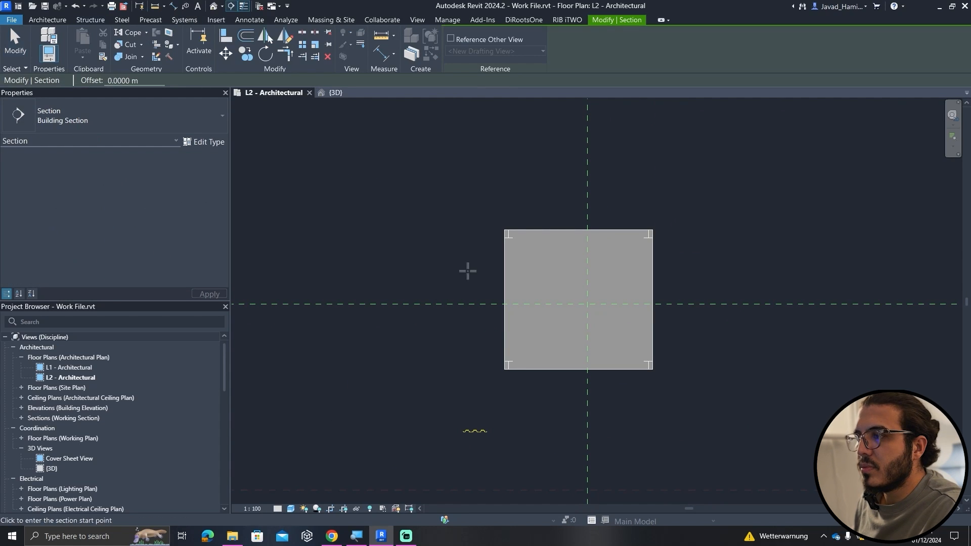
{"action": "left_click", "coordinate": [454, 281]}
{"action": "scroll", "coordinate": [660, 279], "scroll_direction": "up", "scroll_amount": 2}
{"action": "left_click", "coordinate": [706, 283]}
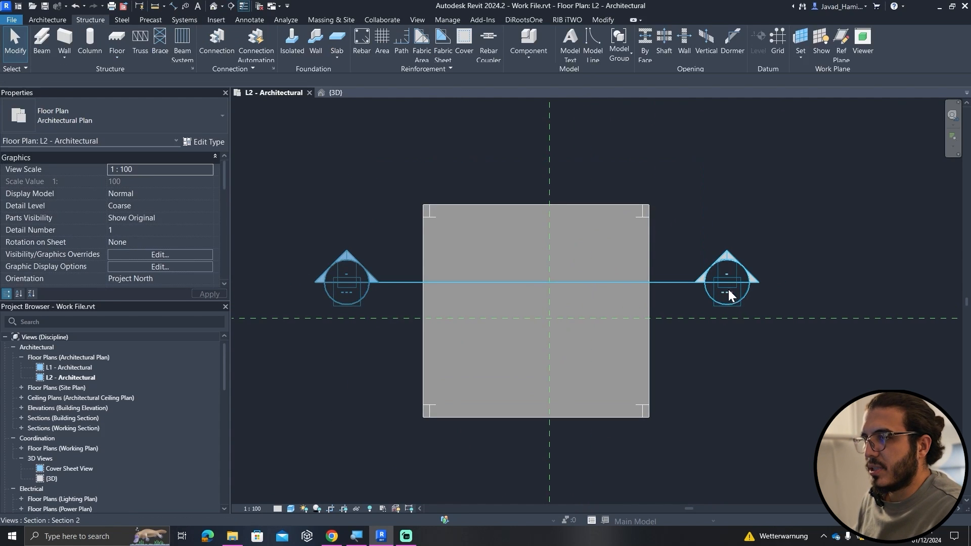
{"action": "key", "text": "Escape"}
{"action": "key", "text": "Escape"}
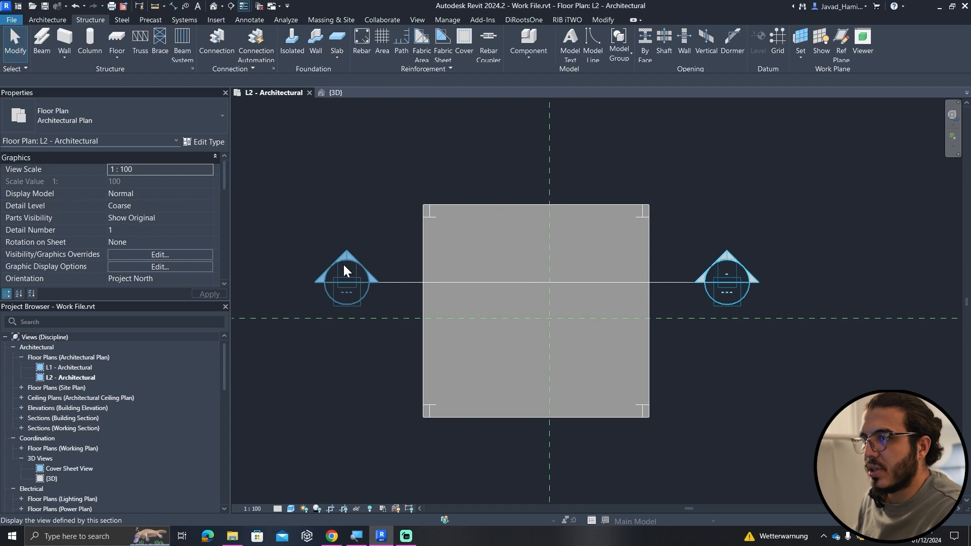
Open the new section's view and set its detail level to Fine.
{"action": "double_click", "coordinate": [343, 263]}
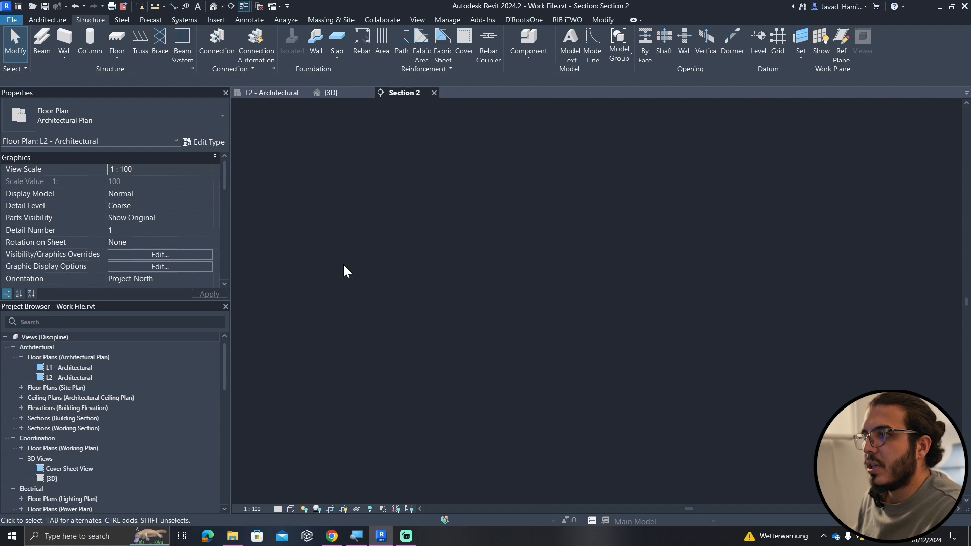
{"action": "left_click", "coordinate": [277, 509]}
{"action": "left_click", "coordinate": [289, 500]}
{"action": "scroll", "coordinate": [451, 303], "scroll_direction": "up", "scroll_amount": 1}
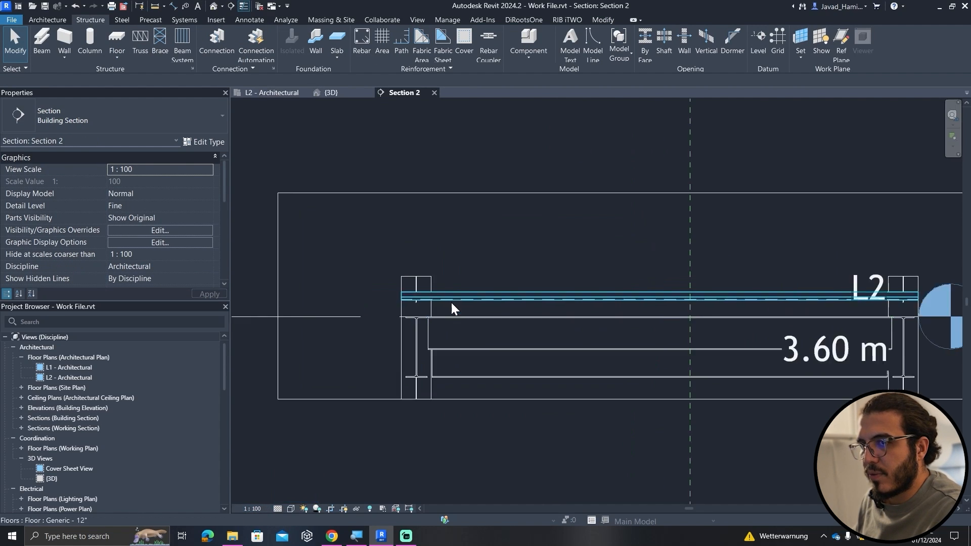
{"action": "scroll", "coordinate": [451, 302], "scroll_direction": "up", "scroll_amount": 2}
{"action": "scroll", "coordinate": [533, 276], "scroll_direction": "up", "scroll_amount": 2}
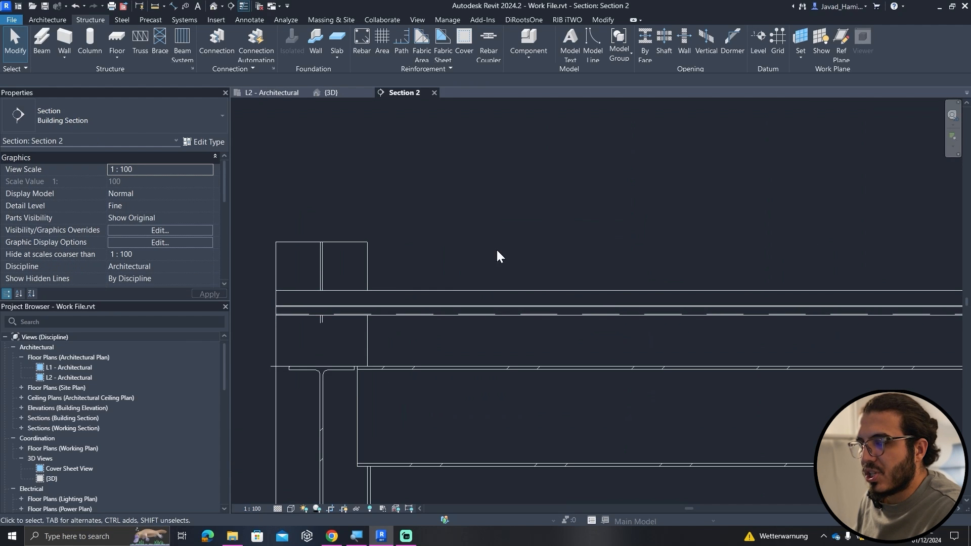
Try the Wireframe visual style in the section view.
{"action": "left_click", "coordinate": [291, 509]}
{"action": "left_click", "coordinate": [320, 436]}
{"action": "scroll", "coordinate": [530, 312], "scroll_direction": "up", "scroll_amount": 2}
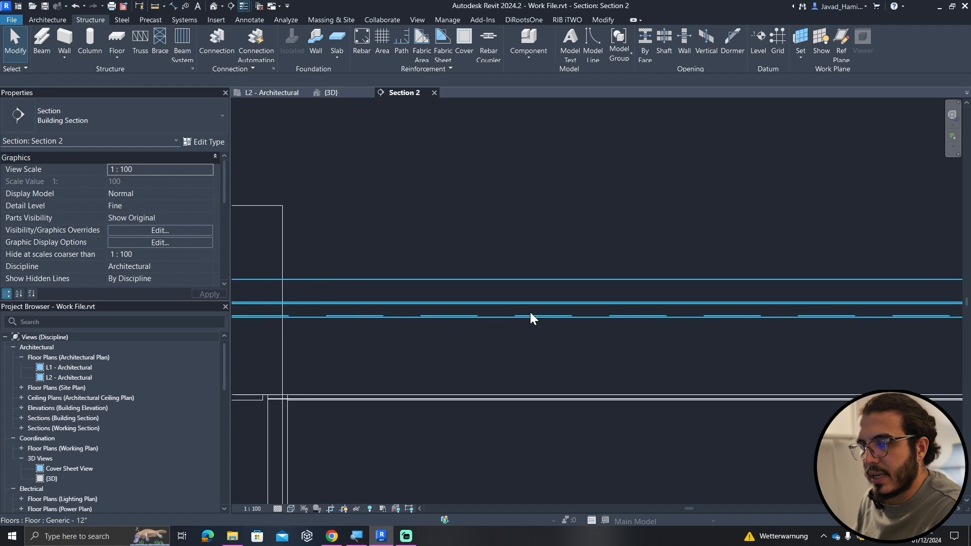
{"action": "scroll", "coordinate": [423, 372], "scroll_direction": "down", "scroll_amount": 2}
Set the section view's visual style to Shaded.
{"action": "left_click", "coordinate": [291, 509]}
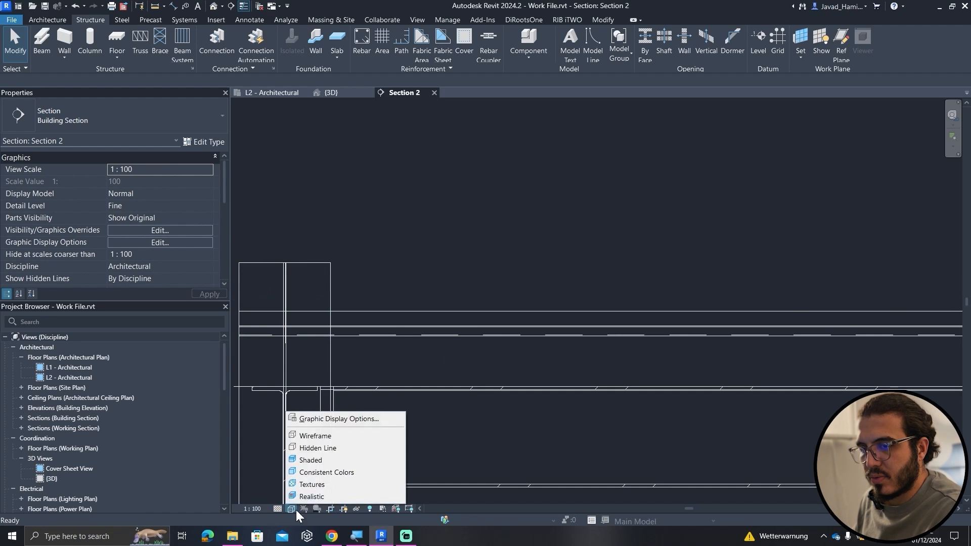
{"action": "left_click", "coordinate": [314, 464]}
{"action": "scroll", "coordinate": [474, 311], "scroll_direction": "down", "scroll_amount": 1}
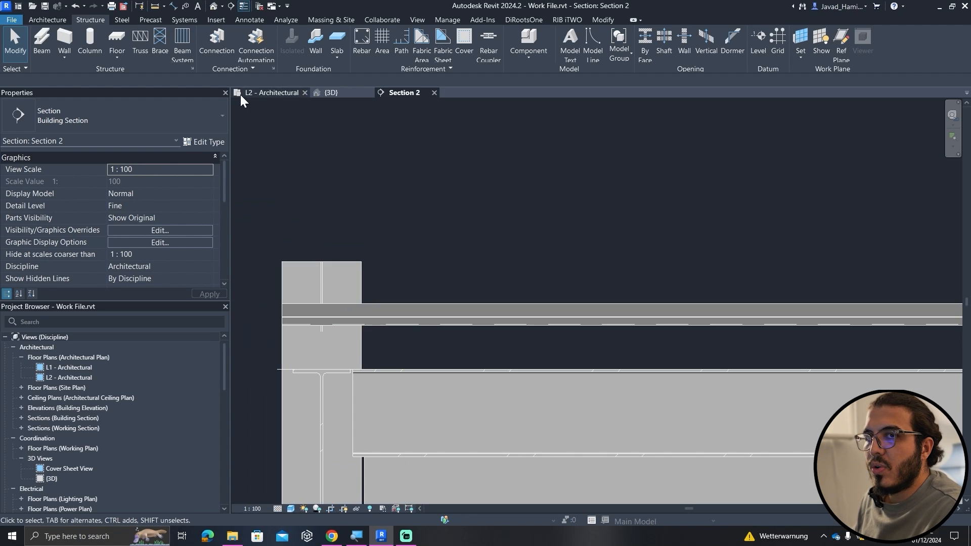
In the L2 - Architectural plan, edit the floor boundary, assign the span direction to its left edge and finish the sketch.
{"action": "left_click", "coordinate": [254, 96]}
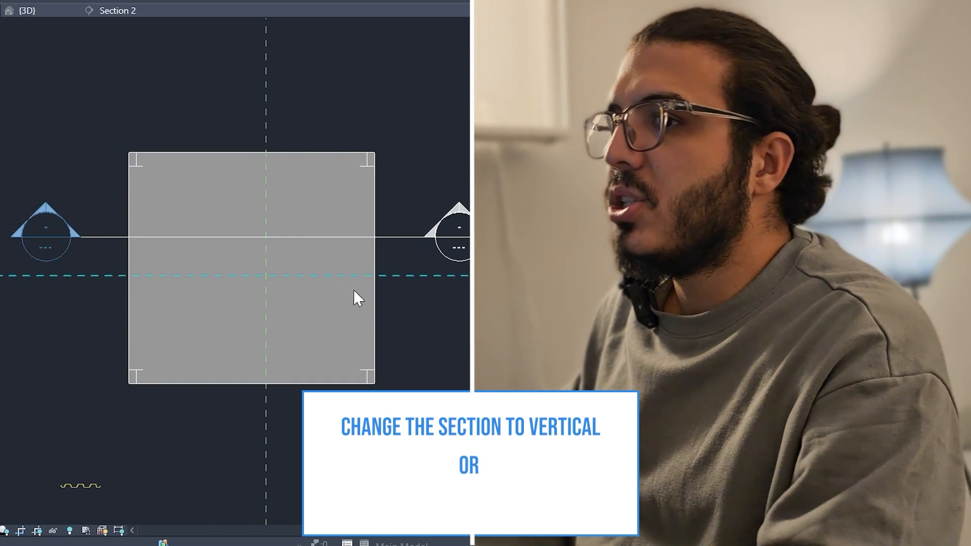
{"action": "middle_click_drag", "start_coordinate": [438, 279], "coordinate": [447, 278]}
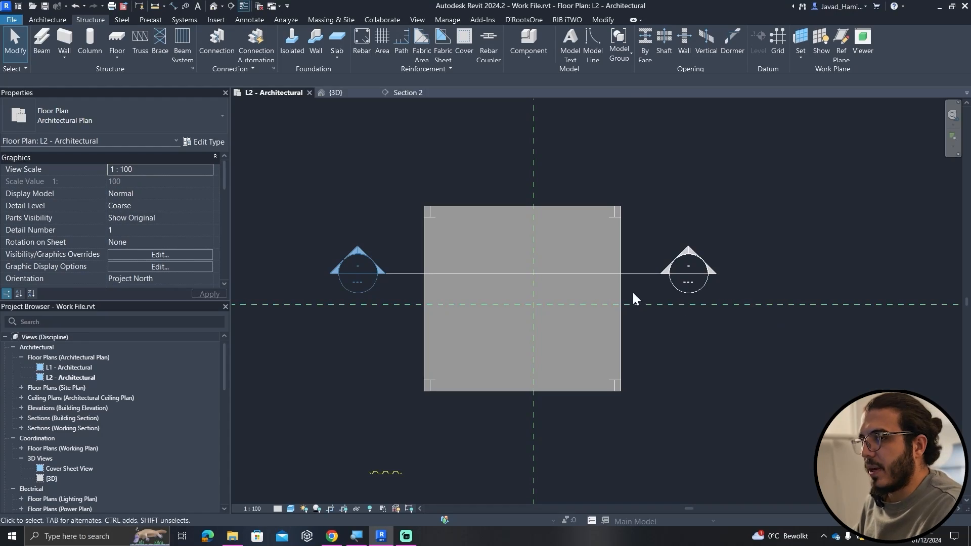
{"action": "left_click", "coordinate": [382, 257]}
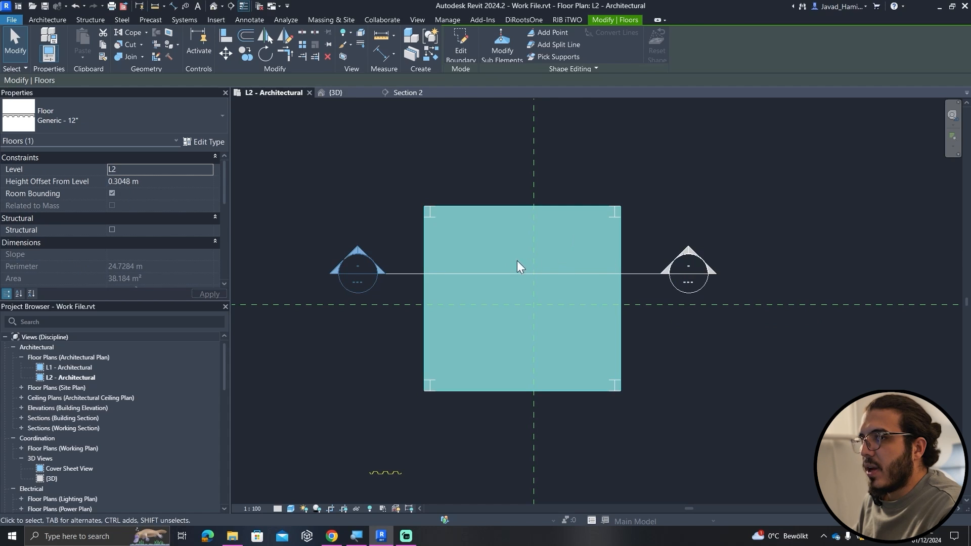
{"action": "left_click", "coordinate": [464, 41]}
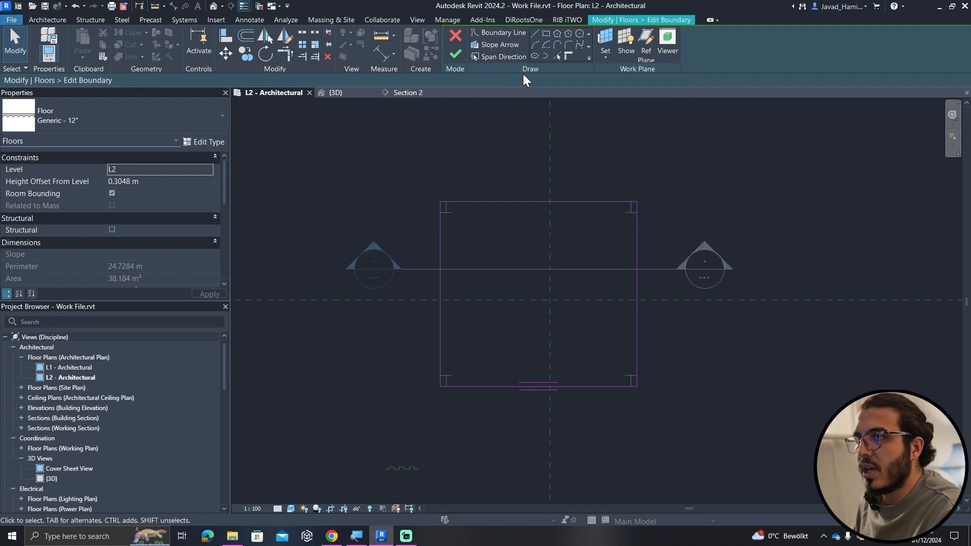
{"action": "left_click", "coordinate": [508, 58]}
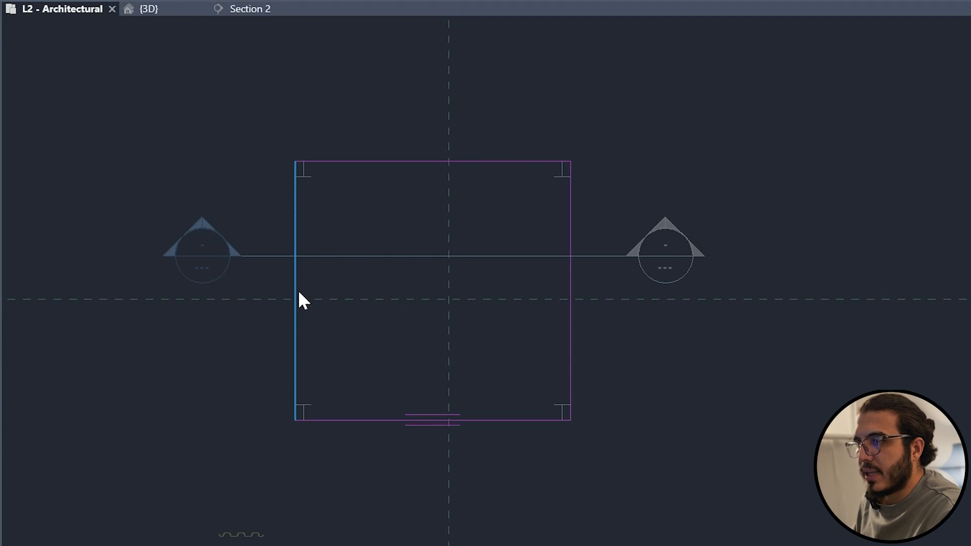
{"action": "left_click", "coordinate": [442, 294]}
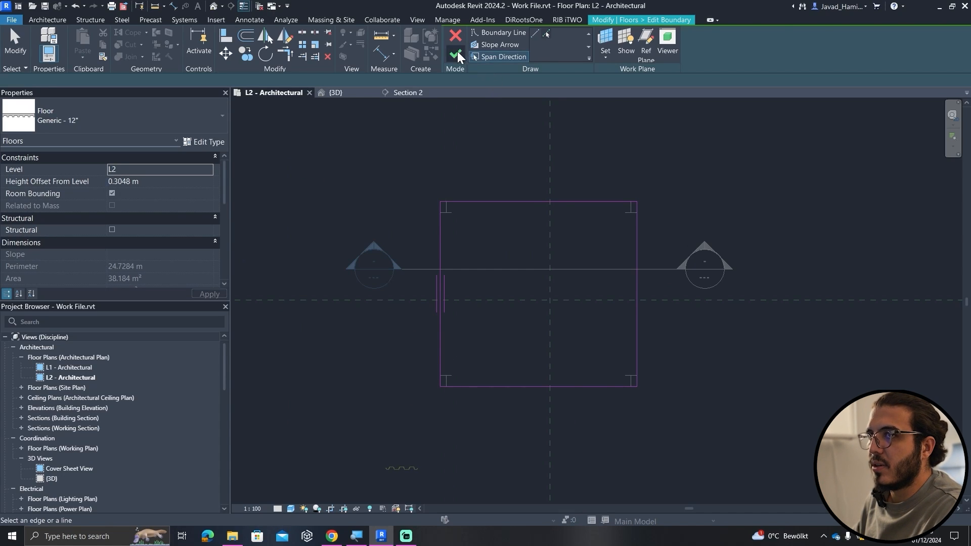
{"action": "left_click", "coordinate": [458, 52]}
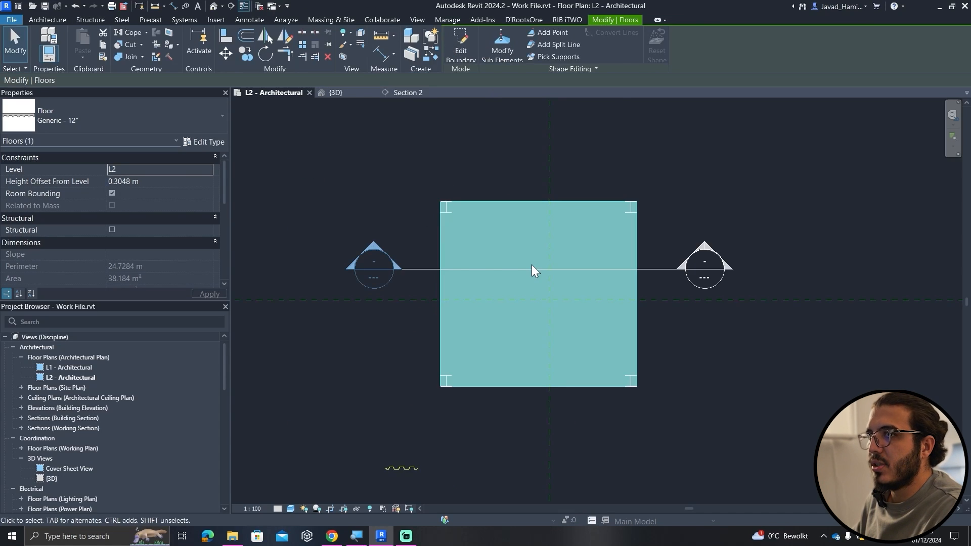
Open the Section 2 view and examine the deck ribs across the floor and at the column.
{"action": "left_click", "coordinate": [727, 183]}
{"action": "left_click", "coordinate": [410, 92]}
{"action": "scroll", "coordinate": [442, 355], "scroll_direction": "up", "scroll_amount": 4}
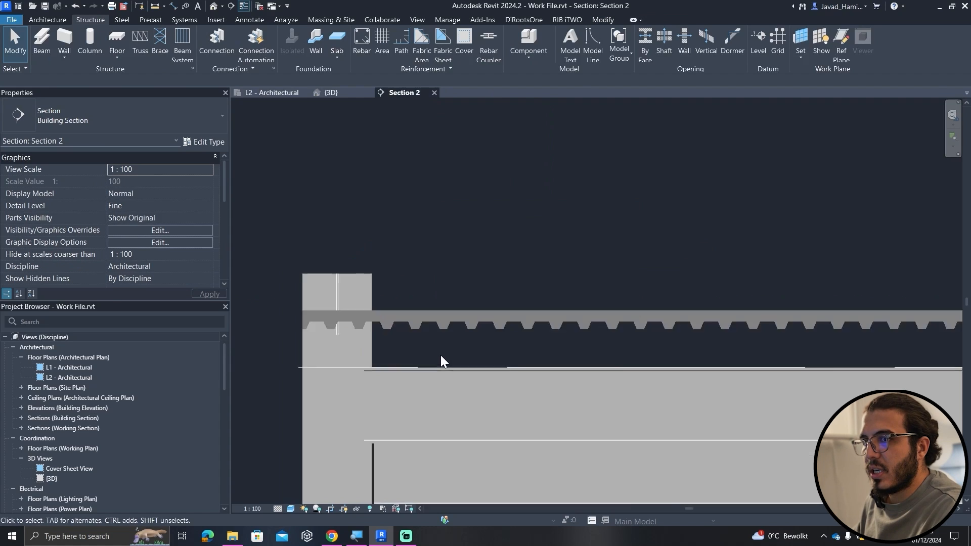
{"action": "scroll", "coordinate": [597, 349], "scroll_direction": "down", "scroll_amount": 3}
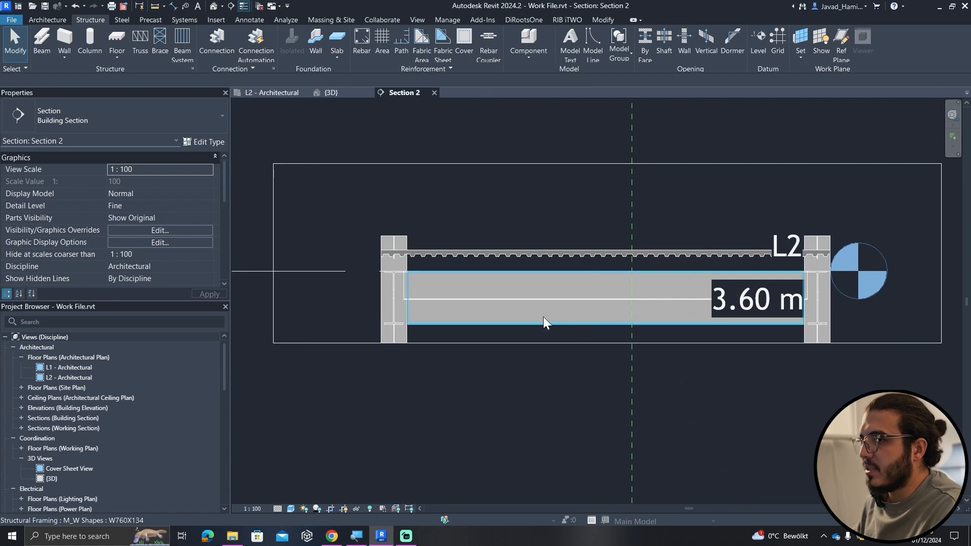
{"action": "scroll", "coordinate": [415, 281], "scroll_direction": "up", "scroll_amount": 6}
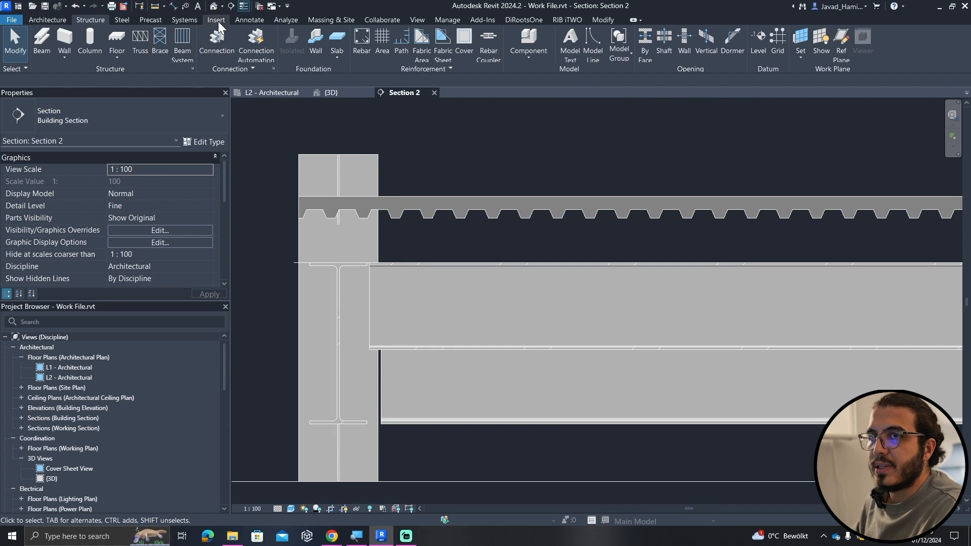
Add an aligned dimension from the floor's top face to the underside of the deck ribs, placed beside the column.
{"action": "left_click", "coordinate": [254, 20]}
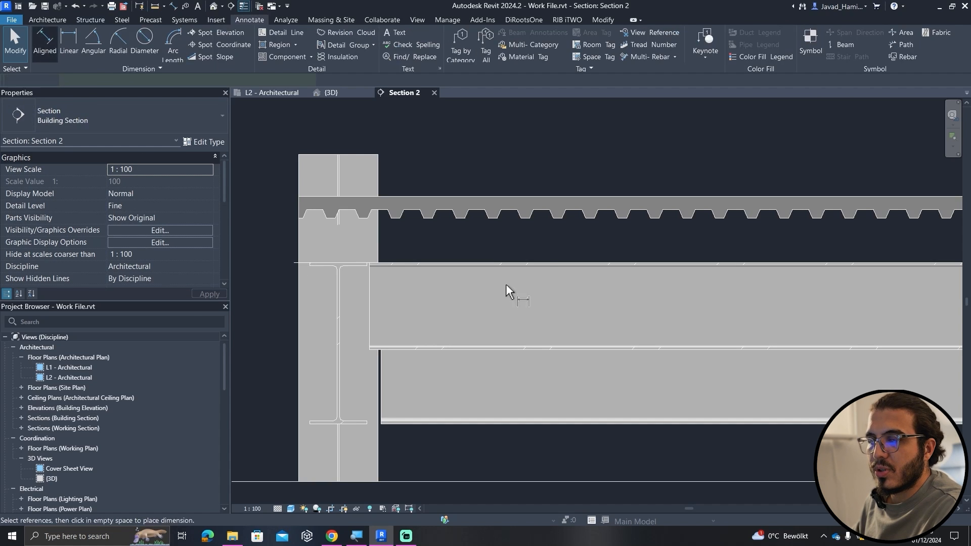
{"action": "left_click", "coordinate": [498, 197]}
{"action": "left_click", "coordinate": [488, 218]}
{"action": "scroll", "coordinate": [456, 223], "scroll_direction": "down", "scroll_amount": 1}
{"action": "middle_click_drag", "start_coordinate": [439, 223], "coordinate": [595, 242]}
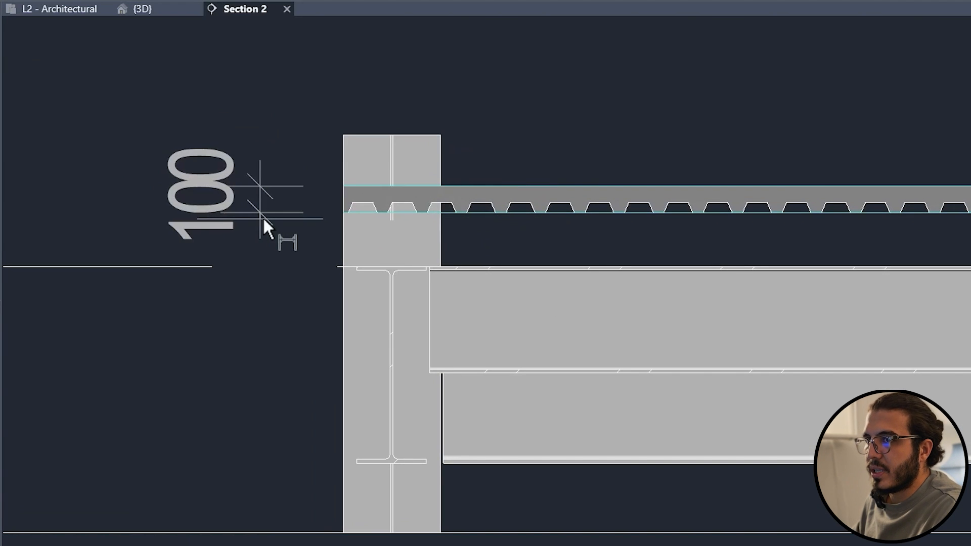
{"action": "left_click", "coordinate": [263, 216]}
{"action": "scroll", "coordinate": [310, 226], "scroll_direction": "up", "scroll_amount": 2}
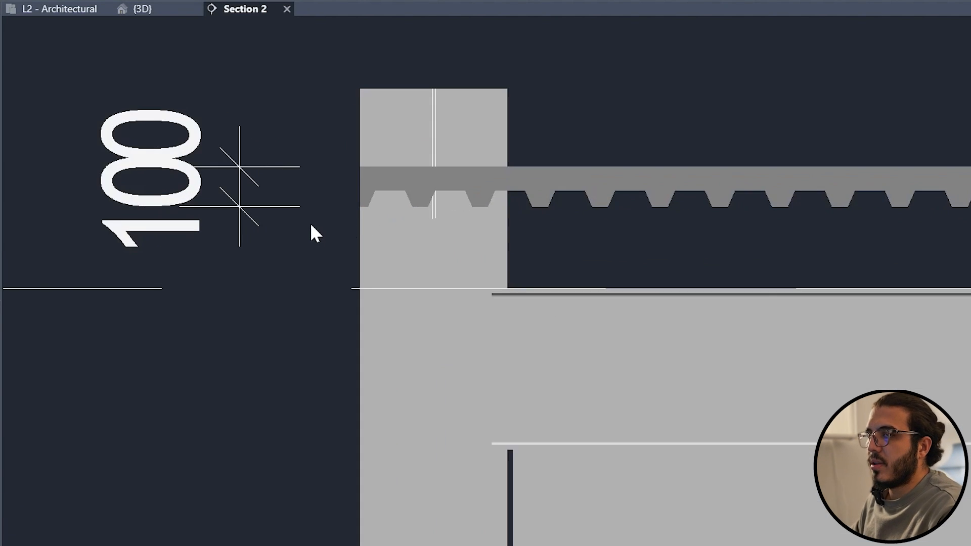
{"action": "middle_click_drag", "start_coordinate": [468, 221], "coordinate": [465, 278]}
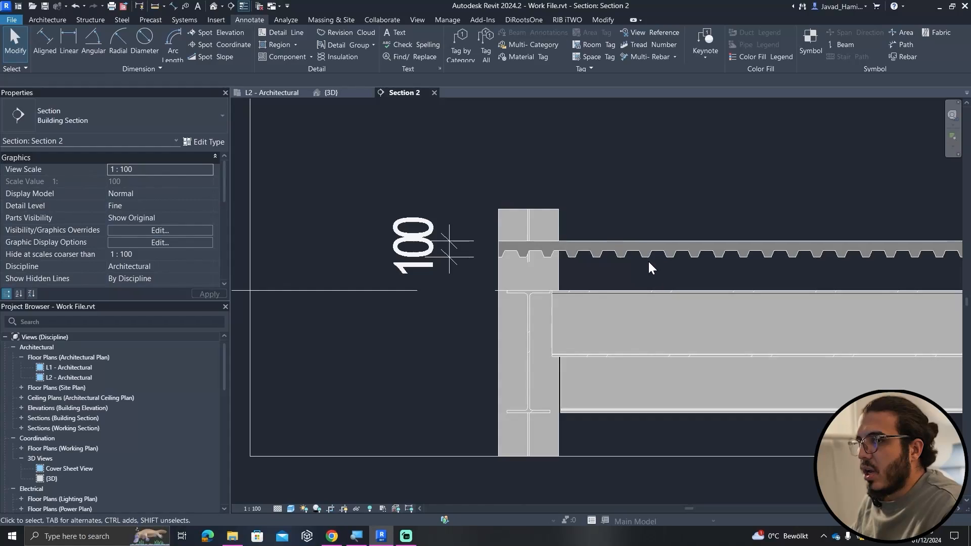
Move the floor vertically down in the section so the underside of its deck ribs rests on the beam's top flange.
{"action": "left_click", "coordinate": [644, 257]}
{"action": "left_click", "coordinate": [226, 55]}
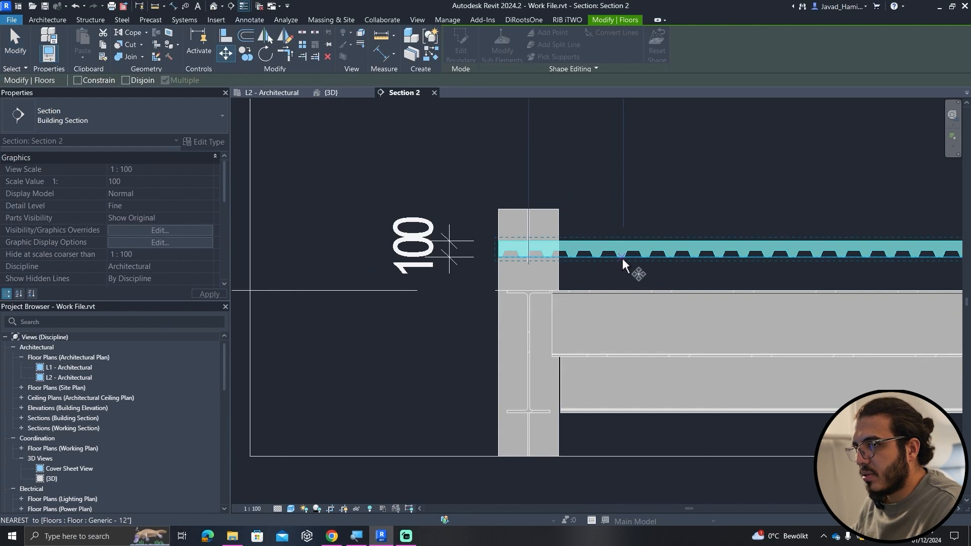
{"action": "left_click", "coordinate": [622, 258]}
{"action": "scroll", "coordinate": [623, 259], "scroll_direction": "up", "scroll_amount": 2}
{"action": "scroll", "coordinate": [622, 287], "scroll_direction": "up", "scroll_amount": 1}
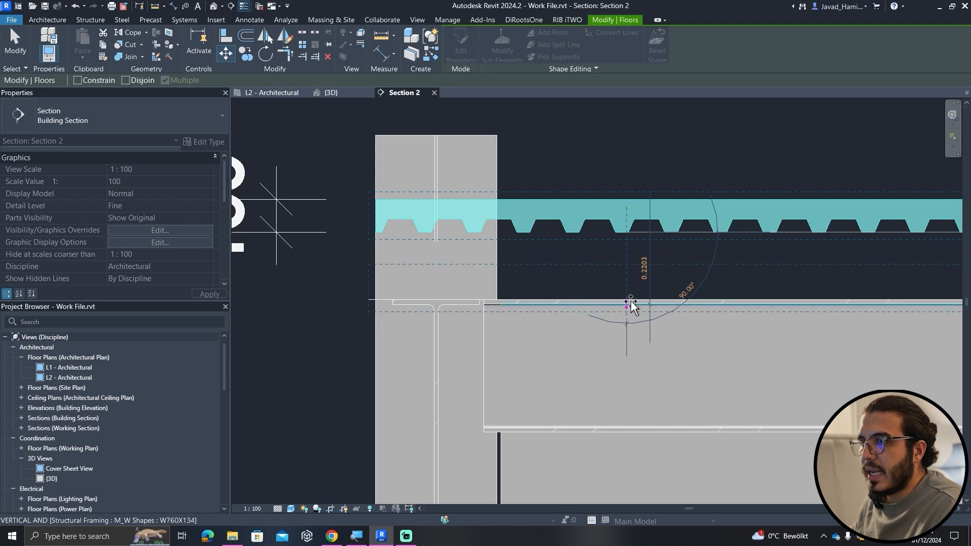
{"action": "left_click", "coordinate": [631, 301]}
{"action": "key", "text": "Escape"}
{"action": "scroll", "coordinate": [622, 298], "scroll_direction": "down", "scroll_amount": 3}
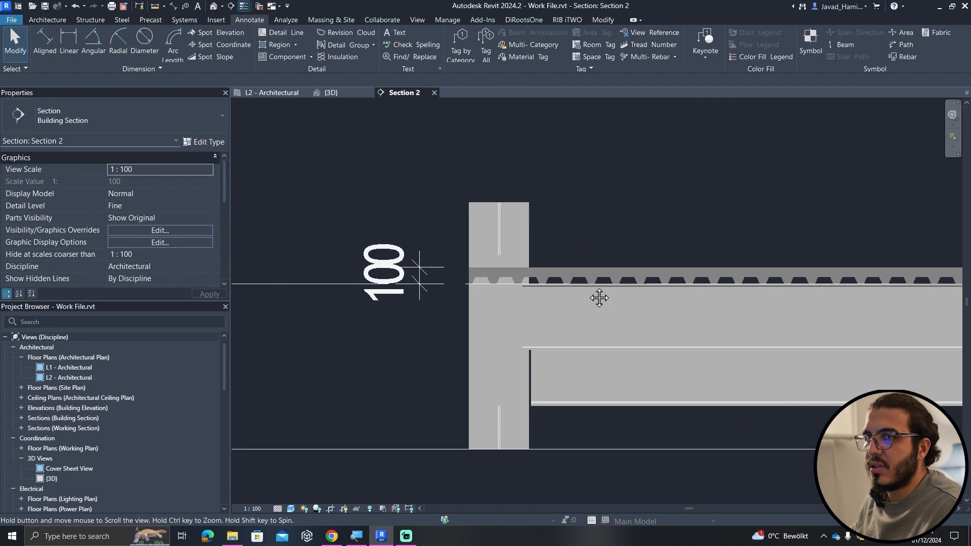
Delete the Generic - 12" floor in the 3D view, leaving only the beam and column frame.
{"action": "left_click", "coordinate": [344, 94]}
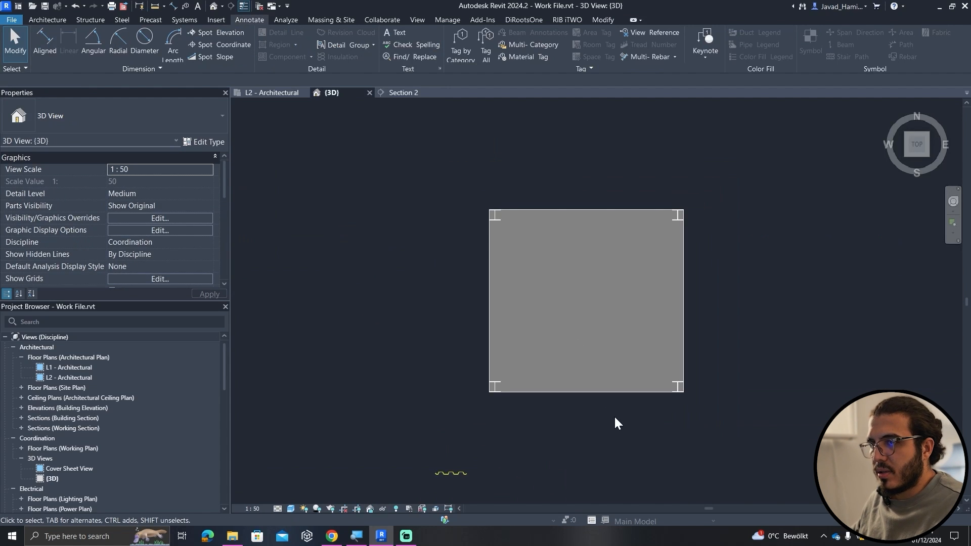
{"action": "middle_click_drag", "start_coordinate": [619, 440], "coordinate": [667, 356], "text": "shift"}
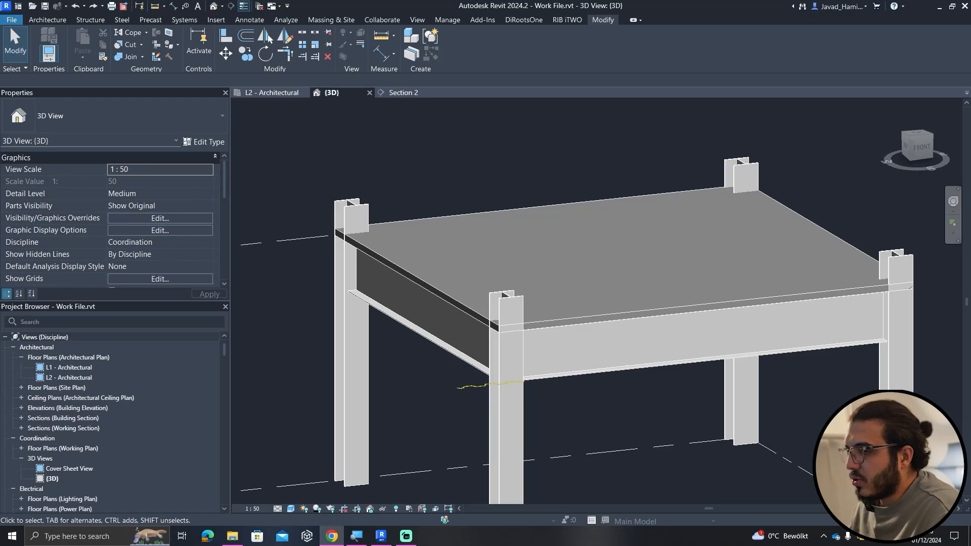
{"action": "left_click", "coordinate": [623, 311]}
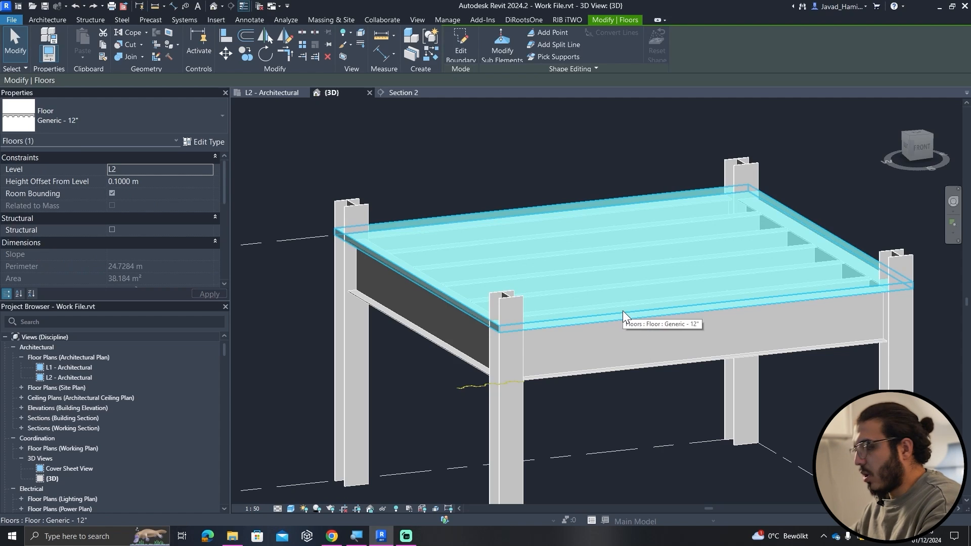
{"action": "key", "text": "Delete"}
{"action": "middle_click_drag", "start_coordinate": [607, 339], "coordinate": [560, 329]}
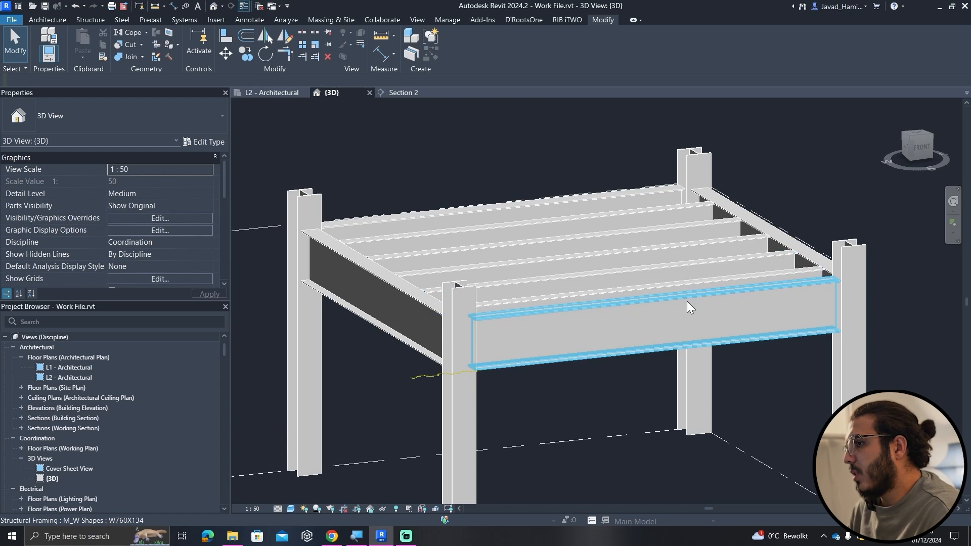
Examine the imported galvanize deck profile, first in 3D and up close in the L2 - Architectural plan.
{"action": "scroll", "coordinate": [687, 302], "scroll_direction": "down", "scroll_amount": 3}
{"action": "middle_click_drag", "start_coordinate": [687, 301], "coordinate": [645, 335]}
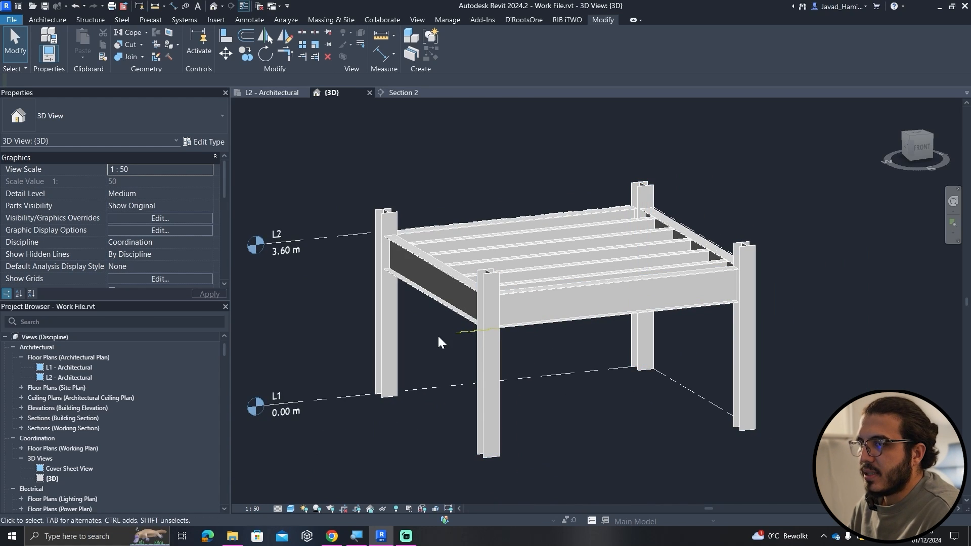
{"action": "left_click", "coordinate": [462, 342]}
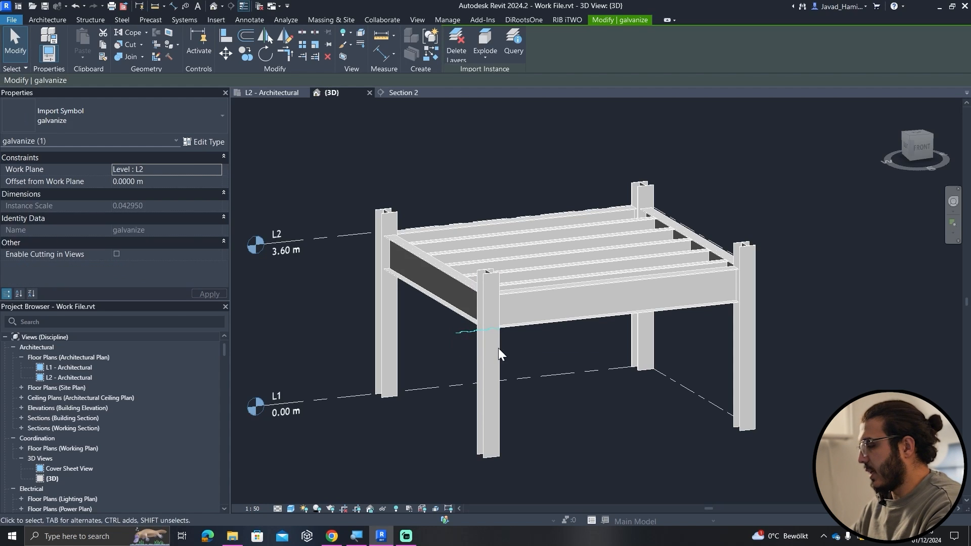
{"action": "scroll", "coordinate": [434, 341], "scroll_direction": "up", "scroll_amount": 4}
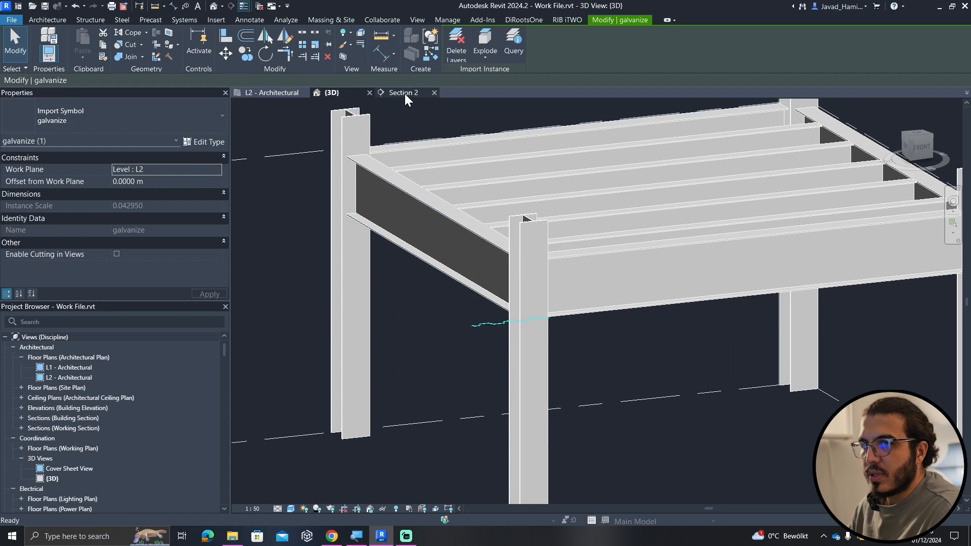
{"action": "left_click", "coordinate": [405, 93]}
{"action": "left_click", "coordinate": [272, 94]}
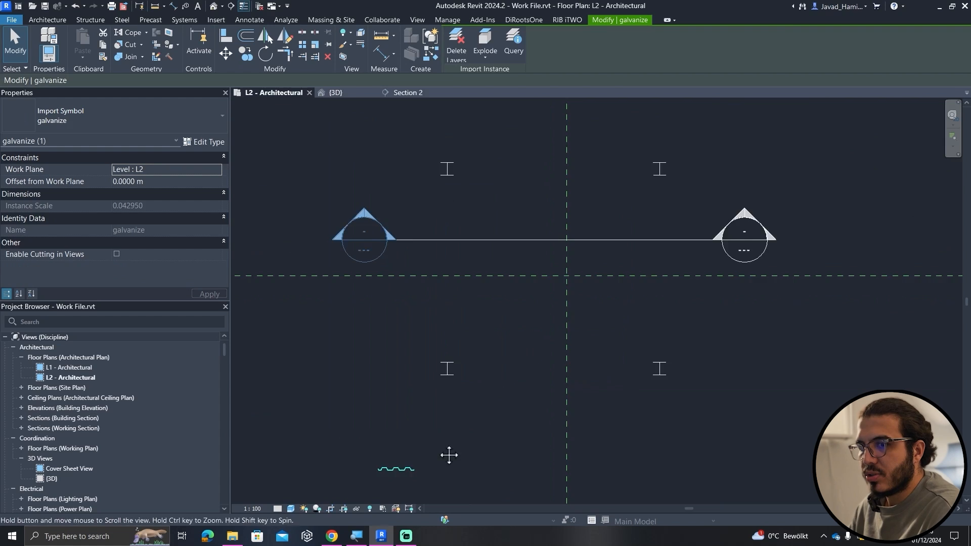
{"action": "scroll", "coordinate": [434, 400], "scroll_direction": "up", "scroll_amount": 8}
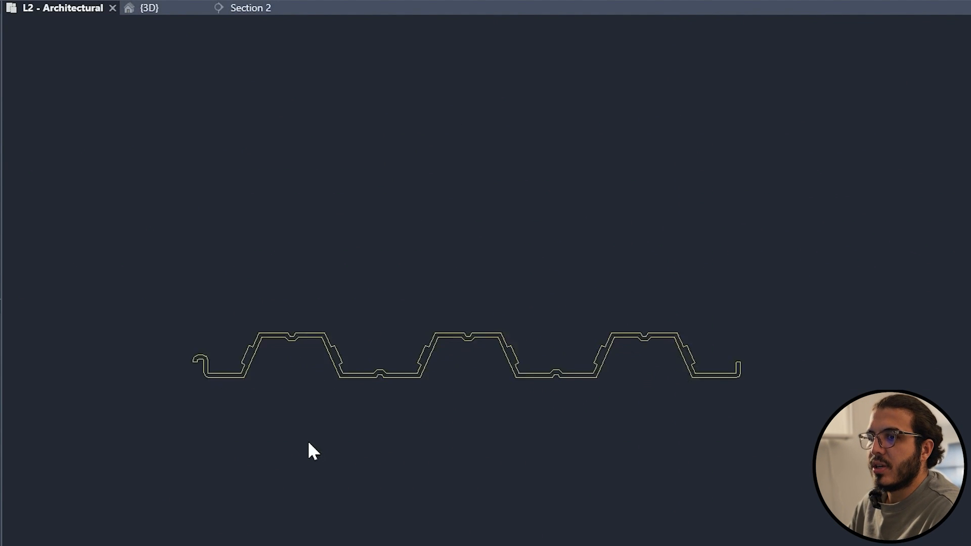
{"action": "scroll", "coordinate": [314, 451], "scroll_direction": "up", "scroll_amount": 2}
{"action": "middle_click_drag", "start_coordinate": [667, 455], "coordinate": [664, 434]}
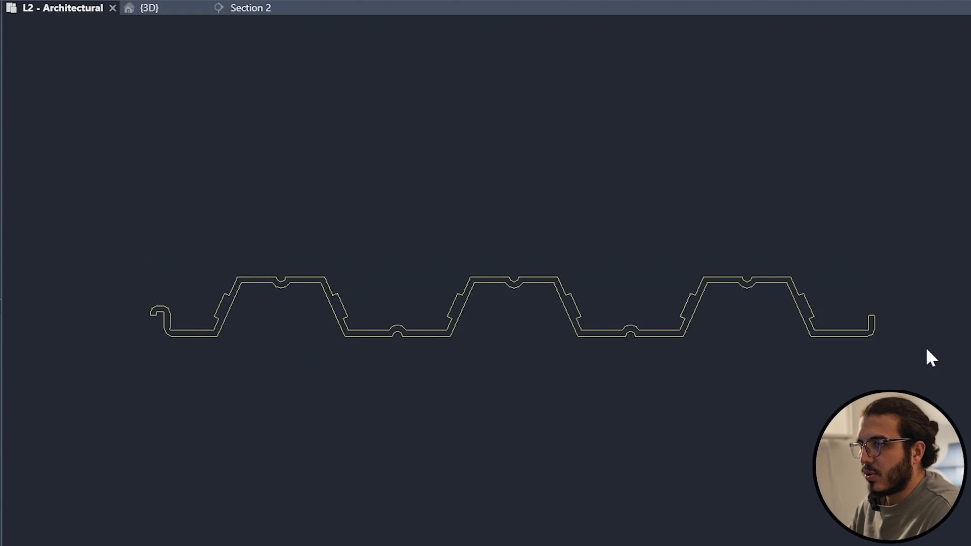
{"action": "middle_click_drag", "start_coordinate": [899, 306], "coordinate": [797, 371]}
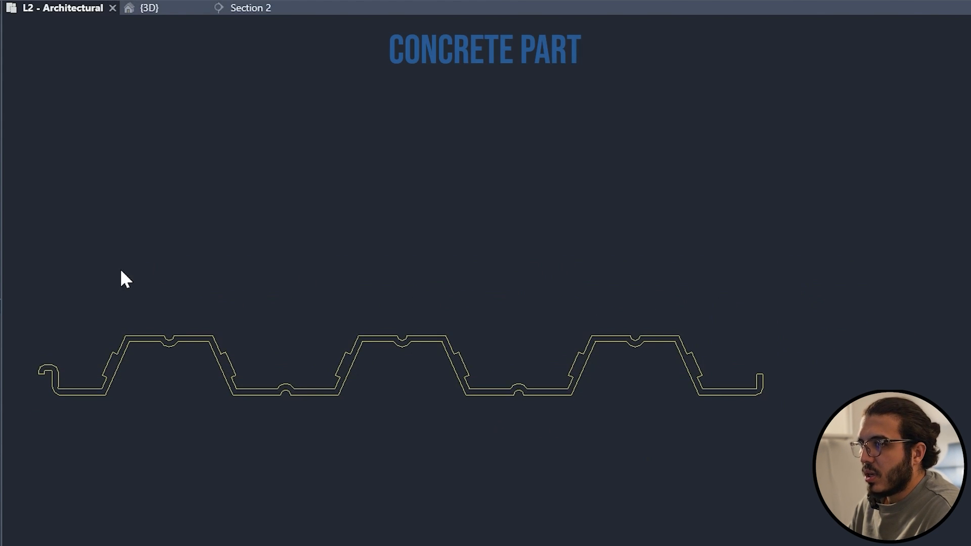
{"action": "middle_click_drag", "start_coordinate": [198, 319], "coordinate": [364, 297]}
{"action": "scroll", "coordinate": [828, 401], "scroll_direction": "down", "scroll_amount": 2}
{"action": "middle_click_drag", "start_coordinate": [828, 401], "coordinate": [720, 410]}
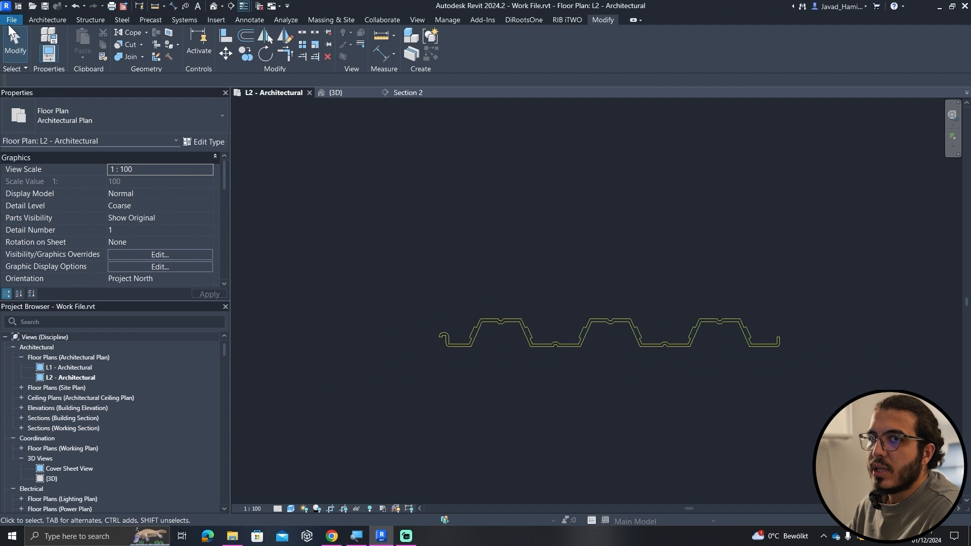
Create a new family from the English template Metric Structural Framing - Beams and Braces.rft.
{"action": "left_click", "coordinate": [9, 22]}
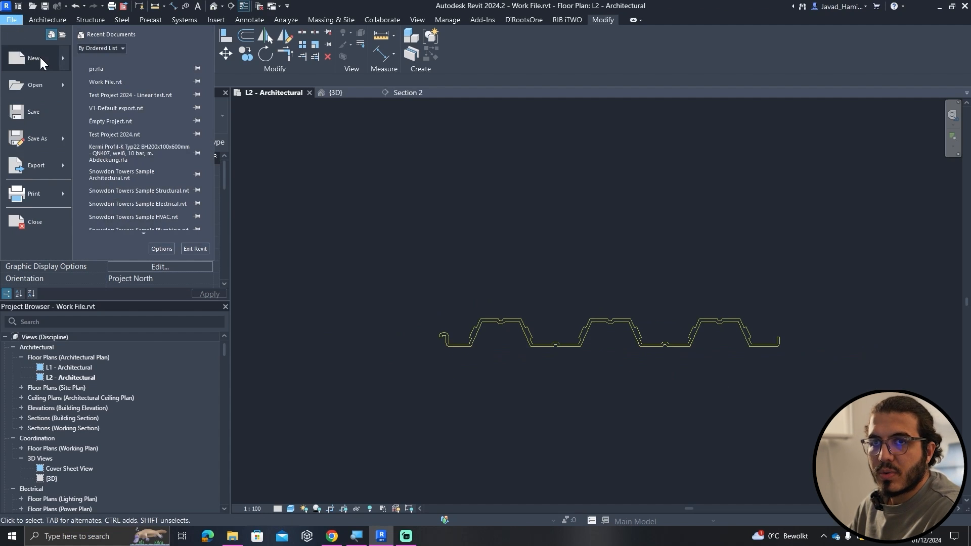
{"action": "mouse_move", "coordinate": [39, 57]}
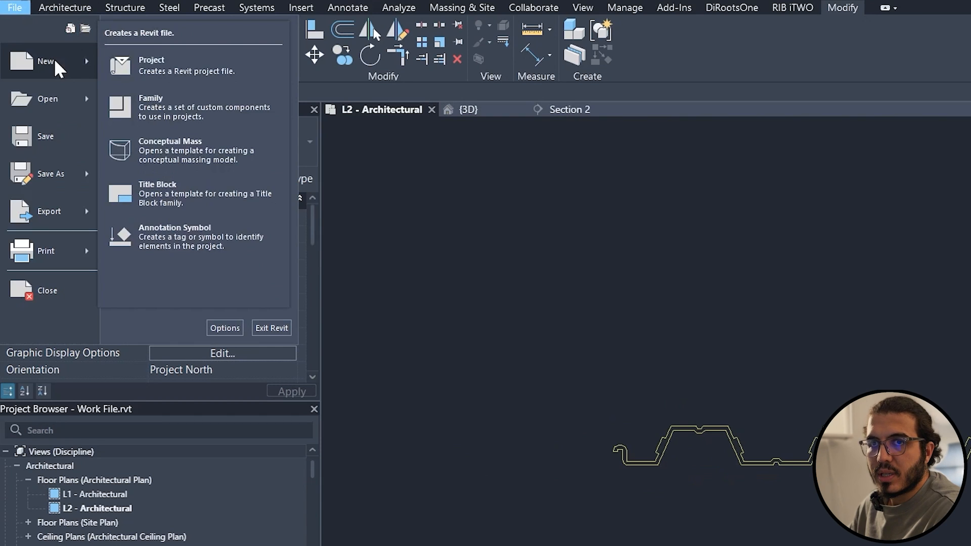
{"action": "left_click", "coordinate": [186, 109]}
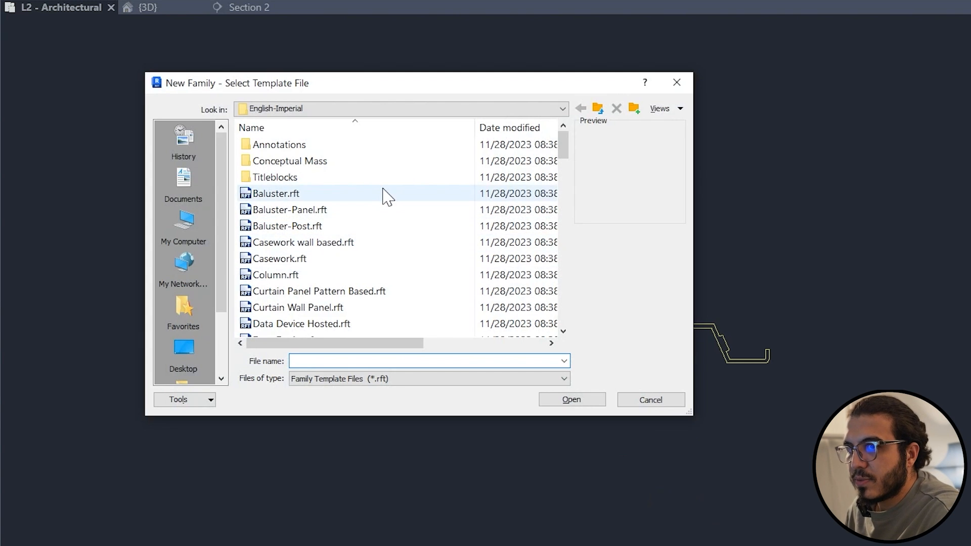
{"action": "left_click", "coordinate": [296, 109]}
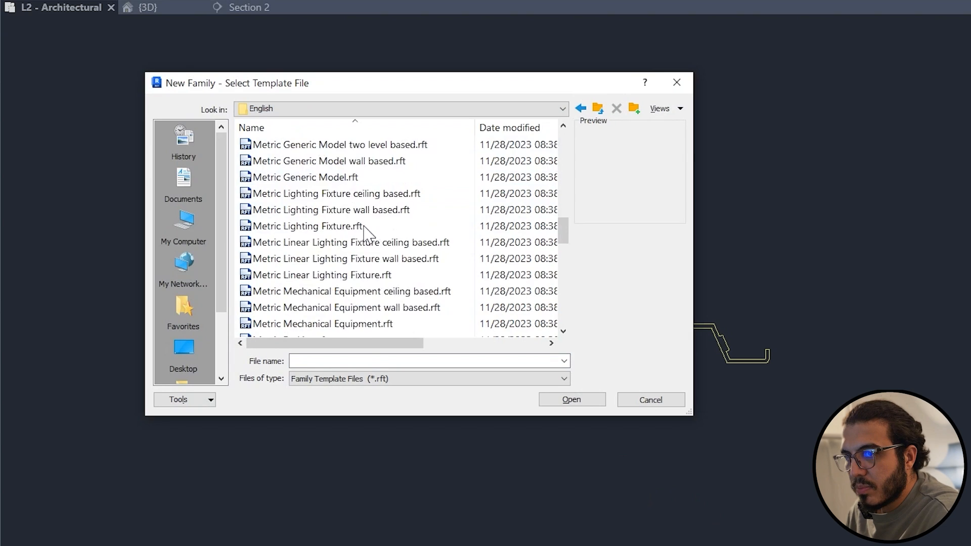
{"action": "scroll", "coordinate": [364, 227], "scroll_direction": "down", "scroll_amount": 9}
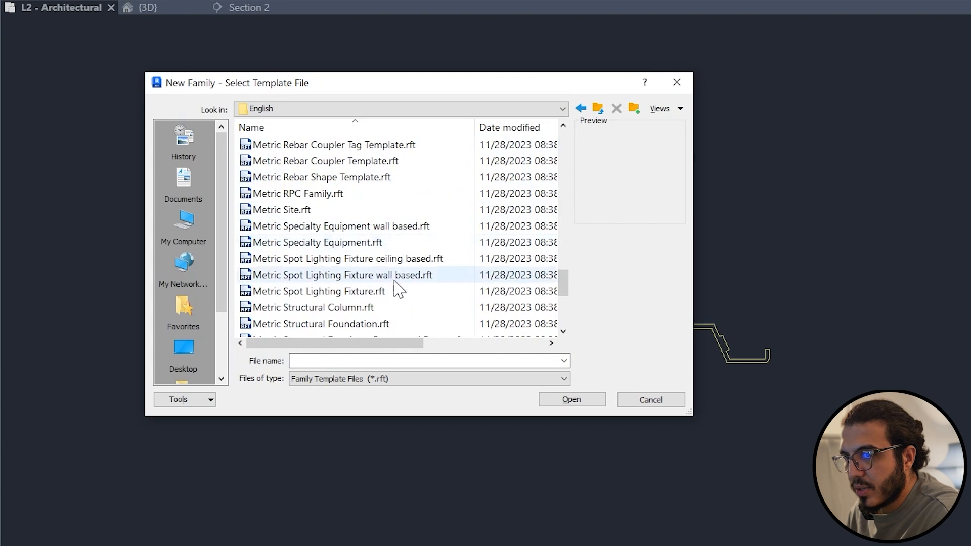
{"action": "scroll", "coordinate": [396, 288], "scroll_direction": "down", "scroll_amount": 1}
{"action": "left_click", "coordinate": [445, 291]}
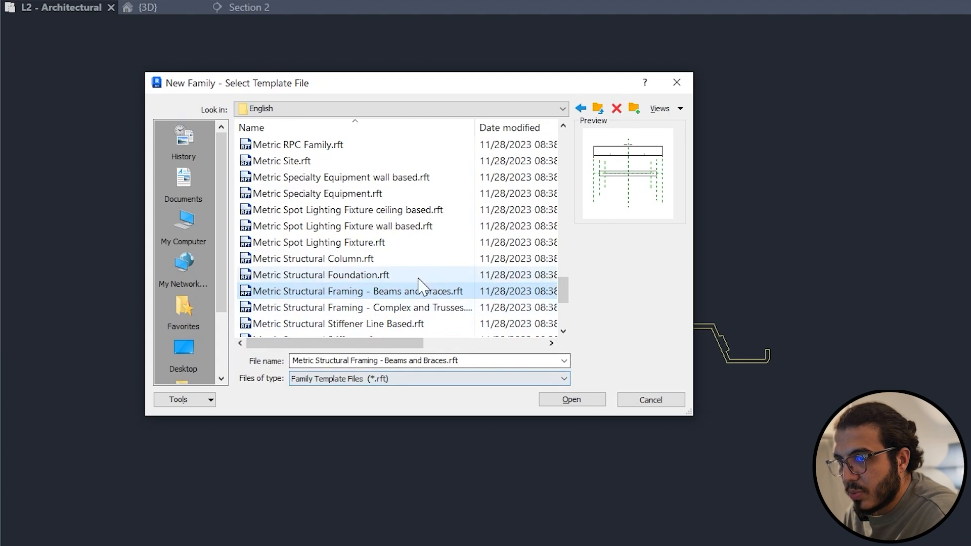
{"action": "left_click", "coordinate": [577, 402]}
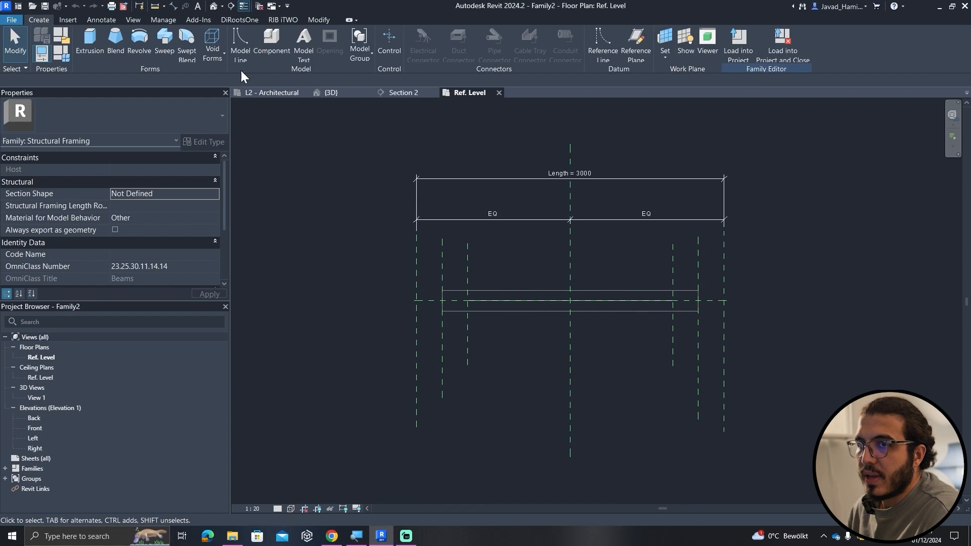
Delete the template's default beam extrusion and its stick symbol line in the Ref. Level plan.
{"action": "left_click", "coordinate": [213, 6]}
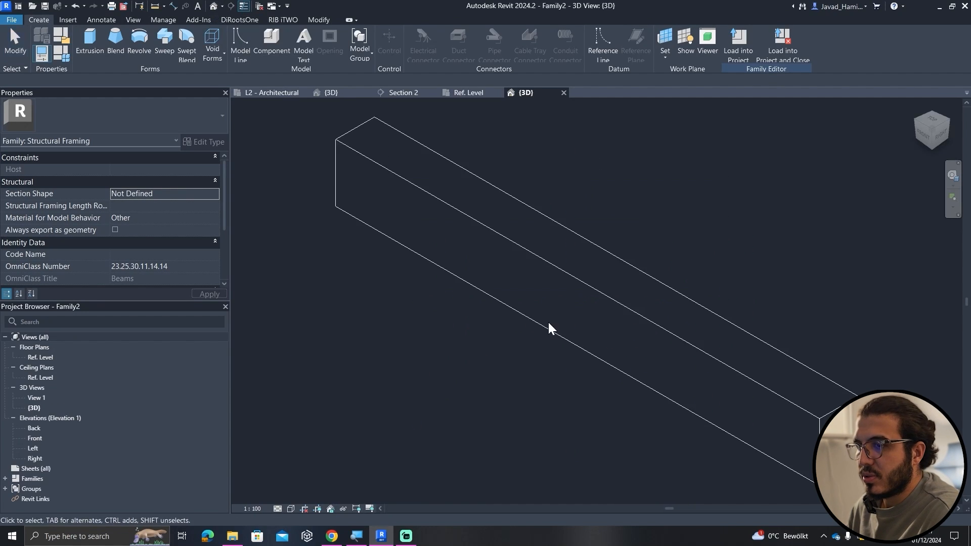
{"action": "left_click", "coordinate": [466, 96]}
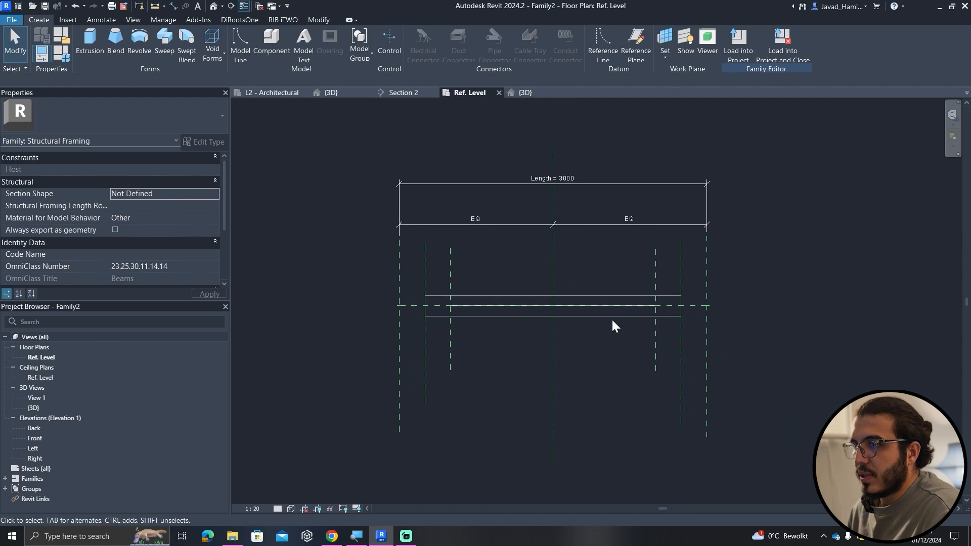
{"action": "left_click", "coordinate": [574, 318]}
{"action": "key", "text": "Delete"}
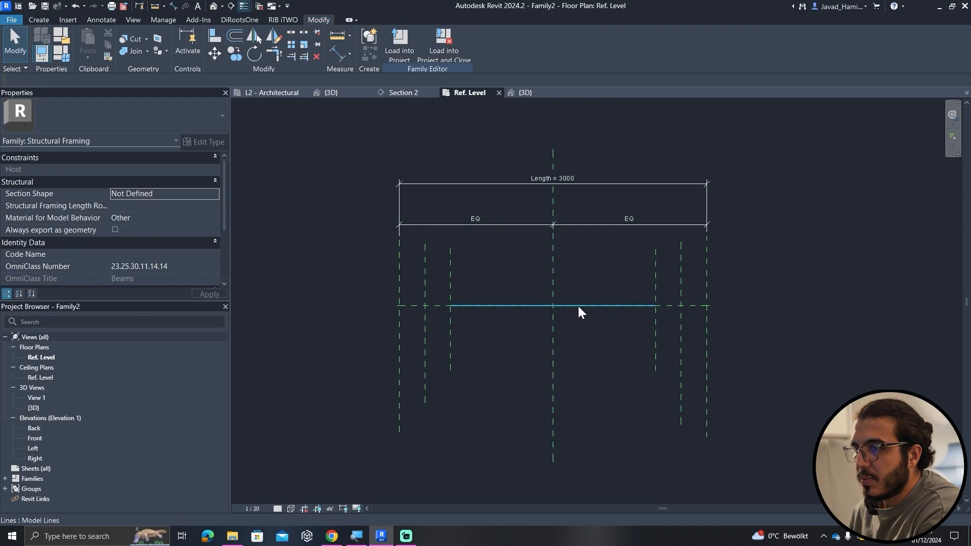
{"action": "left_click", "coordinate": [518, 305]}
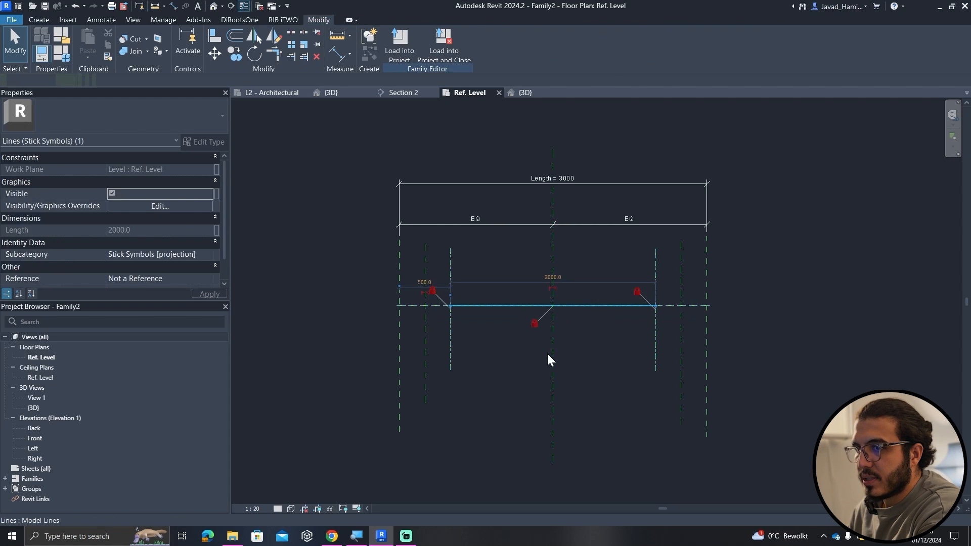
{"action": "key", "text": "Delete"}
{"action": "middle_click_drag", "start_coordinate": [571, 326], "coordinate": [568, 338]}
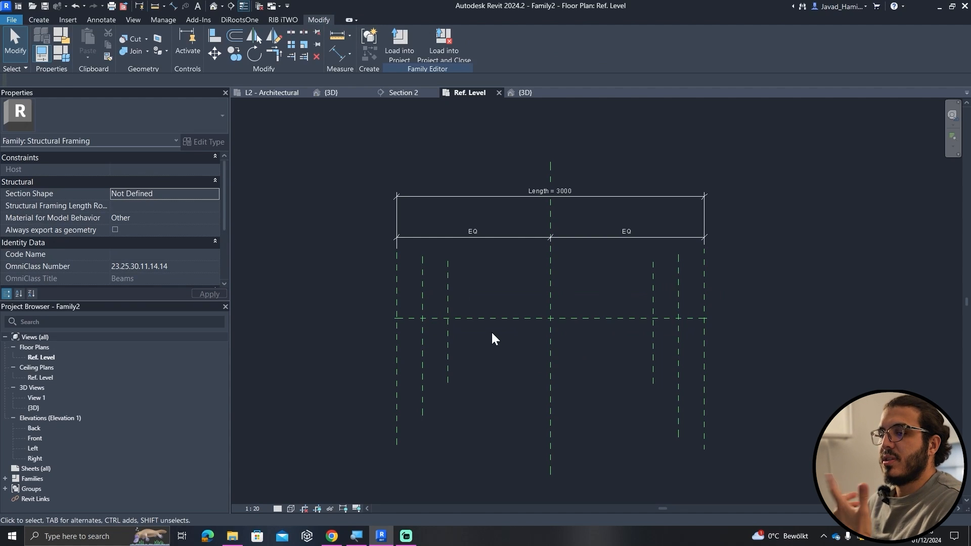
{"action": "middle_click_drag", "start_coordinate": [588, 135], "coordinate": [555, 142]}
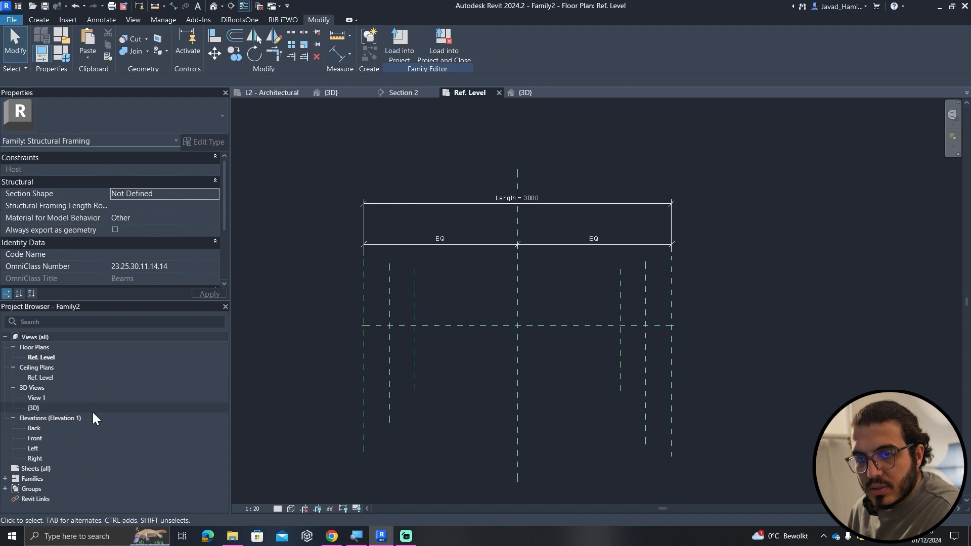
Open the Left elevation of the family and start an extrusion sketch on the Left reference plane.
{"action": "left_click", "coordinate": [364, 350]}
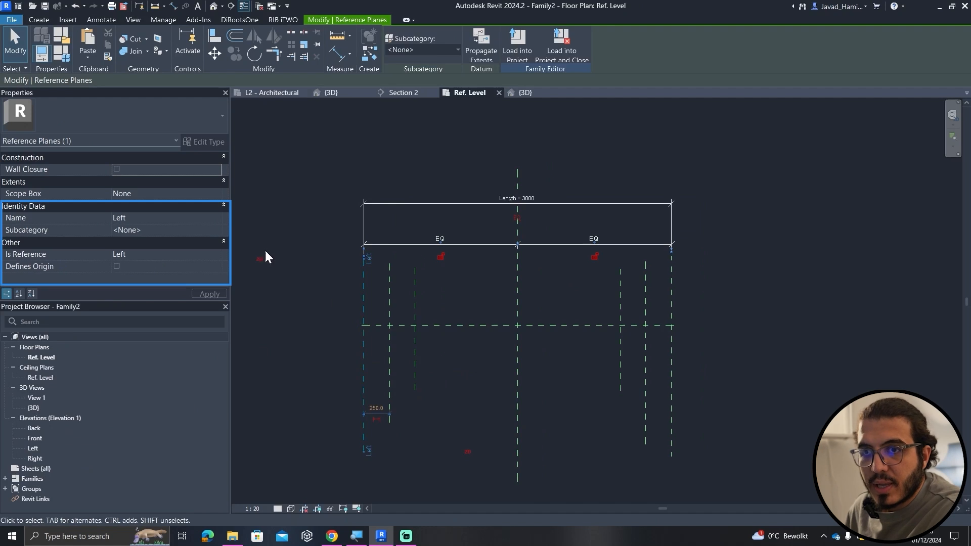
{"action": "left_click", "coordinate": [299, 310]}
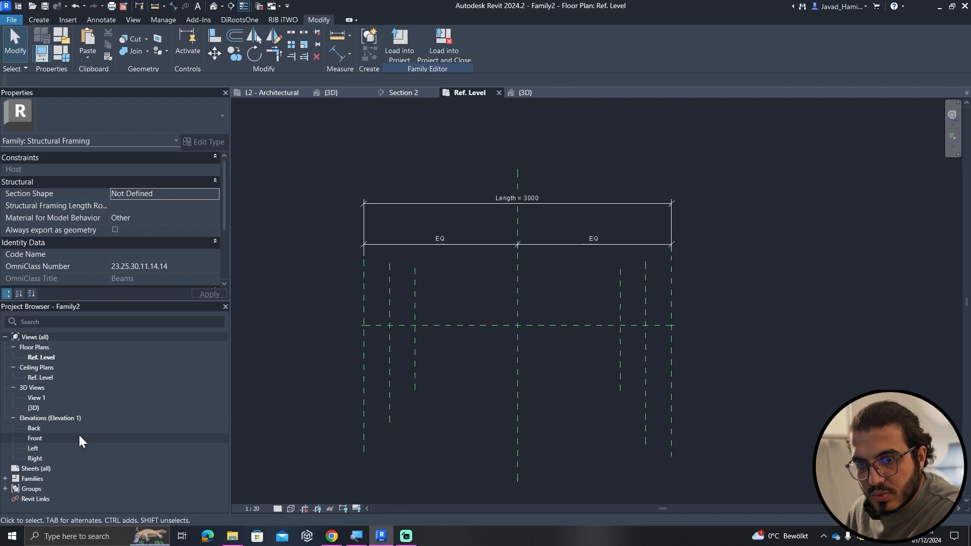
{"action": "double_click", "coordinate": [75, 448]}
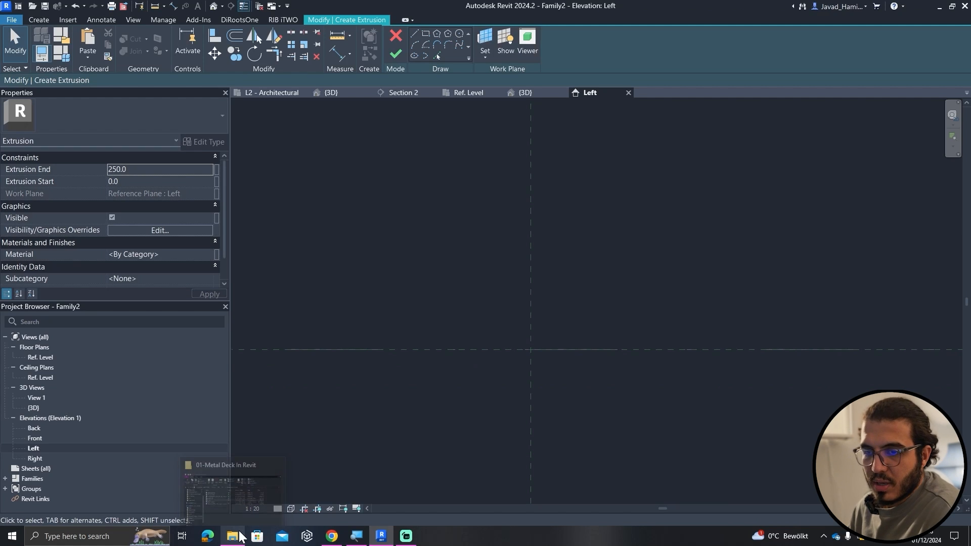
{"action": "left_click", "coordinate": [67, 19]}
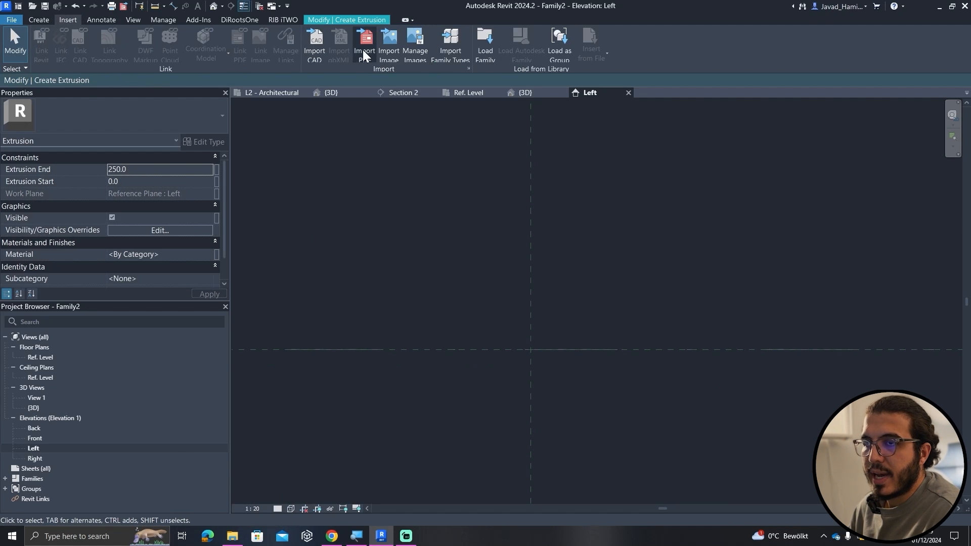
{"action": "left_click", "coordinate": [39, 20]}
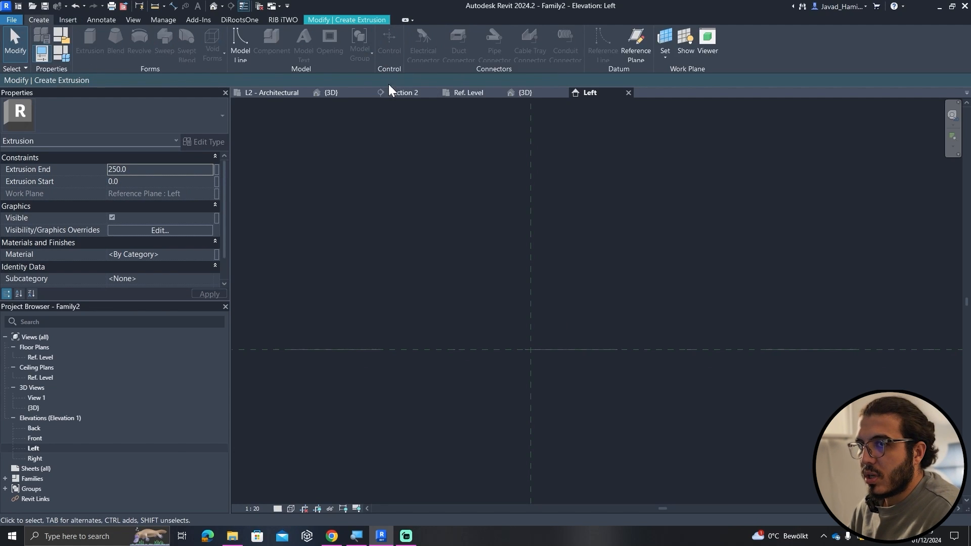
{"action": "left_click", "coordinate": [351, 21]}
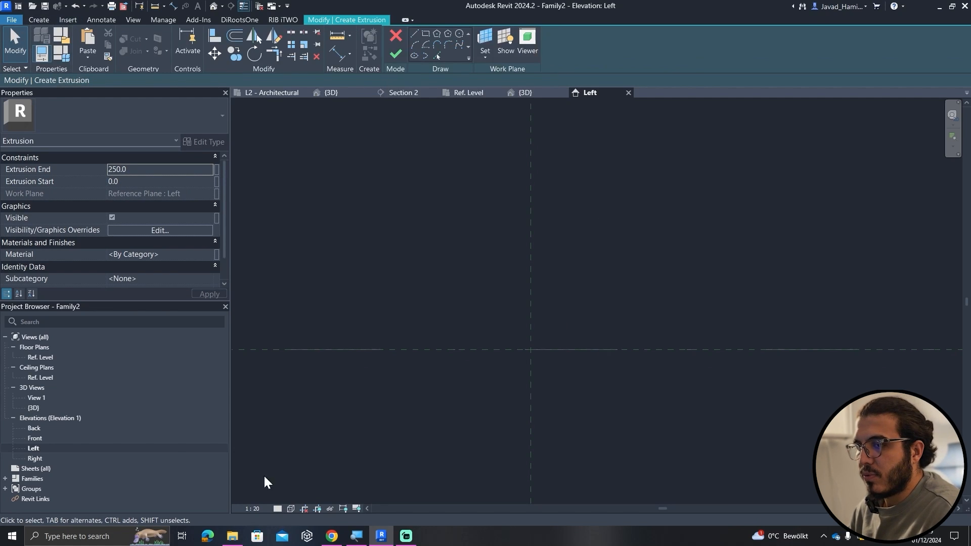
Insert galvanize.dwg from the 01-Metal Deck In Revit folder into the extrusion sketch as the deck profile lines.
{"action": "mouse_move", "coordinate": [237, 540]}
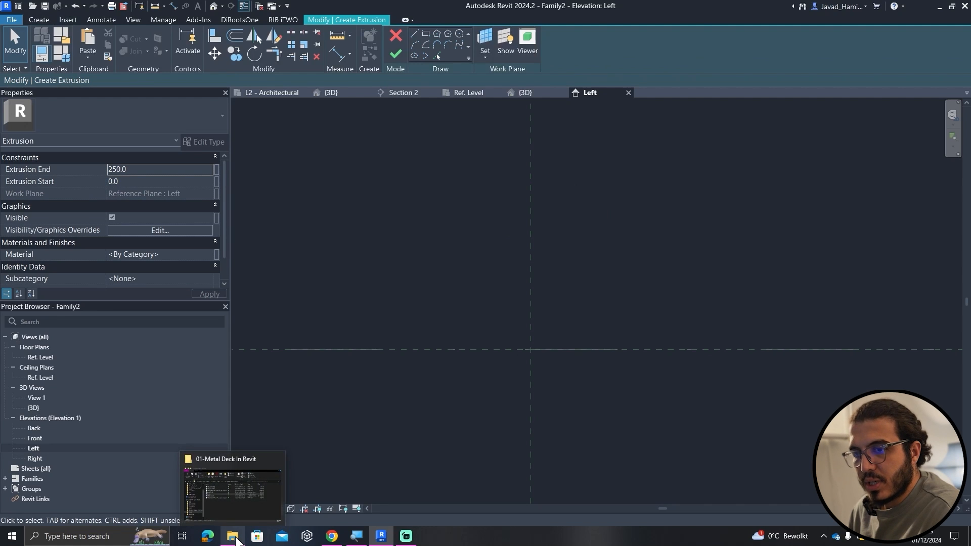
{"action": "left_click", "coordinate": [238, 499]}
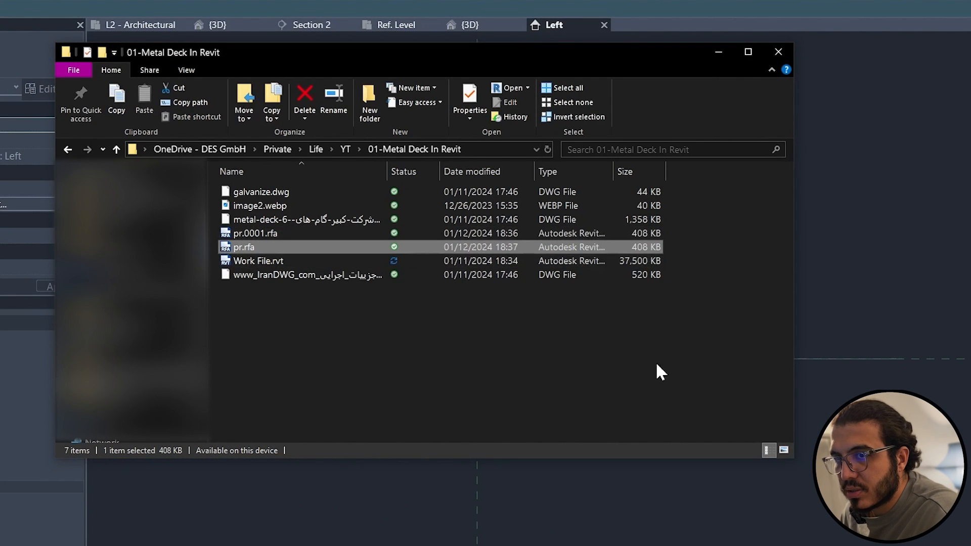
{"action": "left_click", "coordinate": [784, 450]}
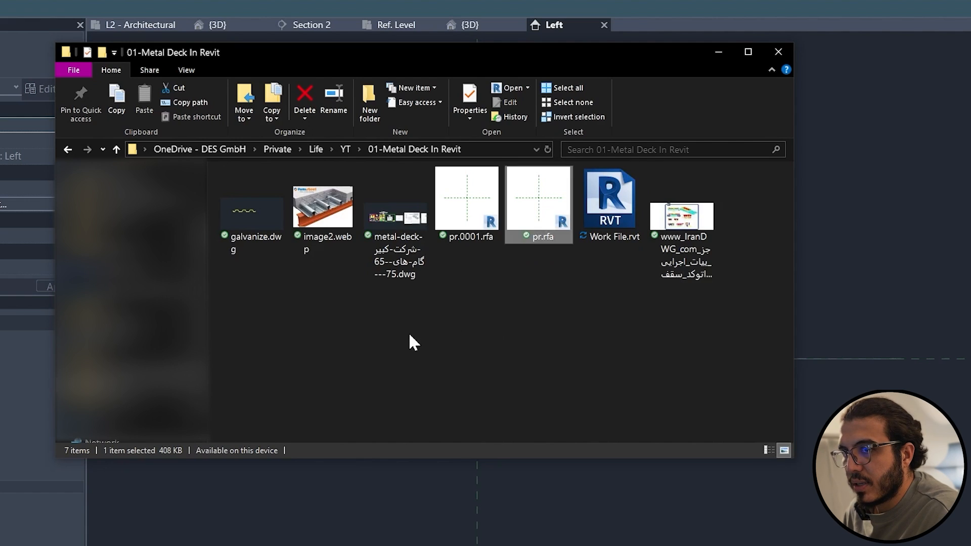
{"action": "left_click", "coordinate": [236, 219]}
{"action": "left_click_drag", "start_coordinate": [237, 219], "coordinate": [868, 310]}
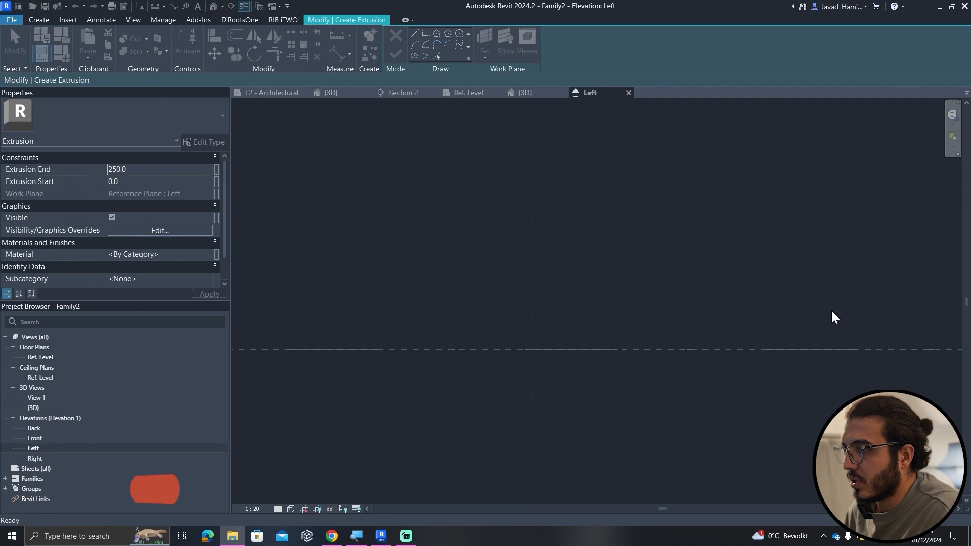
{"action": "left_click", "coordinate": [514, 278]}
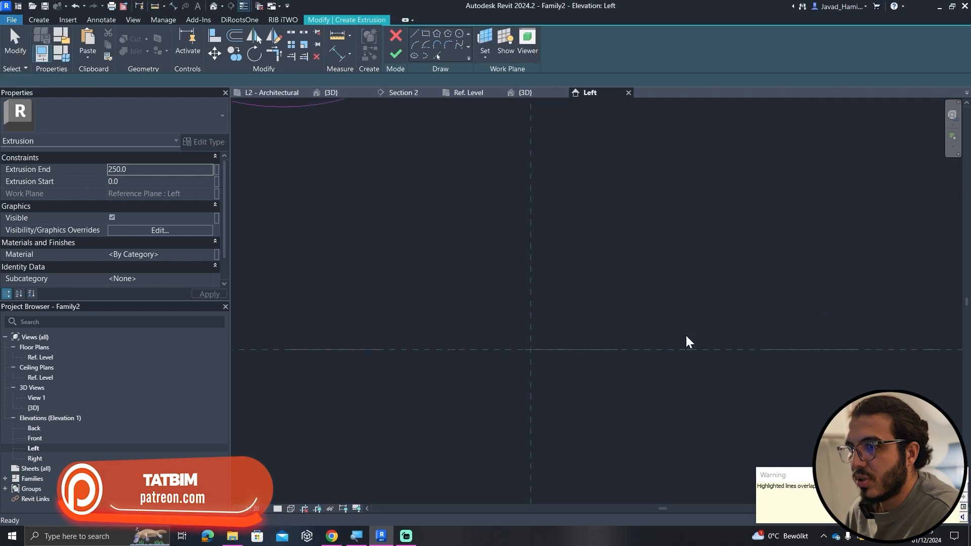
{"action": "scroll", "coordinate": [760, 369], "scroll_direction": "down", "scroll_amount": 4}
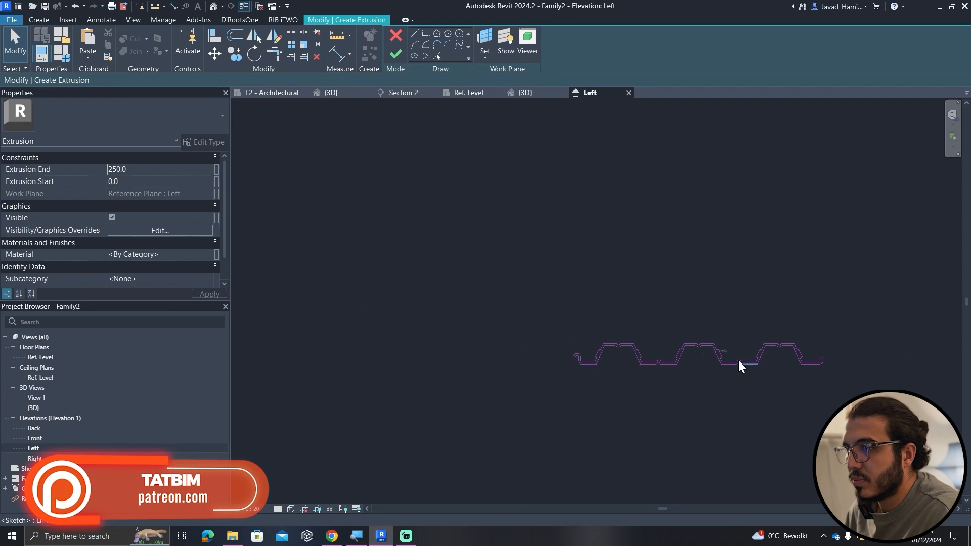
{"action": "left_click_drag", "start_coordinate": [542, 397], "coordinate": [903, 300]}
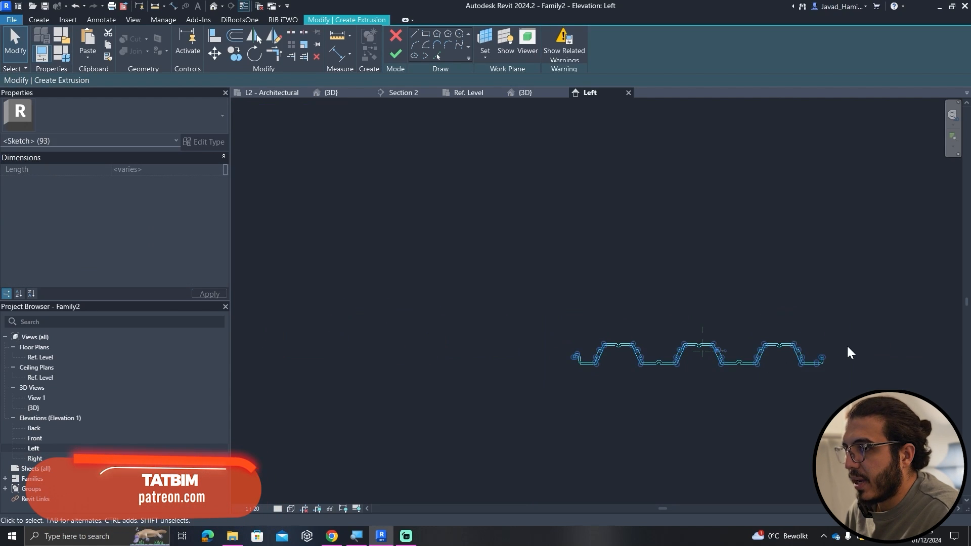
{"action": "scroll", "coordinate": [820, 360], "scroll_direction": "up", "scroll_amount": 3}
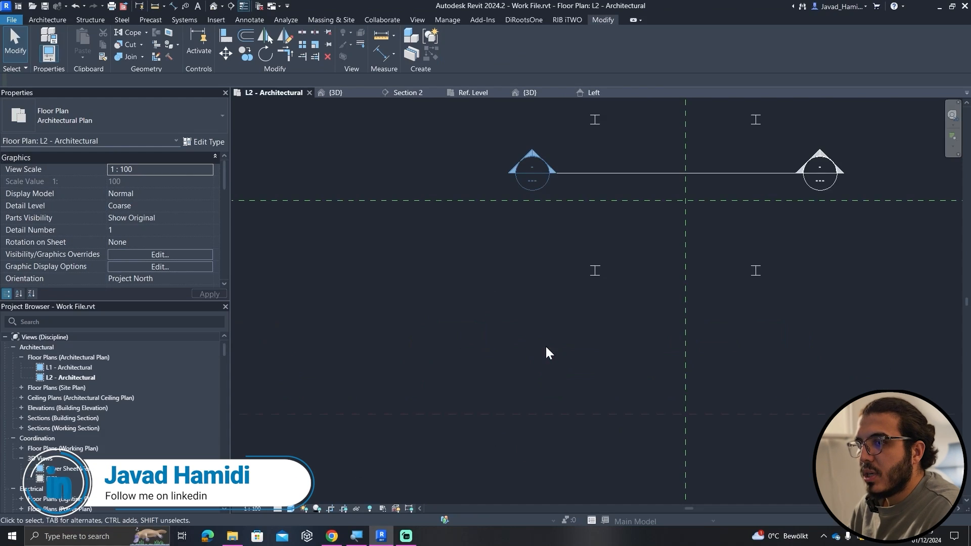
Import the metal-deck 65-75 DWG from the same folder into the L2 - Architectural plan, placing it below the columns.
{"action": "scroll", "coordinate": [616, 351], "scroll_direction": "down", "scroll_amount": 2}
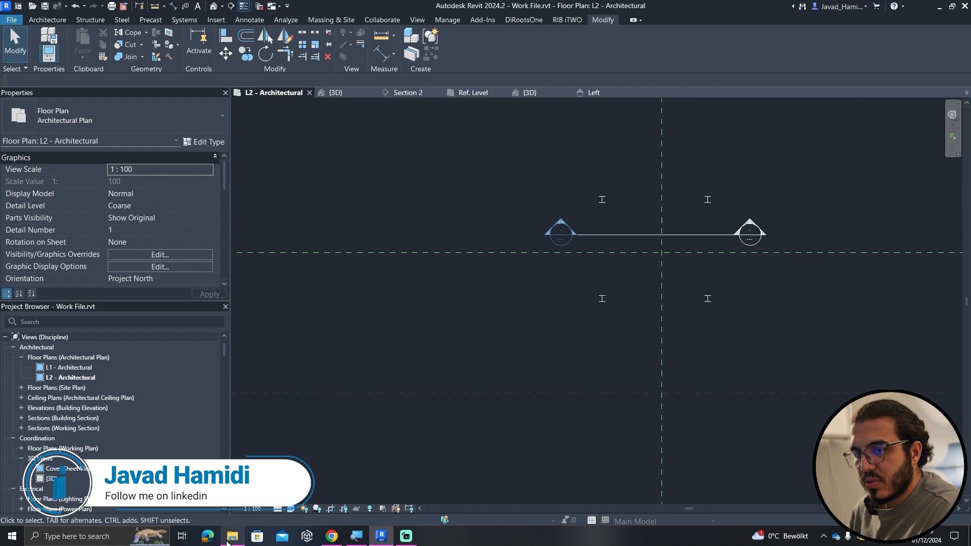
{"action": "left_click", "coordinate": [232, 536]}
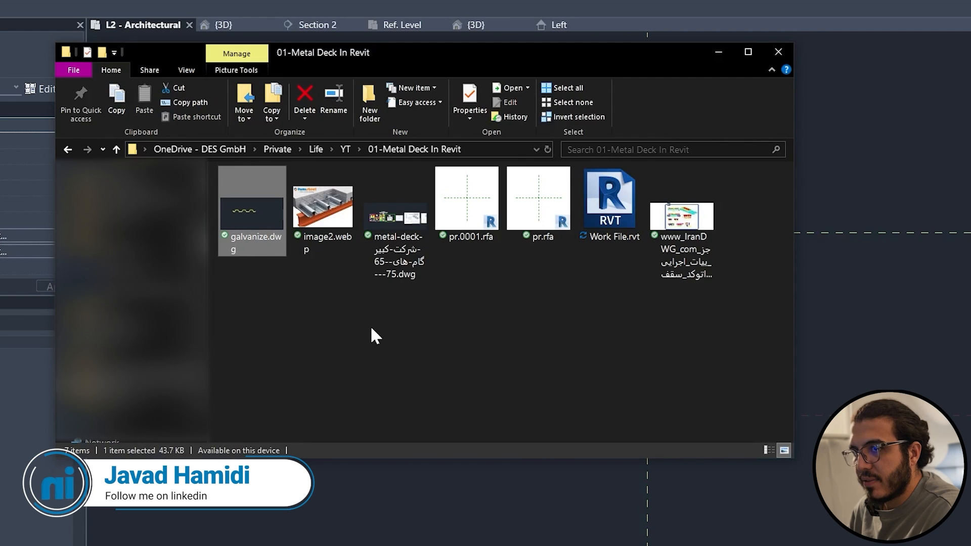
{"action": "left_click_drag", "start_coordinate": [388, 253], "coordinate": [368, 490]}
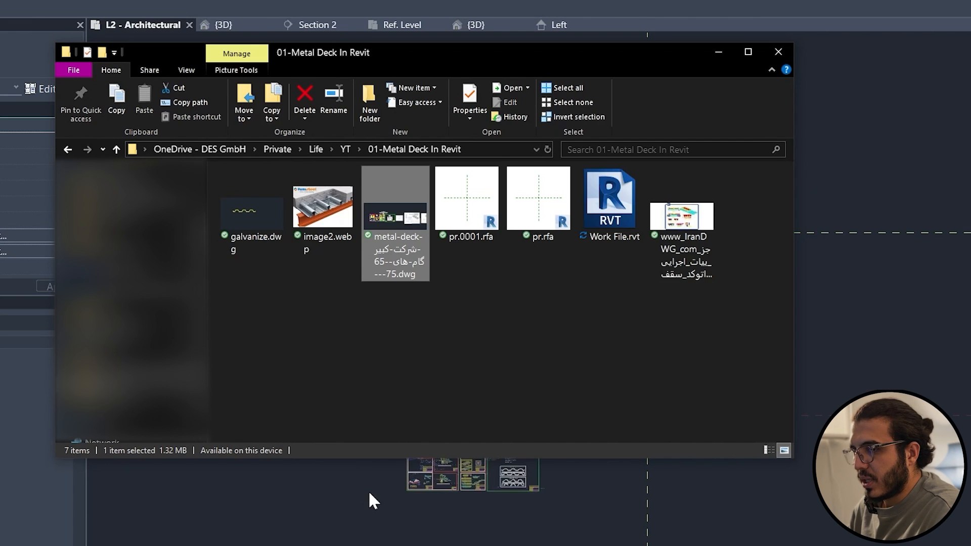
{"action": "left_click", "coordinate": [728, 52]}
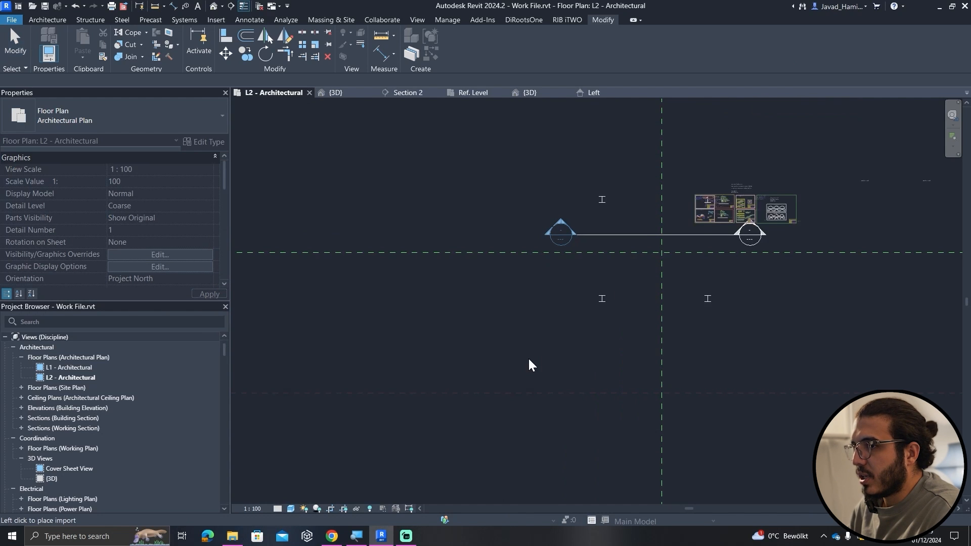
{"action": "left_click", "coordinate": [445, 362]}
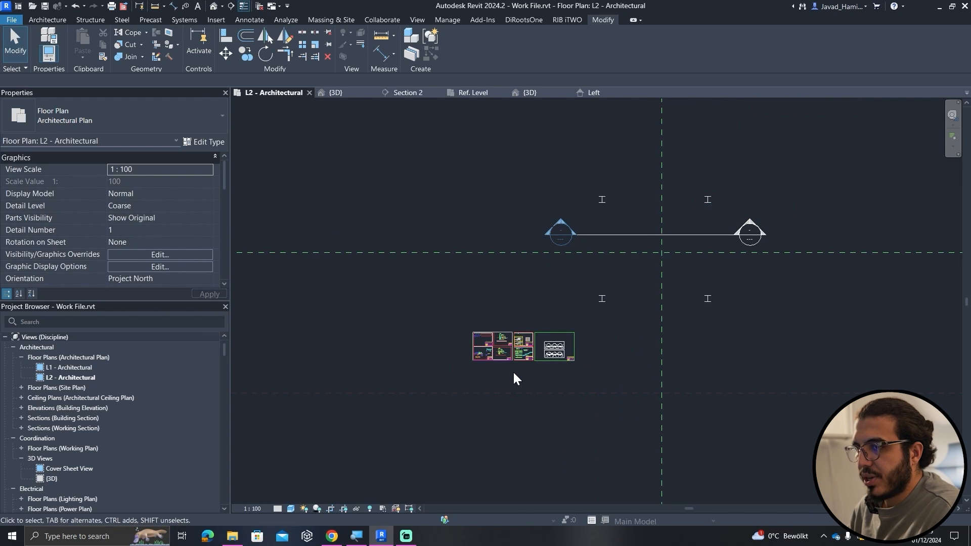
Examine the isometric deck detail in the imported drawing, including its joists, studs, rebar mesh and profile dimensions.
{"action": "scroll", "coordinate": [460, 342], "scroll_direction": "up", "scroll_amount": 5}
{"action": "scroll", "coordinate": [632, 281], "scroll_direction": "up", "scroll_amount": 4}
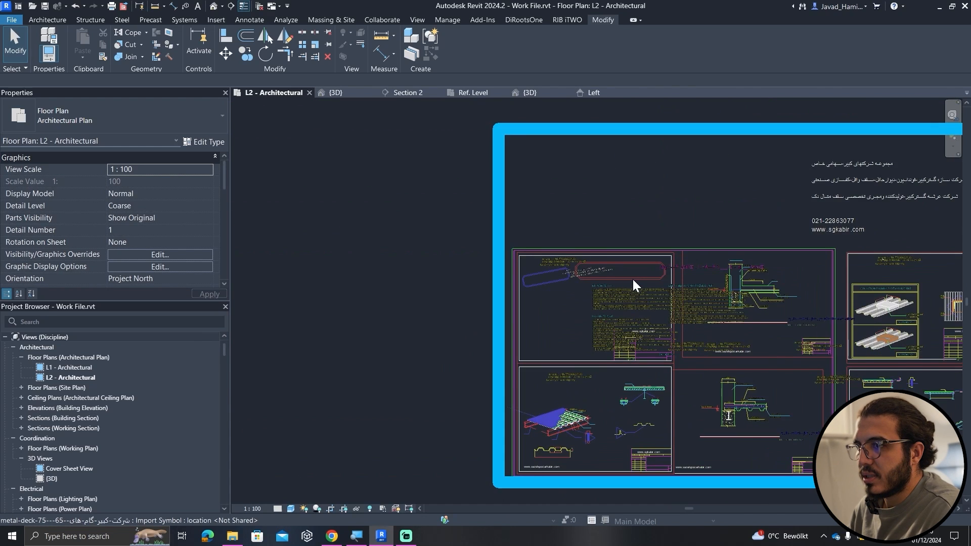
{"action": "middle_click_drag", "start_coordinate": [633, 284], "coordinate": [648, 162]}
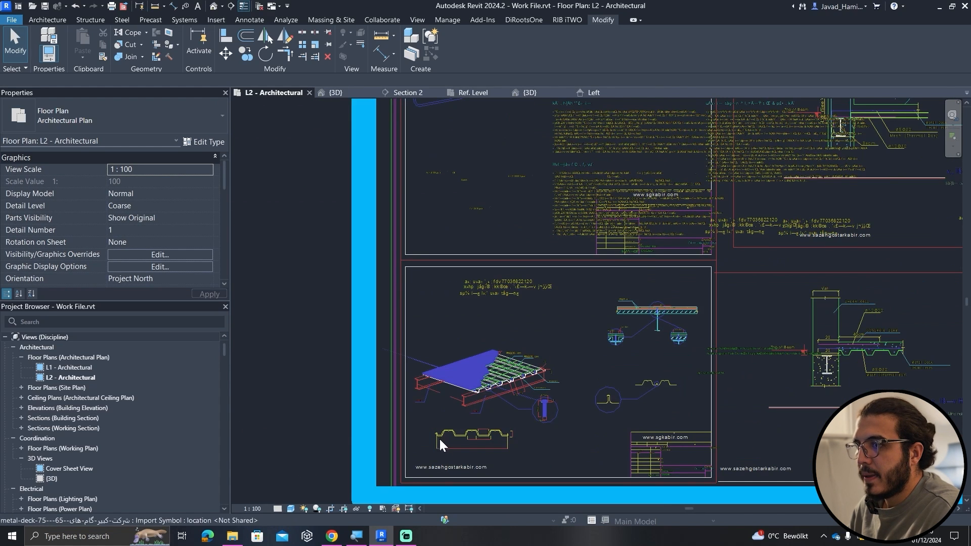
{"action": "scroll", "coordinate": [466, 403], "scroll_direction": "up", "scroll_amount": 5}
{"action": "middle_click_drag", "start_coordinate": [601, 400], "coordinate": [559, 403]}
{"action": "scroll", "coordinate": [452, 375], "scroll_direction": "up", "scroll_amount": 1}
{"action": "middle_click_drag", "start_coordinate": [449, 409], "coordinate": [464, 438]}
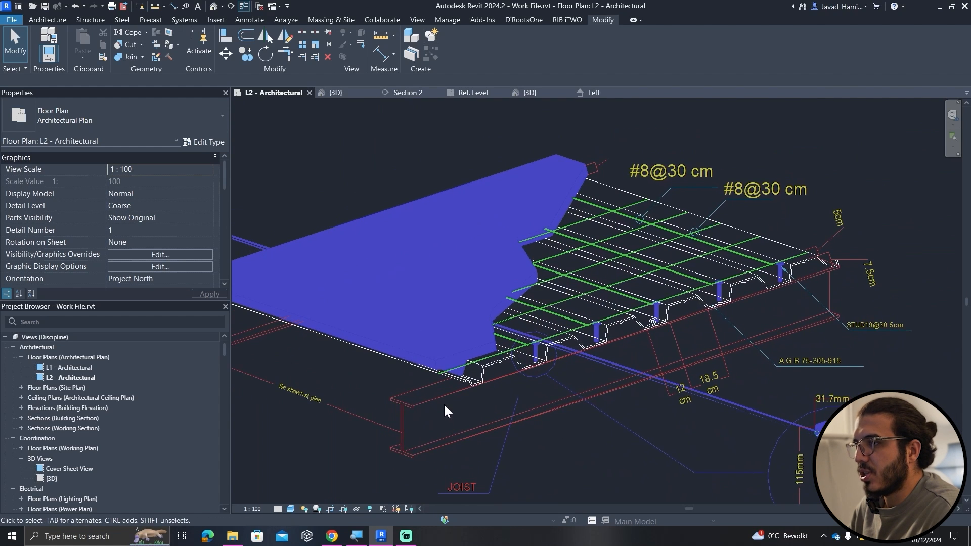
{"action": "scroll", "coordinate": [443, 402], "scroll_direction": "up", "scroll_amount": 1}
{"action": "scroll", "coordinate": [402, 397], "scroll_direction": "down", "scroll_amount": 2}
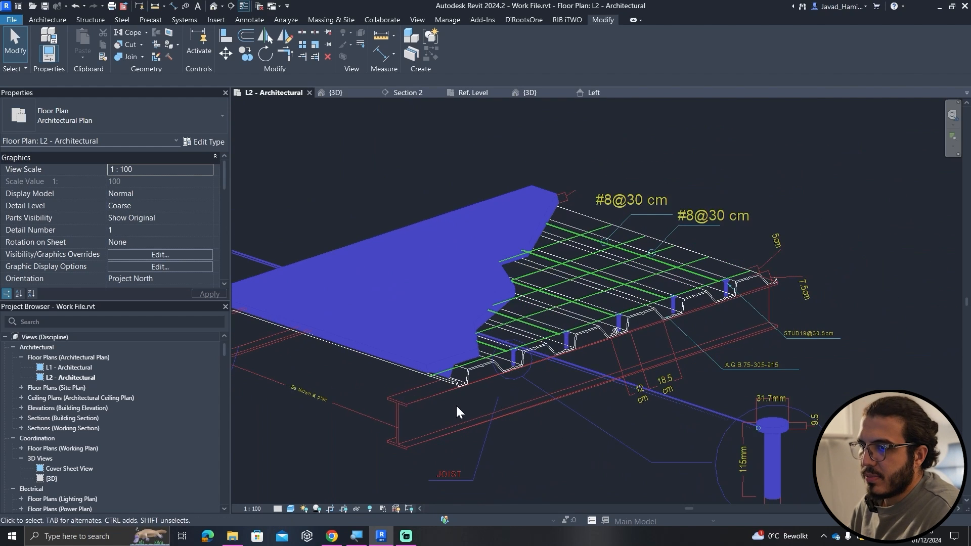
{"action": "scroll", "coordinate": [456, 405], "scroll_direction": "up", "scroll_amount": 1}
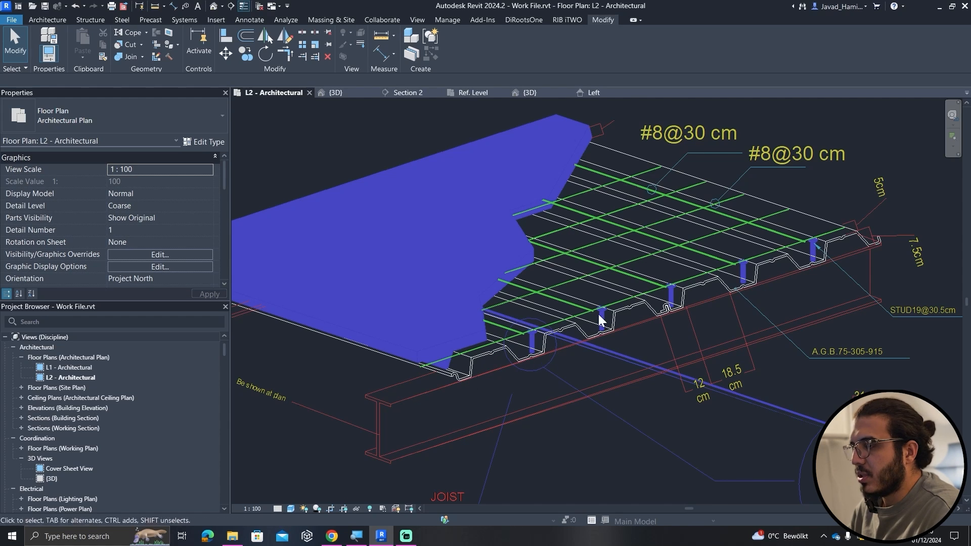
{"action": "middle_click_drag", "start_coordinate": [868, 330], "coordinate": [844, 336]}
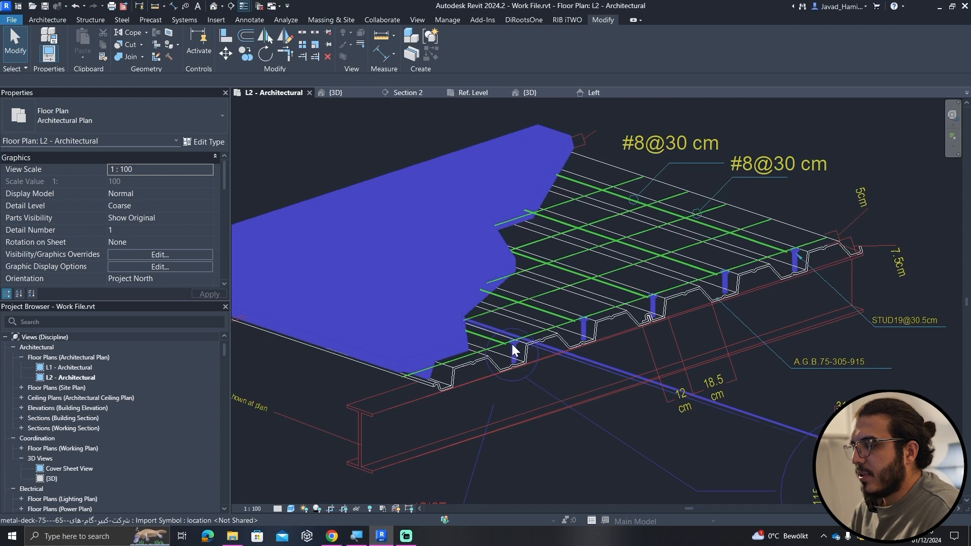
{"action": "scroll", "coordinate": [590, 354], "scroll_direction": "down", "scroll_amount": 4}
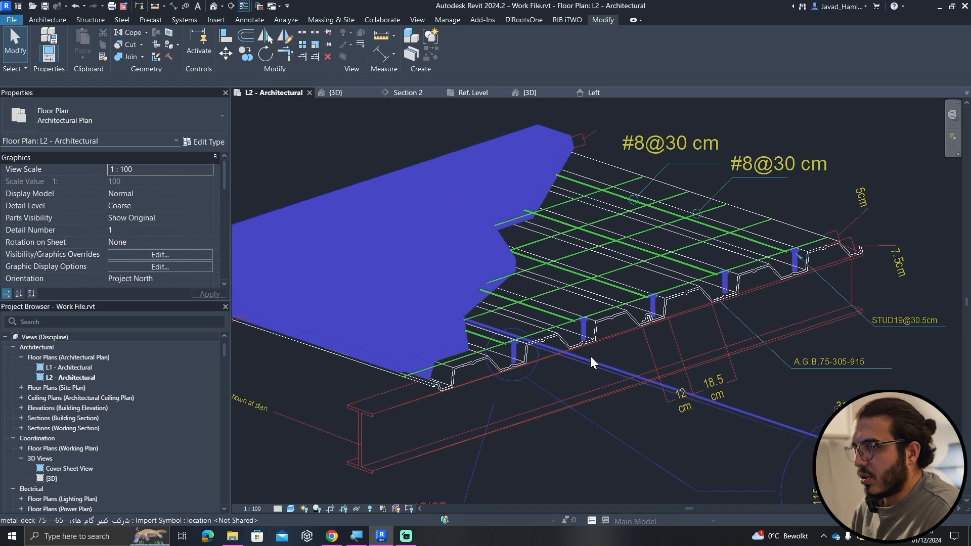
Examine the shear wall connection detail and the deck section showing the stud spacing in the imported drawing.
{"action": "scroll", "coordinate": [627, 348], "scroll_direction": "down", "scroll_amount": 5}
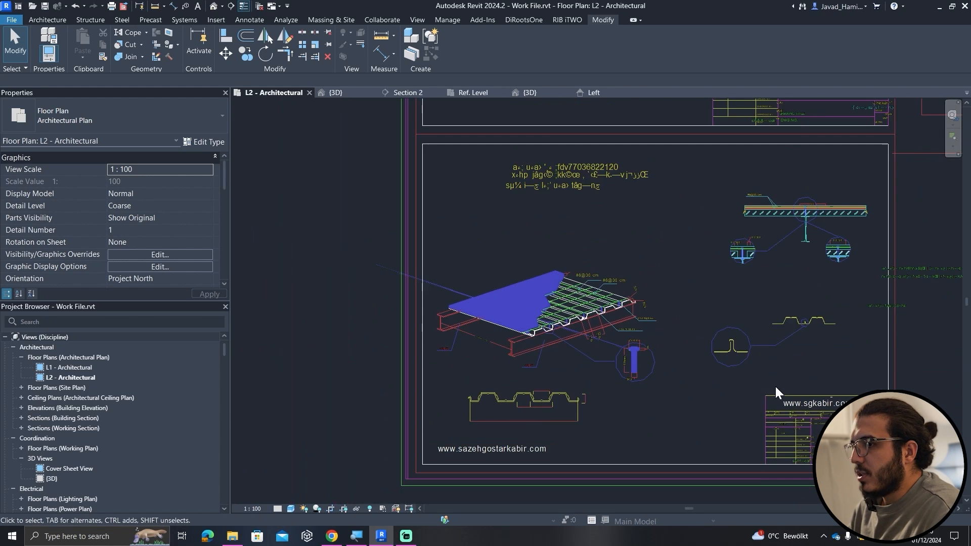
{"action": "scroll", "coordinate": [698, 418], "scroll_direction": "up", "scroll_amount": 1}
{"action": "middle_click_drag", "start_coordinate": [698, 418], "coordinate": [498, 464]}
{"action": "scroll", "coordinate": [499, 464], "scroll_direction": "down", "scroll_amount": 1}
{"action": "middle_click_drag", "start_coordinate": [613, 433], "coordinate": [282, 449]}
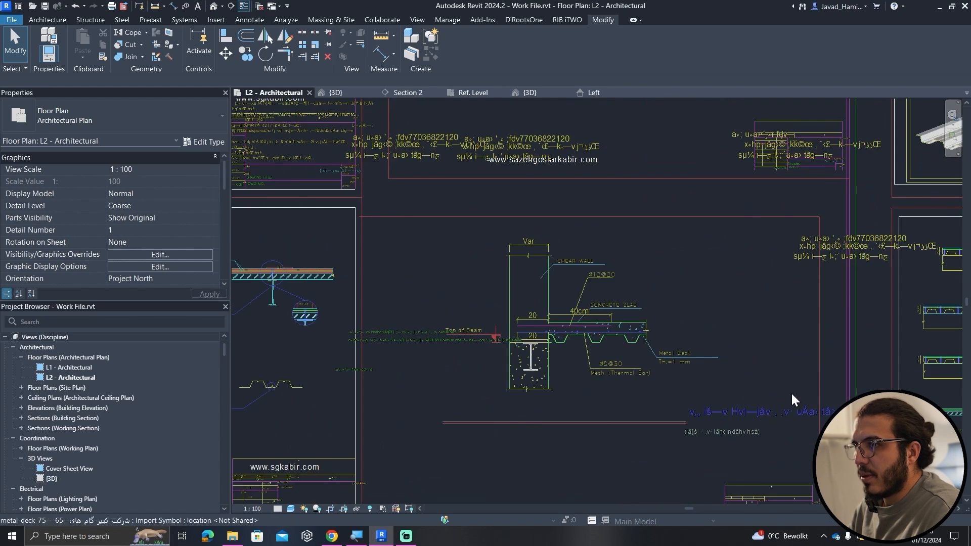
{"action": "scroll", "coordinate": [877, 375], "scroll_direction": "down", "scroll_amount": 2}
{"action": "middle_click_drag", "start_coordinate": [773, 390], "coordinate": [461, 391]}
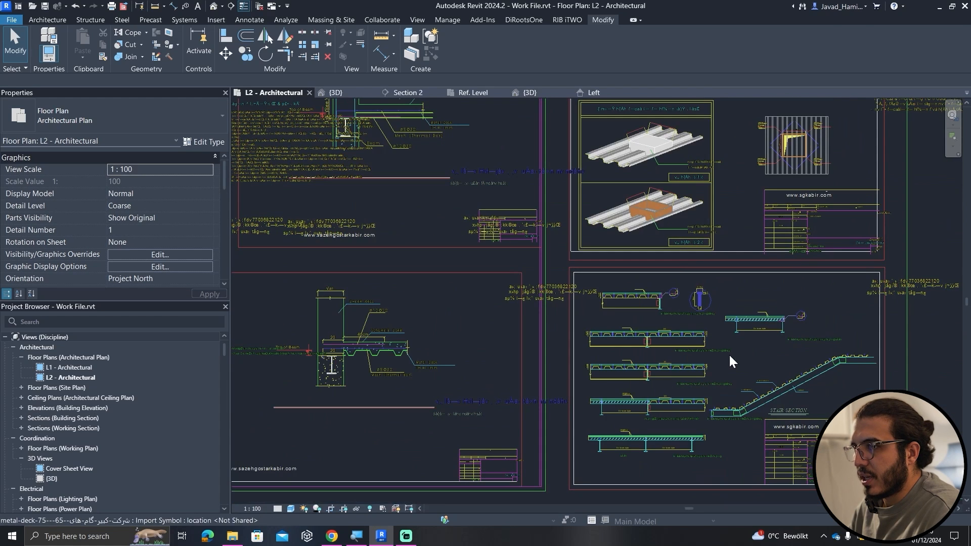
{"action": "scroll", "coordinate": [680, 339], "scroll_direction": "up", "scroll_amount": 3}
{"action": "scroll", "coordinate": [637, 319], "scroll_direction": "up", "scroll_amount": 2}
{"action": "scroll", "coordinate": [672, 349], "scroll_direction": "up", "scroll_amount": 2}
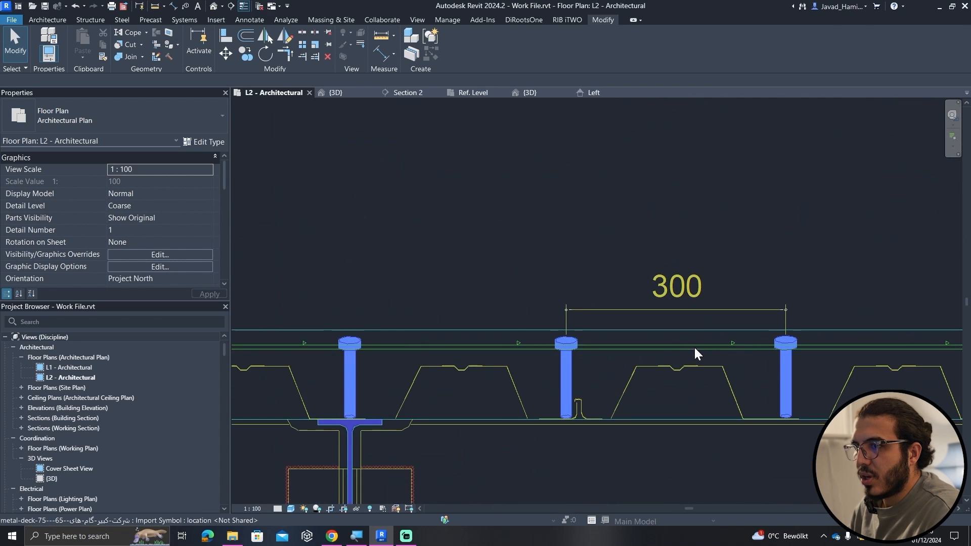
{"action": "scroll", "coordinate": [743, 377], "scroll_direction": "down", "scroll_amount": 6}
{"action": "scroll", "coordinate": [744, 377], "scroll_direction": "down", "scroll_amount": 2}
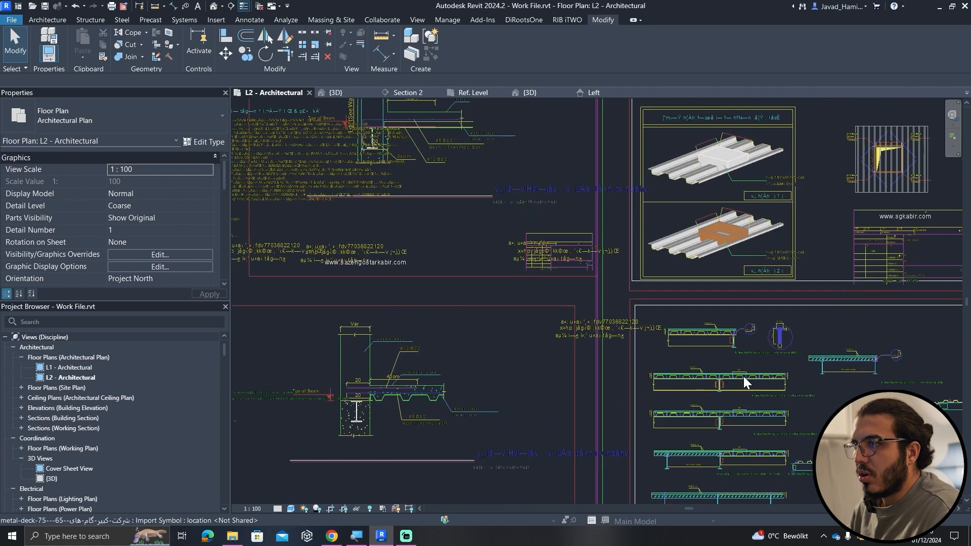
Examine the dimensioned METAL DECK 65 mm profile in the imported drawing.
{"action": "scroll", "coordinate": [824, 345], "scroll_direction": "down", "scroll_amount": 3}
{"action": "middle_click_drag", "start_coordinate": [657, 346], "coordinate": [464, 339]}
{"action": "scroll", "coordinate": [779, 372], "scroll_direction": "up", "scroll_amount": 5}
{"action": "scroll", "coordinate": [779, 372], "scroll_direction": "up", "scroll_amount": 2}
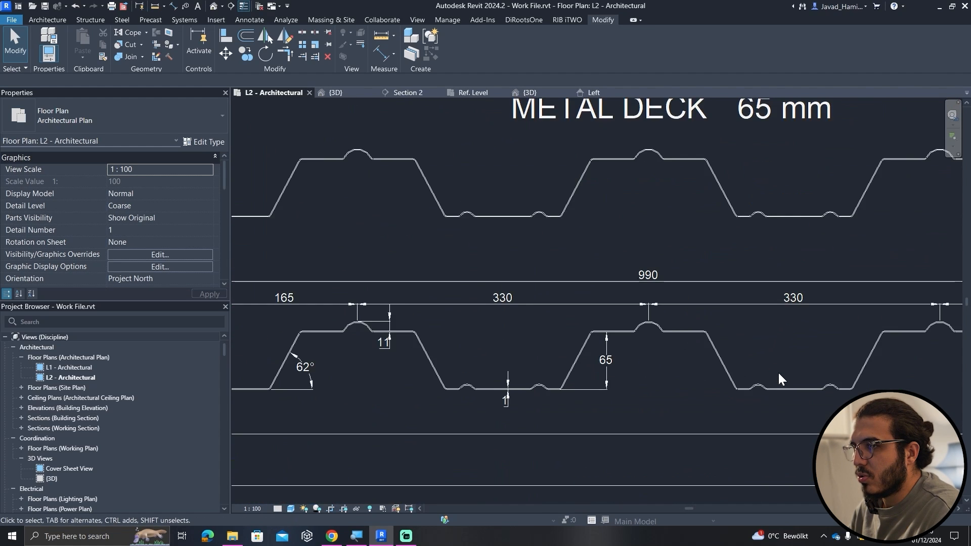
{"action": "scroll", "coordinate": [642, 314], "scroll_direction": "up", "scroll_amount": 1}
{"action": "middle_click_drag", "start_coordinate": [690, 340], "coordinate": [544, 341]}
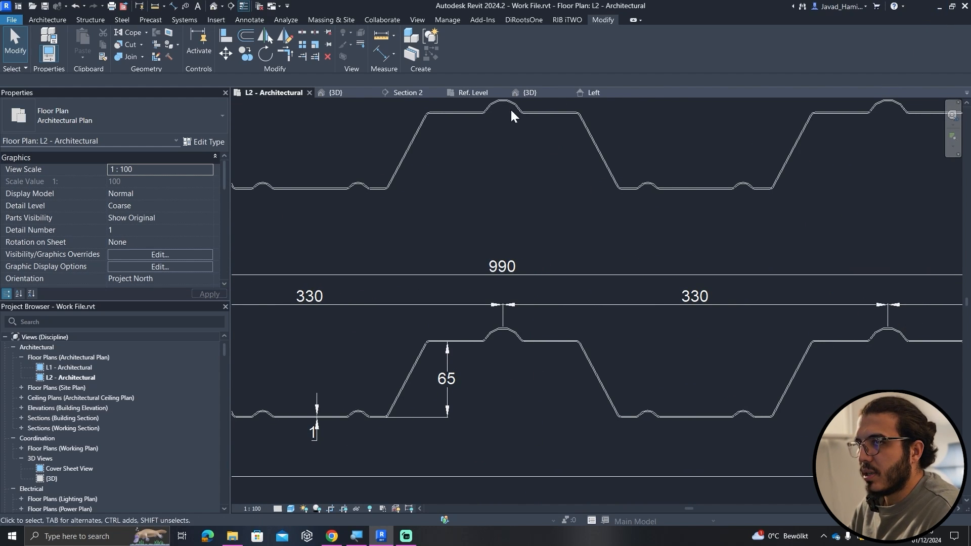
Scale the whole deck profile sketch in the Left elevation so that neighbouring crests are 330 mm apart.
{"action": "left_click", "coordinate": [596, 93]}
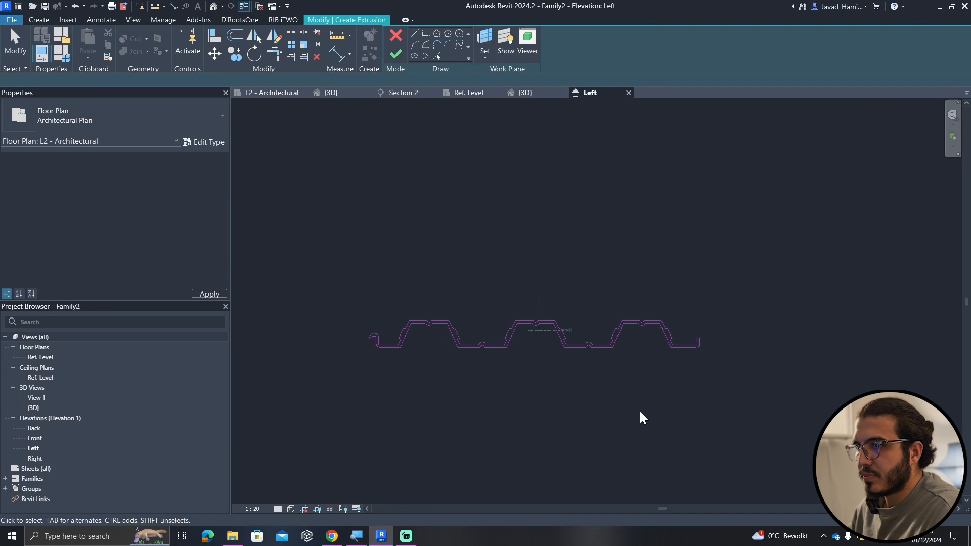
{"action": "left_click_drag", "start_coordinate": [334, 393], "coordinate": [766, 277]}
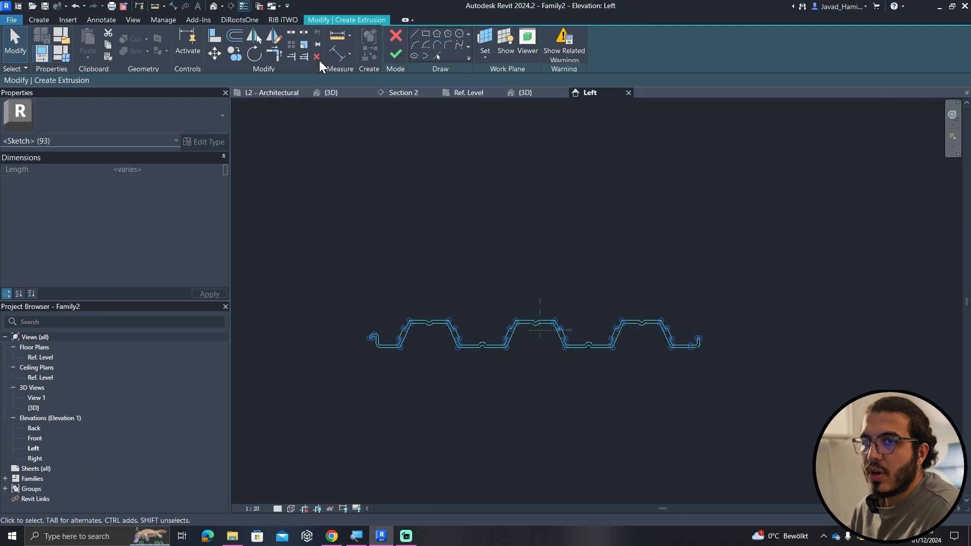
{"action": "key", "text": "Escape"}
{"action": "scroll", "coordinate": [532, 326], "scroll_direction": "up", "scroll_amount": 3}
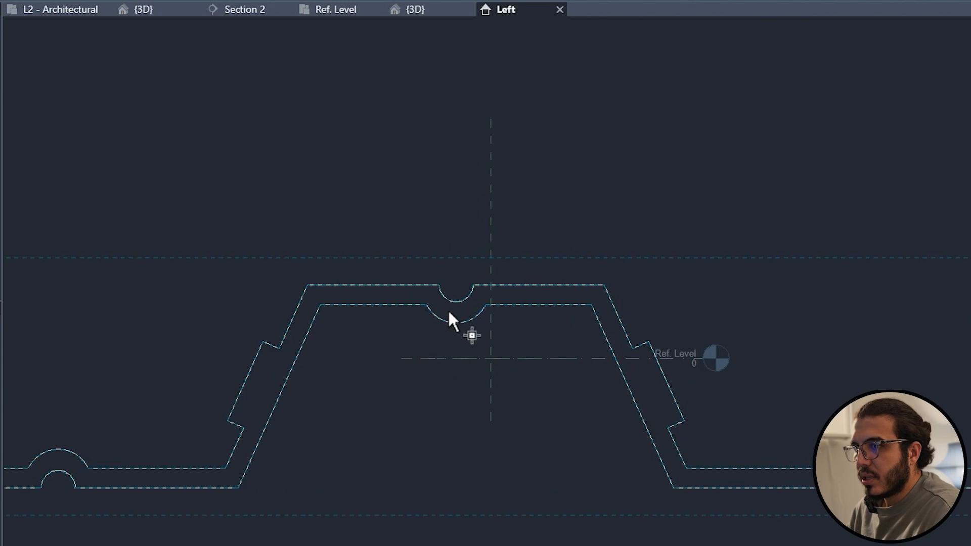
{"action": "left_click", "coordinate": [452, 304]}
{"action": "scroll", "coordinate": [552, 403], "scroll_direction": "down", "scroll_amount": 2}
{"action": "middle_click_drag", "start_coordinate": [551, 413], "coordinate": [314, 415]}
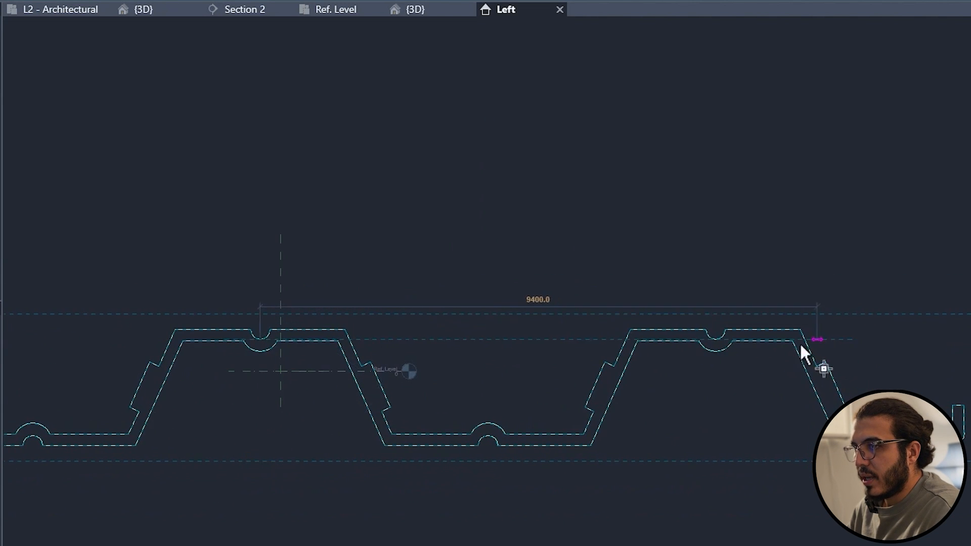
{"action": "scroll", "coordinate": [744, 346], "scroll_direction": "up", "scroll_amount": 2}
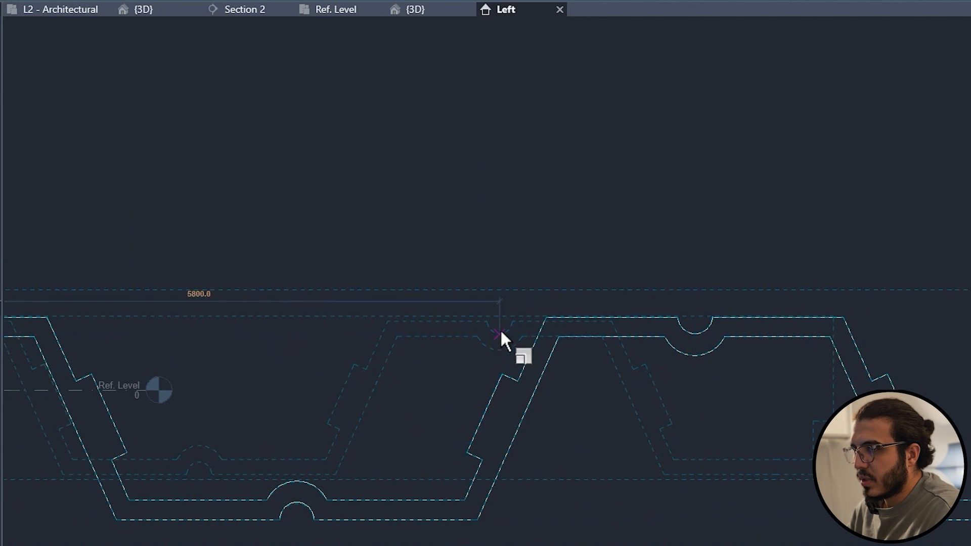
{"action": "type", "text": "3"}
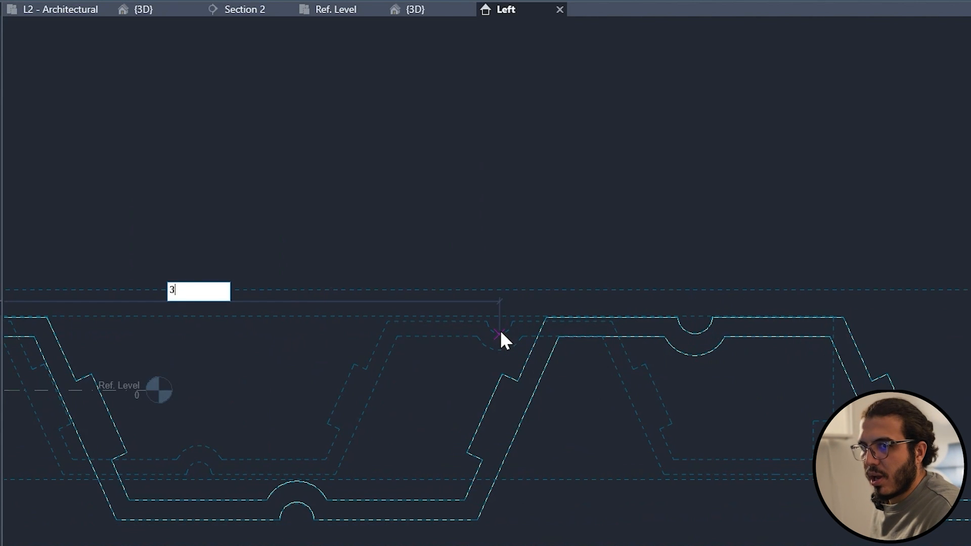
{"action": "type", "text": "300"}
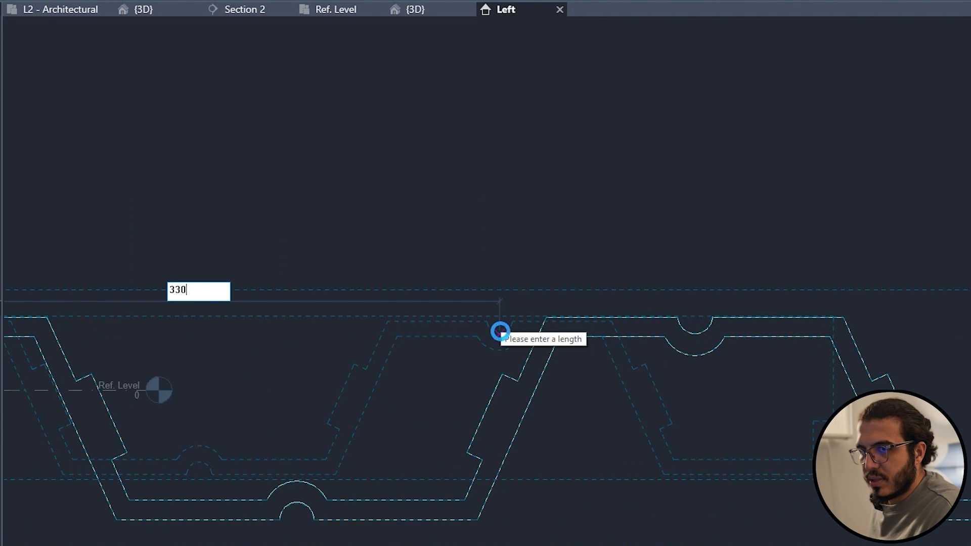
{"action": "key", "text": "Return"}
{"action": "middle_click_drag", "start_coordinate": [387, 329], "coordinate": [648, 353]}
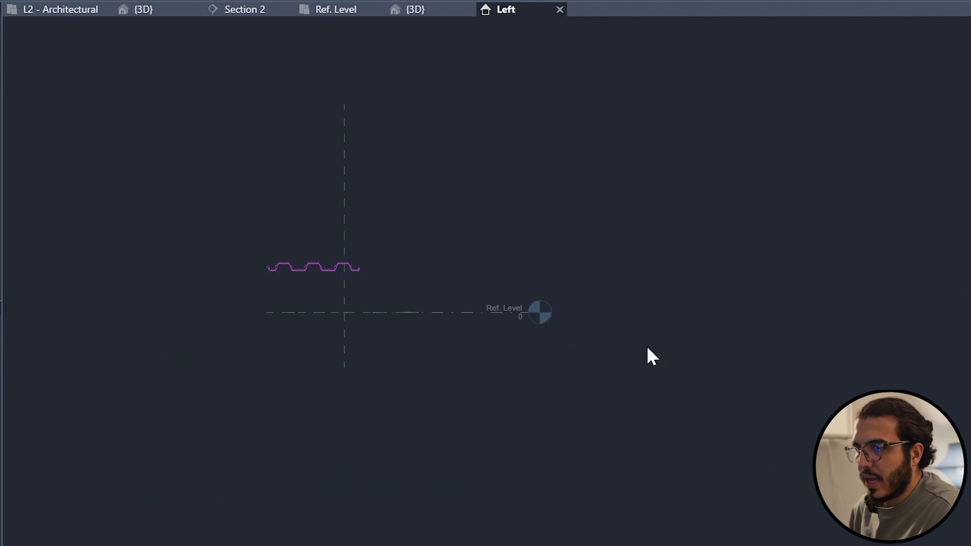
{"action": "scroll", "coordinate": [365, 334], "scroll_direction": "up", "scroll_amount": 3}
{"action": "left_click_drag", "start_coordinate": [126, 271], "coordinate": [475, 153]}
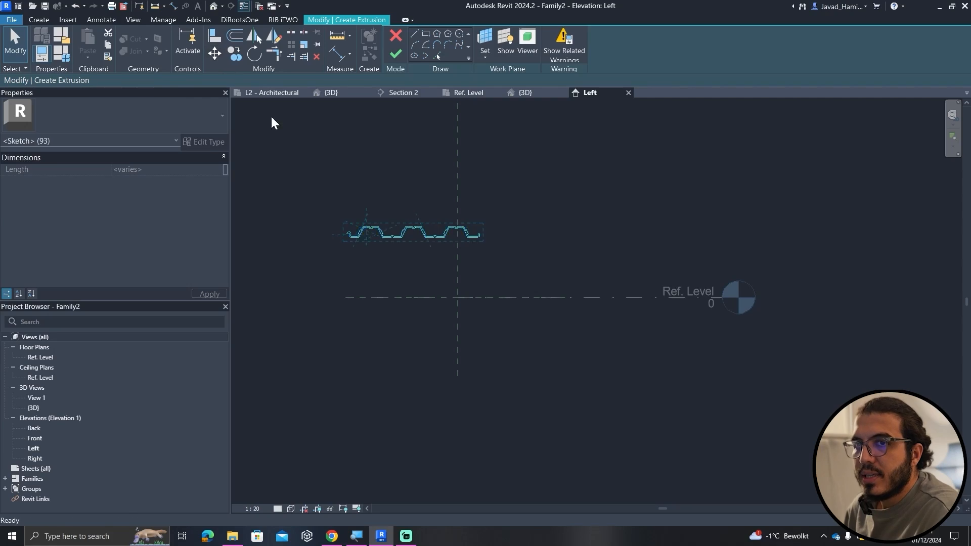
{"action": "key", "text": "m"}
{"action": "key", "text": "v"}
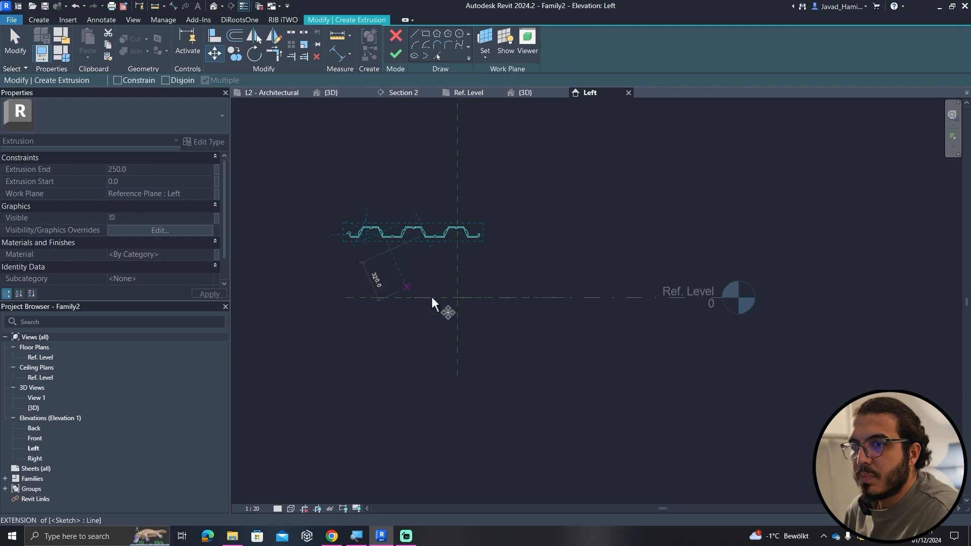
{"action": "scroll", "coordinate": [434, 299], "scroll_direction": "up", "scroll_amount": 3}
{"action": "key", "text": "Escape"}
{"action": "key", "text": "Escape"}
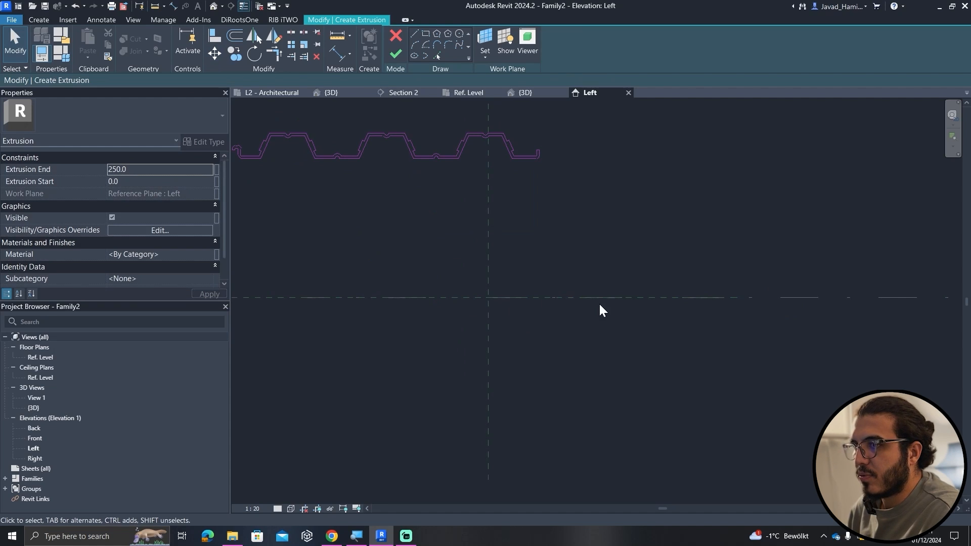
{"action": "middle_click_drag", "start_coordinate": [524, 306], "coordinate": [566, 327]}
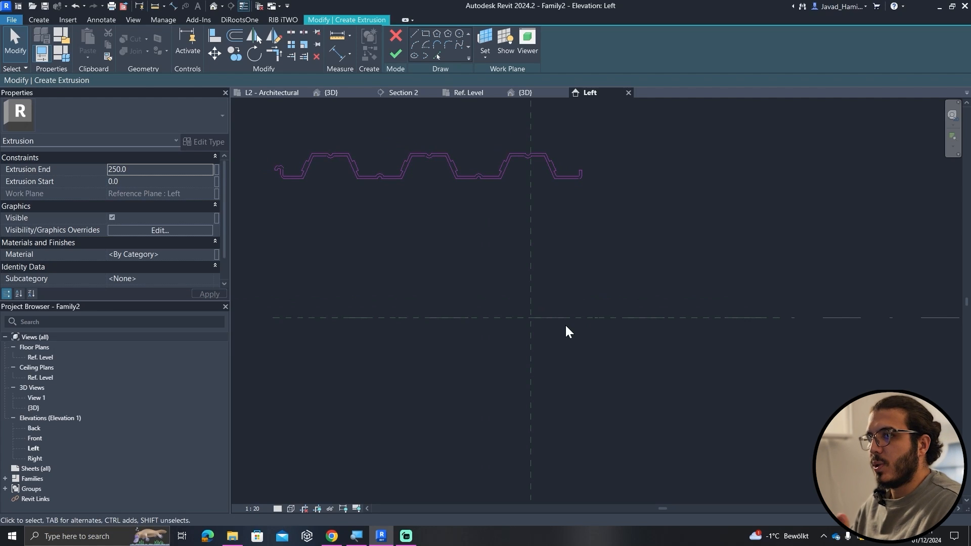
{"action": "middle_click_drag", "start_coordinate": [390, 299], "coordinate": [512, 310]}
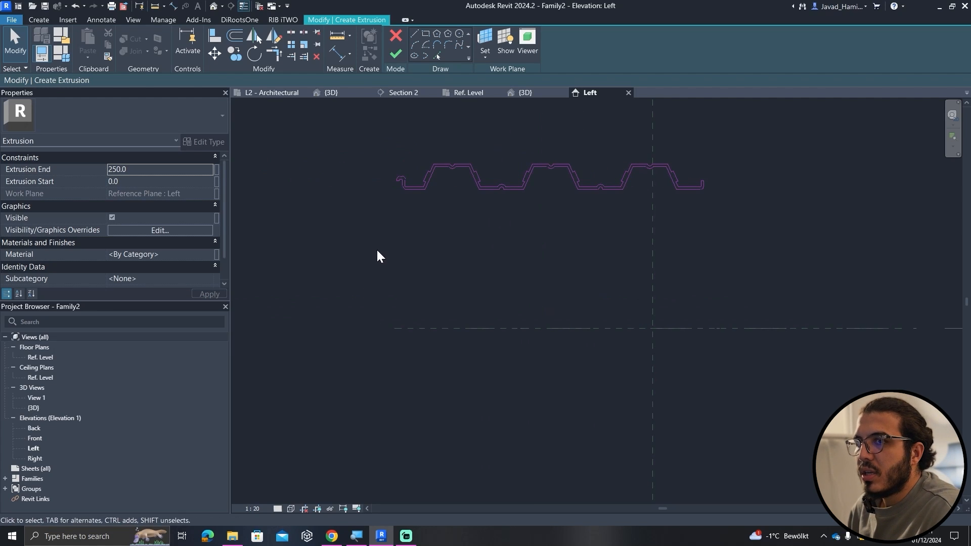
Move the entire profile sketch so its lower-left corner sits where the vertical reference plane meets the Ref. Level.
{"action": "mouse_move", "coordinate": [373, 245]}
{"action": "left_mouse_down"}
{"action": "mouse_move", "coordinate": [620, 143]}
{"action": "mouse_move", "coordinate": [730, 143]}
{"action": "left_mouse_up"}
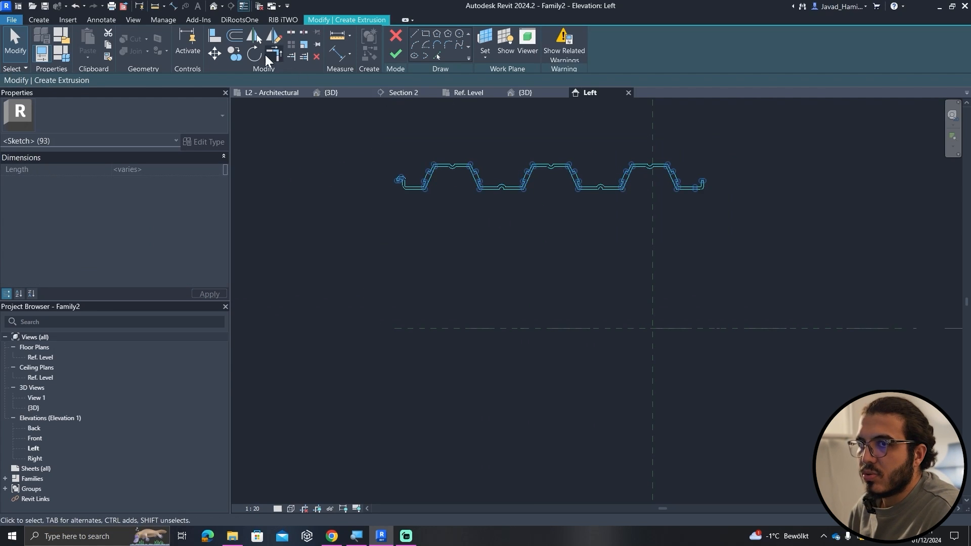
{"action": "scroll", "coordinate": [410, 165], "scroll_direction": "up", "scroll_amount": 3}
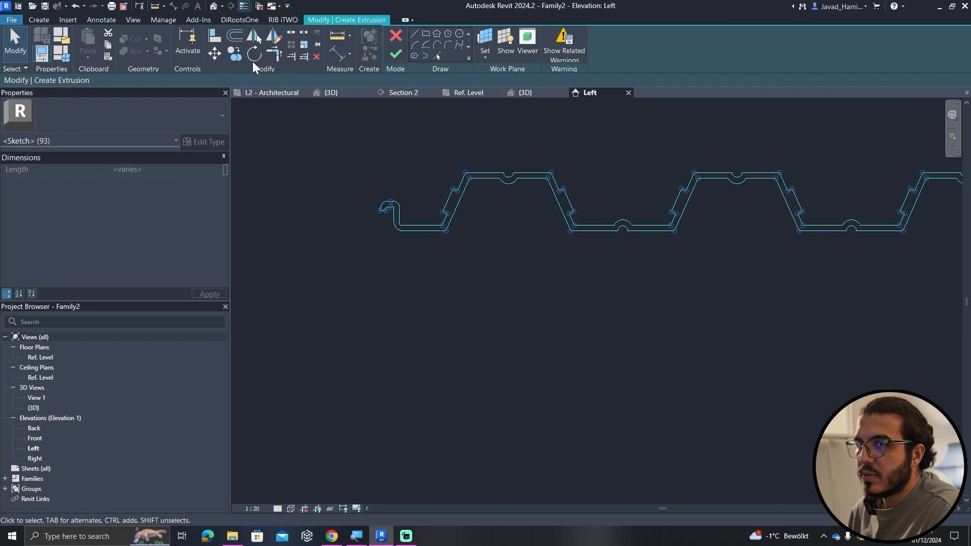
{"action": "left_click", "coordinate": [215, 53]}
{"action": "left_click", "coordinate": [403, 231]}
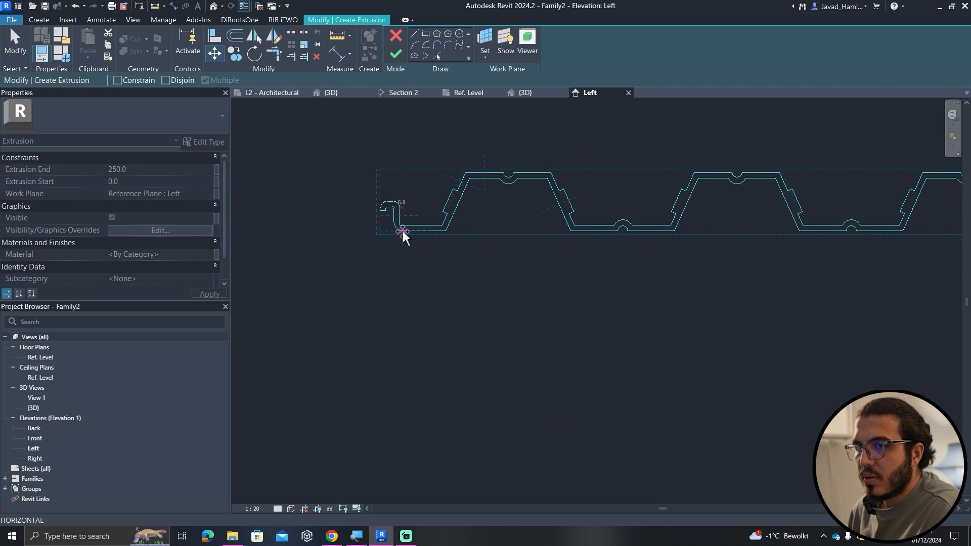
{"action": "scroll", "coordinate": [632, 445], "scroll_direction": "down", "scroll_amount": 3}
{"action": "middle_click_drag", "start_coordinate": [667, 457], "coordinate": [410, 292]}
{"action": "scroll", "coordinate": [602, 331], "scroll_direction": "up", "scroll_amount": 3}
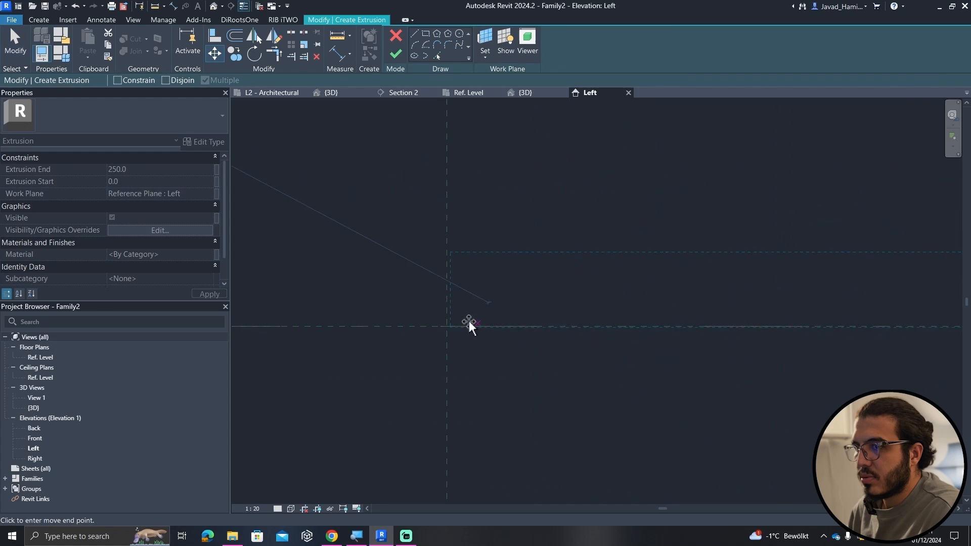
{"action": "left_click", "coordinate": [439, 330]}
{"action": "left_click", "coordinate": [487, 366]}
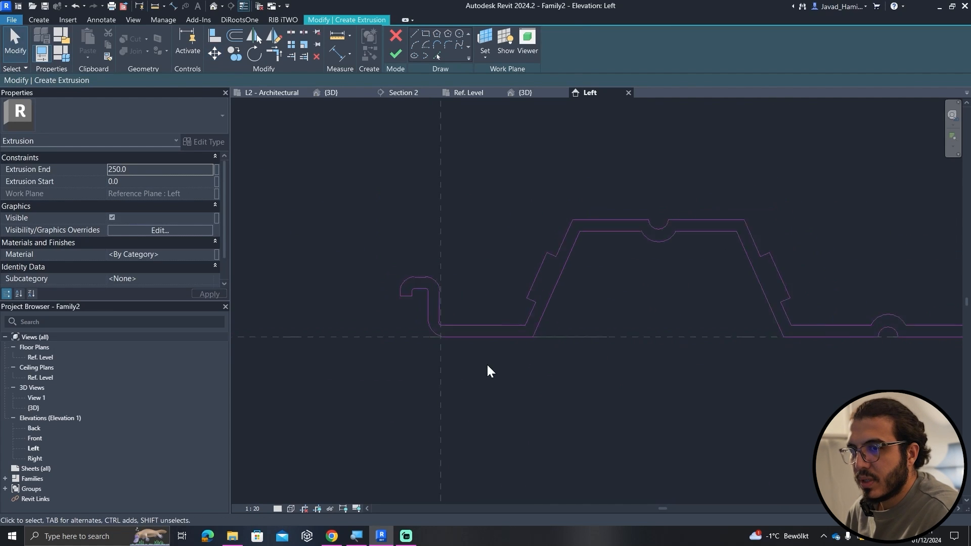
Check the corners of the deck profile outline and finish the sketch as a 250 mm extrusion.
{"action": "scroll", "coordinate": [489, 367], "scroll_direction": "down", "scroll_amount": 4}
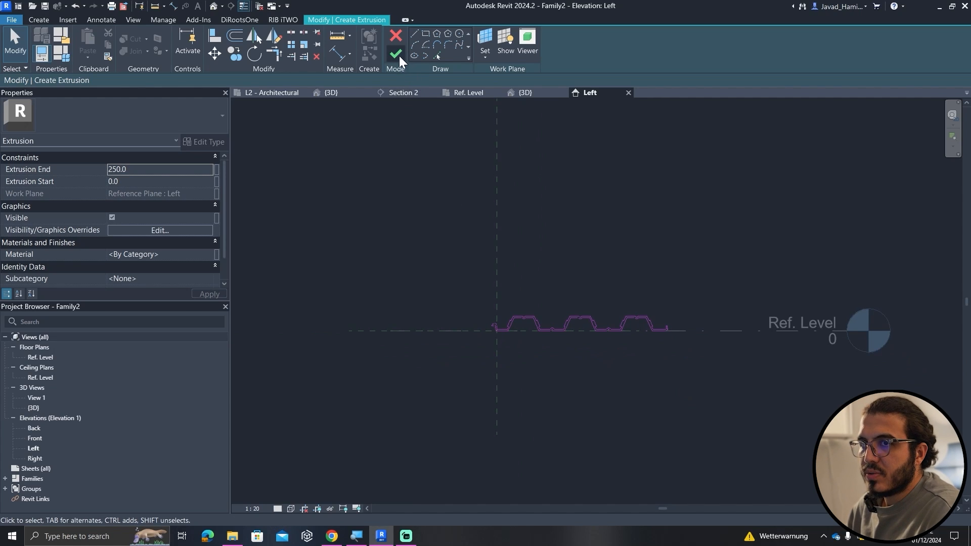
{"action": "left_click", "coordinate": [396, 54]}
{"action": "scroll", "coordinate": [625, 309], "scroll_direction": "up", "scroll_amount": 5}
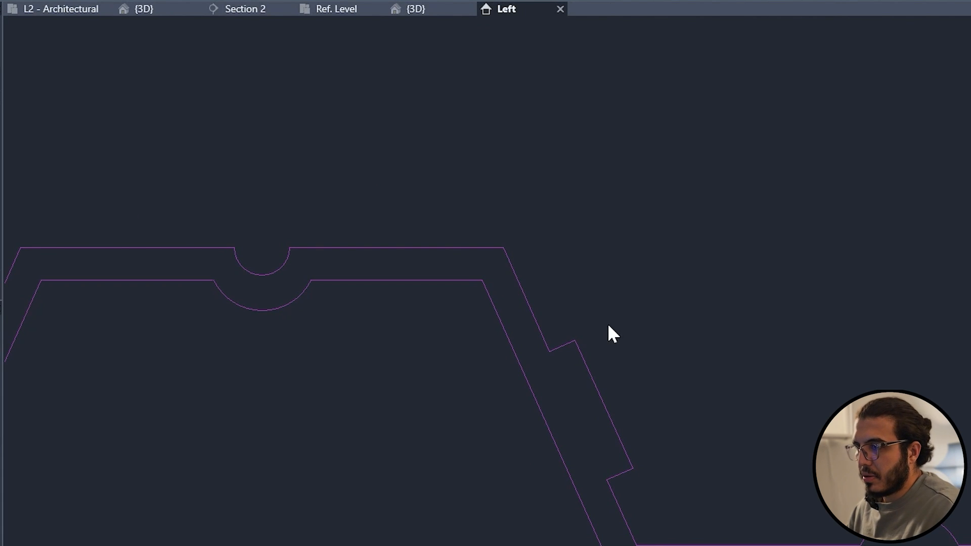
{"action": "scroll", "coordinate": [609, 326], "scroll_direction": "up", "scroll_amount": 5}
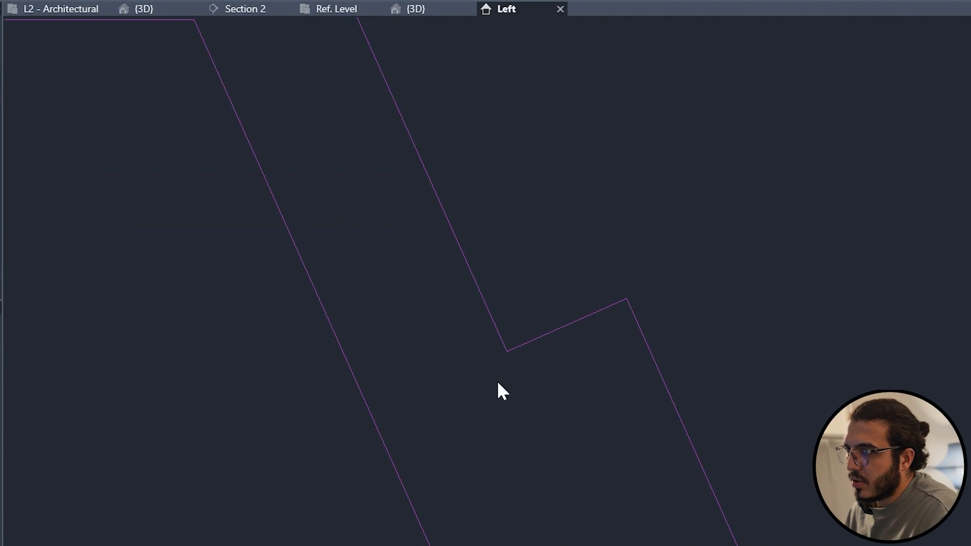
{"action": "scroll", "coordinate": [554, 312], "scroll_direction": "down", "scroll_amount": 3}
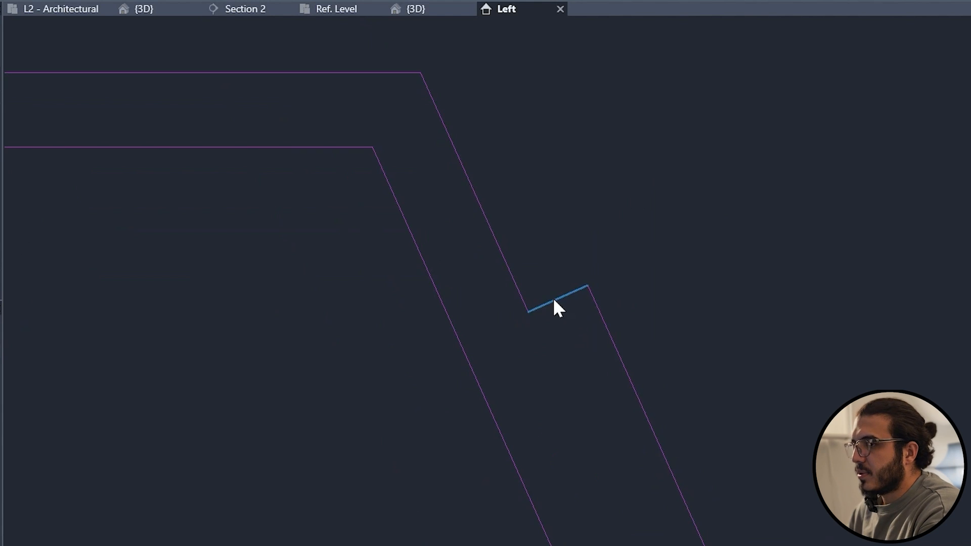
{"action": "scroll", "coordinate": [555, 300], "scroll_direction": "down", "scroll_amount": 5}
{"action": "middle_click_drag", "start_coordinate": [627, 349], "coordinate": [293, 351]}
{"action": "middle_click_drag", "start_coordinate": [914, 318], "coordinate": [685, 310]}
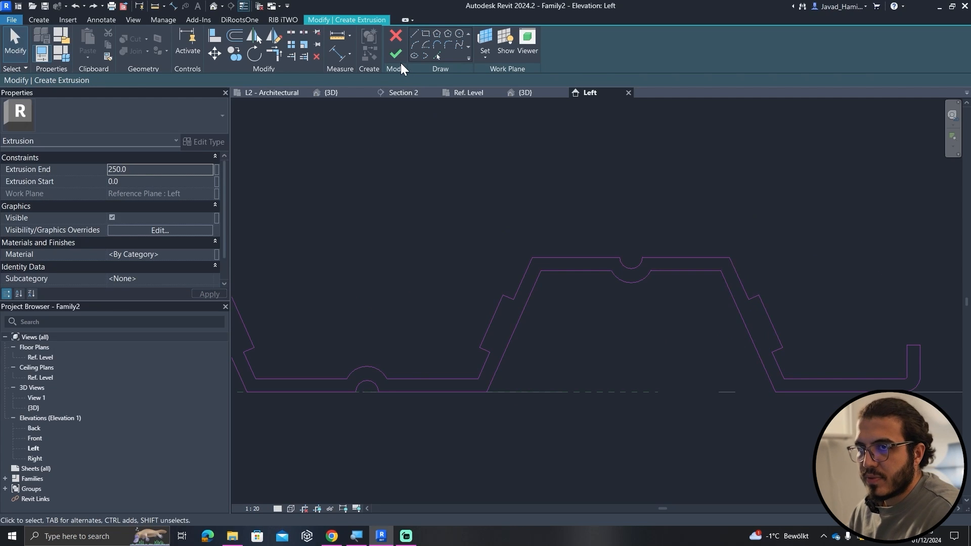
{"action": "left_click", "coordinate": [401, 63]}
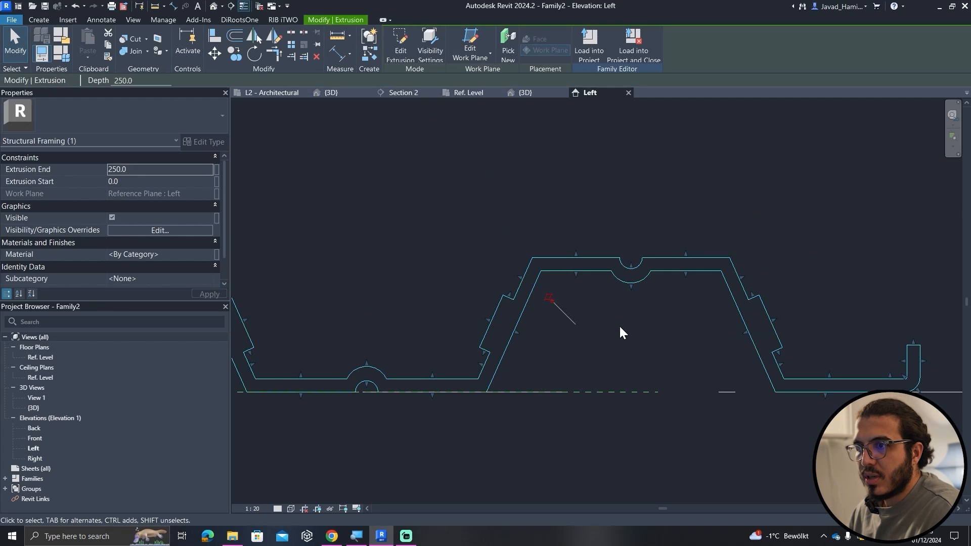
{"action": "scroll", "coordinate": [622, 331], "scroll_direction": "down", "scroll_amount": 2}
{"action": "middle_click_drag", "start_coordinate": [547, 357], "coordinate": [638, 354]}
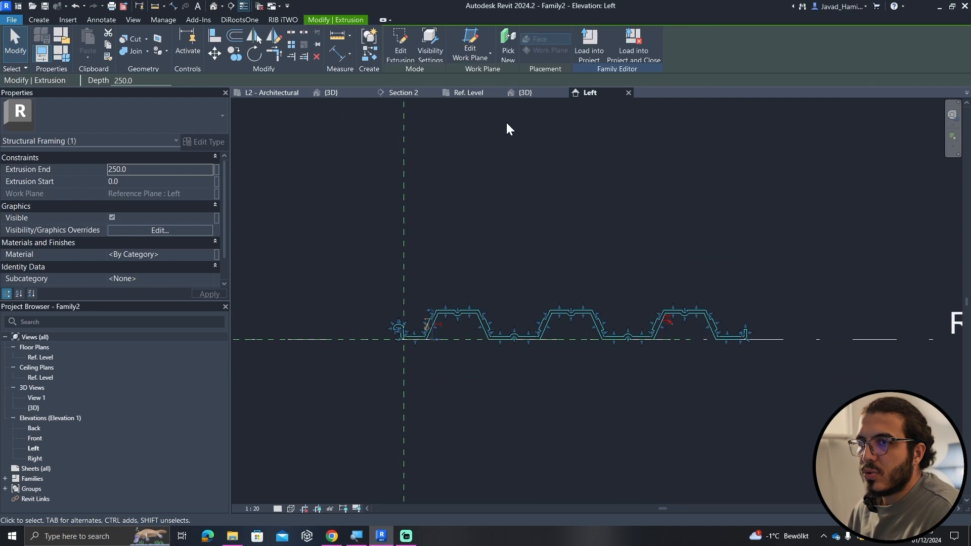
Review the deck extrusion in the Ref. Level plan and display it with a shaded visual style in the 3D view.
{"action": "left_click", "coordinate": [476, 94]}
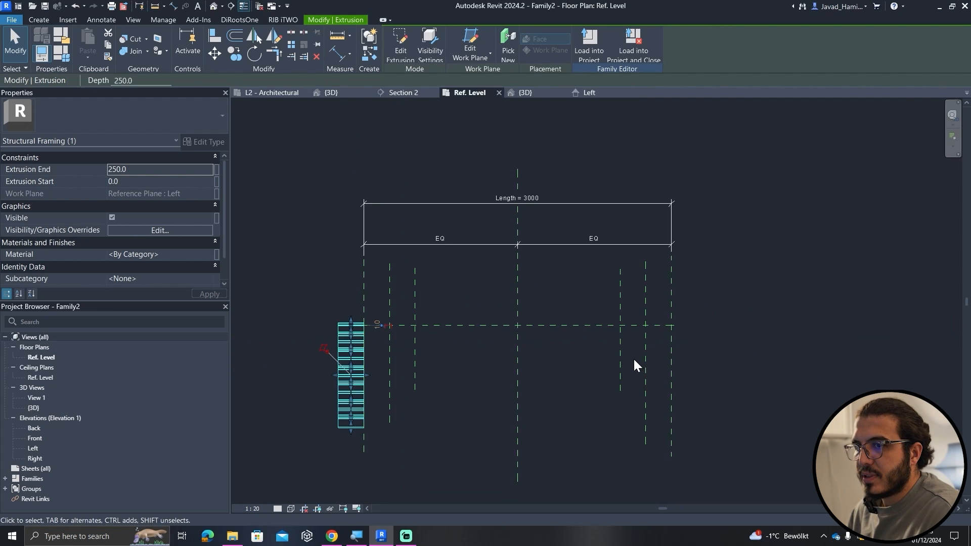
{"action": "left_click", "coordinate": [410, 375]}
{"action": "middle_click_drag", "start_coordinate": [409, 376], "coordinate": [494, 360]}
{"action": "scroll", "coordinate": [430, 318], "scroll_direction": "up", "scroll_amount": 3}
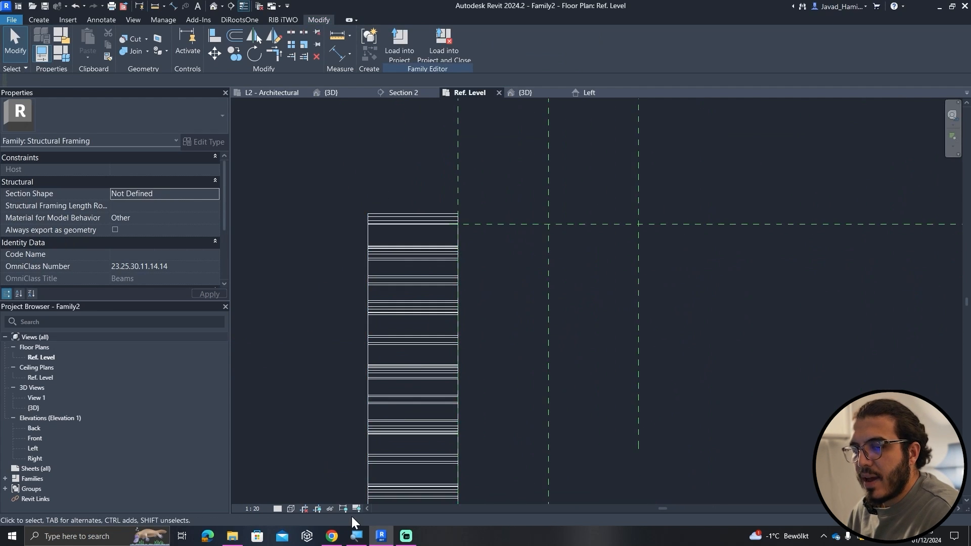
{"action": "left_click", "coordinate": [526, 94]}
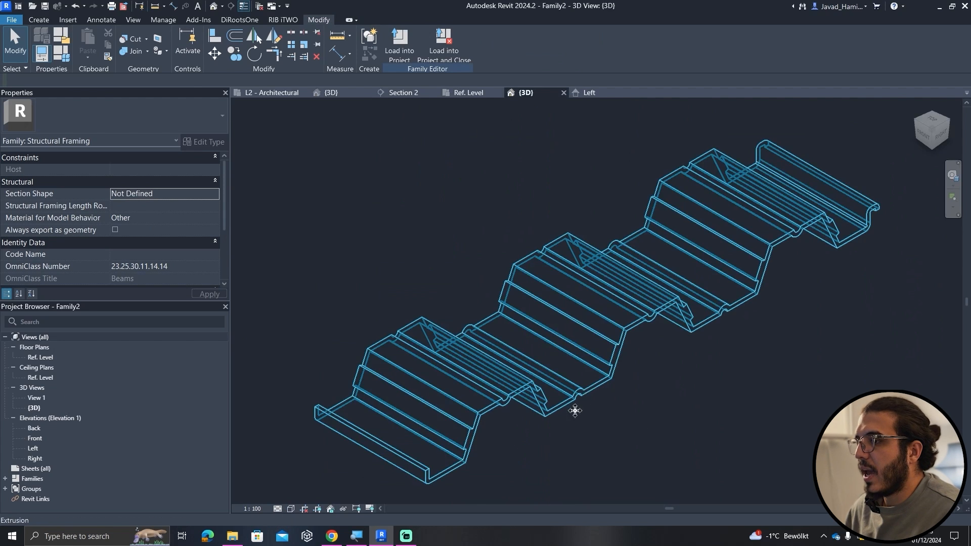
{"action": "left_click", "coordinate": [575, 408]}
{"action": "left_click", "coordinate": [466, 478]}
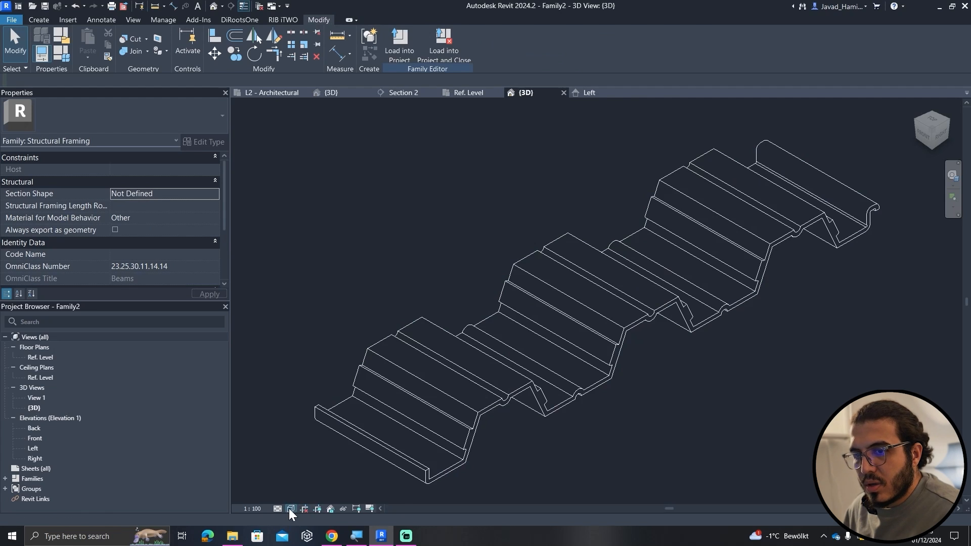
{"action": "left_click", "coordinate": [289, 508]}
{"action": "left_click", "coordinate": [334, 459]}
{"action": "scroll", "coordinate": [609, 427], "scroll_direction": "down", "scroll_amount": 2}
{"action": "middle_click_drag", "start_coordinate": [606, 421], "coordinate": [540, 400]}
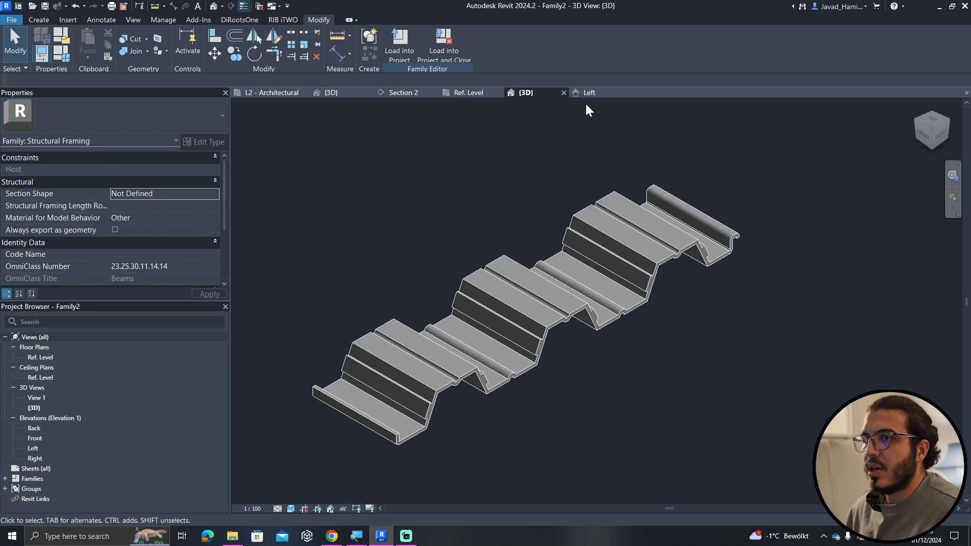
Stretch the deck extrusion in the Ref. Level plan between the two end planes of the Length dimension and lock its right edge.
{"action": "left_click", "coordinate": [476, 93]}
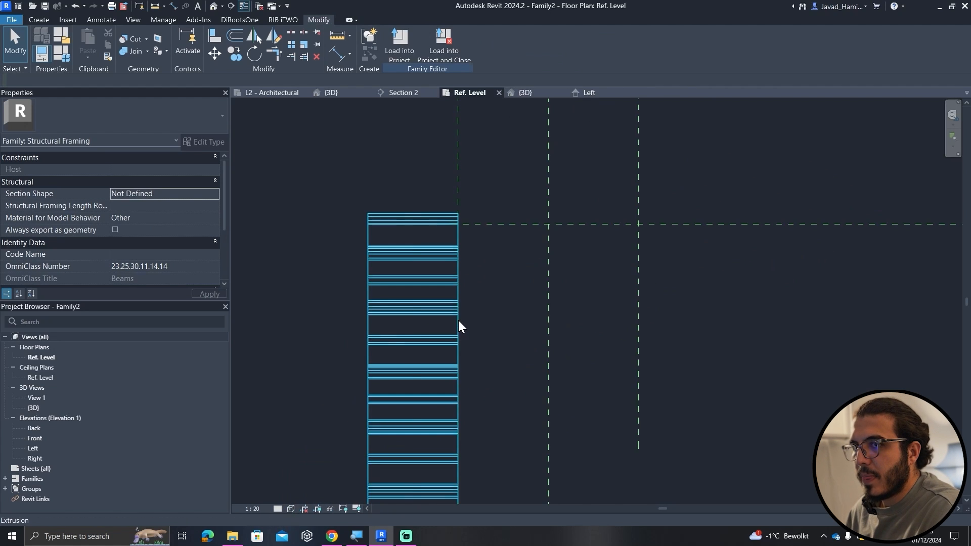
{"action": "left_click", "coordinate": [460, 323]}
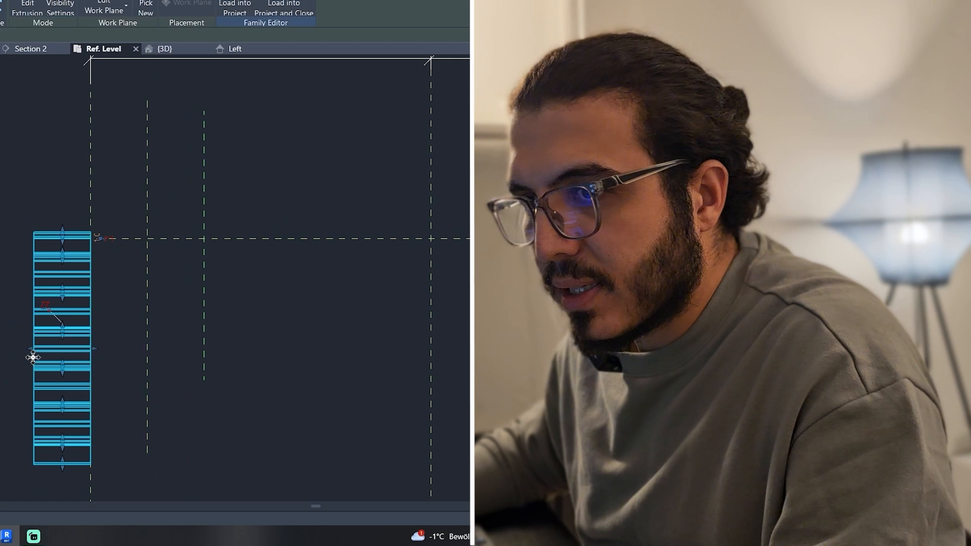
{"action": "left_click_drag", "start_coordinate": [403, 366], "coordinate": [719, 344]}
{"action": "left_click_drag", "start_coordinate": [378, 326], "coordinate": [434, 332]}
{"action": "middle_click_drag", "start_coordinate": [434, 332], "coordinate": [47, 350]}
{"action": "left_click_drag", "start_coordinate": [47, 350], "coordinate": [385, 336]}
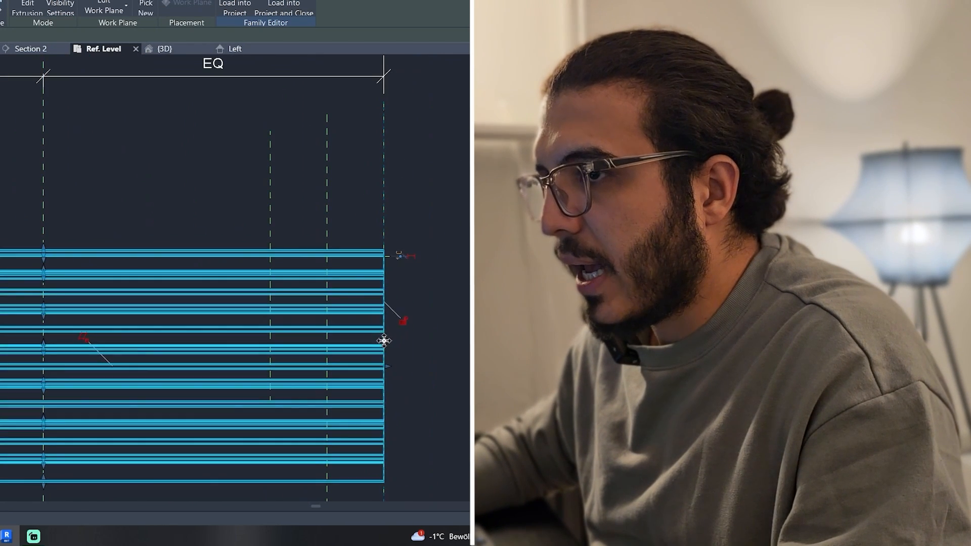
{"action": "left_click", "coordinate": [722, 357]}
{"action": "scroll", "coordinate": [703, 270], "scroll_direction": "down", "scroll_amount": 5}
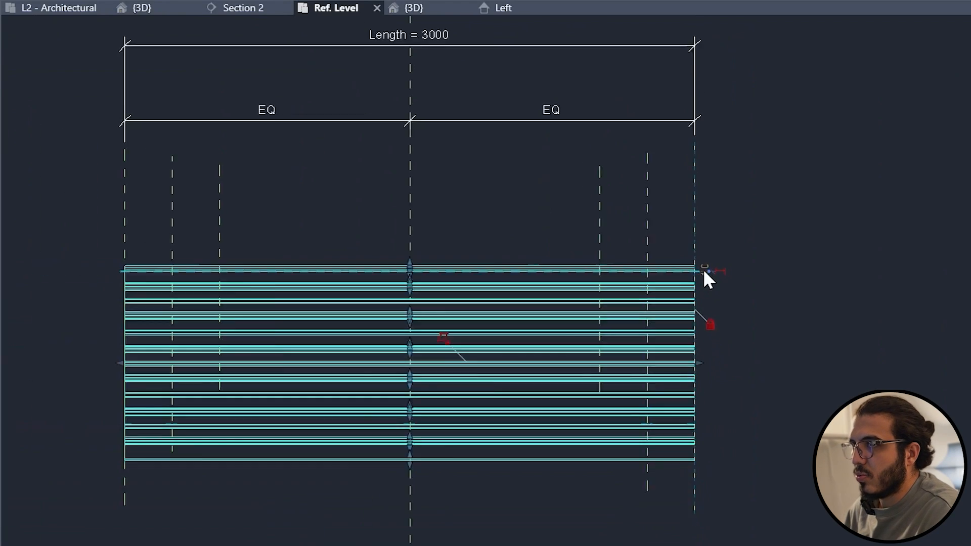
{"action": "middle_click_drag", "start_coordinate": [573, 240], "coordinate": [583, 256]}
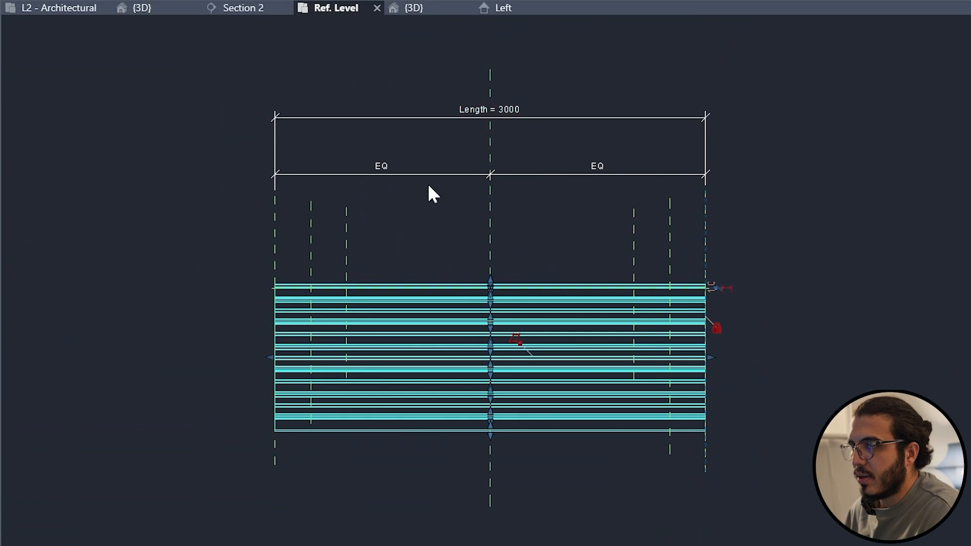
Align the deck extrusion's left edge with the left end plane of the Length dimension and lock it there.
{"action": "scroll", "coordinate": [228, 360], "scroll_direction": "up", "scroll_amount": 4}
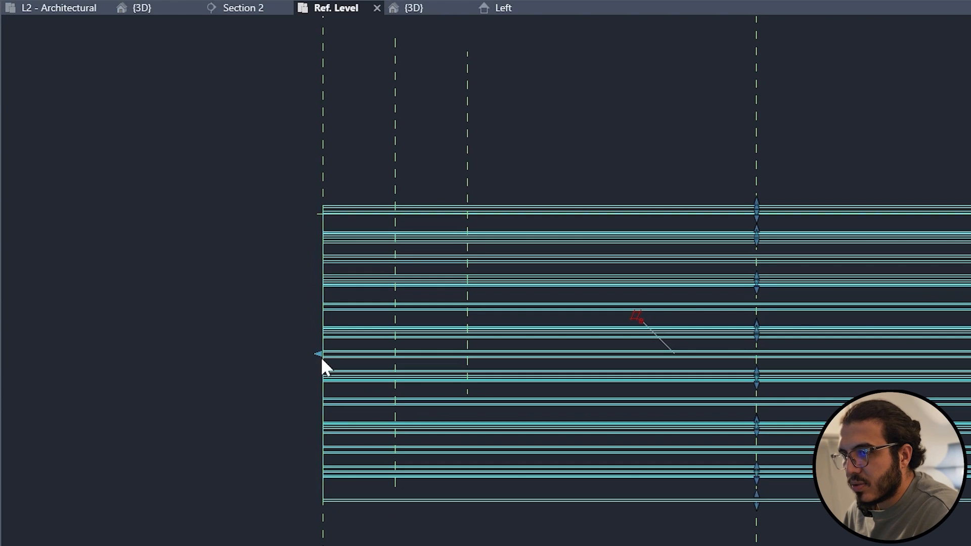
{"action": "mouse_move", "coordinate": [322, 359]}
{"action": "left_mouse_down"}
{"action": "mouse_move", "coordinate": [354, 357]}
{"action": "mouse_move", "coordinate": [306, 353]}
{"action": "left_mouse_up"}
{"action": "scroll", "coordinate": [351, 359], "scroll_direction": "up", "scroll_amount": 3}
{"action": "left_click", "coordinate": [280, 275]}
{"action": "left_click", "coordinate": [256, 361]}
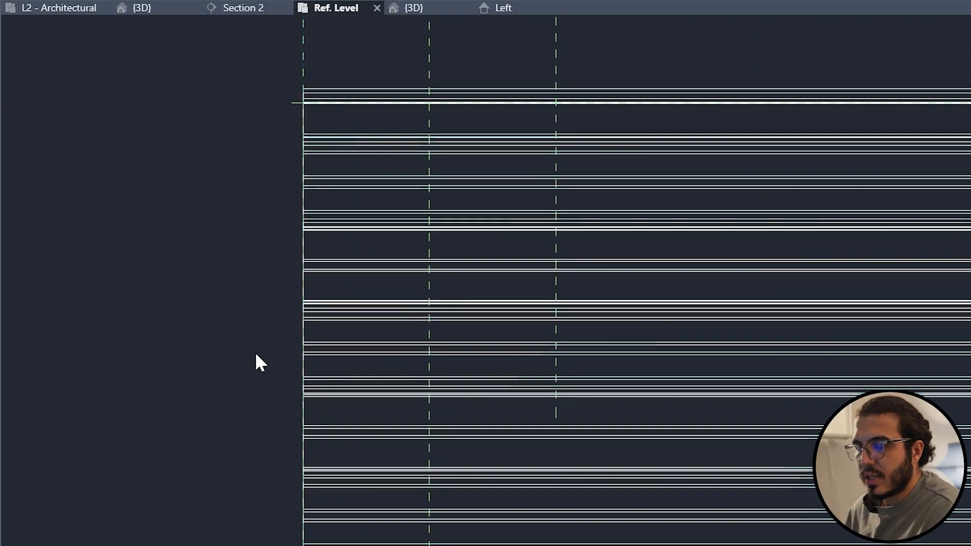
{"action": "scroll", "coordinate": [257, 363], "scroll_direction": "down", "scroll_amount": 3}
Examine the full length and end profile of the stretched deck extrusion in the family's 3D view.
{"action": "left_click", "coordinate": [412, 7]}
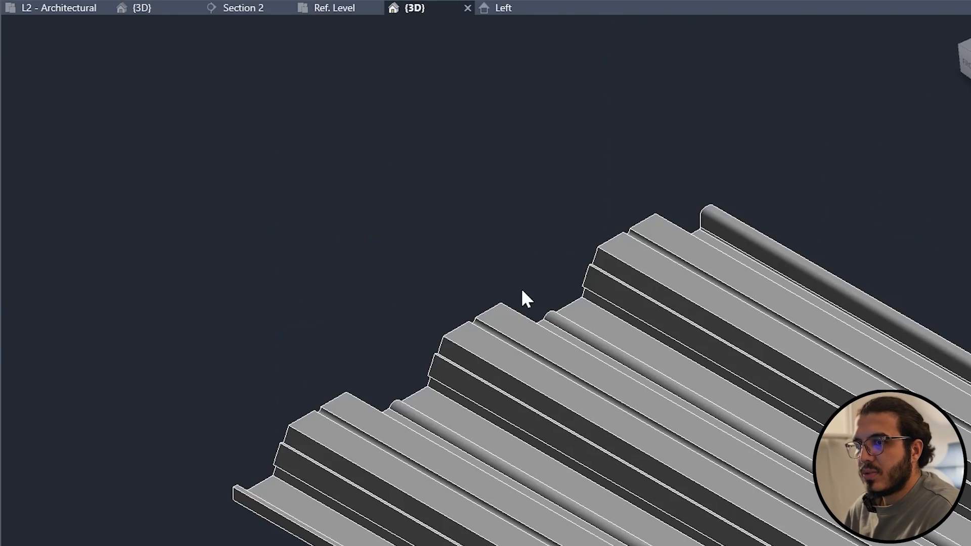
{"action": "scroll", "coordinate": [521, 289], "scroll_direction": "down", "scroll_amount": 3}
{"action": "middle_click_drag", "start_coordinate": [522, 288], "coordinate": [216, 114]}
{"action": "middle_click_drag", "start_coordinate": [687, 512], "coordinate": [495, 354]}
{"action": "scroll", "coordinate": [535, 439], "scroll_direction": "up", "scroll_amount": 4}
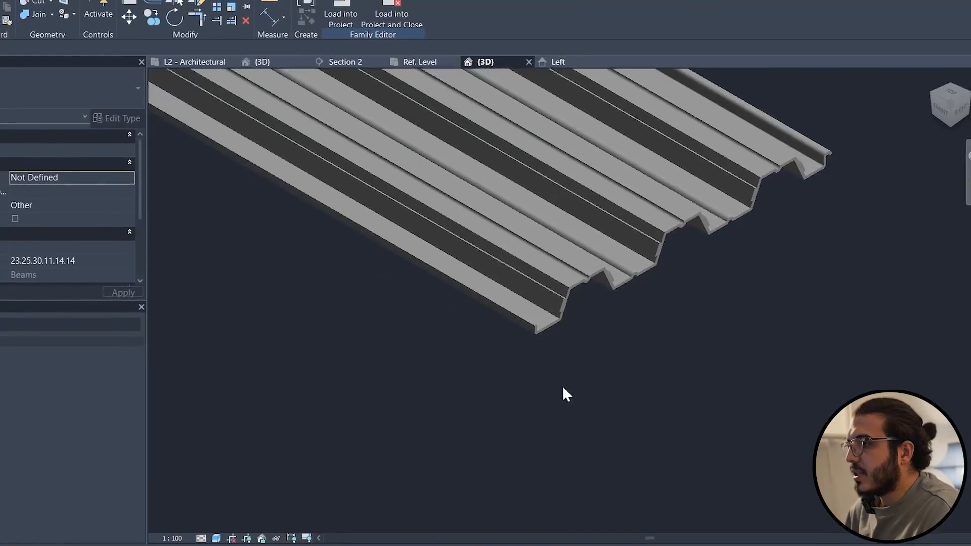
{"action": "scroll", "coordinate": [516, 398], "scroll_direction": "down", "scroll_amount": 3}
{"action": "middle_click_drag", "start_coordinate": [540, 428], "coordinate": [672, 497]}
{"action": "scroll", "coordinate": [637, 385], "scroll_direction": "up", "scroll_amount": 1}
Associate the deck extrusion's material with a new family type parameter named Mat.
{"action": "left_click", "coordinate": [685, 366]}
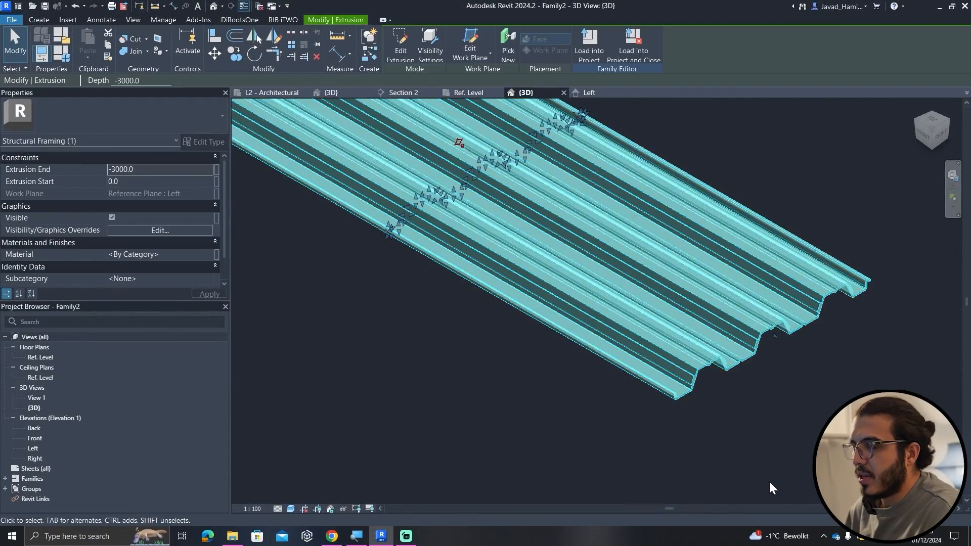
{"action": "scroll", "coordinate": [766, 480], "scroll_direction": "down", "scroll_amount": 3}
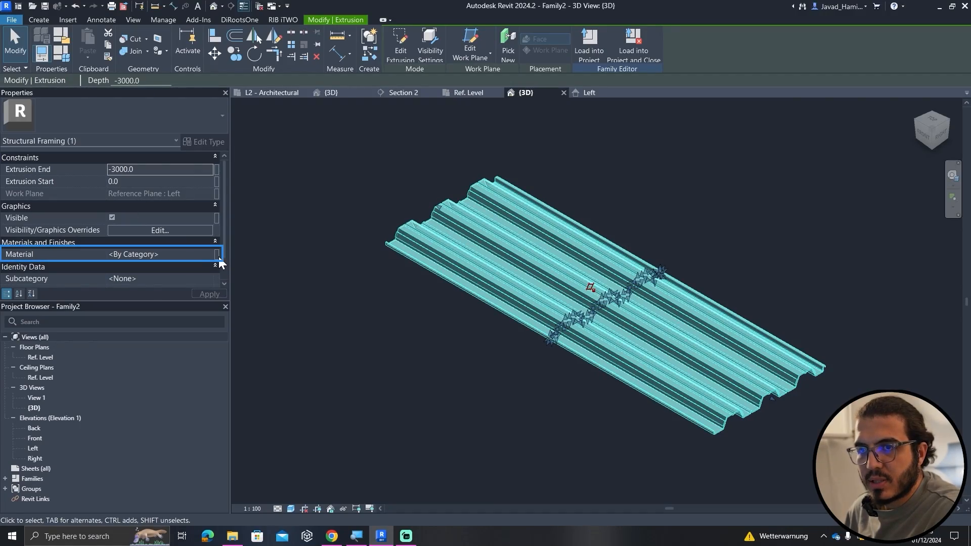
{"action": "left_click", "coordinate": [217, 254]}
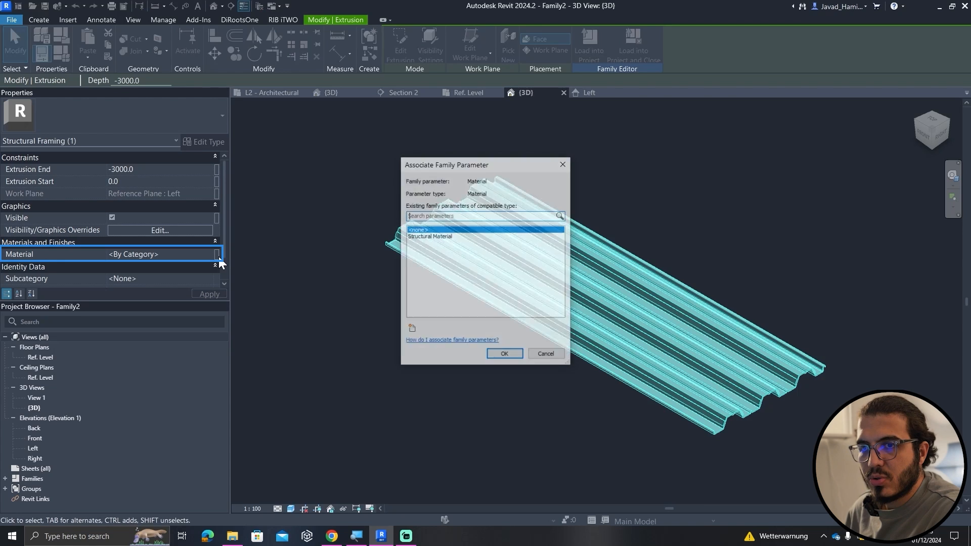
{"action": "left_click", "coordinate": [410, 319]}
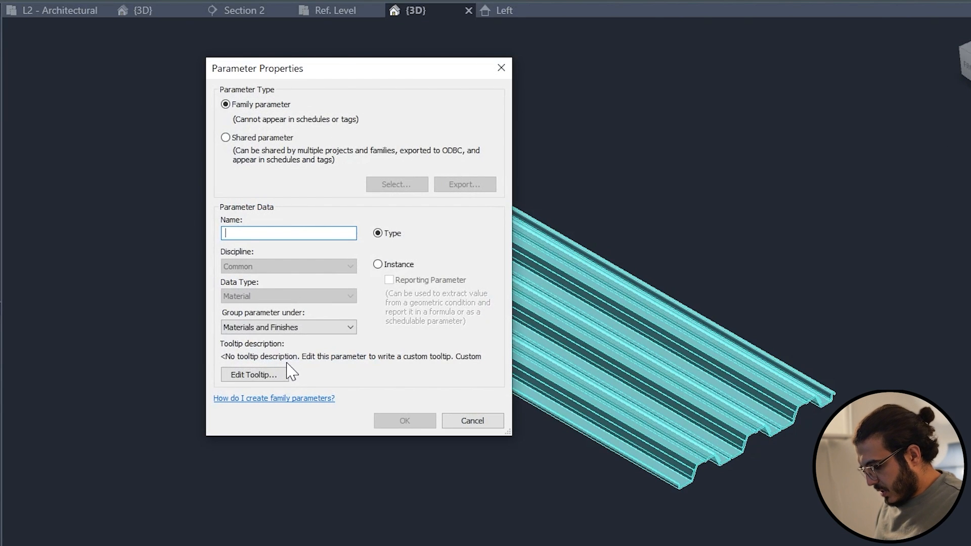
{"action": "type", "text": "Mat"}
{"action": "key", "text": "Return"}
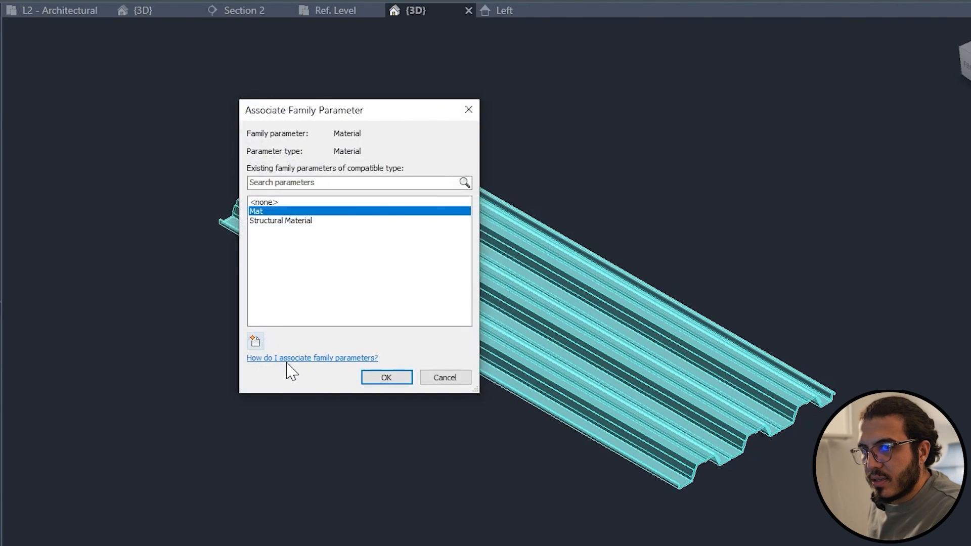
{"action": "left_click", "coordinate": [391, 377]}
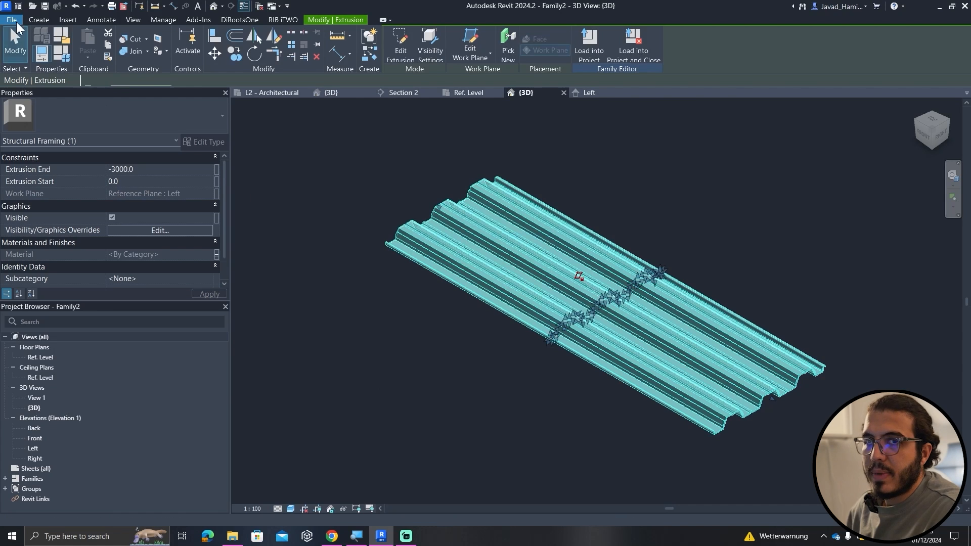
Search the materials for "galva" for the Mat parameter and add Steel, Galvanized from the AEC Materials library to the family.
{"action": "left_click", "coordinate": [62, 52]}
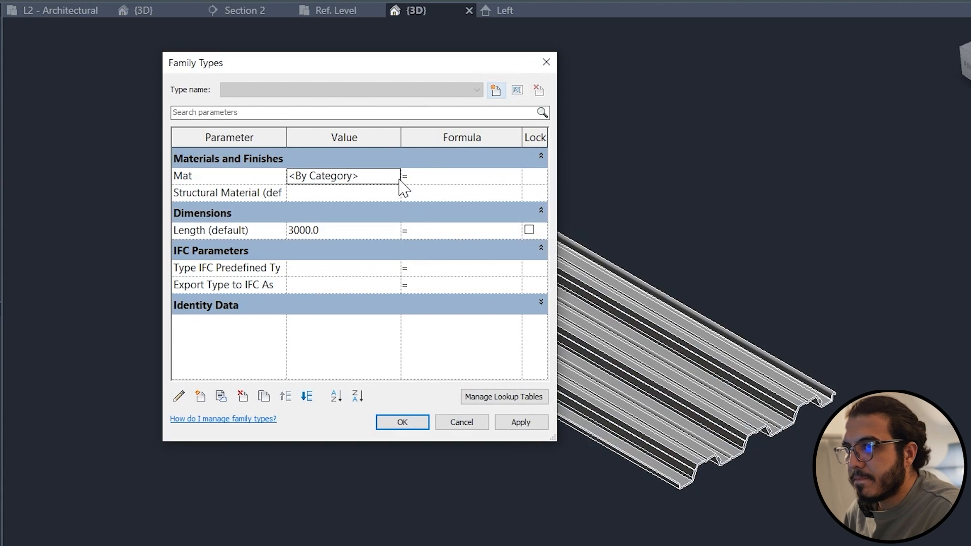
{"action": "left_click", "coordinate": [396, 174]}
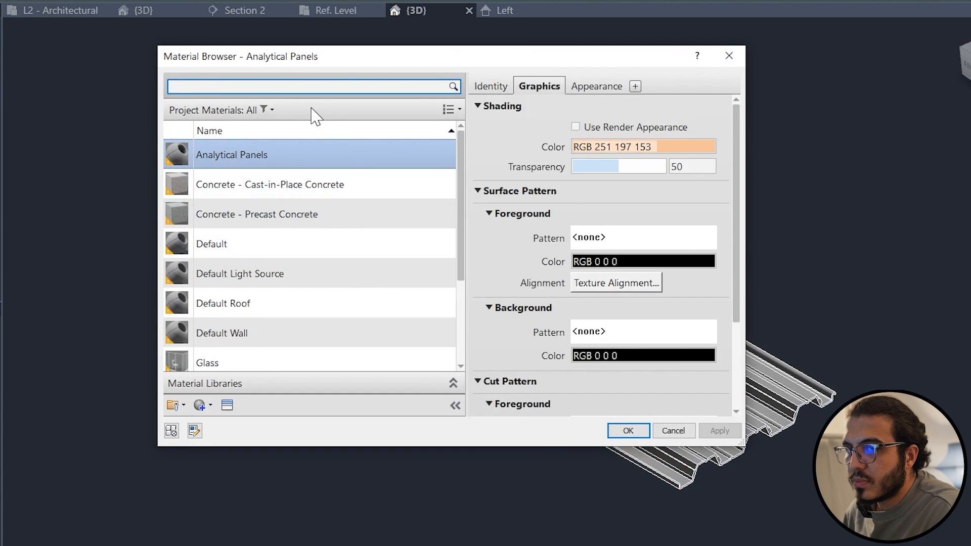
{"action": "left_click", "coordinate": [263, 89]}
{"action": "type", "text": "ga"}
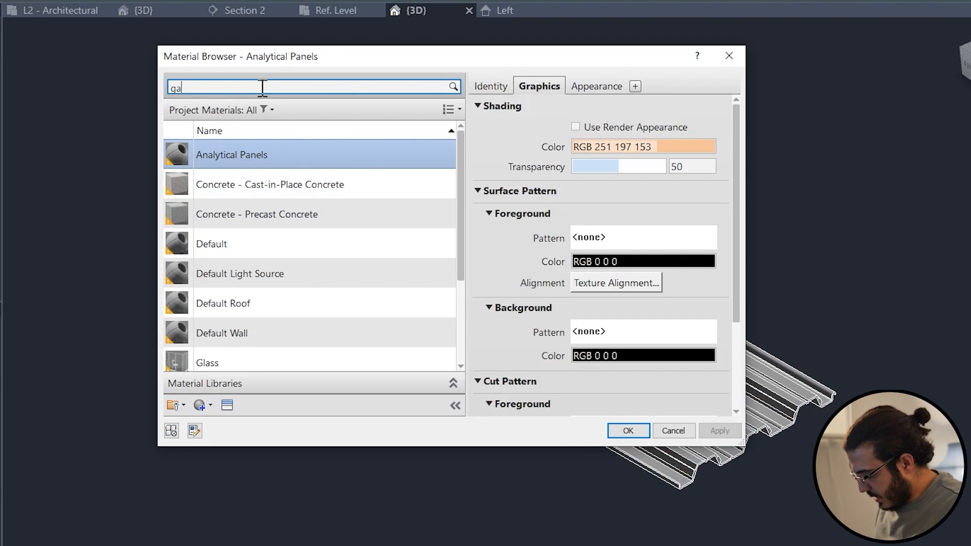
{"action": "type", "text": "lva"}
{"action": "left_click", "coordinate": [453, 384]}
{"action": "left_click_drag", "start_coordinate": [331, 337], "coordinate": [337, 215]}
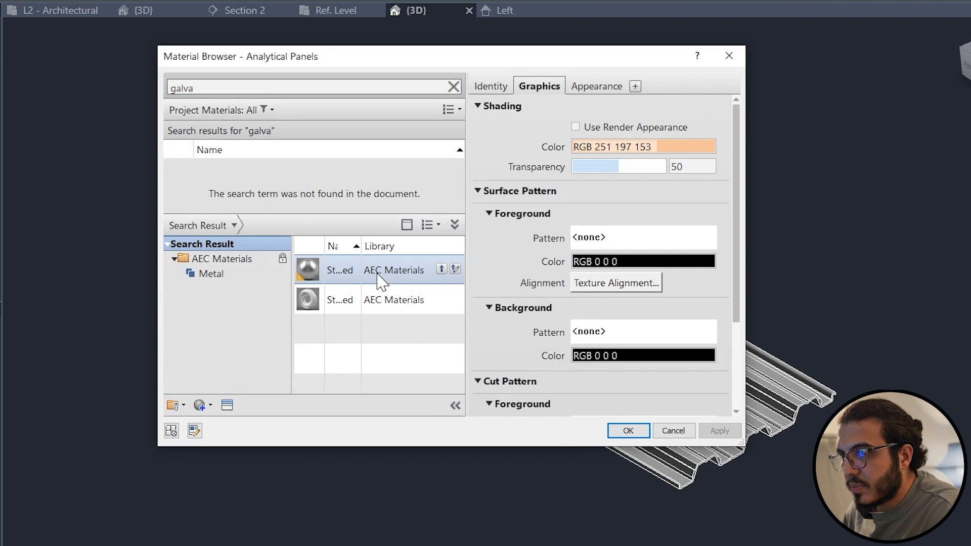
{"action": "left_click", "coordinate": [454, 270]}
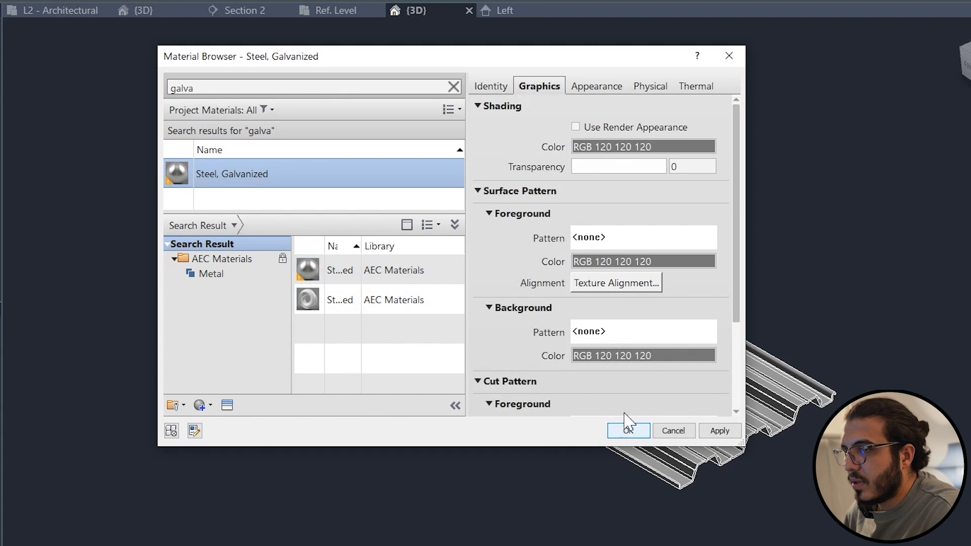
Use the render appearance for the shading of Steel, Galvanized and assign this material to the Mat parameter.
{"action": "left_click", "coordinate": [586, 130]}
{"action": "left_click", "coordinate": [628, 430]}
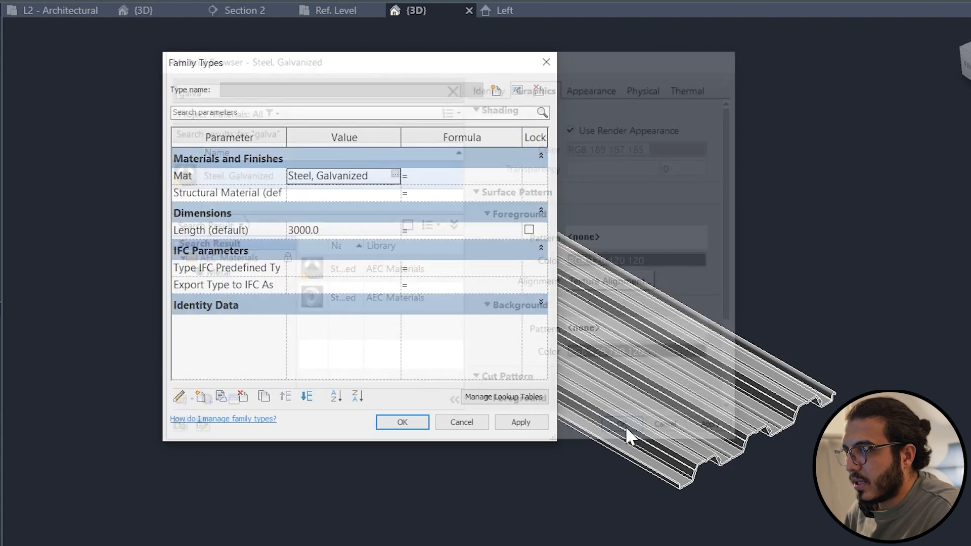
{"action": "left_click", "coordinate": [398, 424]}
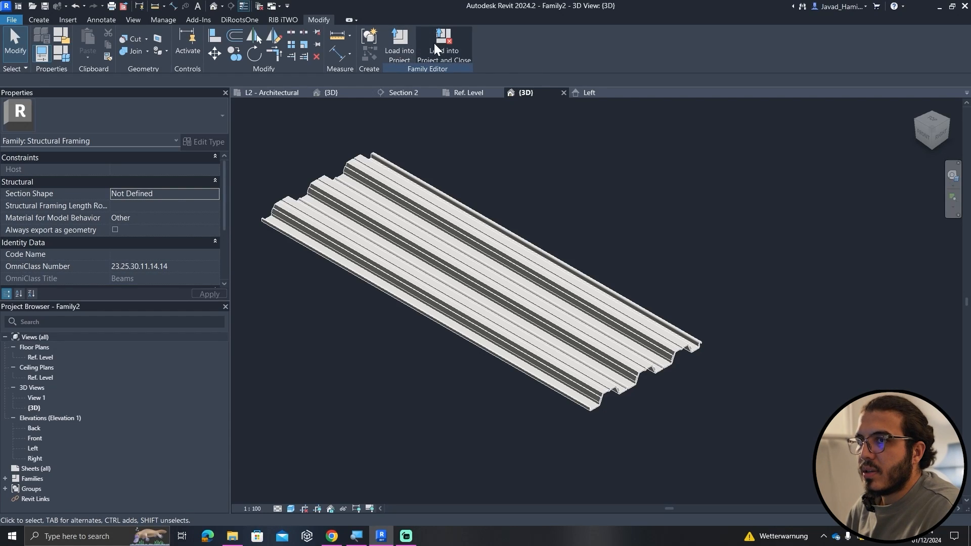
Load the deck family into the Work File project and view the beam frame from above in 3D.
{"action": "left_click", "coordinate": [405, 40]}
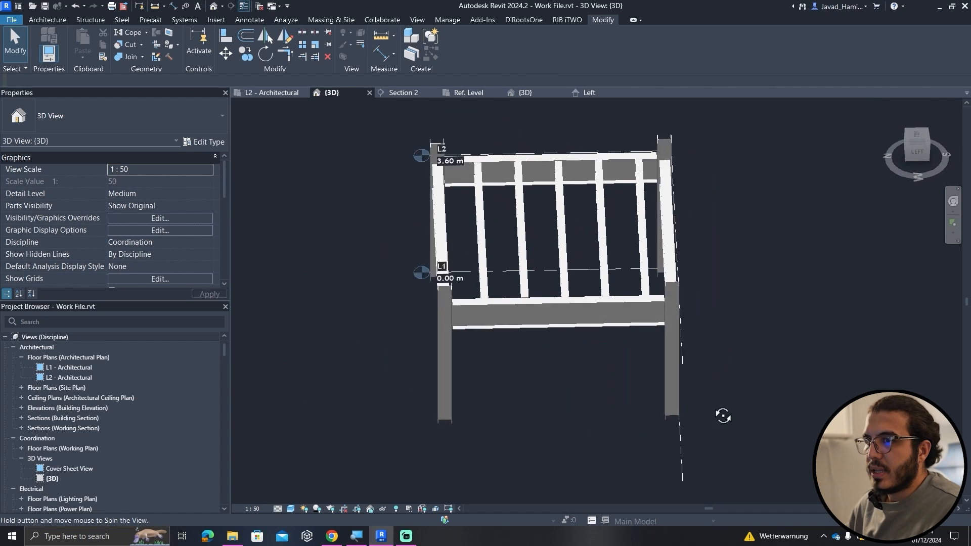
{"action": "middle_click_drag", "start_coordinate": [722, 416], "coordinate": [861, 135], "text": "shift"}
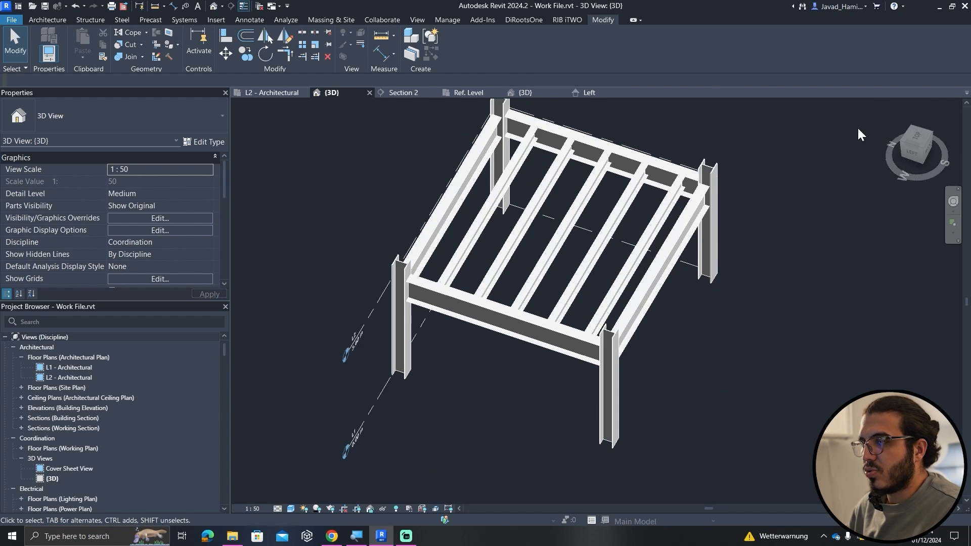
{"action": "left_click", "coordinate": [921, 146]}
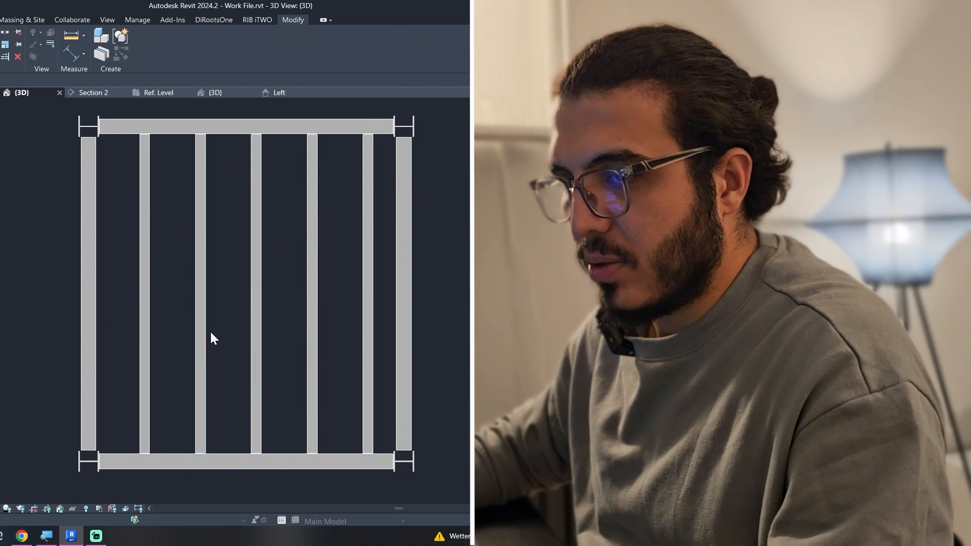
Select the existing beam system of the frame's inner beams and remove the system so that the beams remain as individual elements.
{"action": "left_click", "coordinate": [204, 399]}
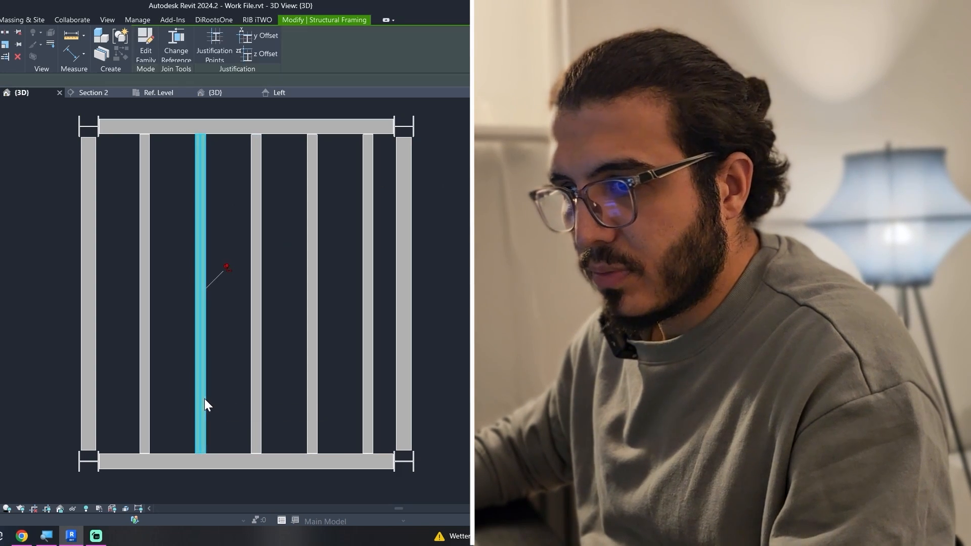
{"action": "left_click", "coordinate": [242, 476]}
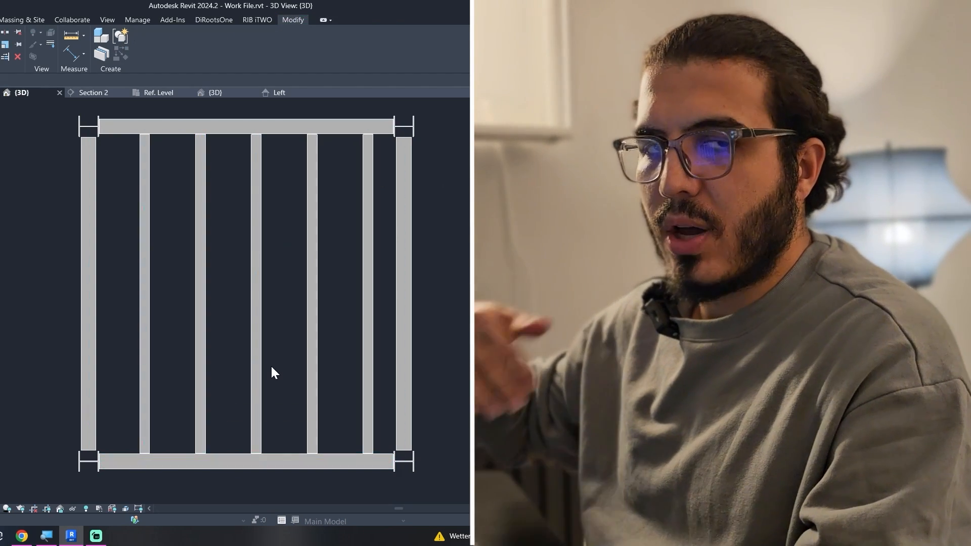
{"action": "middle_click_drag", "start_coordinate": [315, 408], "coordinate": [299, 385]}
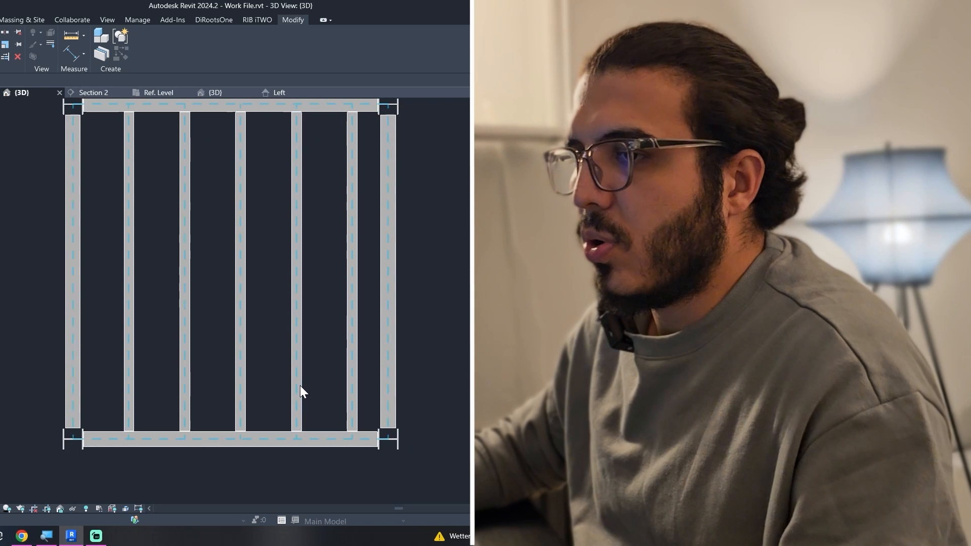
{"action": "left_click", "coordinate": [300, 386]}
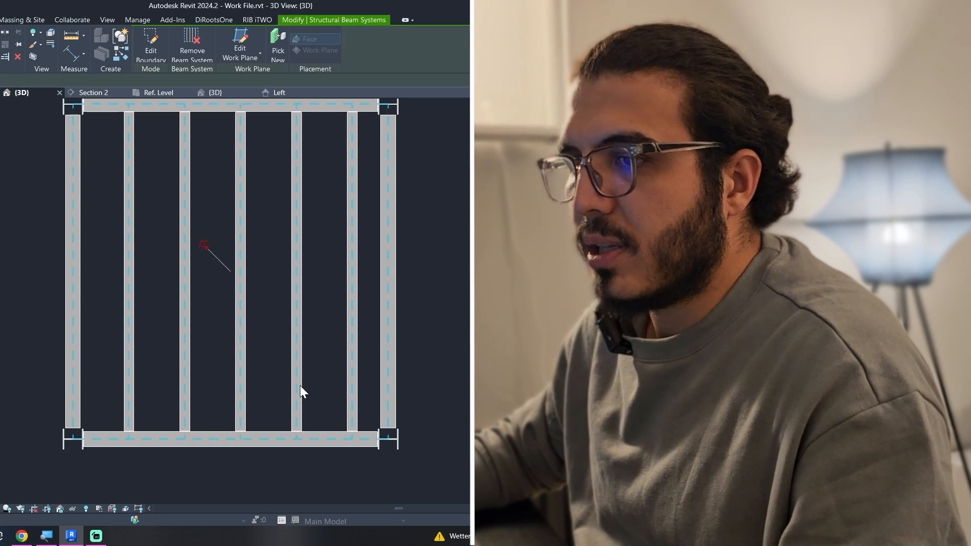
{"action": "left_click", "coordinate": [190, 42]}
{"action": "scroll", "coordinate": [460, 272], "scroll_direction": "down", "scroll_amount": 2}
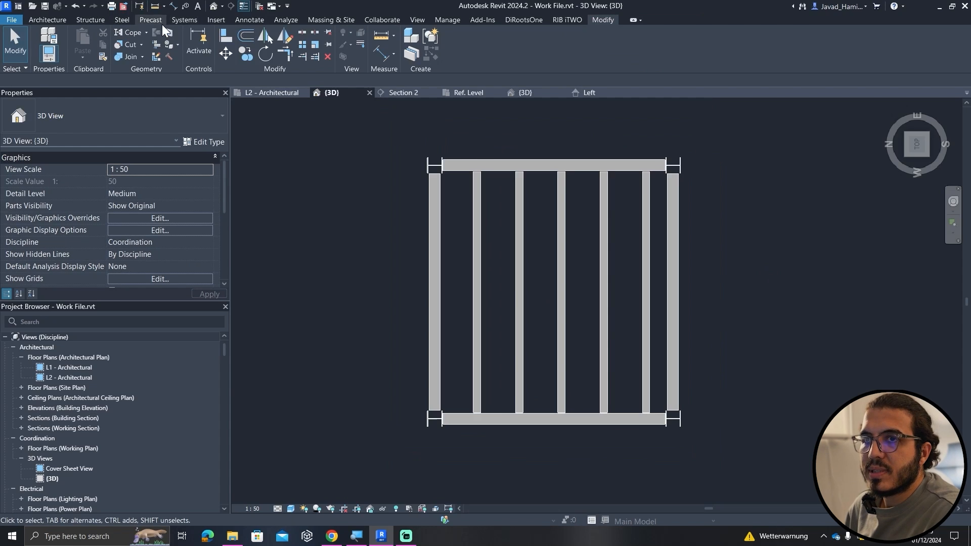
Start a new structural beam system and pick the outer edges of the four perimeter beams as its boundary lines.
{"action": "left_click", "coordinate": [124, 19]}
{"action": "left_click", "coordinate": [89, 20]}
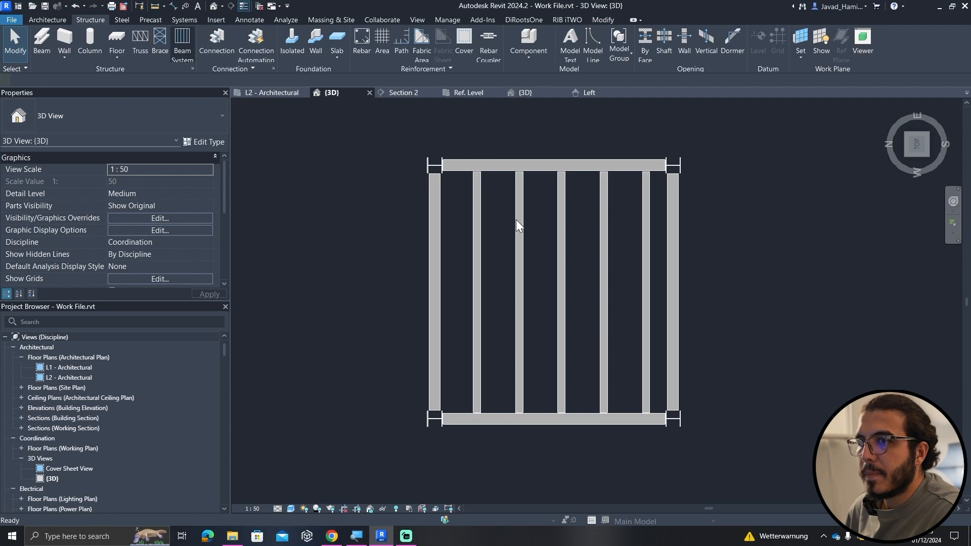
{"action": "middle_click_drag", "start_coordinate": [508, 227], "coordinate": [502, 201]}
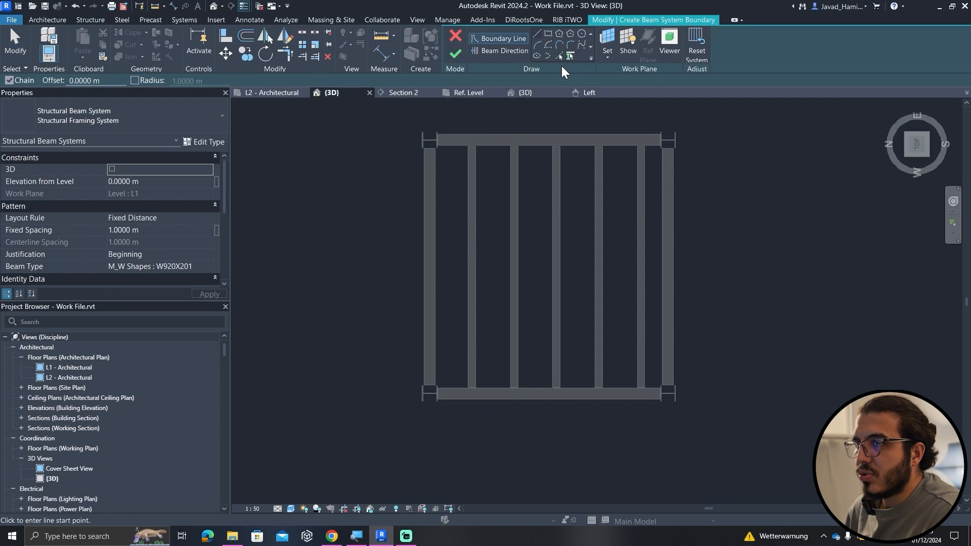
{"action": "left_click", "coordinate": [558, 57]}
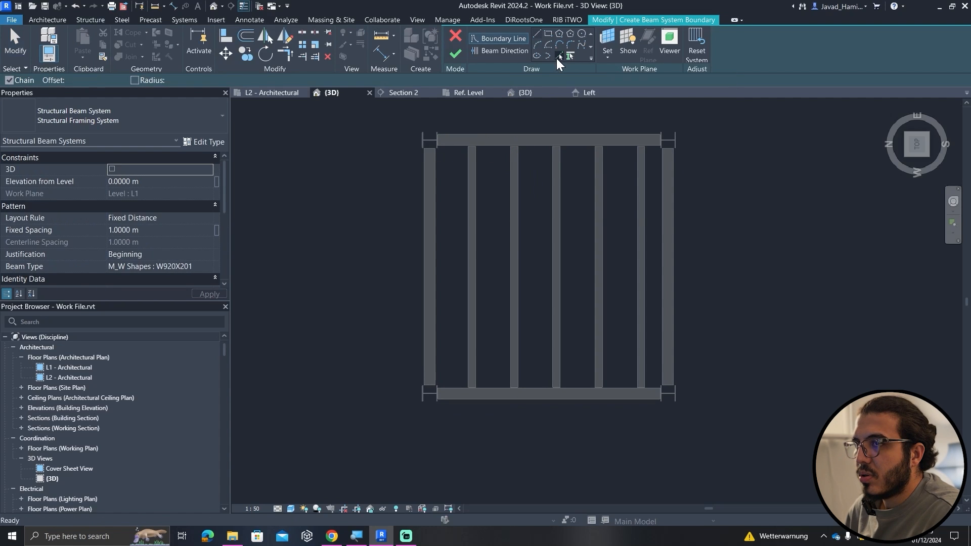
{"action": "left_click", "coordinate": [487, 136]}
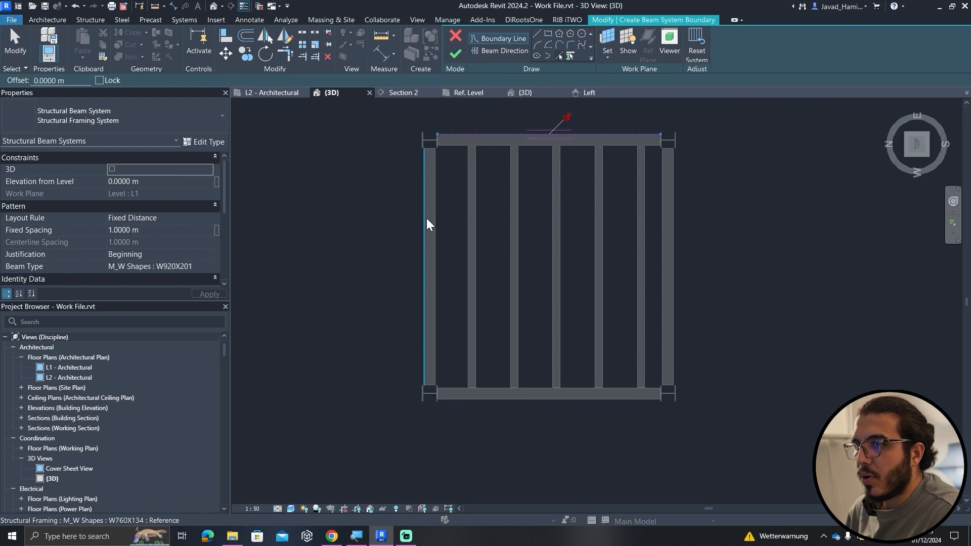
{"action": "left_click", "coordinate": [427, 219]}
{"action": "left_click", "coordinate": [570, 401]}
{"action": "left_click", "coordinate": [669, 330]}
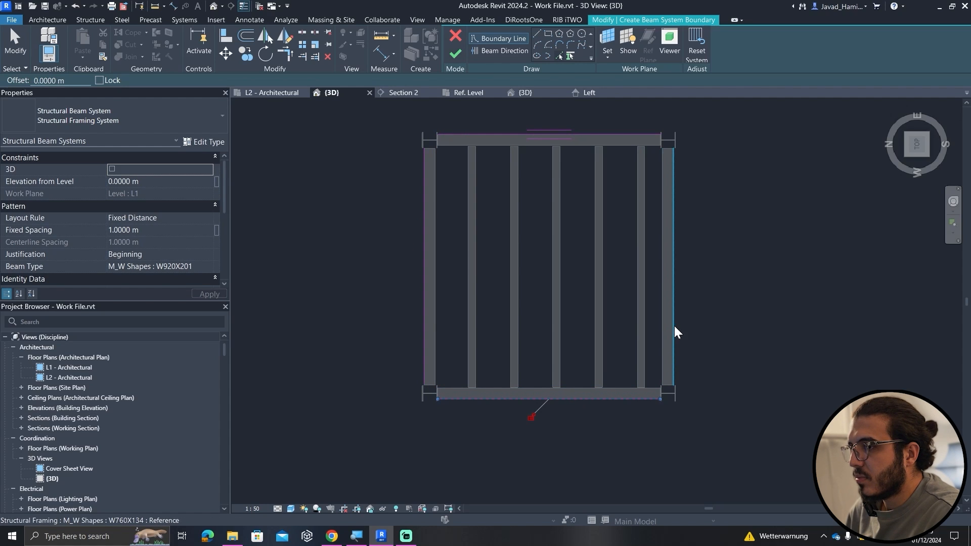
Trim the boundary lines to each other at the four corners and finish the beam system sketch.
{"action": "key", "text": "Escape"}
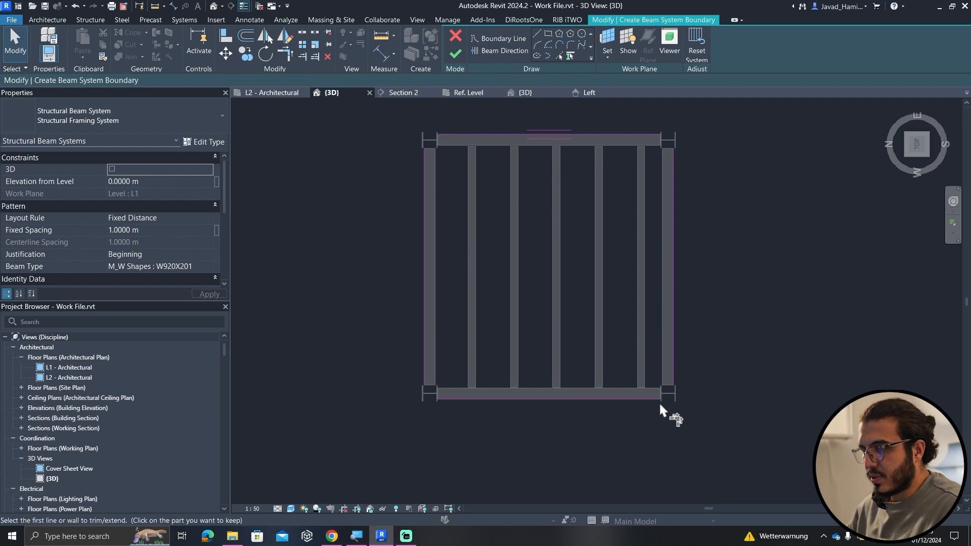
{"action": "key", "text": "t"}
{"action": "key", "text": "r"}
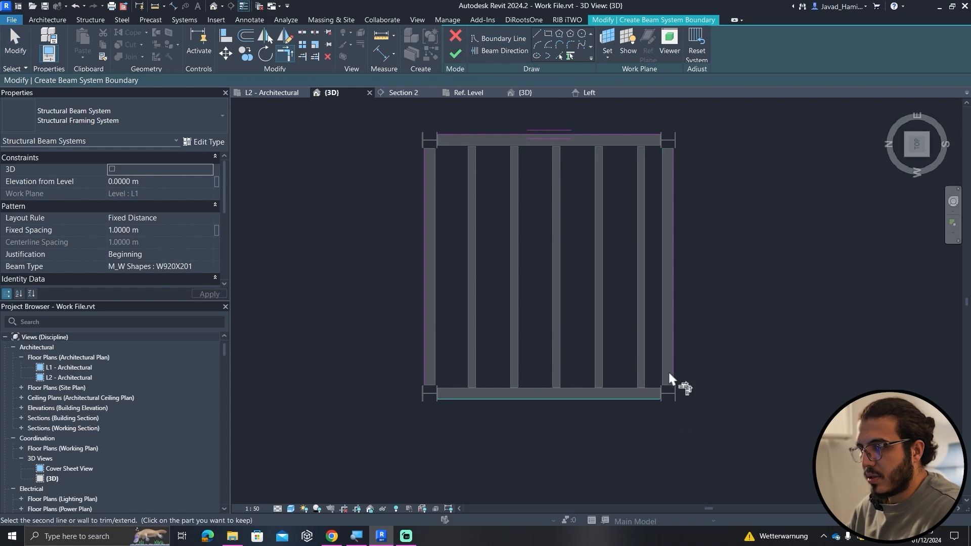
{"action": "left_click", "coordinate": [623, 131]}
{"action": "left_click", "coordinate": [672, 161]}
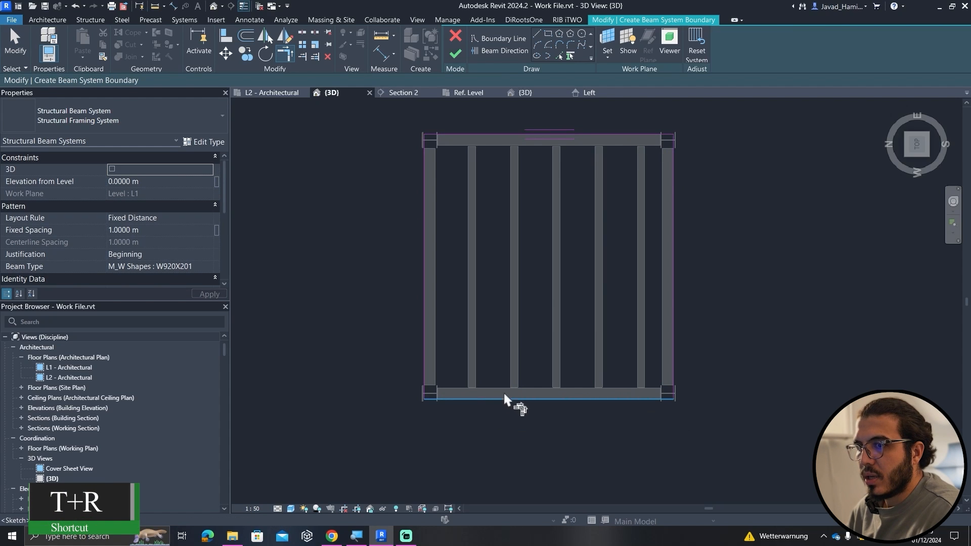
{"action": "left_click", "coordinate": [457, 53]}
{"action": "scroll", "coordinate": [559, 337], "scroll_direction": "up", "scroll_amount": 2}
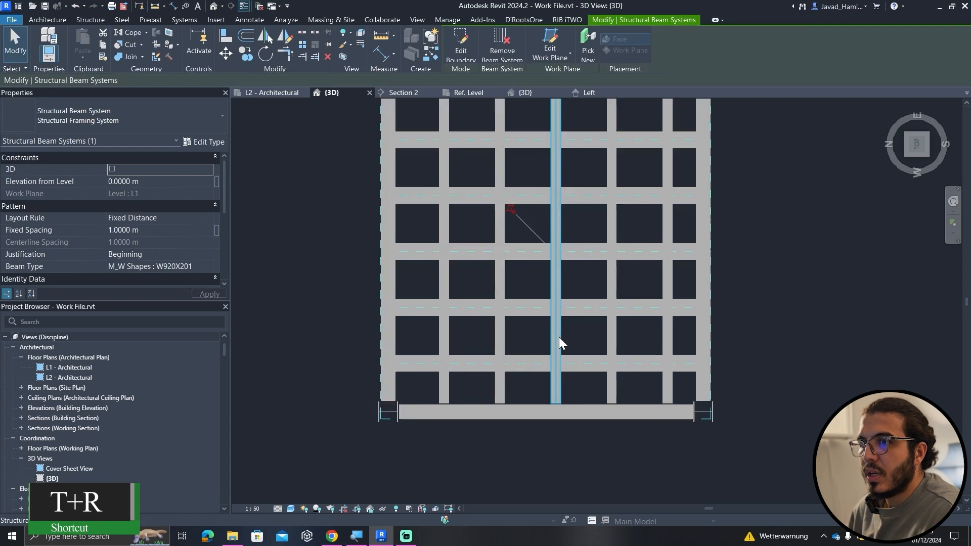
{"action": "scroll", "coordinate": [559, 337], "scroll_direction": "up", "scroll_amount": 2}
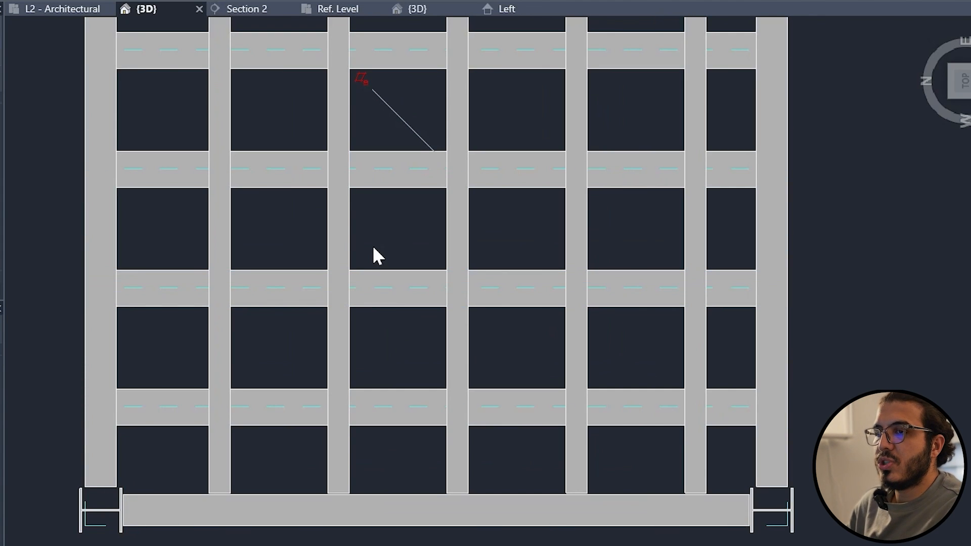
Measure the overall width of the deck profile in the family's Left elevation, between its two upright end edges.
{"action": "scroll", "coordinate": [290, 178], "scroll_direction": "down", "scroll_amount": 2}
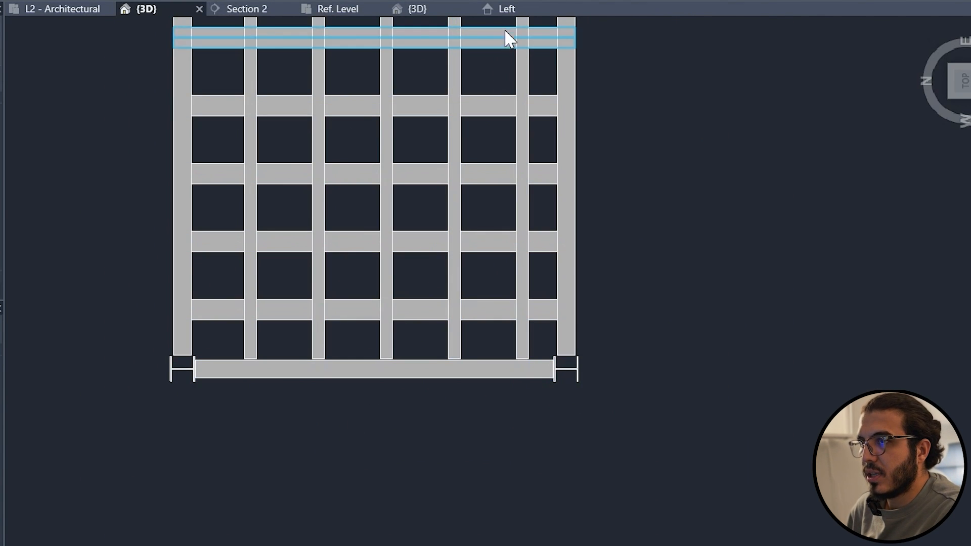
{"action": "left_click", "coordinate": [506, 9]}
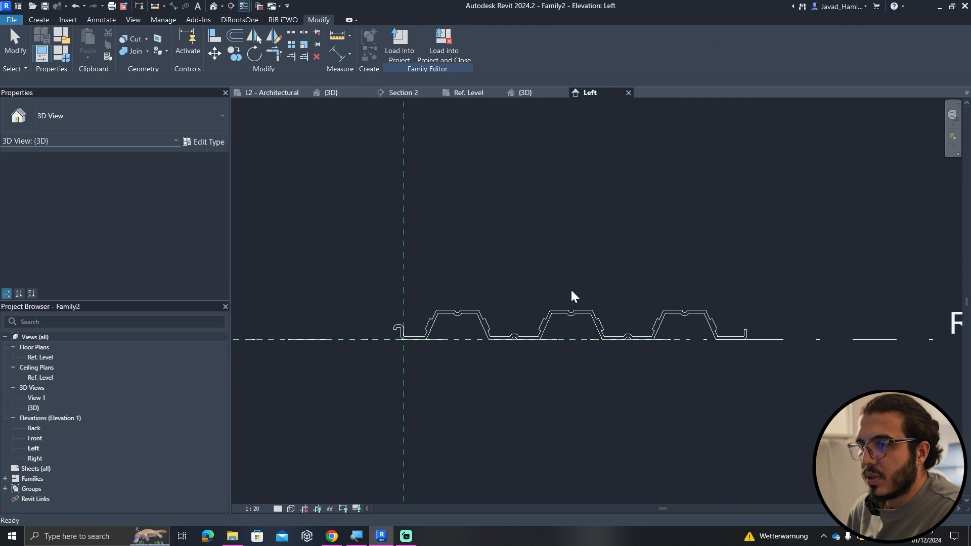
{"action": "scroll", "coordinate": [406, 357], "scroll_direction": "up", "scroll_amount": 5}
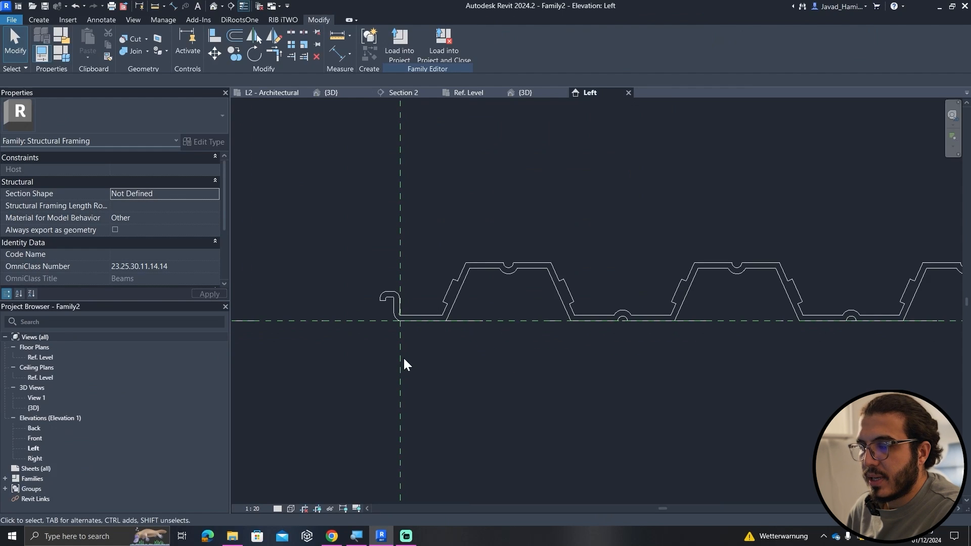
{"action": "left_click", "coordinate": [110, 22]}
{"action": "left_click", "coordinate": [45, 40]}
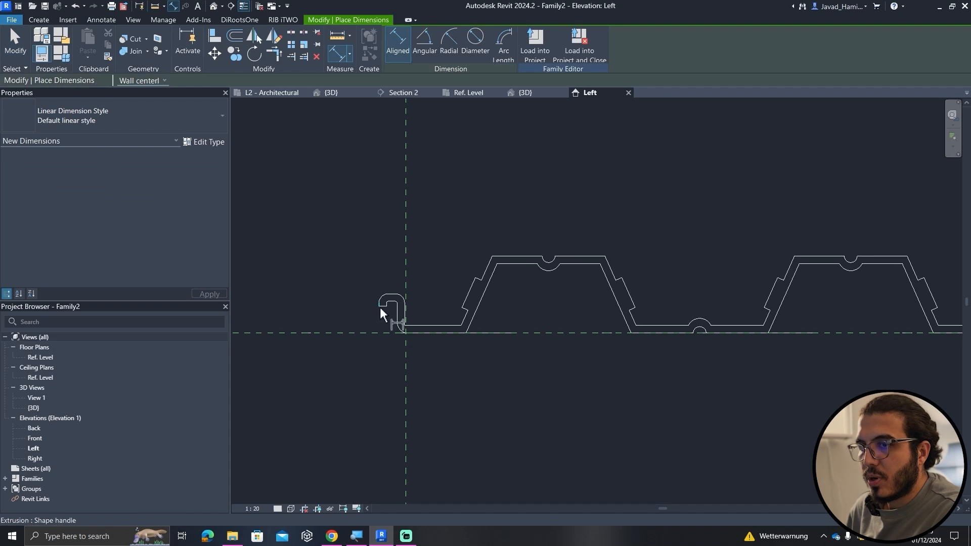
{"action": "scroll", "coordinate": [402, 316], "scroll_direction": "up", "scroll_amount": 2}
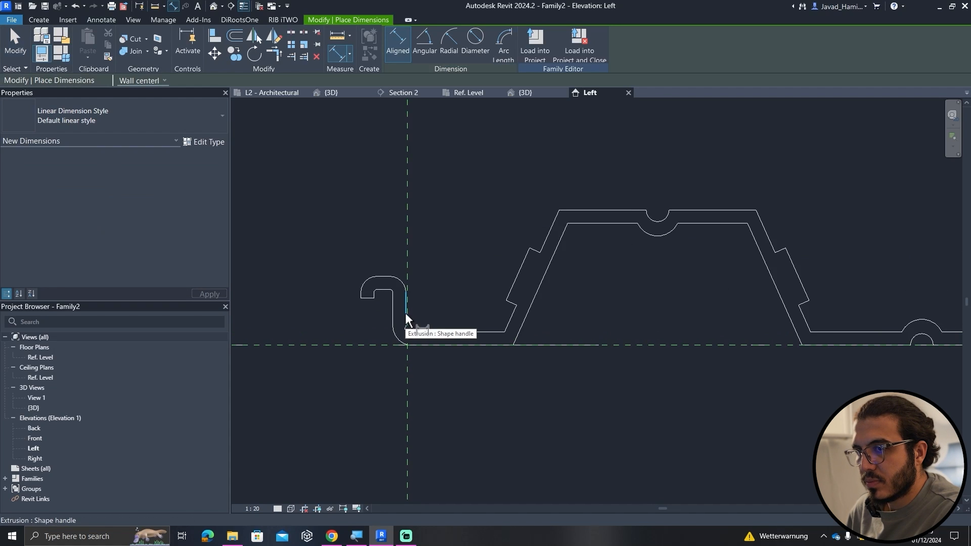
{"action": "left_click", "coordinate": [405, 261]}
{"action": "scroll", "coordinate": [547, 356], "scroll_direction": "down", "scroll_amount": 3}
{"action": "middle_click_drag", "start_coordinate": [549, 375], "coordinate": [58, 374]}
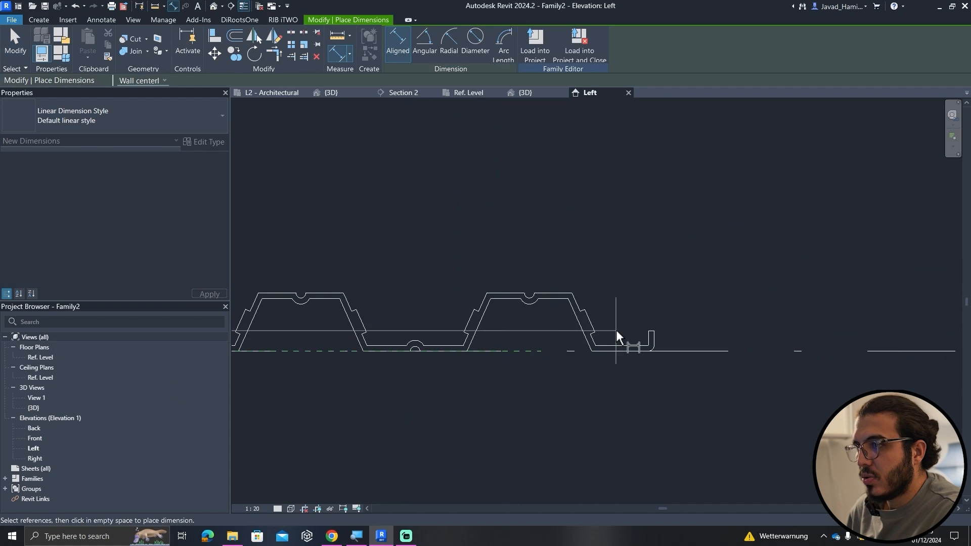
{"action": "scroll", "coordinate": [613, 331], "scroll_direction": "up", "scroll_amount": 2}
{"action": "left_click", "coordinate": [694, 339]}
{"action": "scroll", "coordinate": [602, 296], "scroll_direction": "down", "scroll_amount": 4}
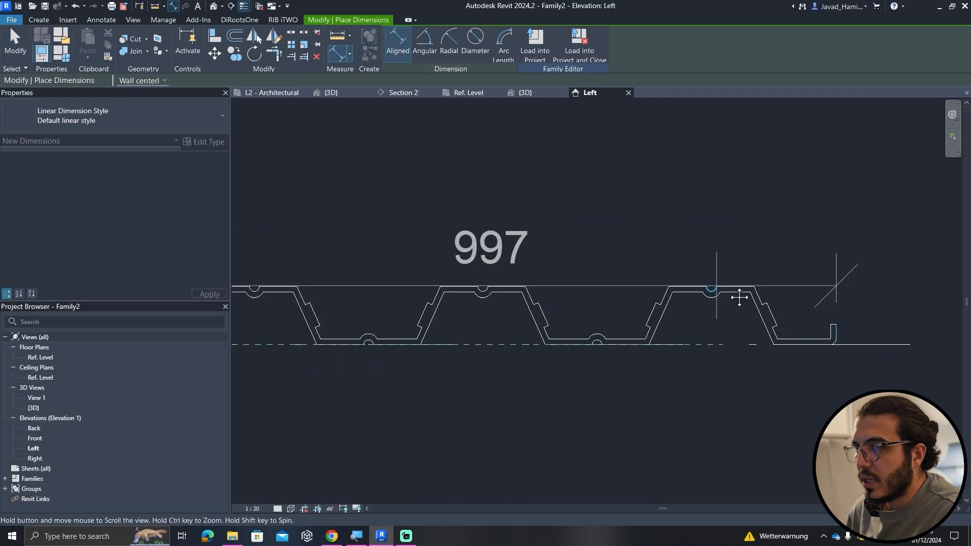
{"action": "scroll", "coordinate": [520, 227], "scroll_direction": "down", "scroll_amount": 2}
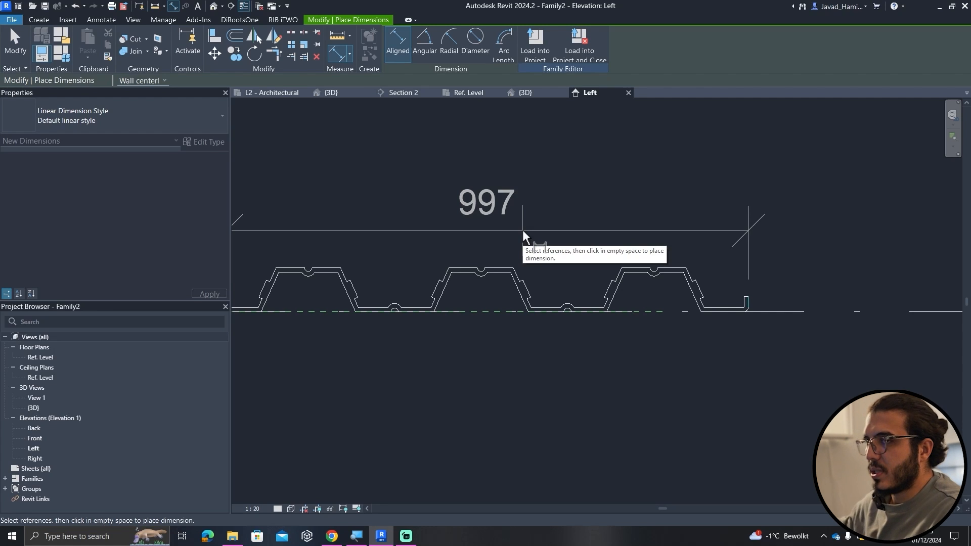
{"action": "key", "text": "Escape"}
{"action": "key", "text": "Escape"}
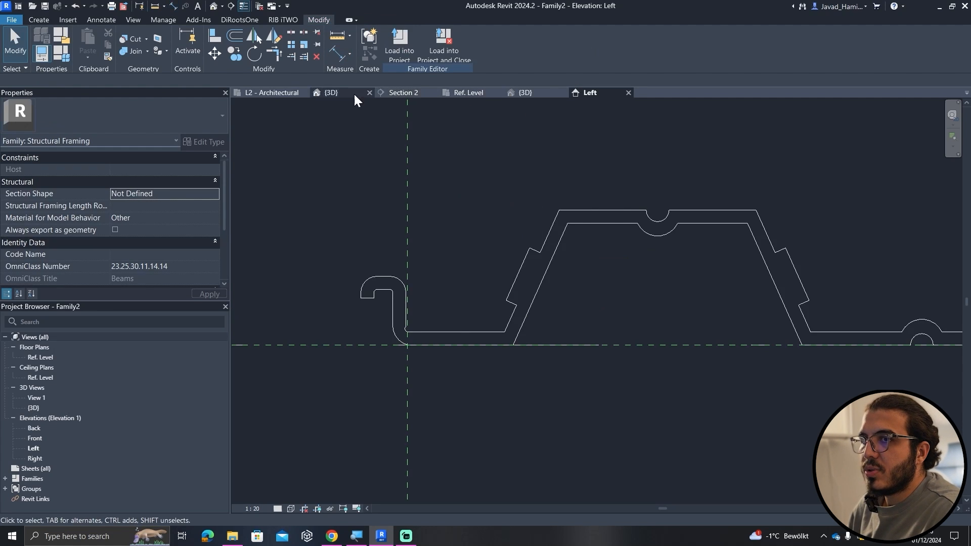
Select the new beam system in the project's 3D view and change its beam type to Family2.
{"action": "left_click", "coordinate": [345, 92]}
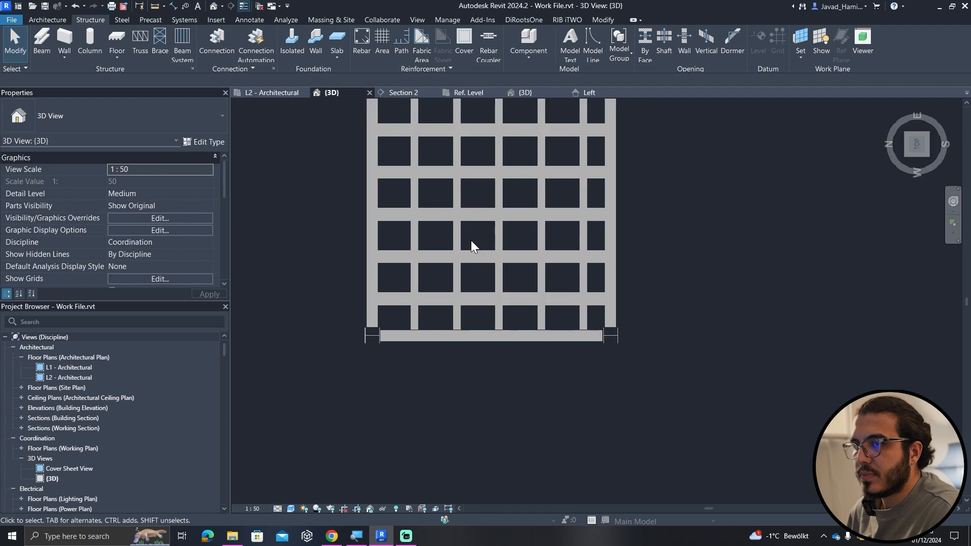
{"action": "middle_click_drag", "start_coordinate": [472, 241], "coordinate": [500, 324]}
{"action": "key", "text": "Tab"}
{"action": "left_click", "coordinate": [500, 323]}
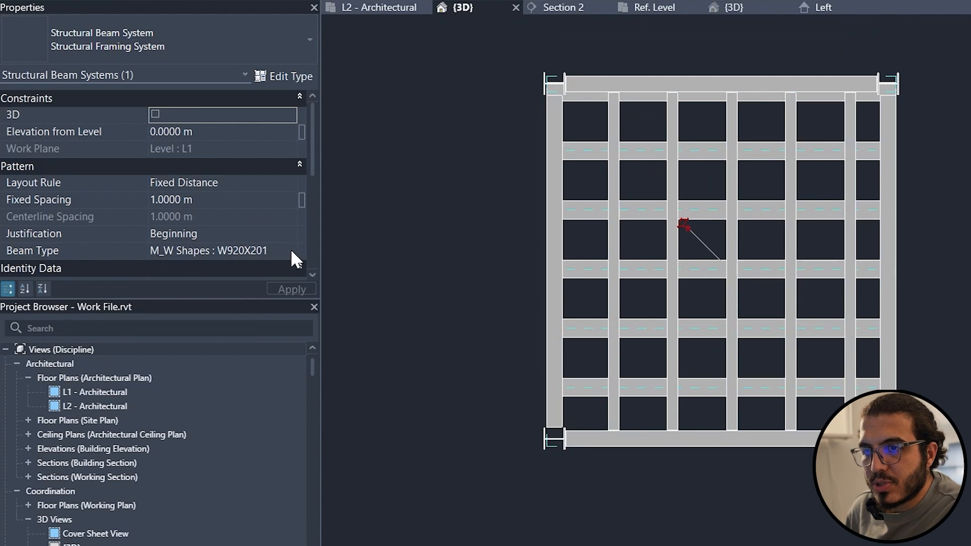
{"action": "left_click", "coordinate": [298, 252]}
{"action": "scroll", "coordinate": [217, 288], "scroll_direction": "up", "scroll_amount": 5}
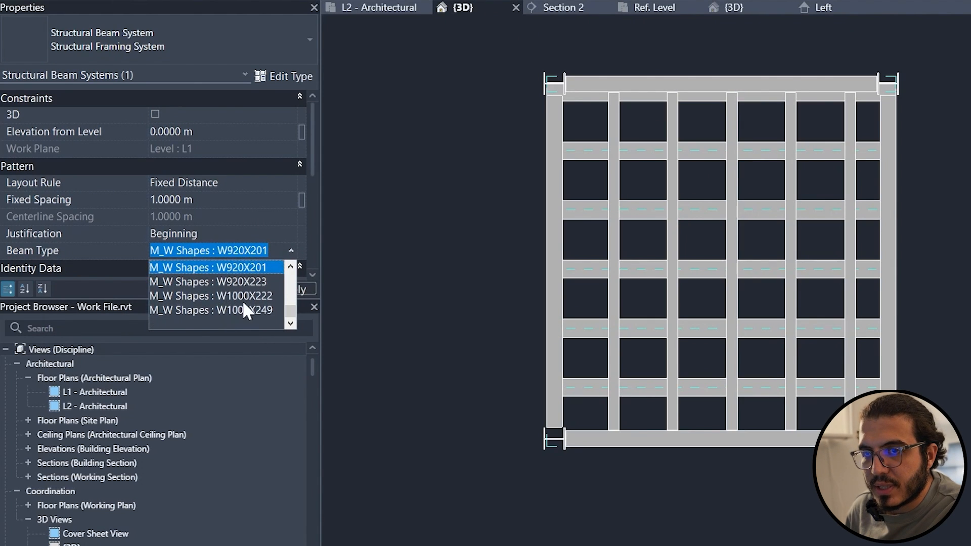
{"action": "left_click", "coordinate": [194, 269]}
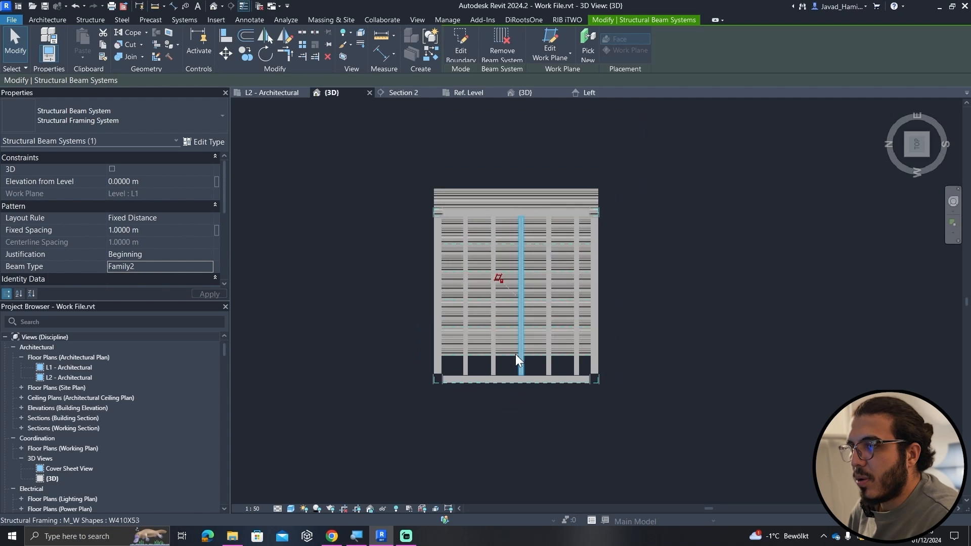
Move the deck beam system up from level L1 to level L2 in the back view, at 3.6 m elevation.
{"action": "middle_click_drag", "start_coordinate": [490, 439], "coordinate": [538, 351], "text": "shift"}
{"action": "scroll", "coordinate": [537, 353], "scroll_direction": "up", "scroll_amount": 3}
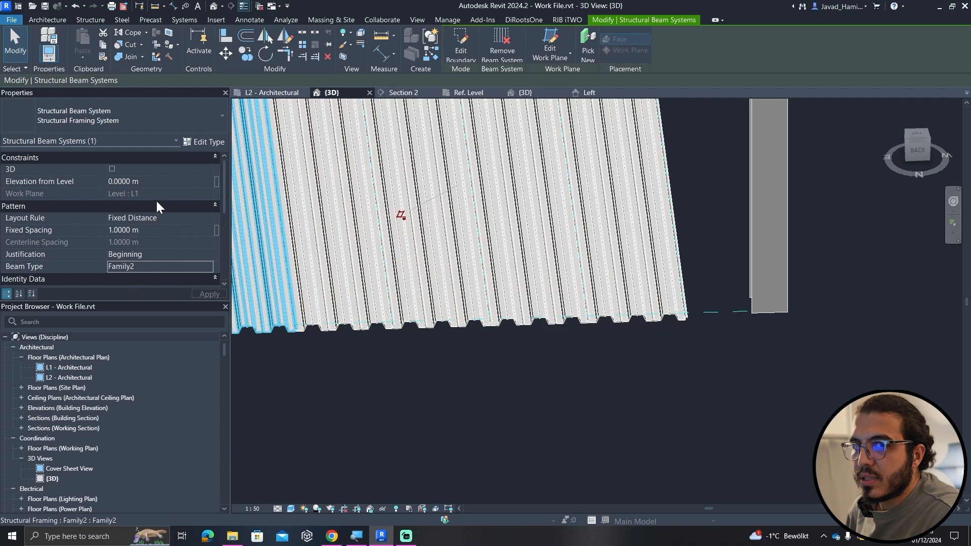
{"action": "left_click", "coordinate": [551, 336]}
{"action": "scroll", "coordinate": [546, 327], "scroll_direction": "down", "scroll_amount": 3}
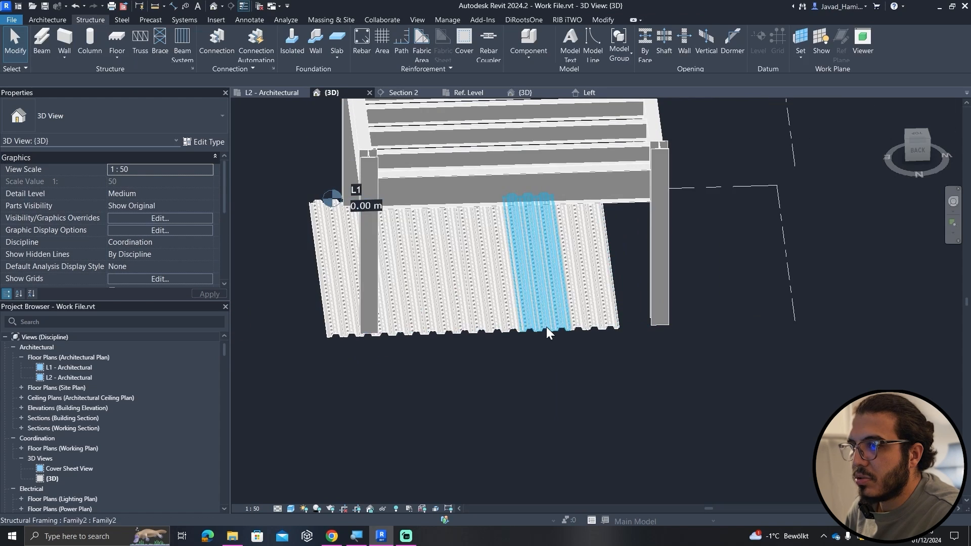
{"action": "left_click", "coordinate": [547, 333]}
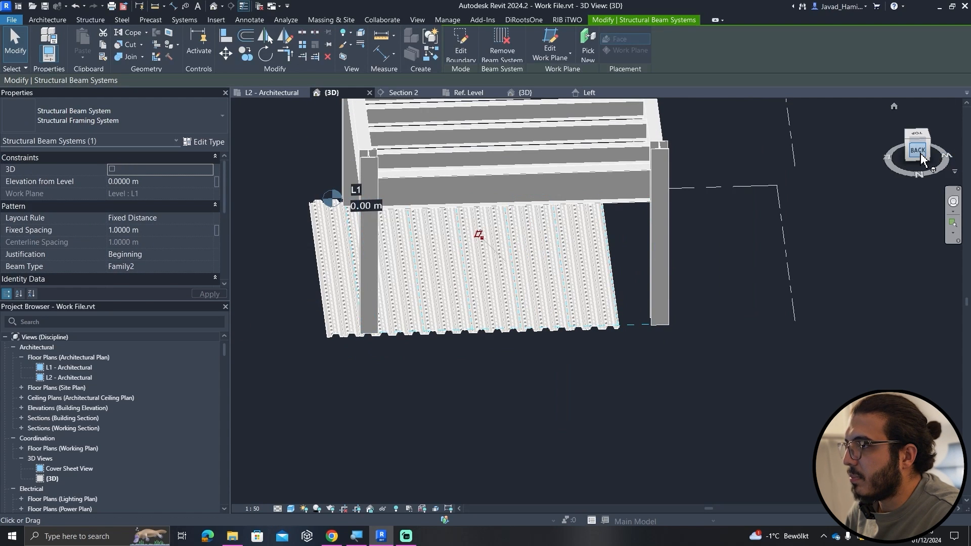
{"action": "left_click", "coordinate": [920, 153]}
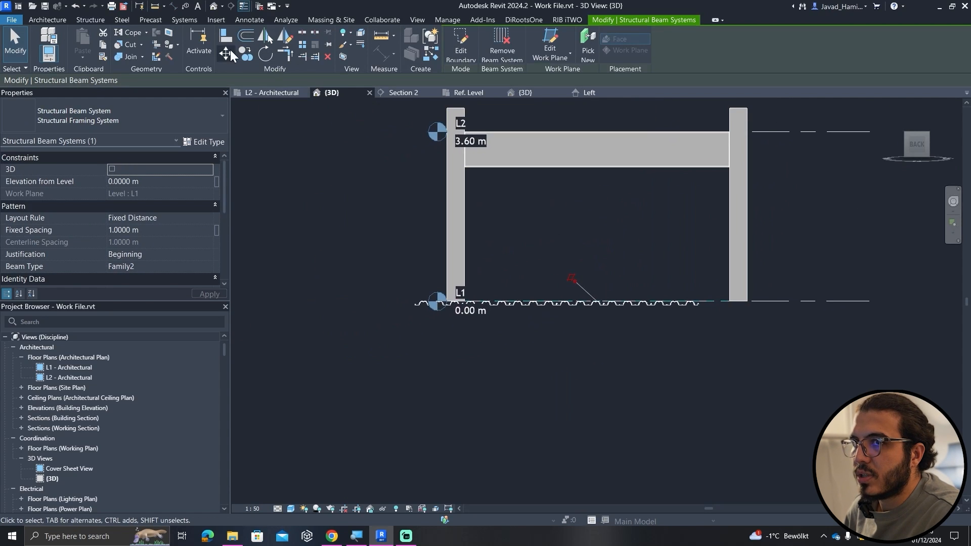
{"action": "left_click", "coordinate": [226, 53]}
{"action": "left_click", "coordinate": [804, 131]}
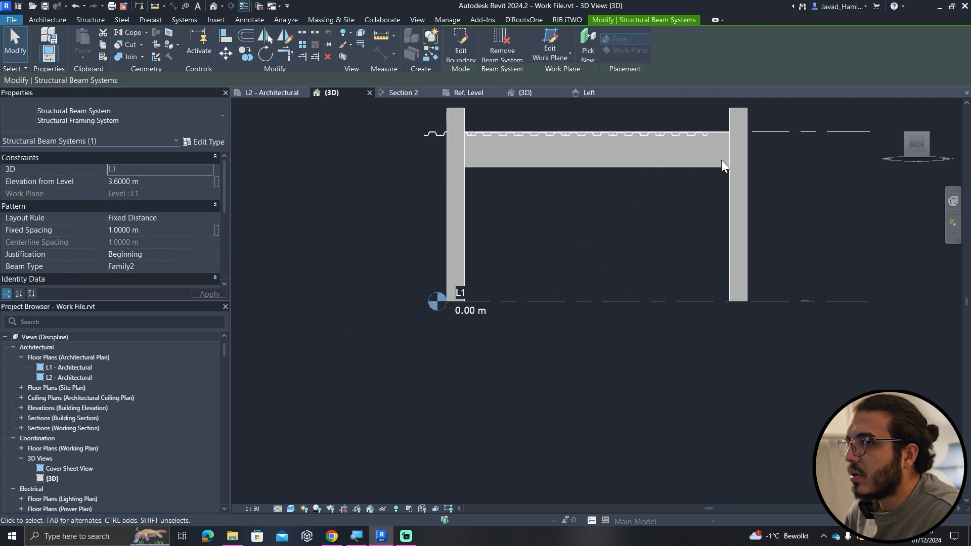
{"action": "key", "text": "Escape"}
Check the joints between the deck sheets in 3D and in Section 2, switching the section to an unshaded visual style.
{"action": "scroll", "coordinate": [643, 150], "scroll_direction": "up", "scroll_amount": 2}
{"action": "middle_click_drag", "start_coordinate": [643, 150], "coordinate": [635, 187], "text": "shift"}
{"action": "scroll", "coordinate": [419, 286], "scroll_direction": "up", "scroll_amount": 7}
{"action": "scroll", "coordinate": [419, 287], "scroll_direction": "down", "scroll_amount": 4}
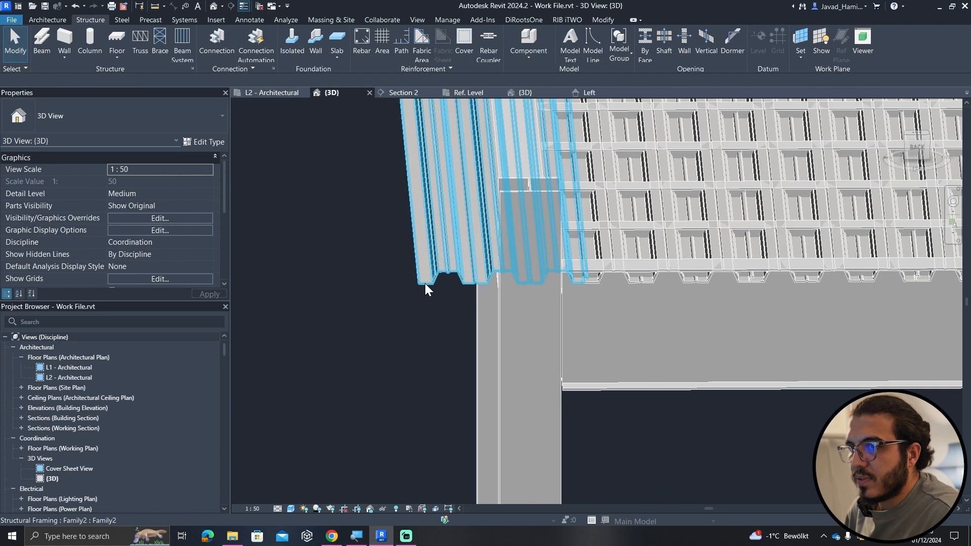
{"action": "scroll", "coordinate": [564, 290], "scroll_direction": "up", "scroll_amount": 6}
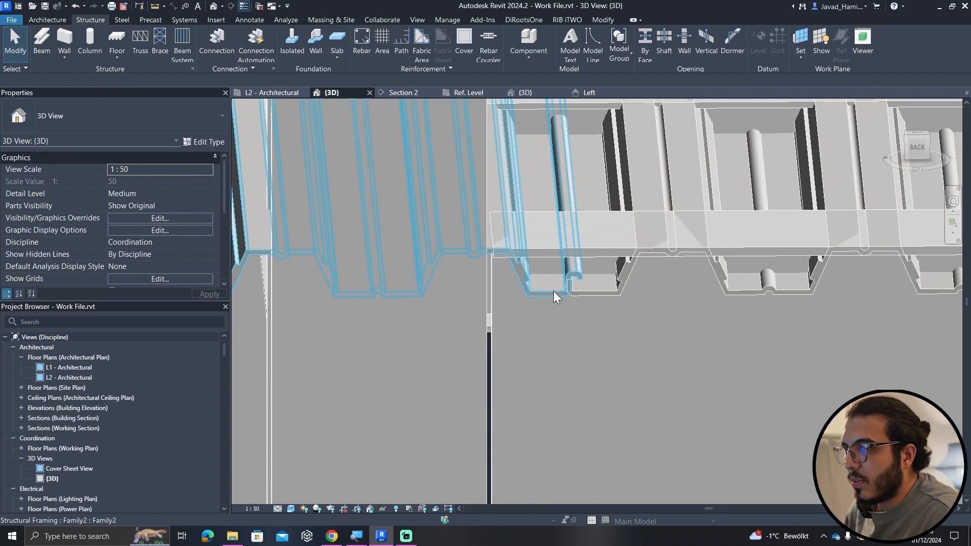
{"action": "left_click", "coordinate": [404, 94]}
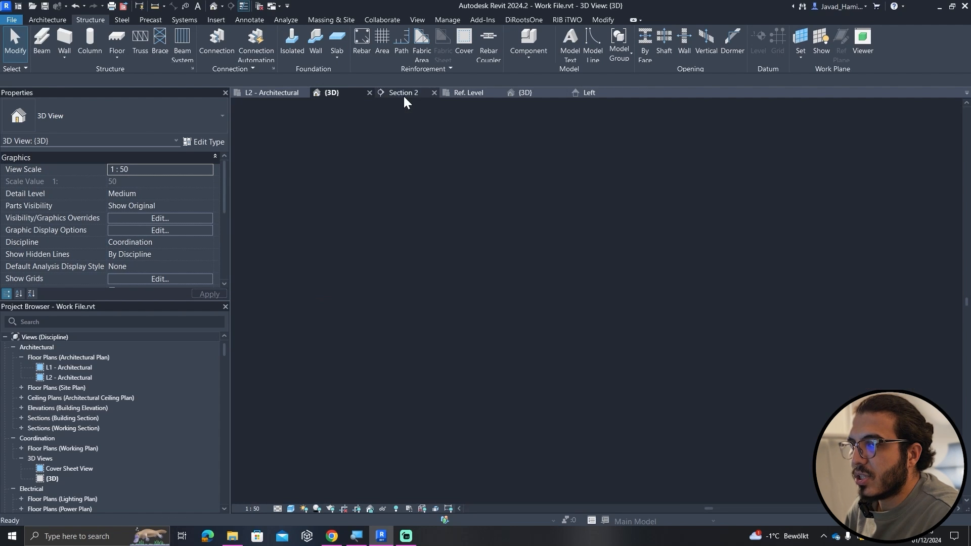
{"action": "scroll", "coordinate": [592, 349], "scroll_direction": "down", "scroll_amount": 1}
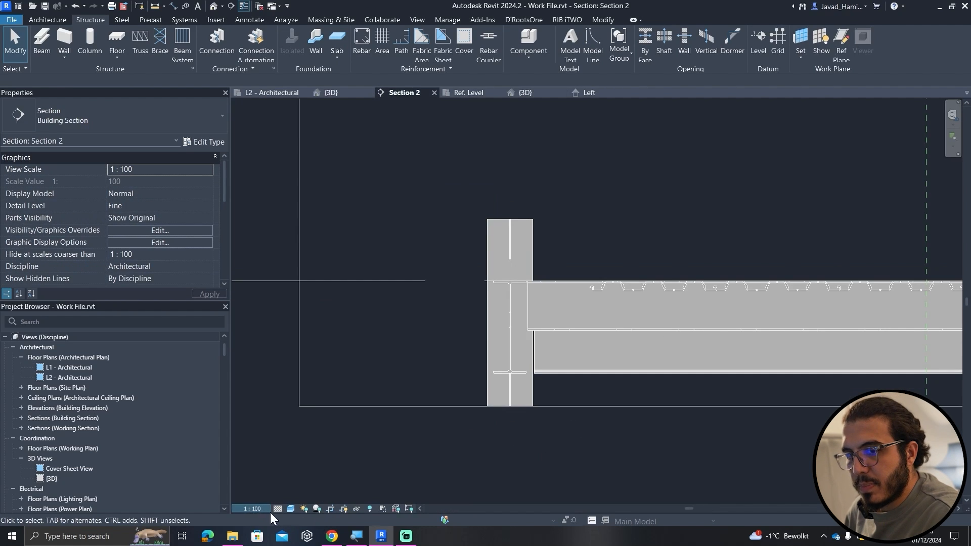
{"action": "left_click", "coordinate": [291, 509]}
{"action": "left_click", "coordinate": [313, 431]}
{"action": "scroll", "coordinate": [577, 287], "scroll_direction": "up", "scroll_amount": 3}
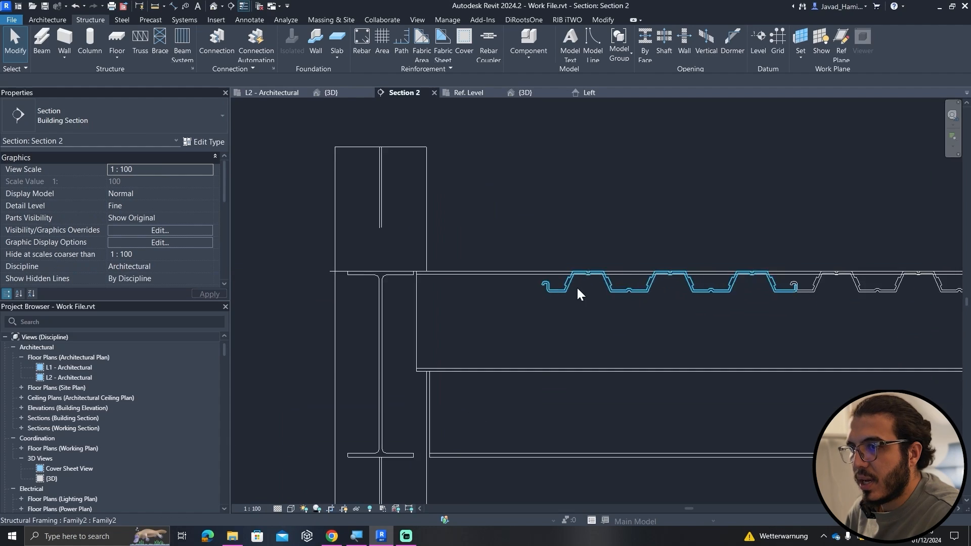
{"action": "scroll", "coordinate": [578, 290], "scroll_direction": "up", "scroll_amount": 2}
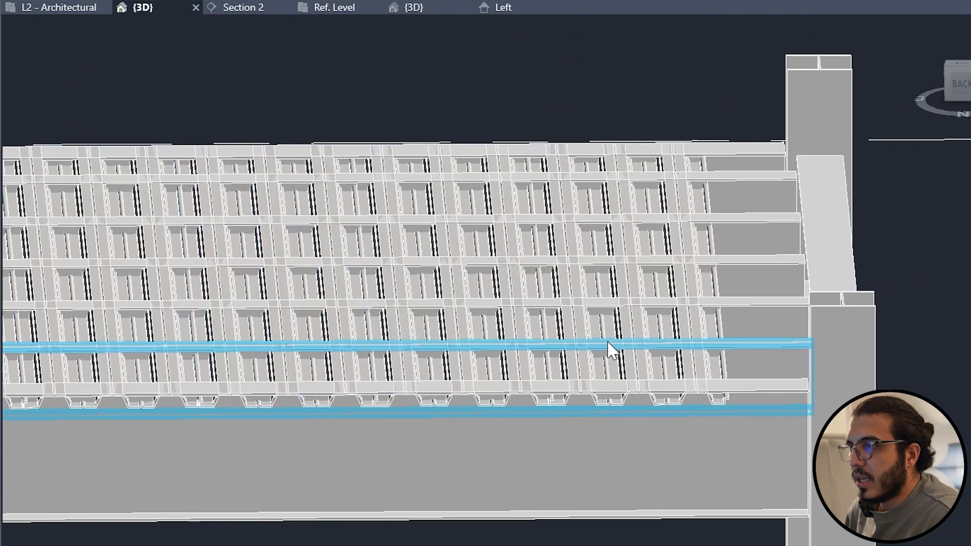
Move the deck extrusion in the family's Left elevation so its hook's outer end lies on the vertical reference plane.
{"action": "scroll", "coordinate": [612, 349], "scroll_direction": "up", "scroll_amount": 3}
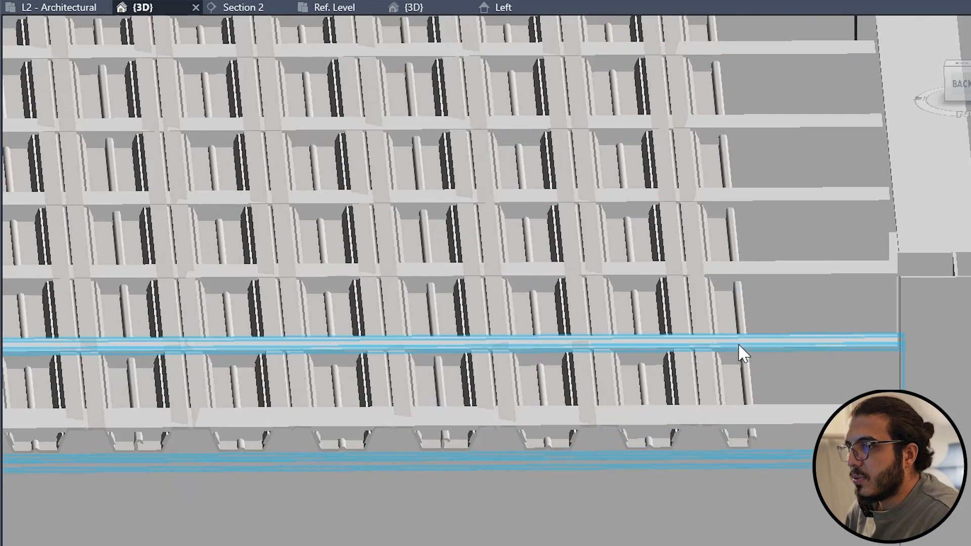
{"action": "scroll", "coordinate": [741, 397], "scroll_direction": "down", "scroll_amount": 3}
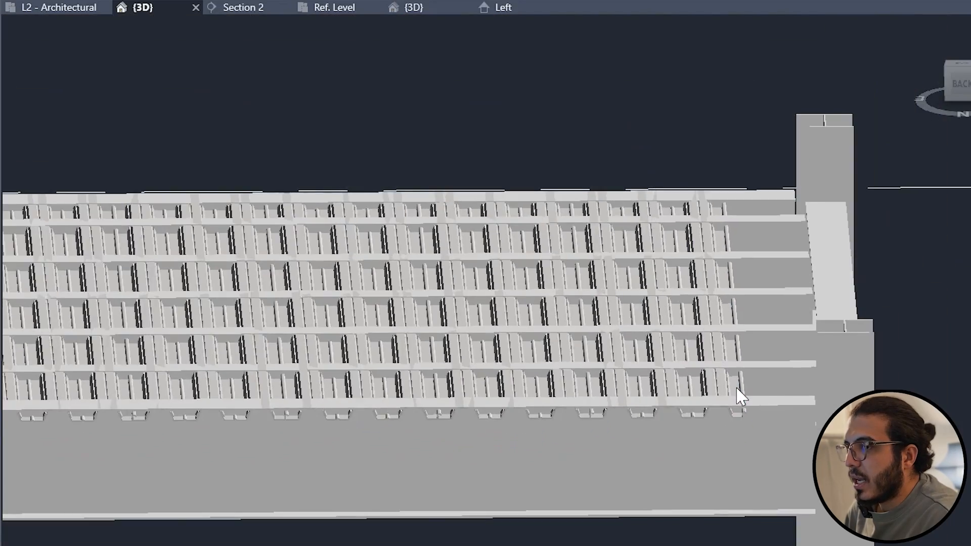
{"action": "middle_click_drag", "start_coordinate": [737, 397], "coordinate": [662, 408], "text": "shift"}
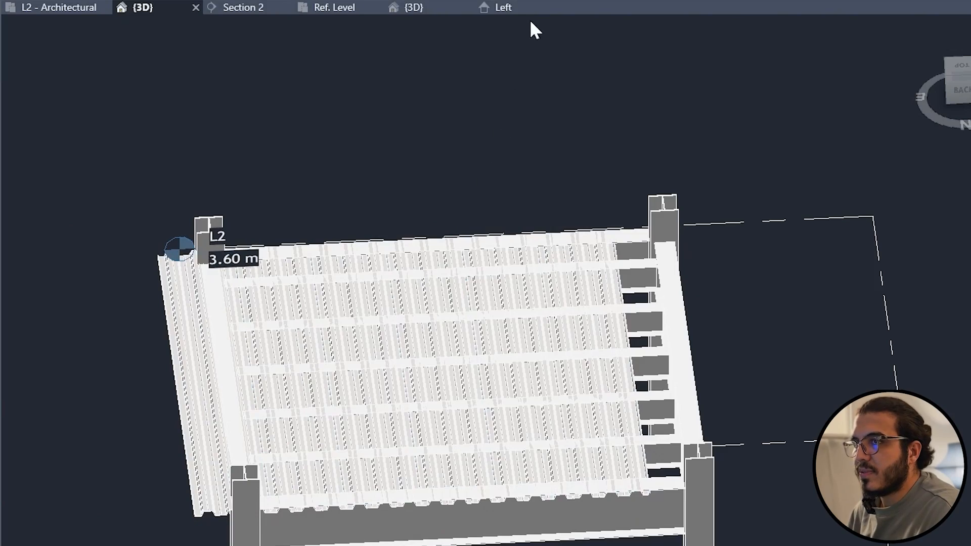
{"action": "left_click", "coordinate": [512, 6]}
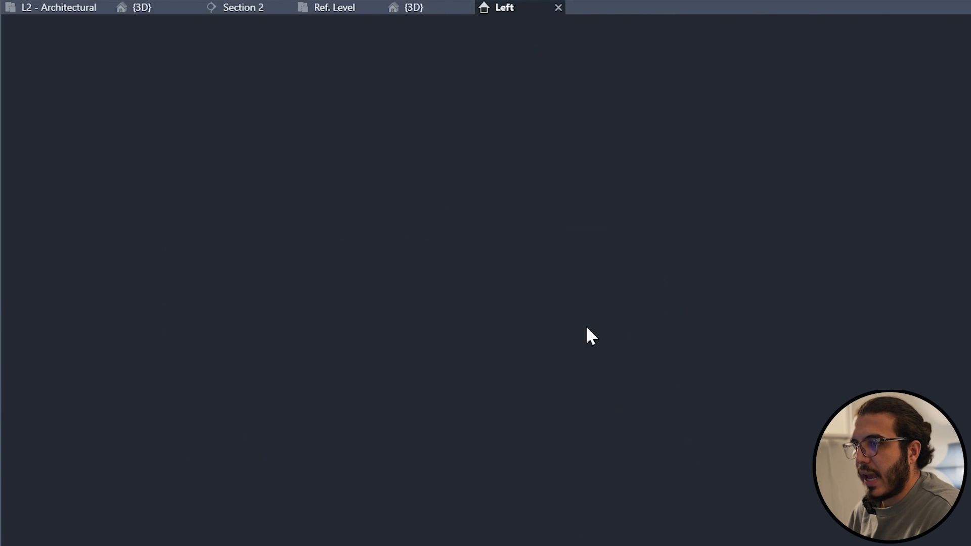
{"action": "scroll", "coordinate": [184, 423], "scroll_direction": "down", "scroll_amount": 5}
{"action": "left_click", "coordinate": [244, 383]}
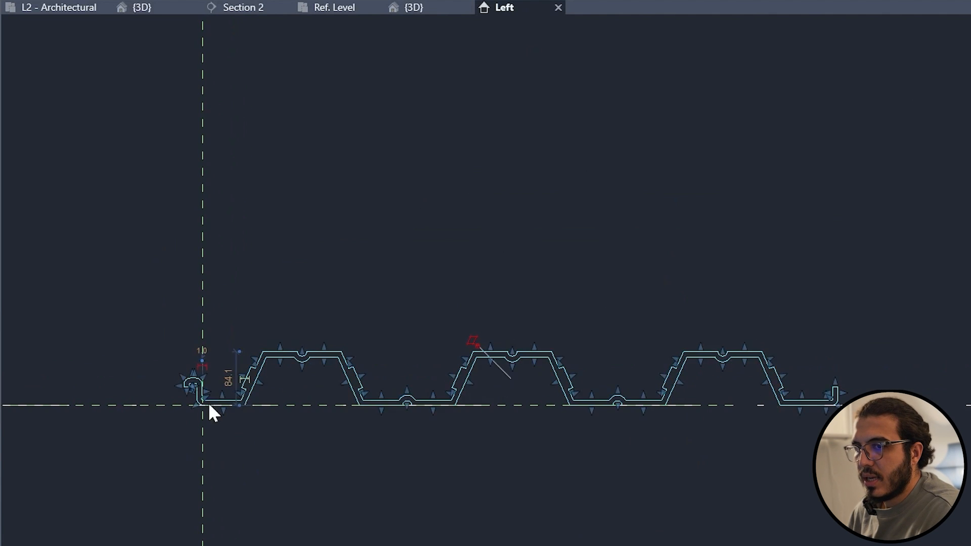
{"action": "scroll", "coordinate": [182, 407], "scroll_direction": "up", "scroll_amount": 3}
{"action": "scroll", "coordinate": [180, 410], "scroll_direction": "up", "scroll_amount": 3}
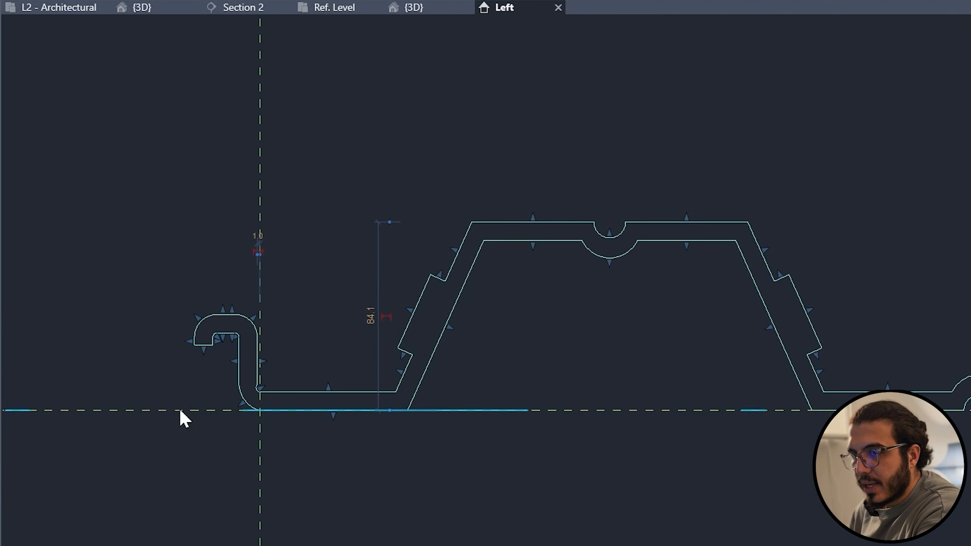
{"action": "scroll", "coordinate": [546, 341], "scroll_direction": "up", "scroll_amount": 4}
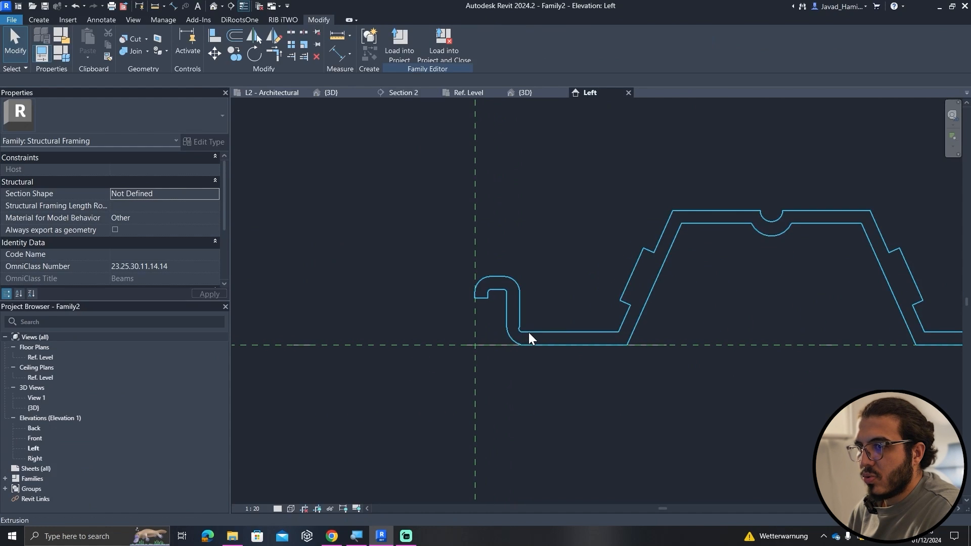
Edit the deck extrusion's sketch and shift the whole end hook inward, away from the vertical reference plane.
{"action": "left_click", "coordinate": [527, 329]}
{"action": "left_click", "coordinate": [400, 43]}
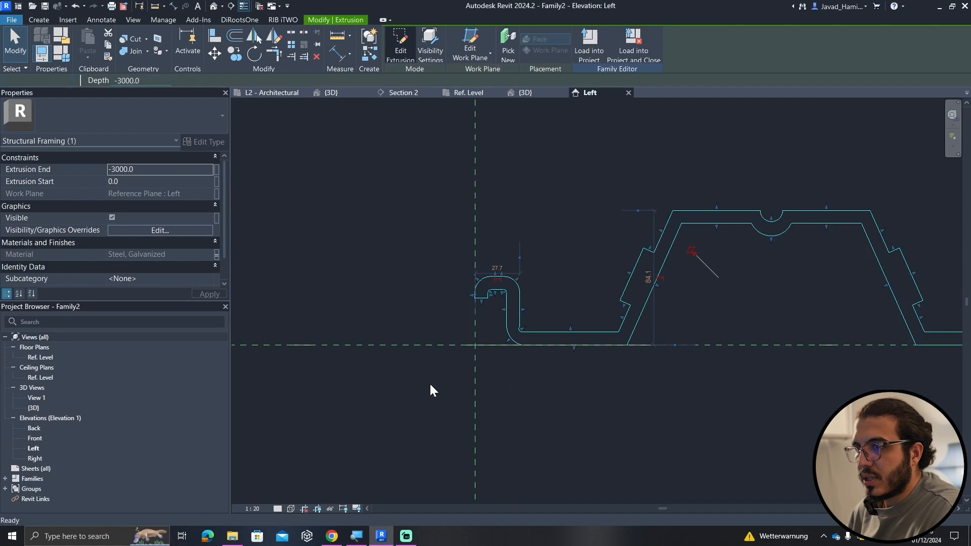
{"action": "left_click_drag", "start_coordinate": [492, 330], "coordinate": [553, 248]}
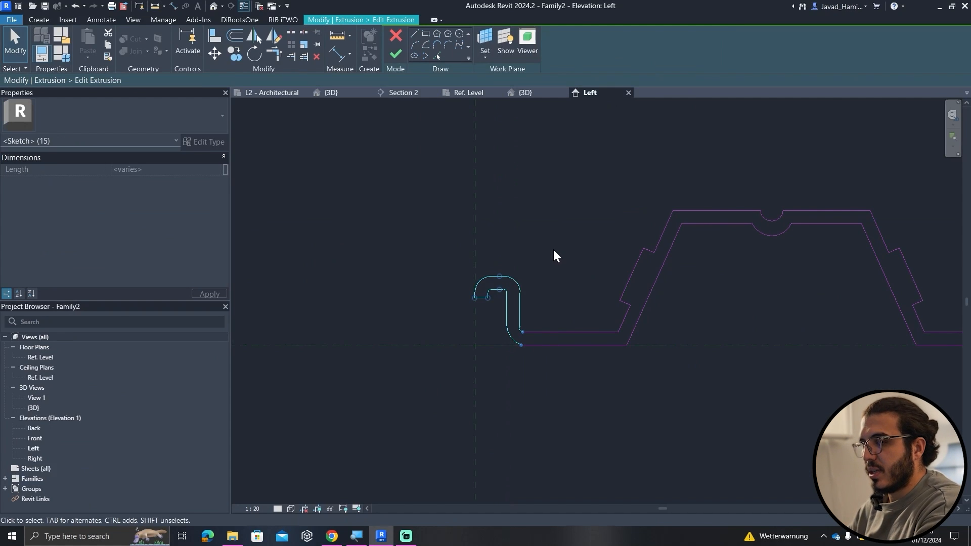
{"action": "key", "text": "Right"}
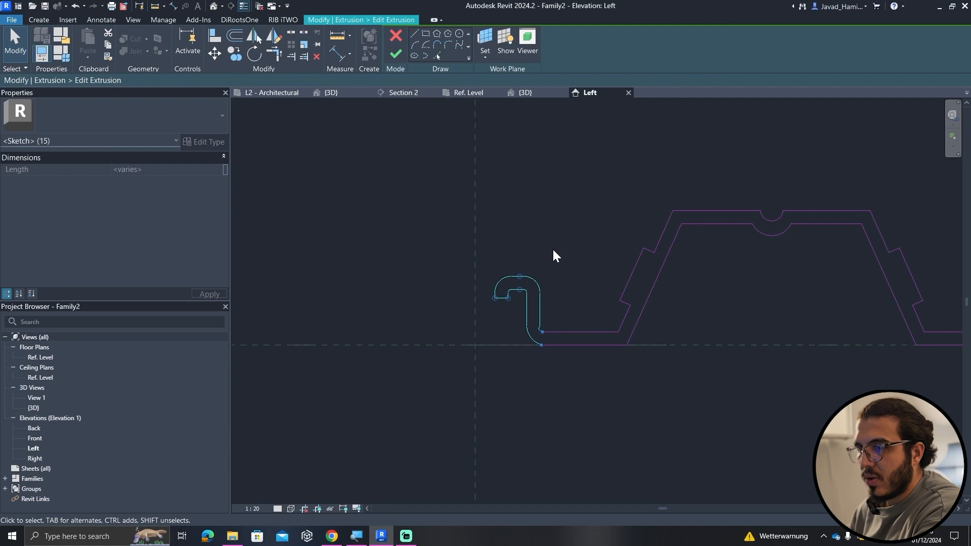
{"action": "key", "text": "Right"}
{"action": "key", "text": "Right"}
{"action": "key", "text": "Right"}
{"action": "key", "text": "Right"}
{"action": "key", "text": "Right"}
{"action": "key", "text": "Right"}
{"action": "key", "text": "Right"}
{"action": "key", "text": "Right"}
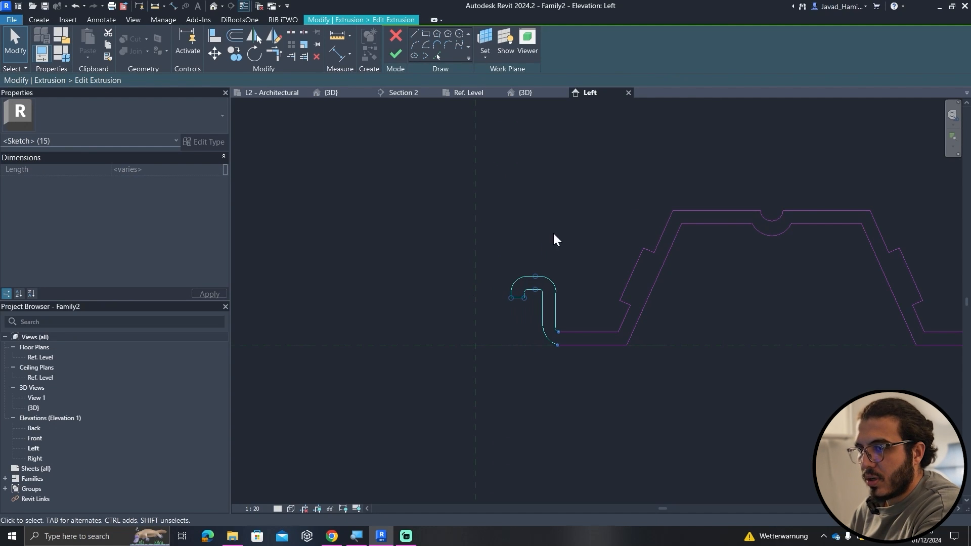
{"action": "left_click", "coordinate": [396, 54]}
Shift the hook outward in the extrusion sketch so its tip overhangs the vertical reference plane, and load the family into the project.
{"action": "scroll", "coordinate": [618, 376], "scroll_direction": "down", "scroll_amount": 1}
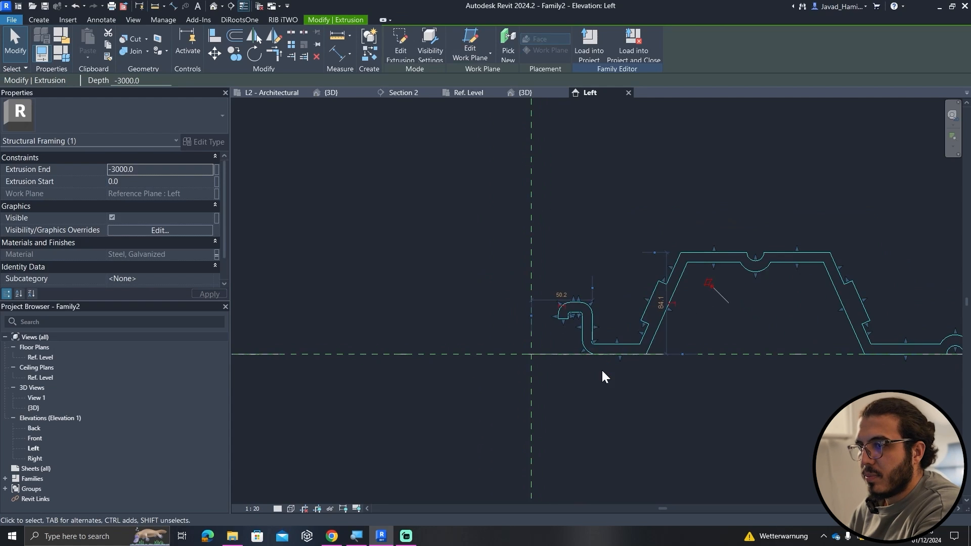
{"action": "scroll", "coordinate": [602, 369], "scroll_direction": "up", "scroll_amount": 1}
{"action": "double_click", "coordinate": [585, 358]}
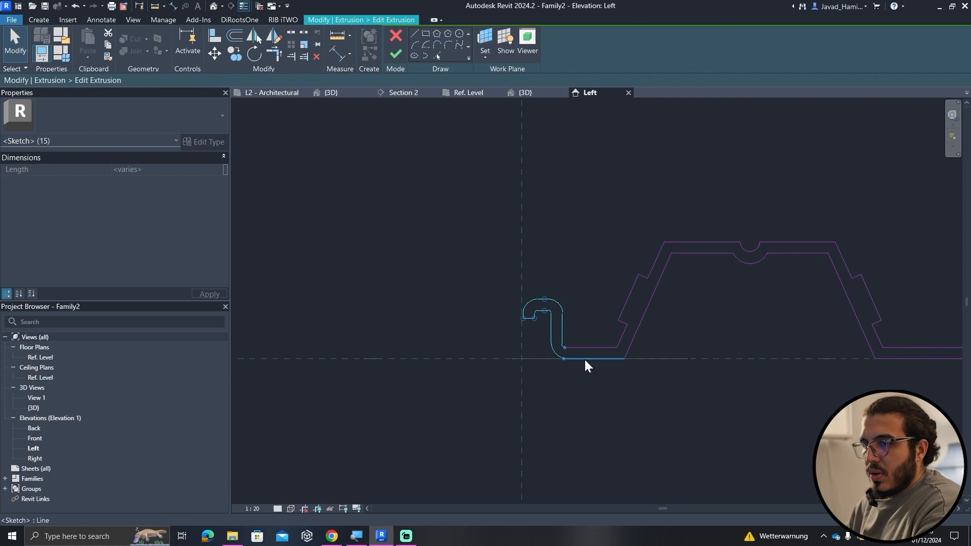
{"action": "key", "text": "Left"}
{"action": "key", "text": "Left"}
{"action": "key", "text": "Left"}
{"action": "left_click", "coordinate": [592, 385]}
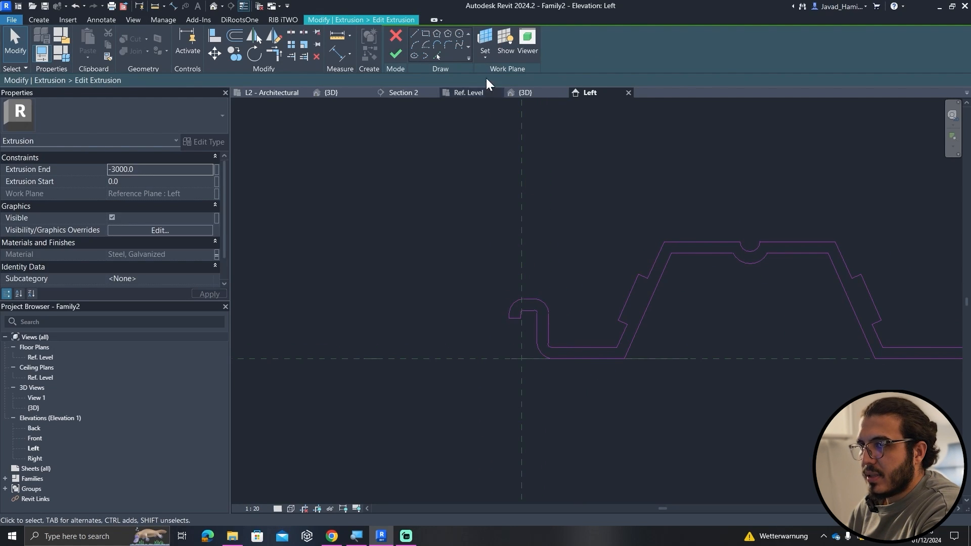
{"action": "left_click", "coordinate": [403, 51]}
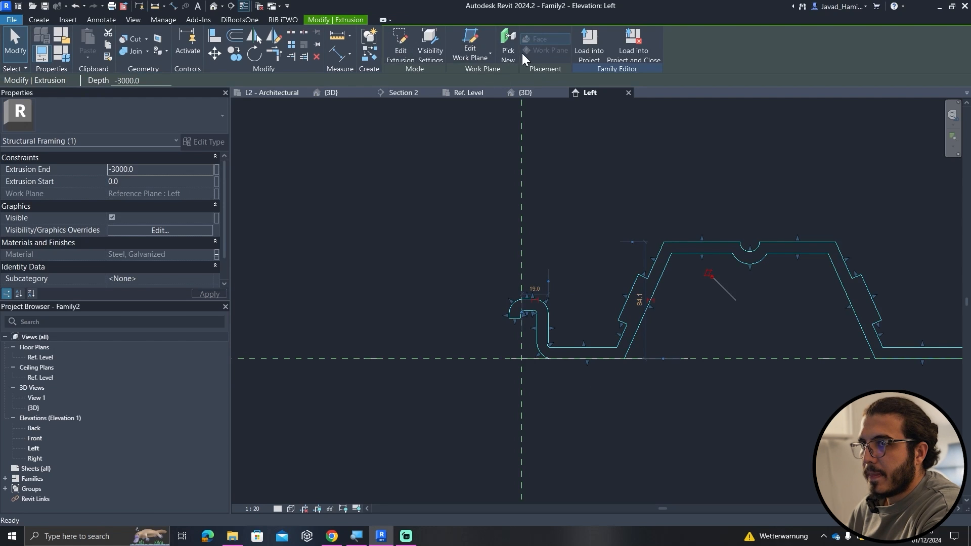
{"action": "left_click", "coordinate": [599, 50]}
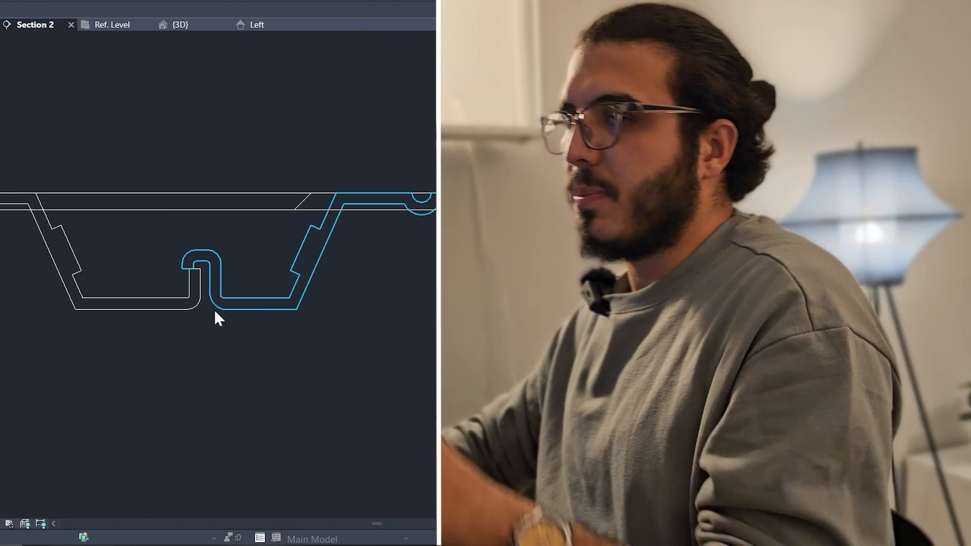
Raise the deck beam system in Section 2 to 3.6850 m above its level so the sheets rest on top of the beams.
{"action": "scroll", "coordinate": [220, 334], "scroll_direction": "down", "scroll_amount": 3}
{"action": "scroll", "coordinate": [226, 351], "scroll_direction": "down", "scroll_amount": 3}
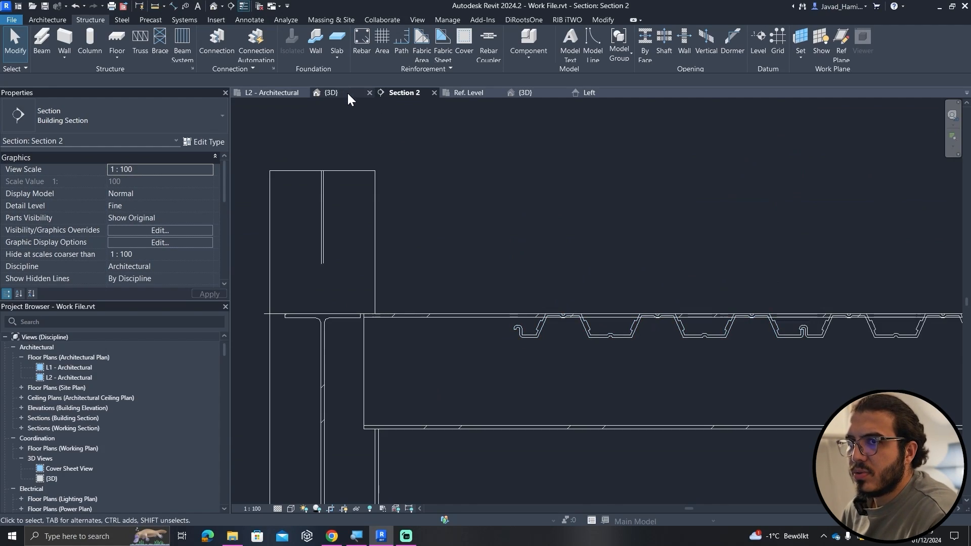
{"action": "left_click", "coordinate": [348, 95]}
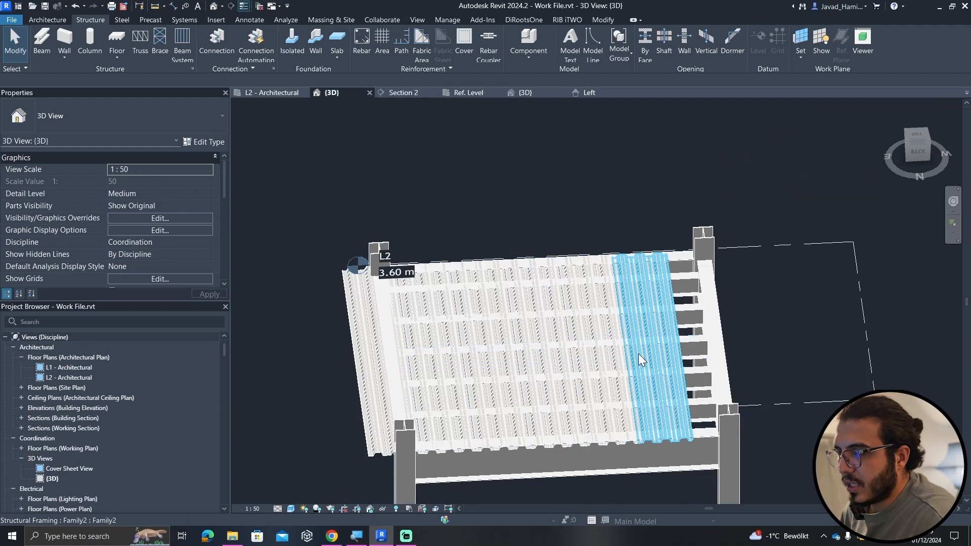
{"action": "left_click", "coordinate": [608, 387]}
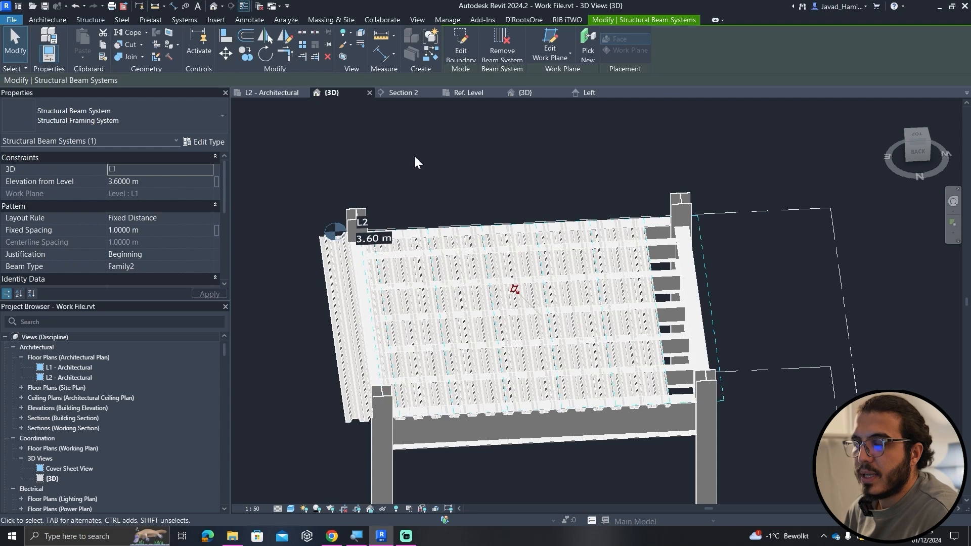
{"action": "left_click", "coordinate": [409, 93]}
{"action": "scroll", "coordinate": [566, 324], "scroll_direction": "up", "scroll_amount": 4}
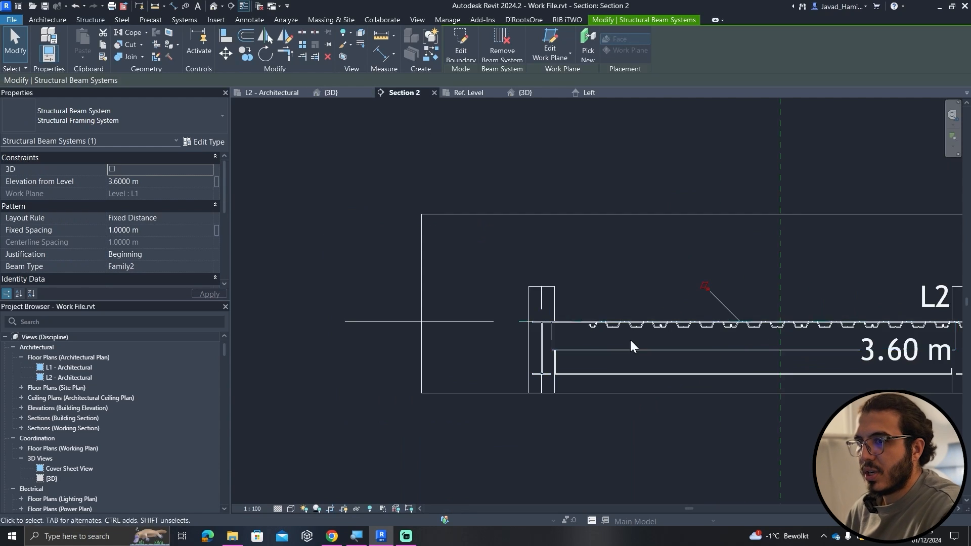
{"action": "scroll", "coordinate": [607, 327], "scroll_direction": "up", "scroll_amount": 5}
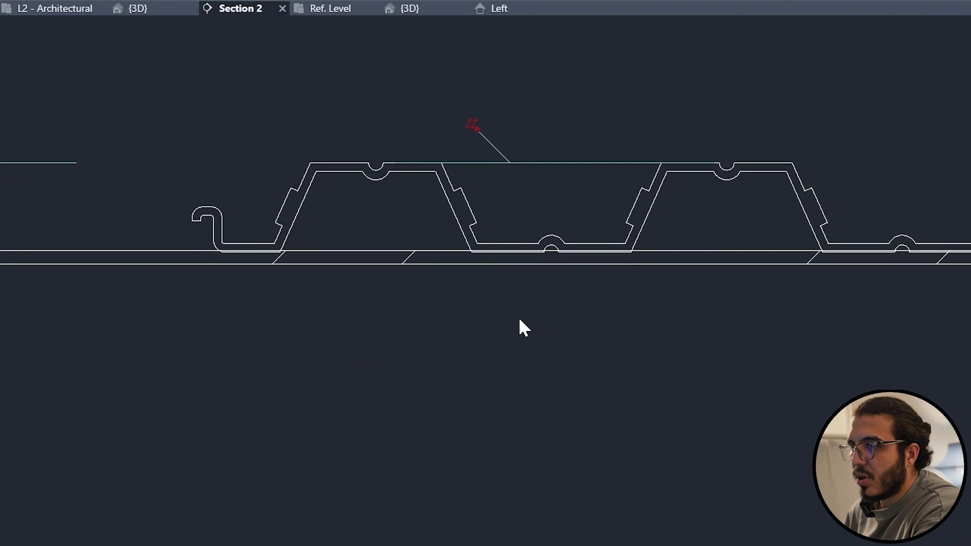
{"action": "scroll", "coordinate": [493, 284], "scroll_direction": "up", "scroll_amount": 2}
{"action": "scroll", "coordinate": [512, 313], "scroll_direction": "down", "scroll_amount": 5}
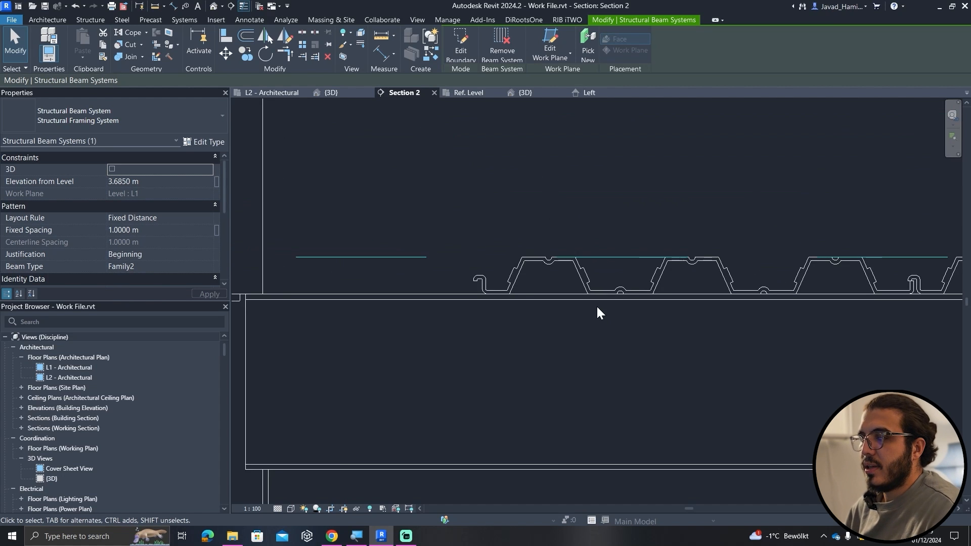
Edit the deck beam system's boundary in the top 3D view, moving the edge at the uncovered bay outward so the deck spans the whole frame.
{"action": "left_click", "coordinate": [352, 91]}
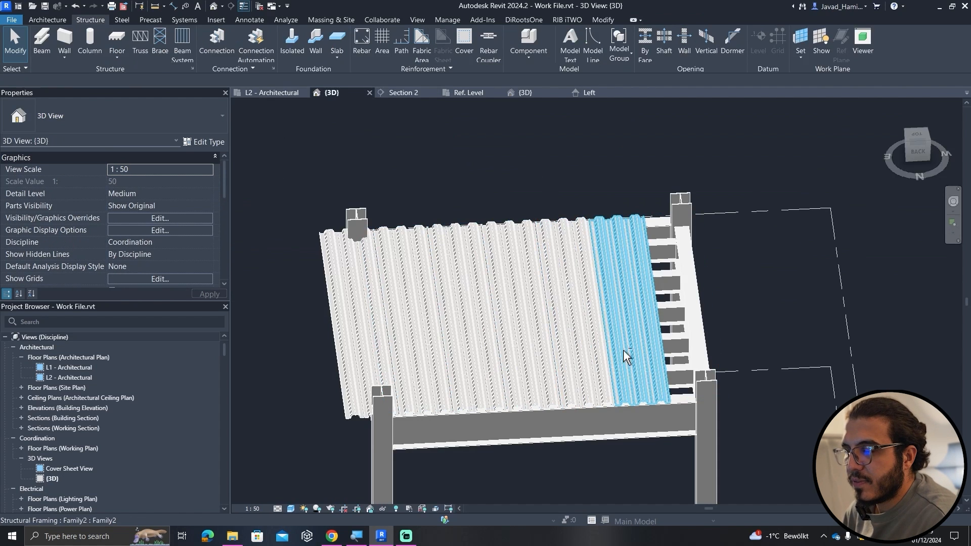
{"action": "middle_click_drag", "start_coordinate": [624, 351], "coordinate": [637, 483], "text": "shift"}
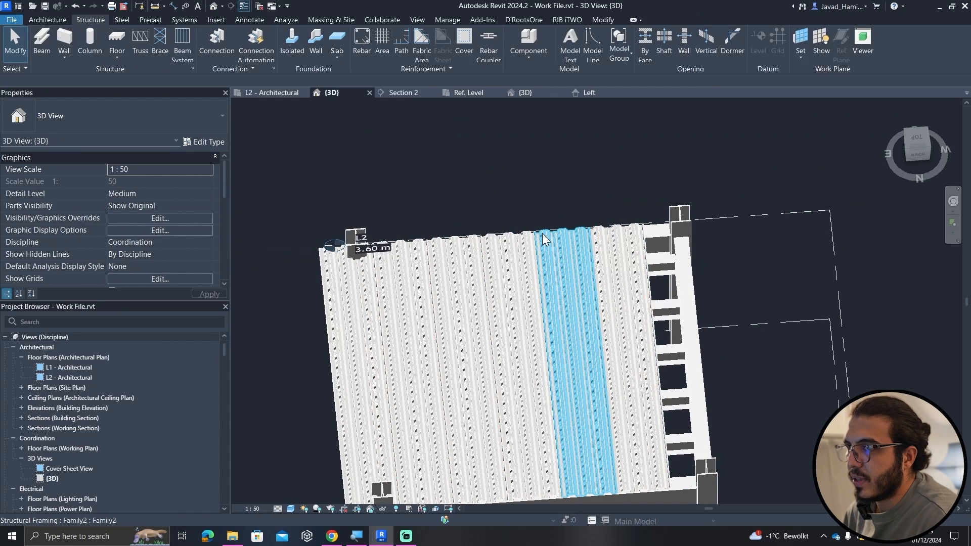
{"action": "left_click", "coordinate": [543, 235]}
{"action": "left_click", "coordinate": [542, 237]}
{"action": "left_click", "coordinate": [917, 141]}
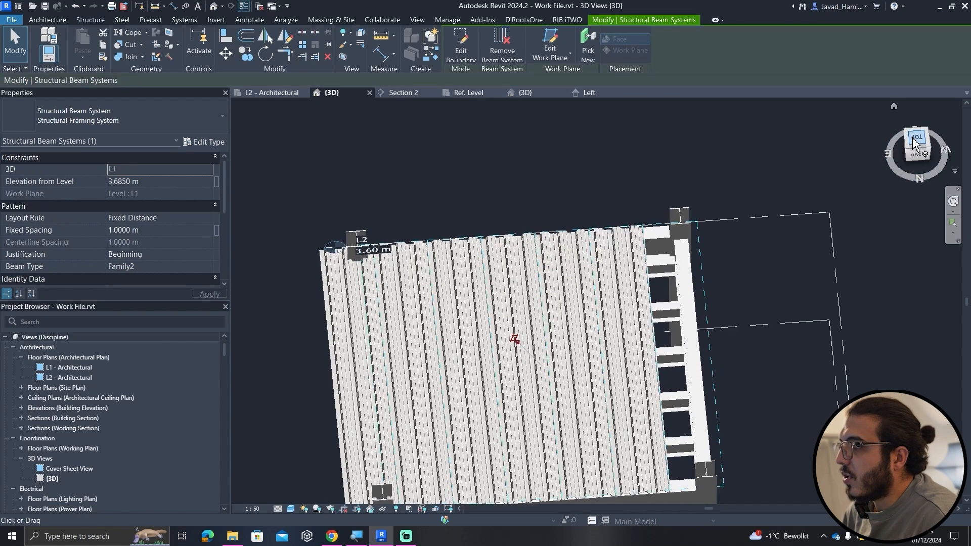
{"action": "left_click", "coordinate": [461, 39]}
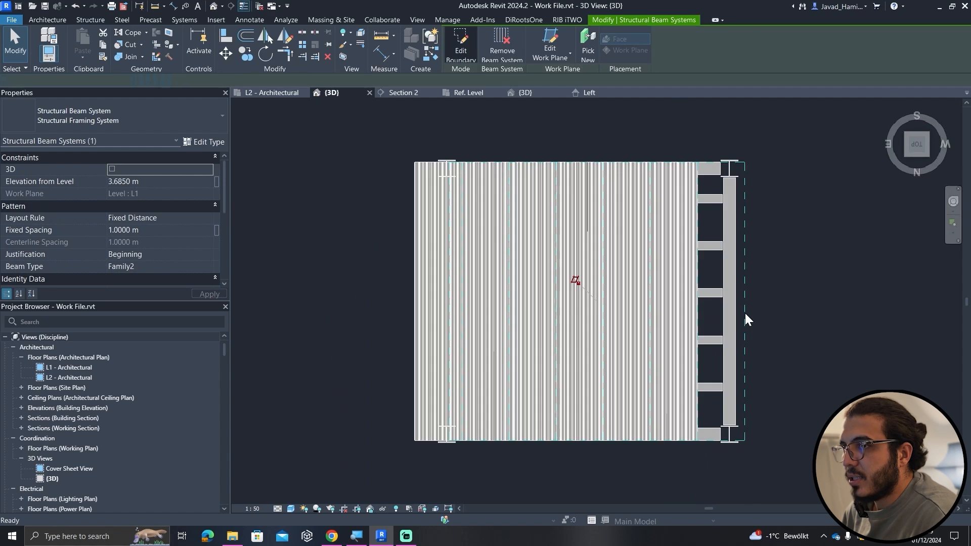
{"action": "scroll", "coordinate": [755, 320], "scroll_direction": "down", "scroll_amount": 1}
{"action": "middle_click_drag", "start_coordinate": [771, 347], "coordinate": [640, 362]}
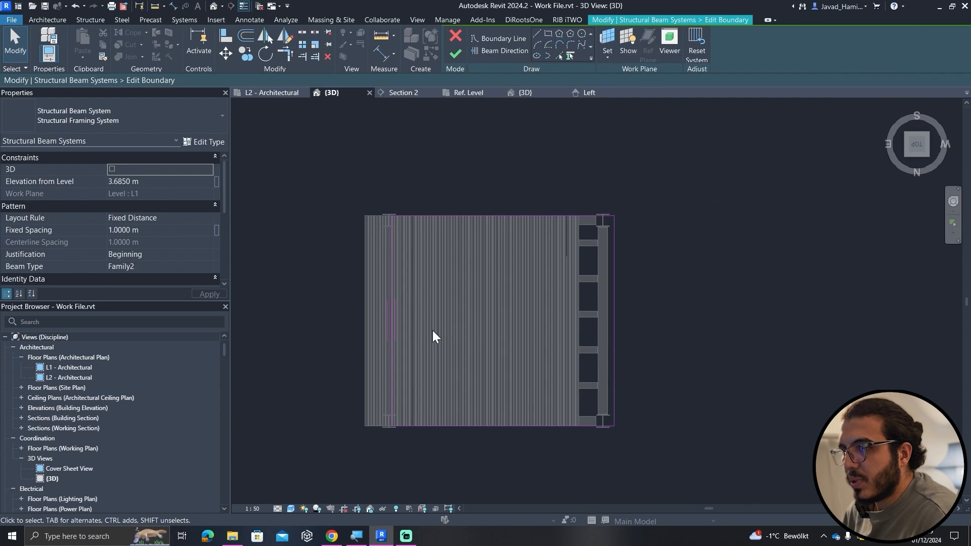
{"action": "middle_click_drag", "start_coordinate": [435, 336], "coordinate": [505, 333]}
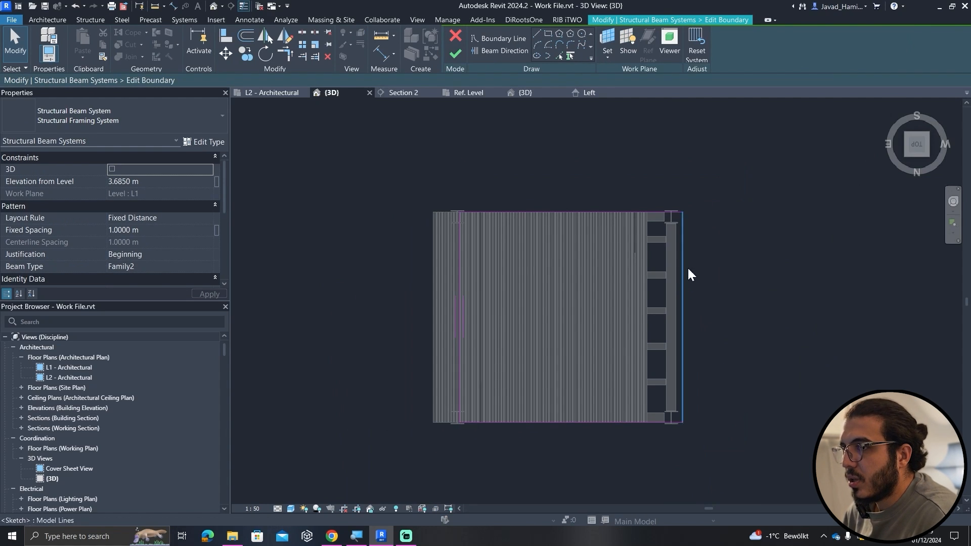
{"action": "left_click", "coordinate": [684, 278]}
{"action": "left_click_drag", "start_coordinate": [684, 279], "coordinate": [734, 295]}
{"action": "left_click", "coordinate": [455, 54]}
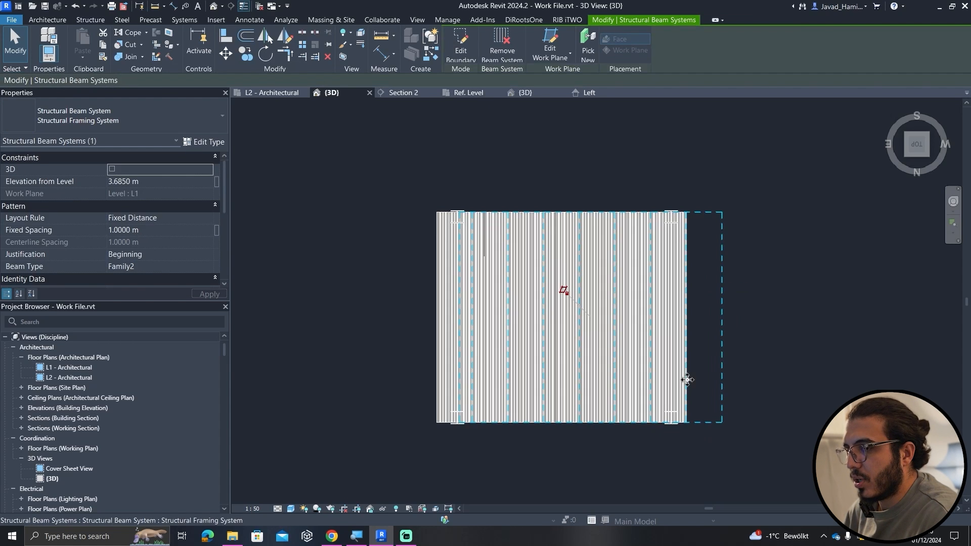
{"action": "left_click", "coordinate": [725, 447]}
{"action": "scroll", "coordinate": [689, 412], "scroll_direction": "up", "scroll_amount": 2}
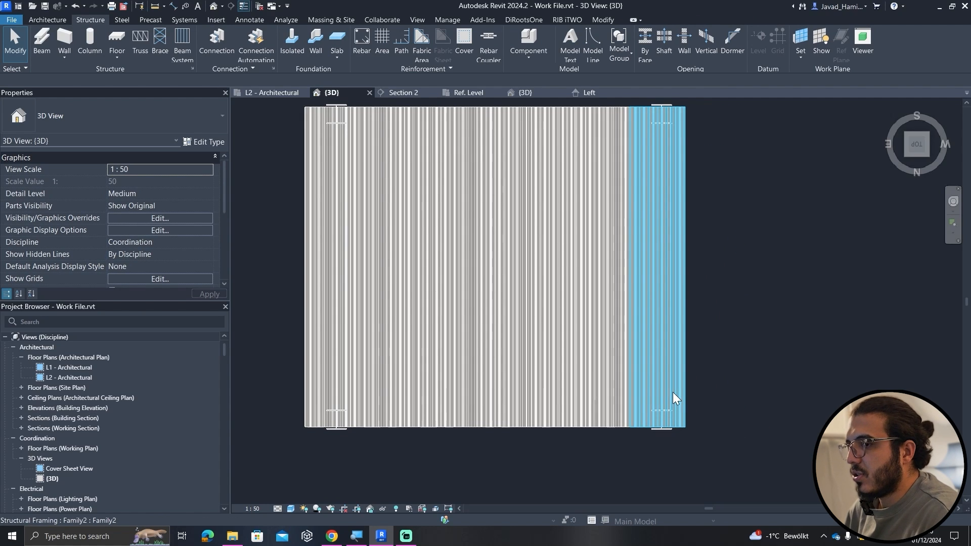
{"action": "scroll", "coordinate": [673, 268], "scroll_direction": "down", "scroll_amount": 2}
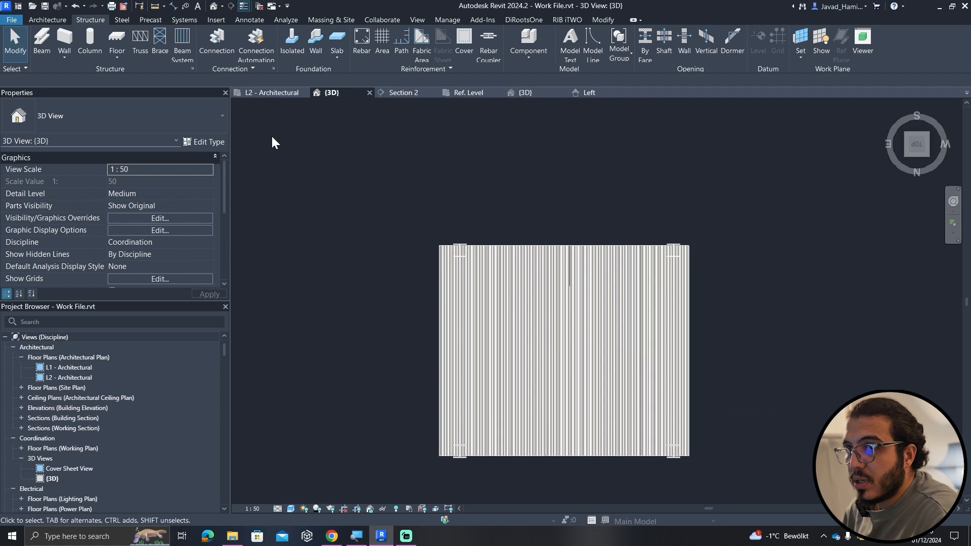
Set the L2 - Architectural floor plan to the Wireframe visual style and Fine detail level.
{"action": "left_click", "coordinate": [273, 93]}
{"action": "scroll", "coordinate": [507, 271], "scroll_direction": "up", "scroll_amount": 2}
{"action": "middle_click_drag", "start_coordinate": [506, 270], "coordinate": [390, 272]}
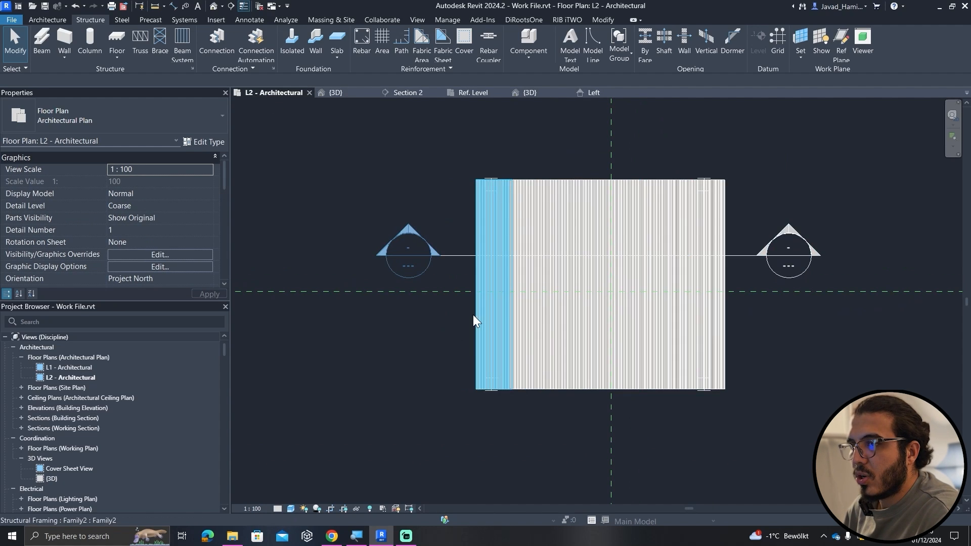
{"action": "left_click", "coordinate": [290, 508]}
{"action": "left_click", "coordinate": [332, 440]}
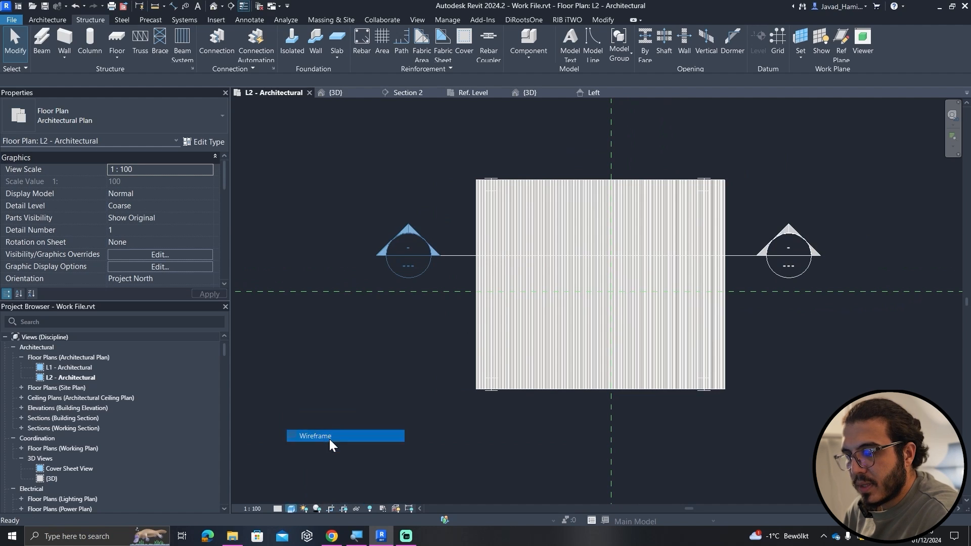
{"action": "scroll", "coordinate": [493, 202], "scroll_direction": "up", "scroll_amount": 3}
{"action": "scroll", "coordinate": [512, 174], "scroll_direction": "down", "scroll_amount": 2}
{"action": "left_click", "coordinate": [281, 510]}
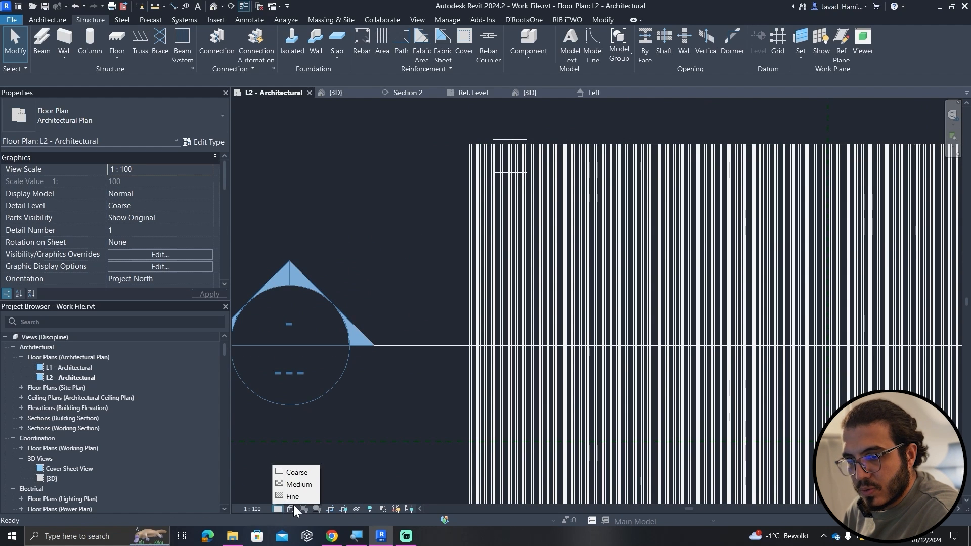
{"action": "left_click", "coordinate": [291, 501]}
Draw a short vertical reference plane from the outer corner of the left edge beam at the upper-left column.
{"action": "scroll", "coordinate": [516, 294], "scroll_direction": "up", "scroll_amount": 2}
{"action": "middle_click_drag", "start_coordinate": [515, 213], "coordinate": [482, 257]}
{"action": "scroll", "coordinate": [485, 232], "scroll_direction": "up", "scroll_amount": 4}
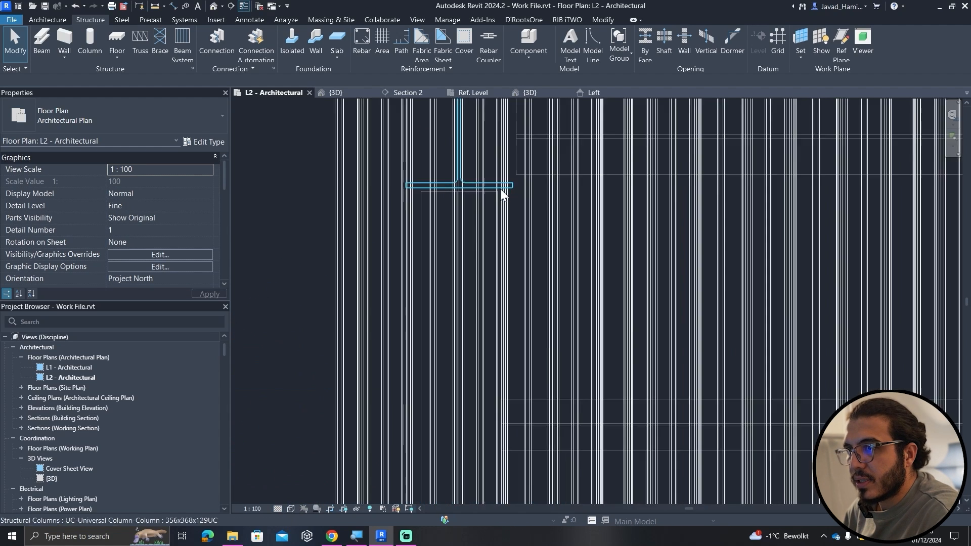
{"action": "scroll", "coordinate": [502, 187], "scroll_direction": "up", "scroll_amount": 1}
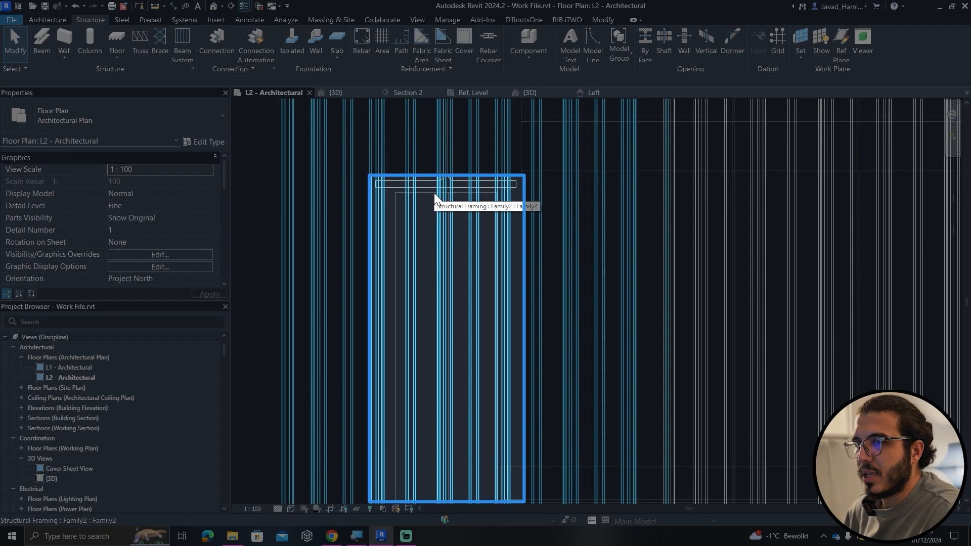
{"action": "scroll", "coordinate": [414, 204], "scroll_direction": "down", "scroll_amount": 1}
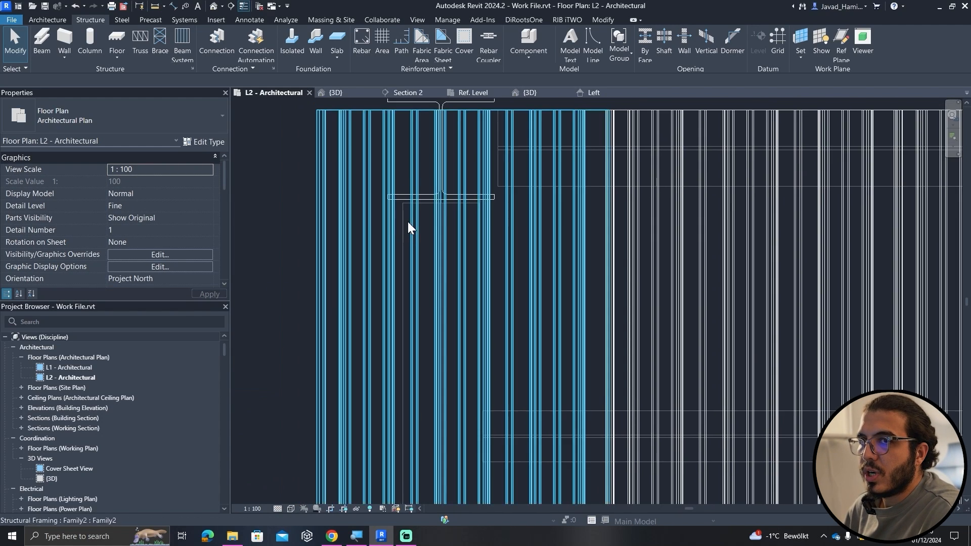
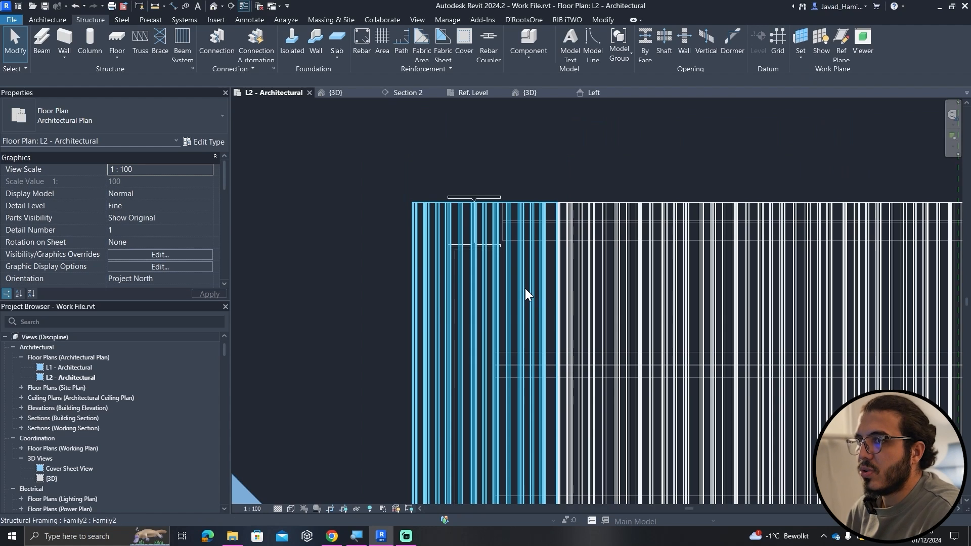
{"action": "left_click", "coordinate": [47, 20]}
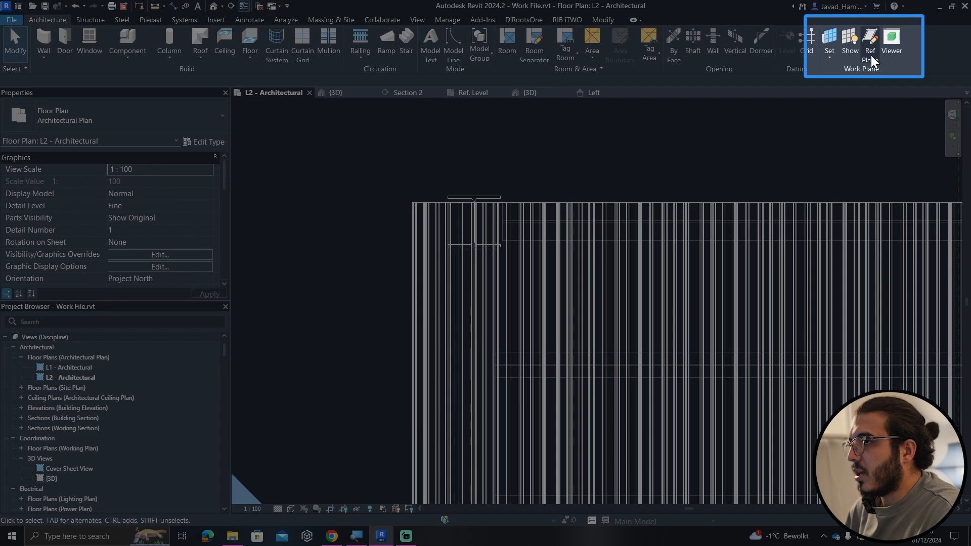
{"action": "left_click", "coordinate": [870, 48]}
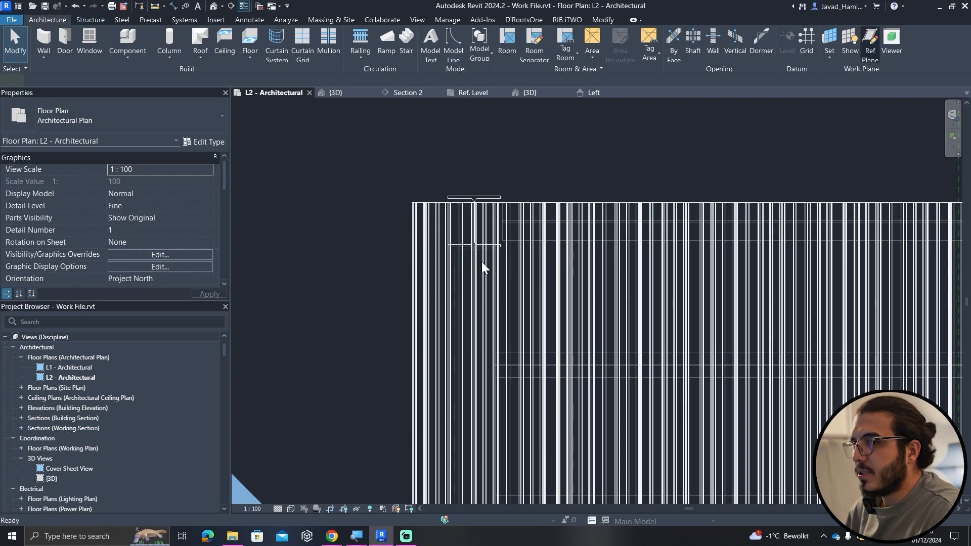
{"action": "scroll", "coordinate": [465, 253], "scroll_direction": "up", "scroll_amount": 4}
{"action": "scroll", "coordinate": [464, 253], "scroll_direction": "up", "scroll_amount": 2}
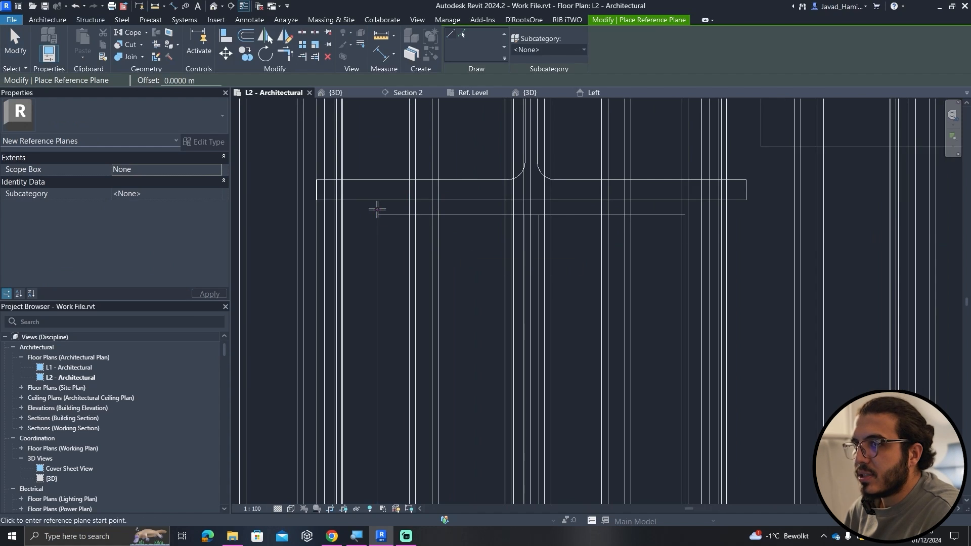
{"action": "left_click", "coordinate": [377, 211]}
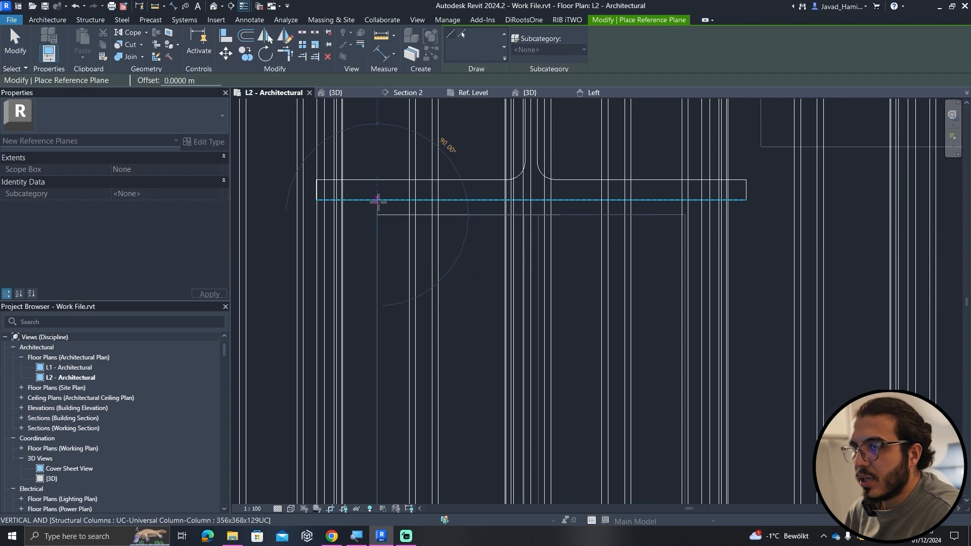
{"action": "left_click", "coordinate": [378, 201]}
{"action": "key", "text": "Escape"}
{"action": "key", "text": "Escape"}
Extend the vertical reference plane's lower end along the left edge beam to beyond the lower-left column.
{"action": "left_click", "coordinate": [377, 214]}
{"action": "left_click_drag", "start_coordinate": [378, 218], "coordinate": [402, 408]}
{"action": "scroll", "coordinate": [400, 379], "scroll_direction": "down", "scroll_amount": 10}
{"action": "middle_click_drag", "start_coordinate": [401, 409], "coordinate": [400, 210]}
{"action": "left_click_drag", "start_coordinate": [402, 409], "coordinate": [399, 210]}
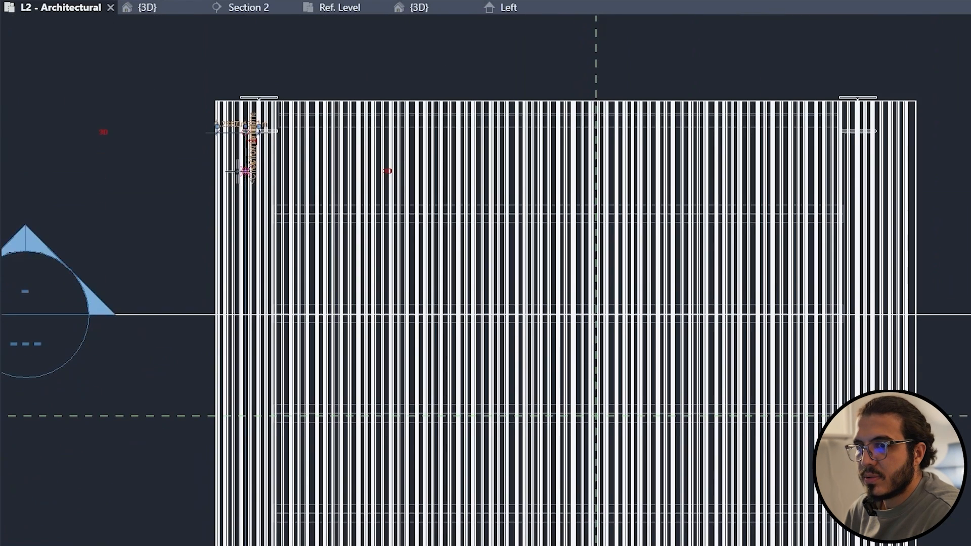
{"action": "left_click_drag", "start_coordinate": [237, 171], "coordinate": [257, 389]}
{"action": "middle_click_drag", "start_coordinate": [257, 389], "coordinate": [257, 51]}
{"action": "scroll", "coordinate": [253, 349], "scroll_direction": "up", "scroll_amount": 3}
{"action": "left_click_drag", "start_coordinate": [253, 349], "coordinate": [260, 421]}
{"action": "scroll", "coordinate": [303, 420], "scroll_direction": "down", "scroll_amount": 3}
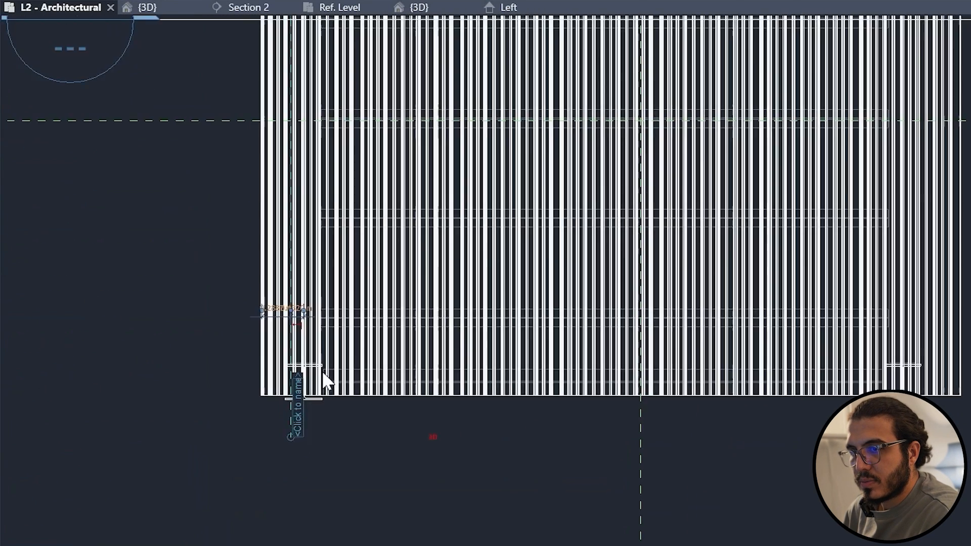
Create a similar reference plane horizontally along the lower edge beam, spanning from outside the left deck edge to beyond the right one.
{"action": "middle_click_drag", "start_coordinate": [319, 202], "coordinate": [276, 365]}
{"action": "scroll", "coordinate": [275, 367], "scroll_direction": "up", "scroll_amount": 7}
{"action": "scroll", "coordinate": [271, 357], "scroll_direction": "up", "scroll_amount": 3}
{"action": "scroll", "coordinate": [276, 377], "scroll_direction": "down", "scroll_amount": 5}
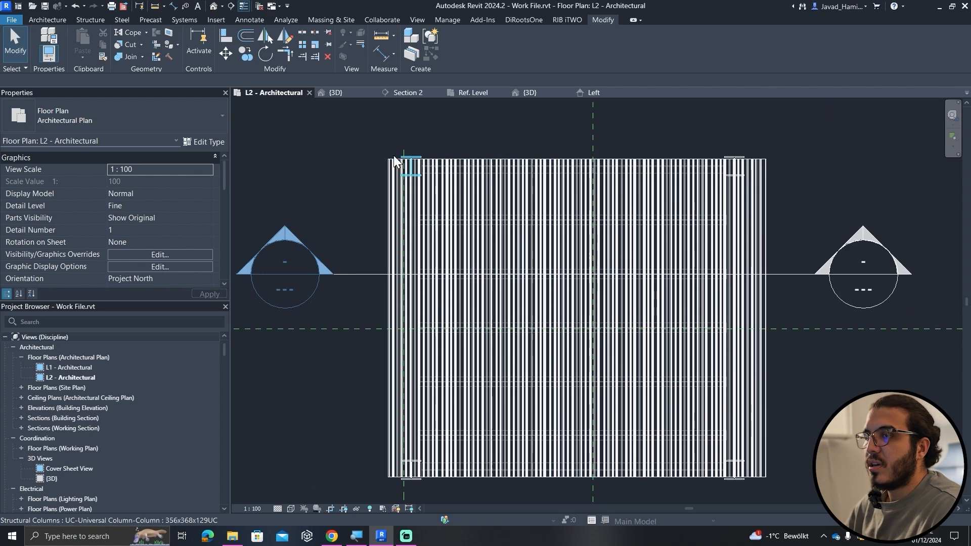
{"action": "scroll", "coordinate": [445, 150], "scroll_direction": "up", "scroll_amount": 2}
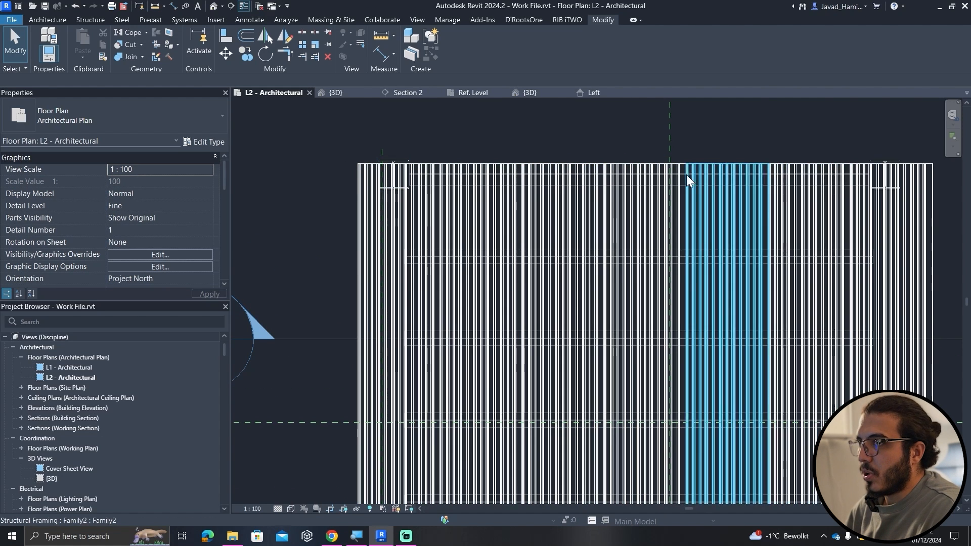
{"action": "scroll", "coordinate": [399, 169], "scroll_direction": "up", "scroll_amount": 4}
{"action": "left_click", "coordinate": [399, 169]}
{"action": "key", "text": "c"}
{"action": "key", "text": "s"}
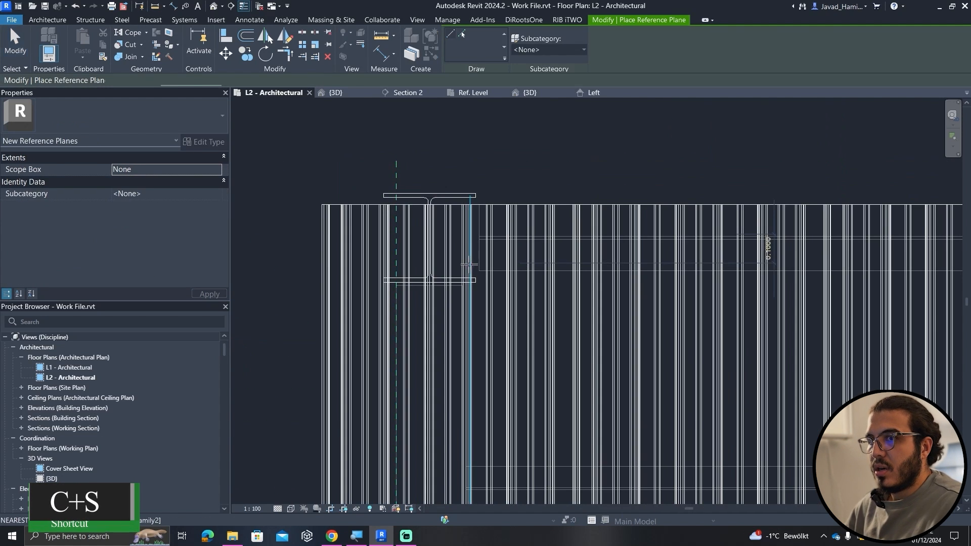
{"action": "scroll", "coordinate": [456, 268], "scroll_direction": "up", "scroll_amount": 5}
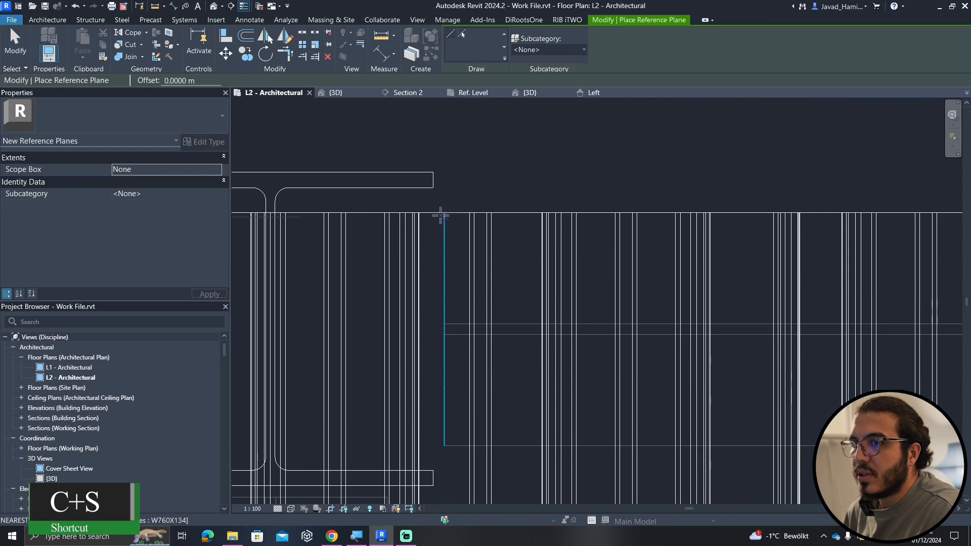
{"action": "scroll", "coordinate": [441, 216], "scroll_direction": "down", "scroll_amount": 4}
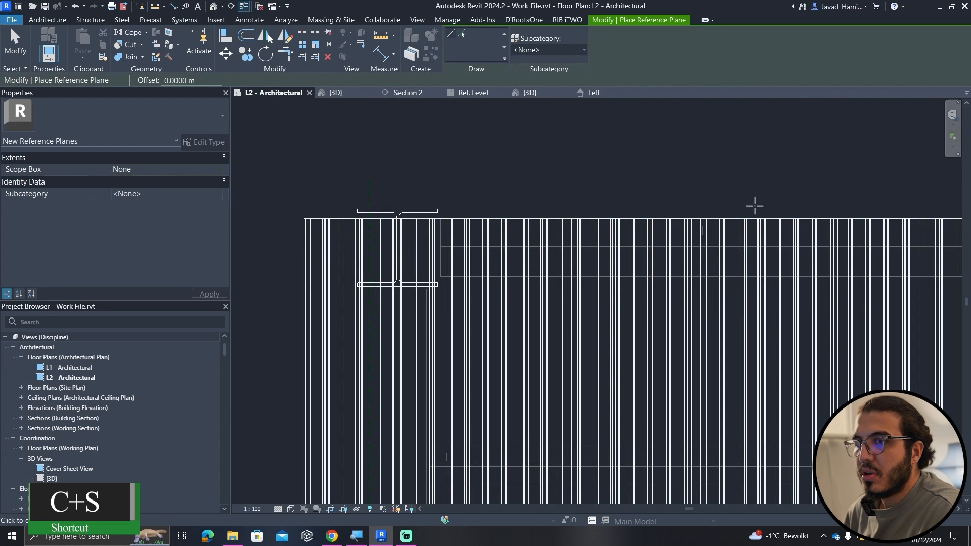
{"action": "scroll", "coordinate": [472, 257], "scroll_direction": "down", "scroll_amount": 4}
{"action": "middle_click_drag", "start_coordinate": [565, 314], "coordinate": [542, 308]}
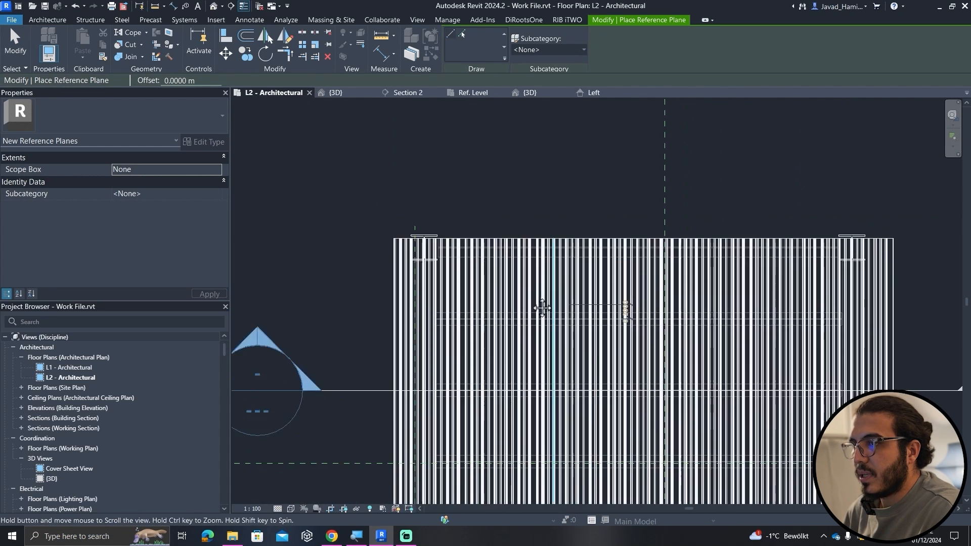
{"action": "scroll", "coordinate": [433, 367], "scroll_direction": "up", "scroll_amount": 6}
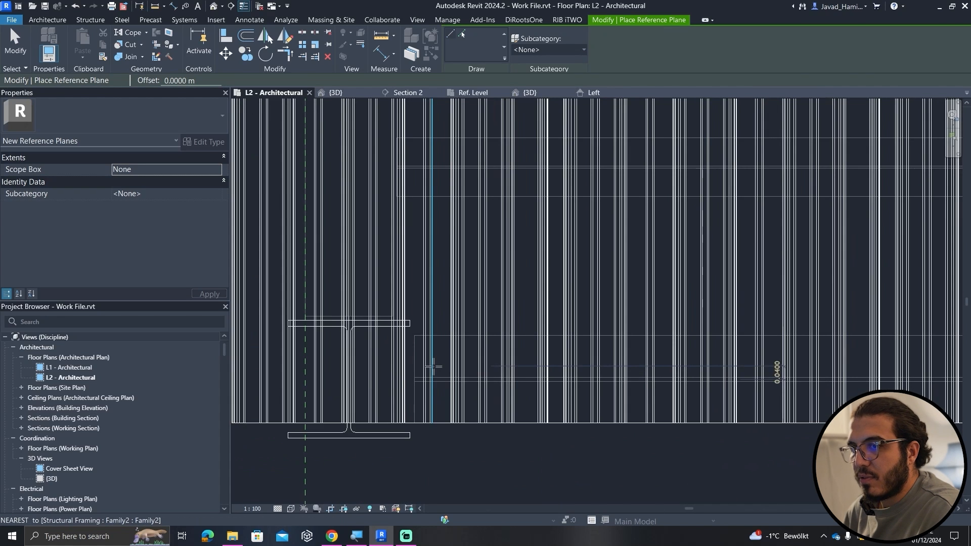
{"action": "scroll", "coordinate": [416, 411], "scroll_direction": "up", "scroll_amount": 3}
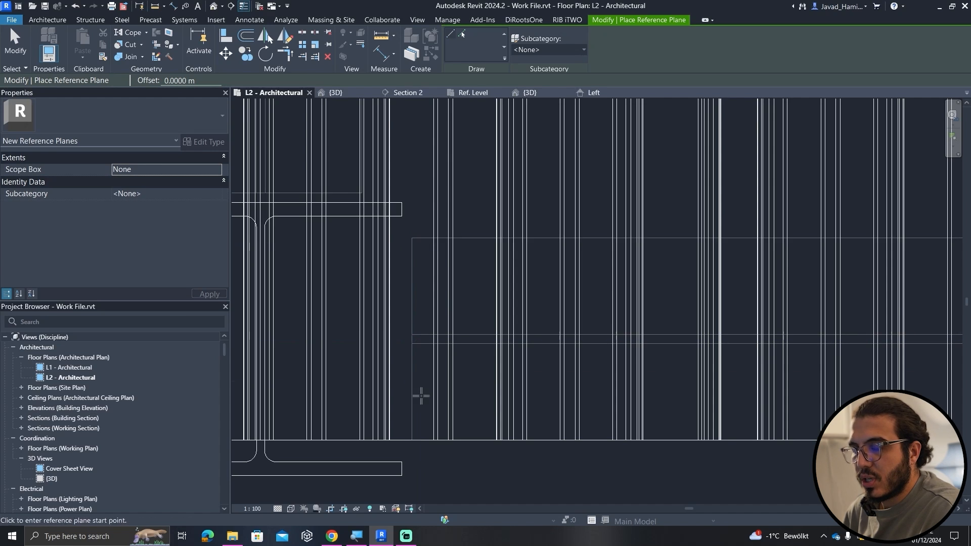
{"action": "scroll", "coordinate": [421, 396], "scroll_direction": "down", "scroll_amount": 6}
{"action": "left_click", "coordinate": [298, 382]}
{"action": "middle_click_drag", "start_coordinate": [760, 385], "coordinate": [405, 381]}
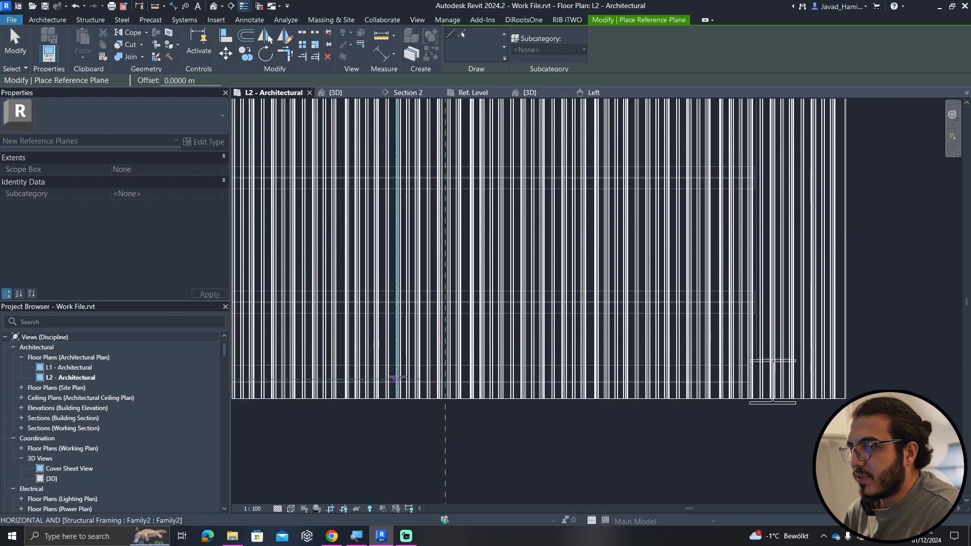
{"action": "left_click", "coordinate": [907, 377]}
{"action": "key", "text": "Escape"}
{"action": "middle_click_drag", "start_coordinate": [372, 145], "coordinate": [500, 158]}
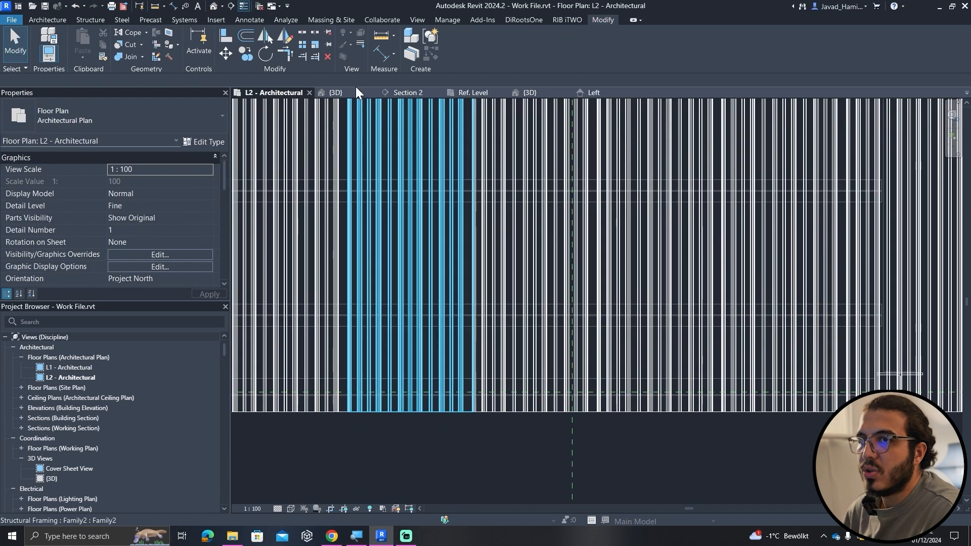
Cut the first three deck sheets from the left at the horizontal reference plane using Cut Geometry, and leave the command.
{"action": "left_click", "coordinate": [128, 44]}
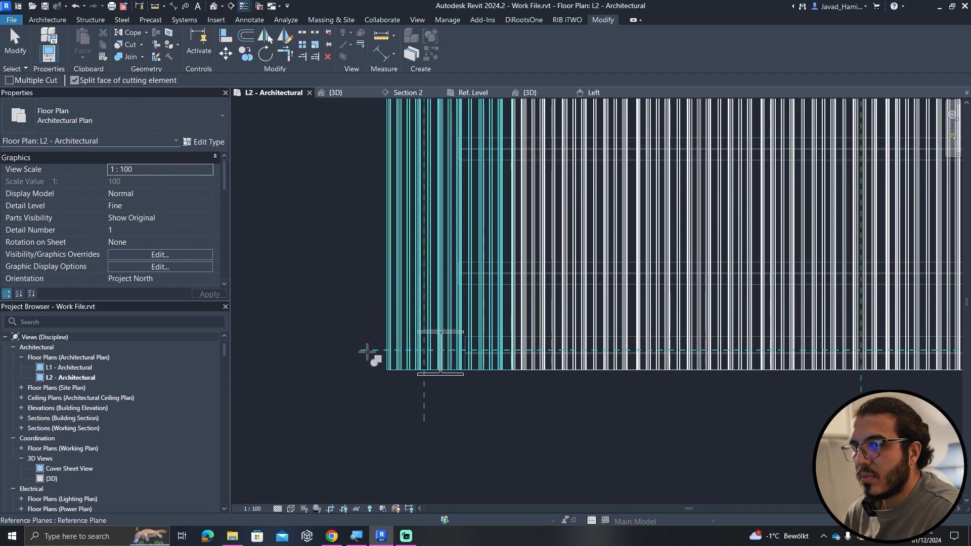
{"action": "left_click", "coordinate": [368, 354]}
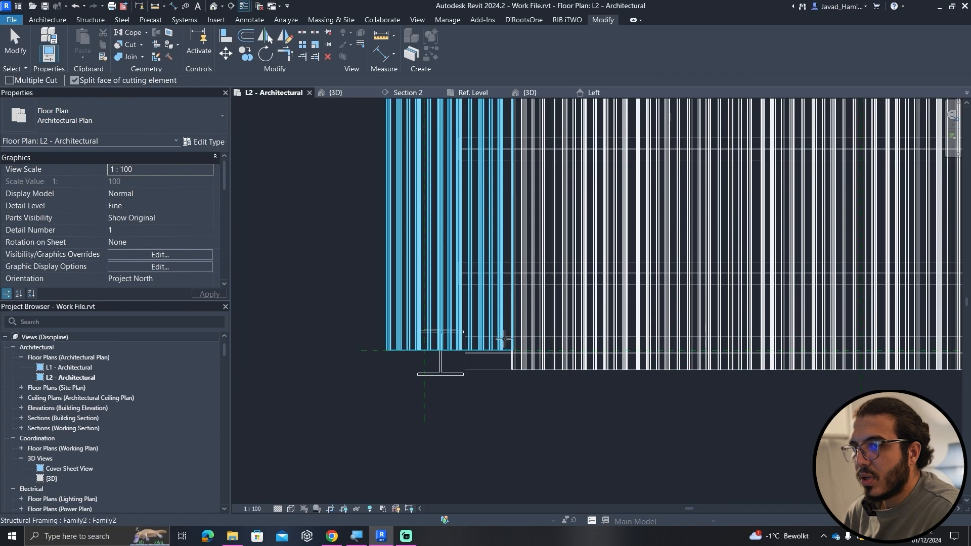
{"action": "left_click", "coordinate": [511, 338]}
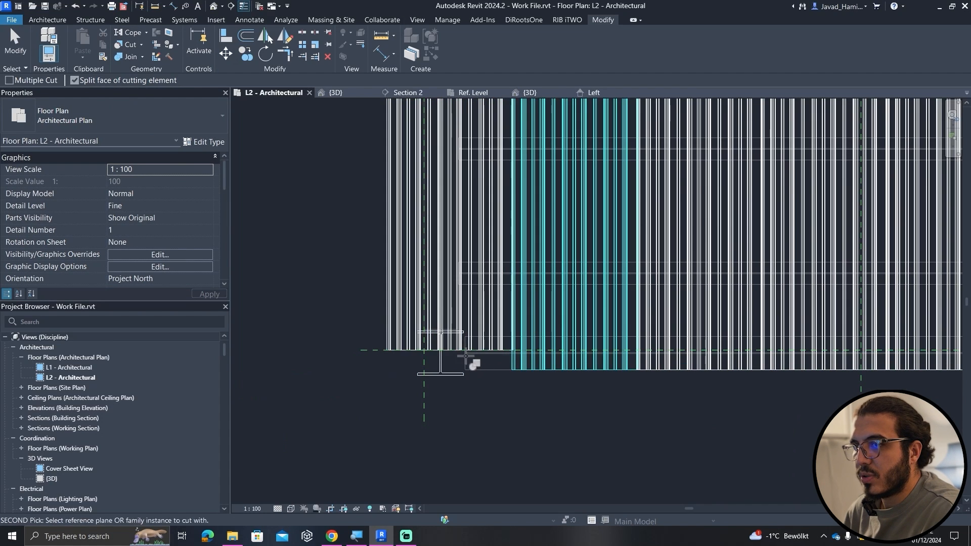
{"action": "left_click", "coordinate": [385, 351]}
{"action": "middle_click_drag", "start_coordinate": [737, 417], "coordinate": [590, 430]}
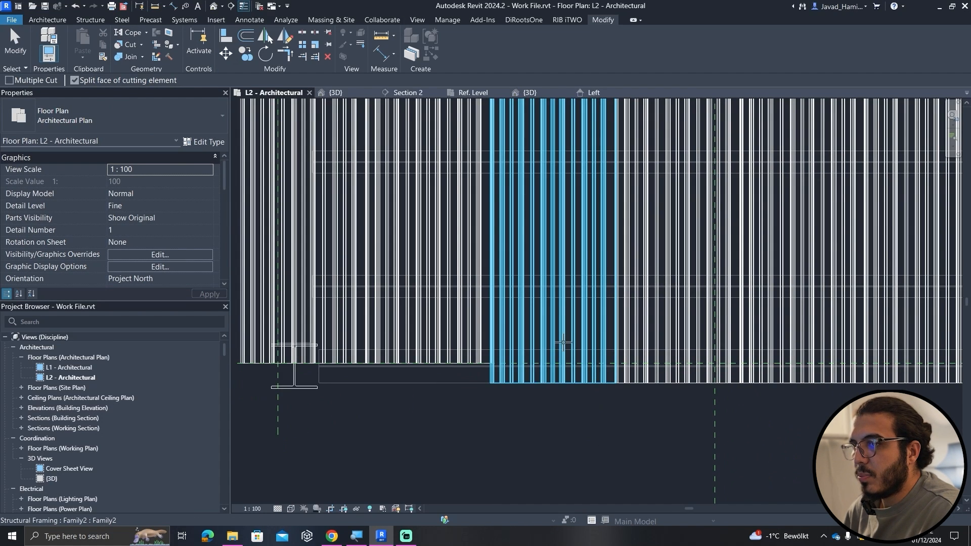
{"action": "left_click", "coordinate": [564, 343]}
{"action": "middle_click_drag", "start_coordinate": [393, 380], "coordinate": [550, 374]}
{"action": "left_click", "coordinate": [382, 360]}
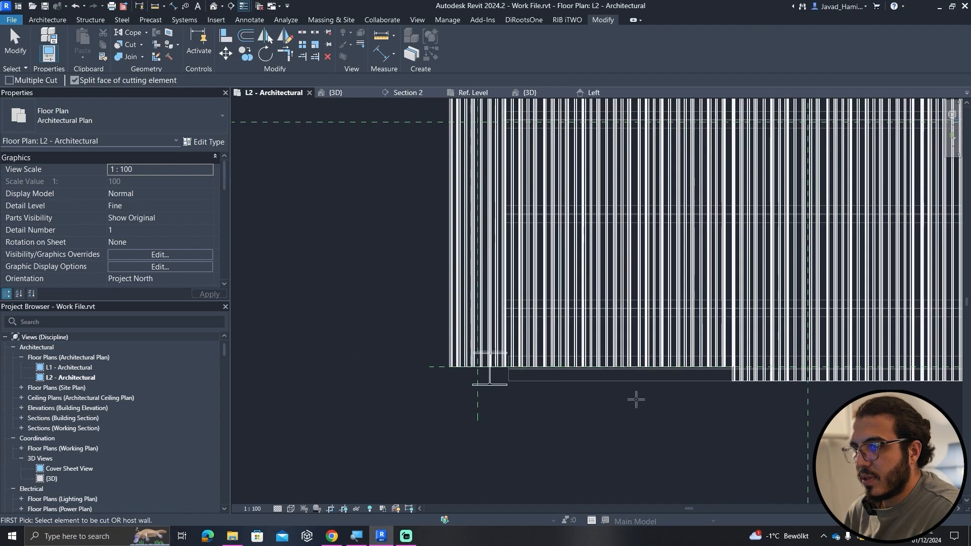
{"action": "scroll", "coordinate": [595, 371], "scroll_direction": "down", "scroll_amount": 2}
{"action": "left_click", "coordinate": [597, 366]}
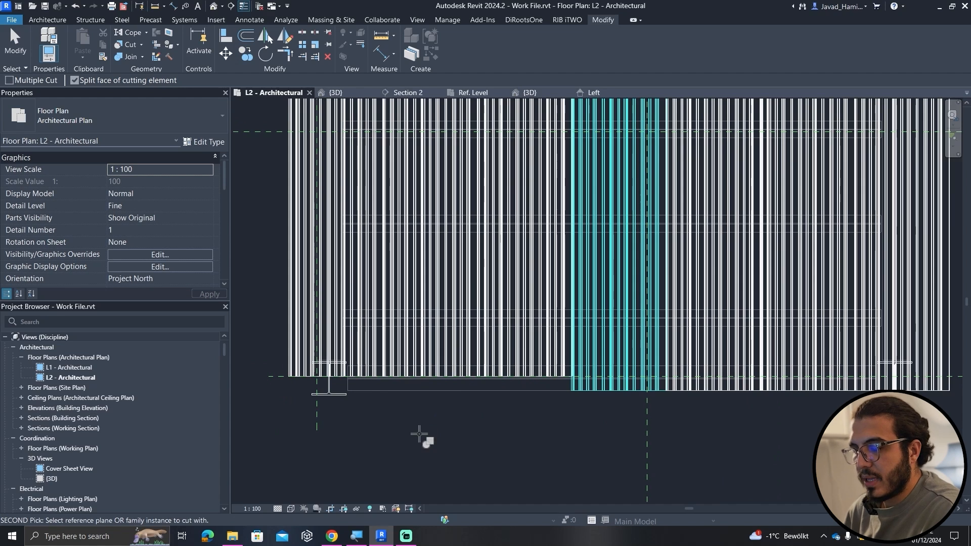
{"action": "key", "text": "Escape"}
{"action": "key", "text": "Escape"}
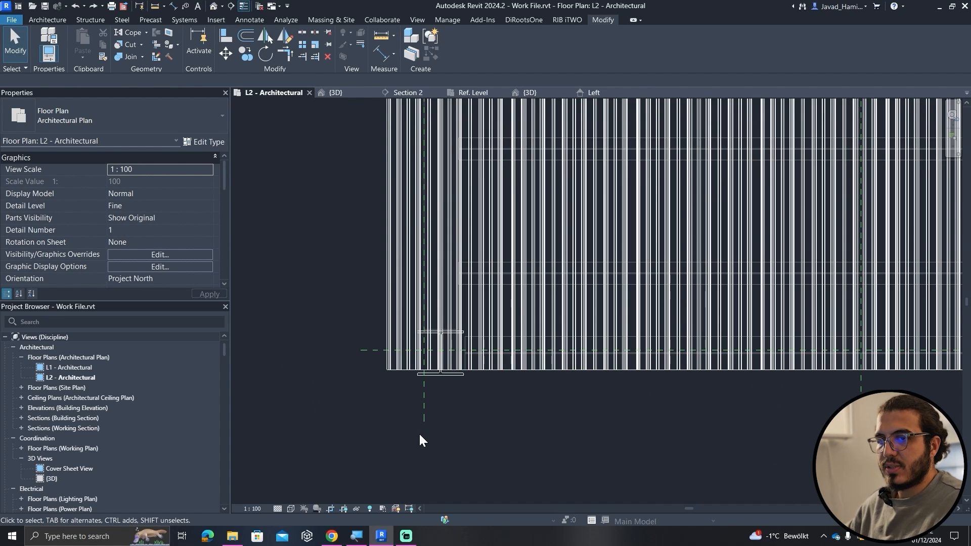
Delete the horizontal reference plane along the lower edge beam.
{"action": "left_click", "coordinate": [370, 353]}
{"action": "key", "text": "Delete"}
{"action": "scroll", "coordinate": [373, 354], "scroll_direction": "down", "scroll_amount": 3}
{"action": "middle_click_drag", "start_coordinate": [531, 372], "coordinate": [537, 504]}
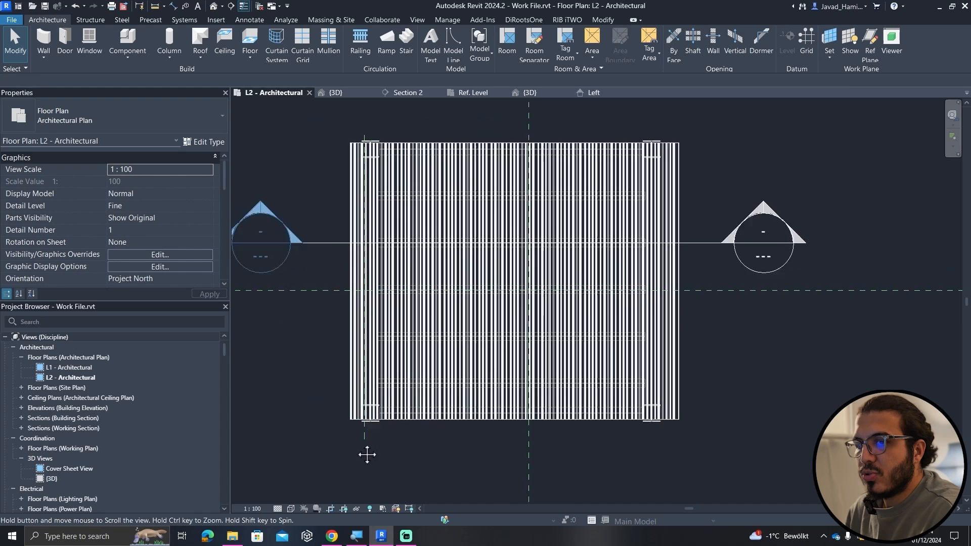
Start a By Face opening on the leftmost deck sheet in the L2 plan, near the upper-left column.
{"action": "middle_click_drag", "start_coordinate": [367, 455], "coordinate": [406, 491]}
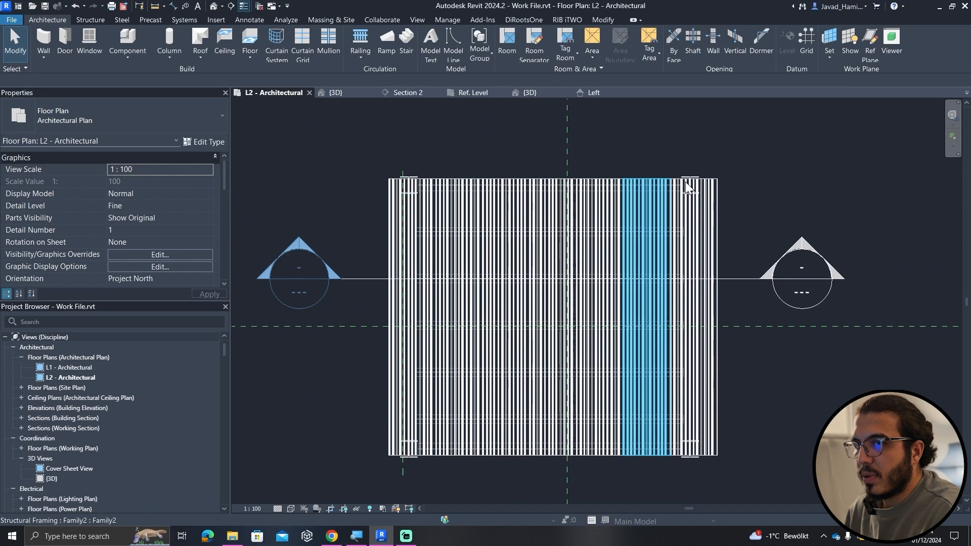
{"action": "middle_click_drag", "start_coordinate": [551, 169], "coordinate": [572, 168]}
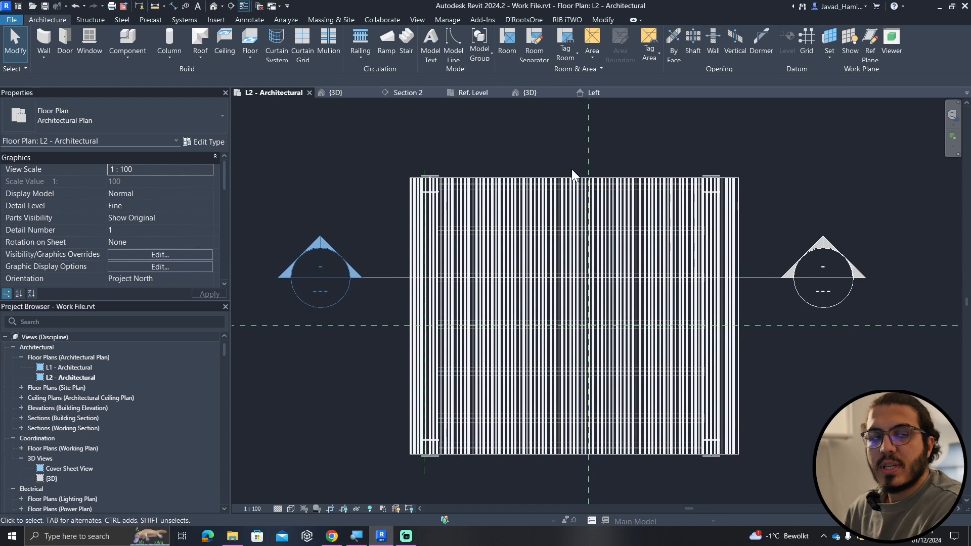
{"action": "left_click", "coordinate": [96, 20]}
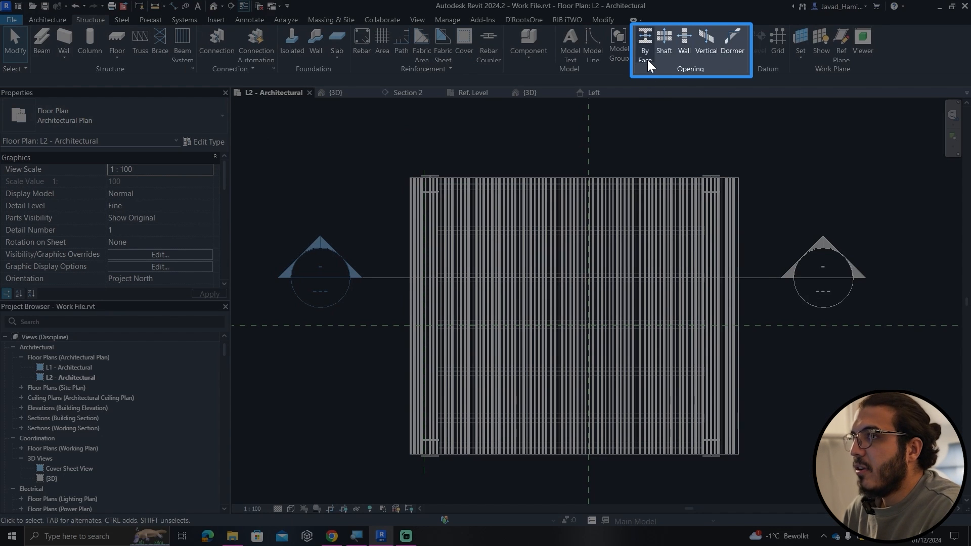
{"action": "left_click", "coordinate": [646, 41]}
{"action": "scroll", "coordinate": [365, 182], "scroll_direction": "up", "scroll_amount": 2}
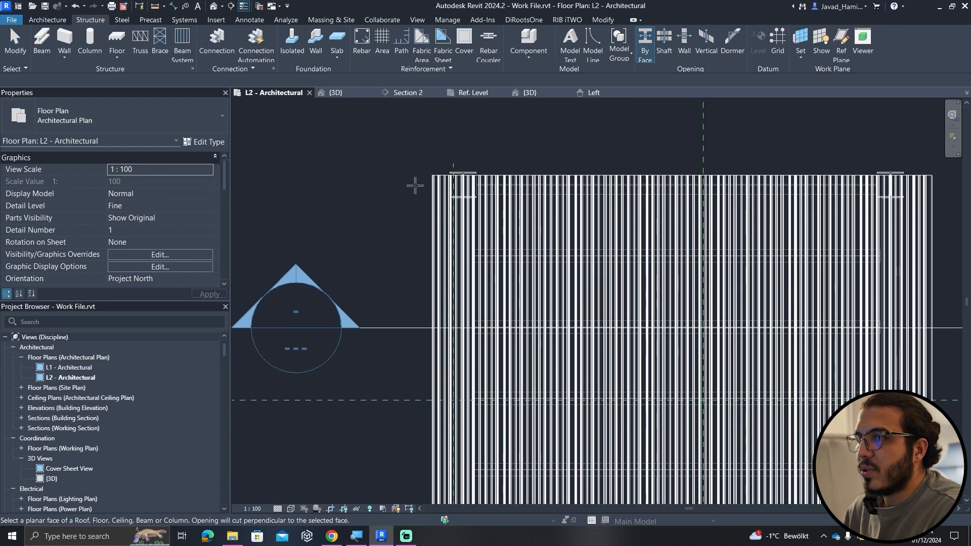
{"action": "scroll", "coordinate": [441, 189], "scroll_direction": "up", "scroll_amount": 2}
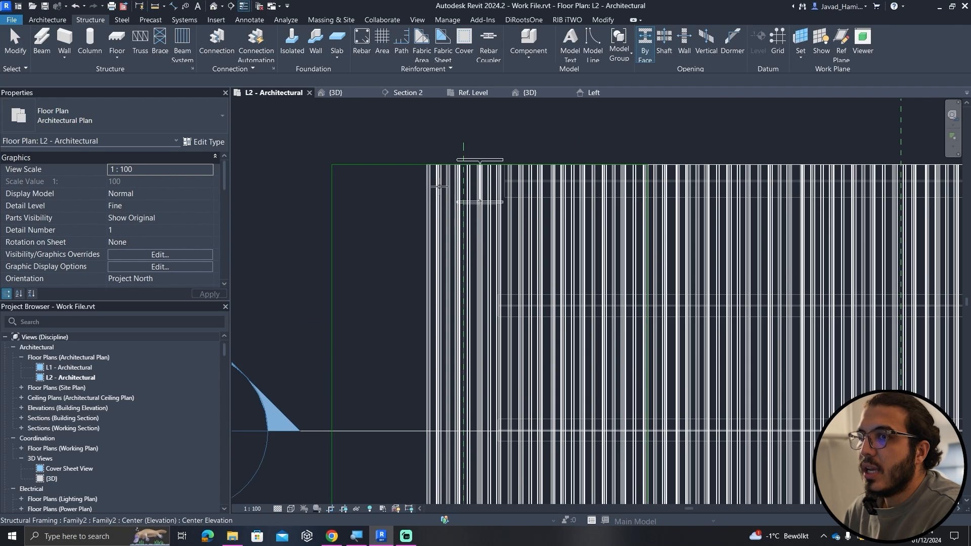
{"action": "left_click", "coordinate": [440, 187]}
{"action": "scroll", "coordinate": [451, 216], "scroll_direction": "up", "scroll_amount": 4}
{"action": "middle_click_drag", "start_coordinate": [500, 245], "coordinate": [509, 313]}
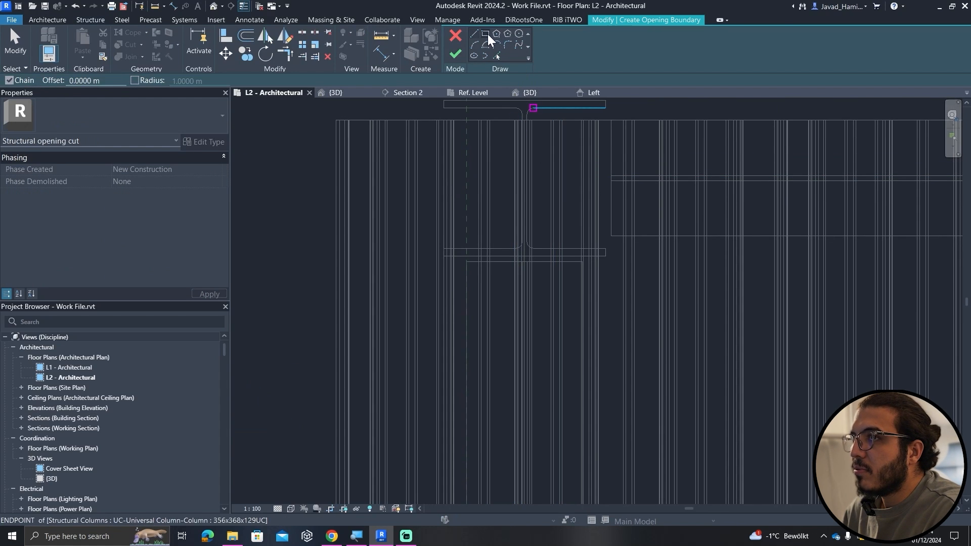
Sketch a rectangular opening boundary from the vertical reference plane at the upper-left column to outside the deck's lower-left corner.
{"action": "left_click", "coordinate": [487, 34]}
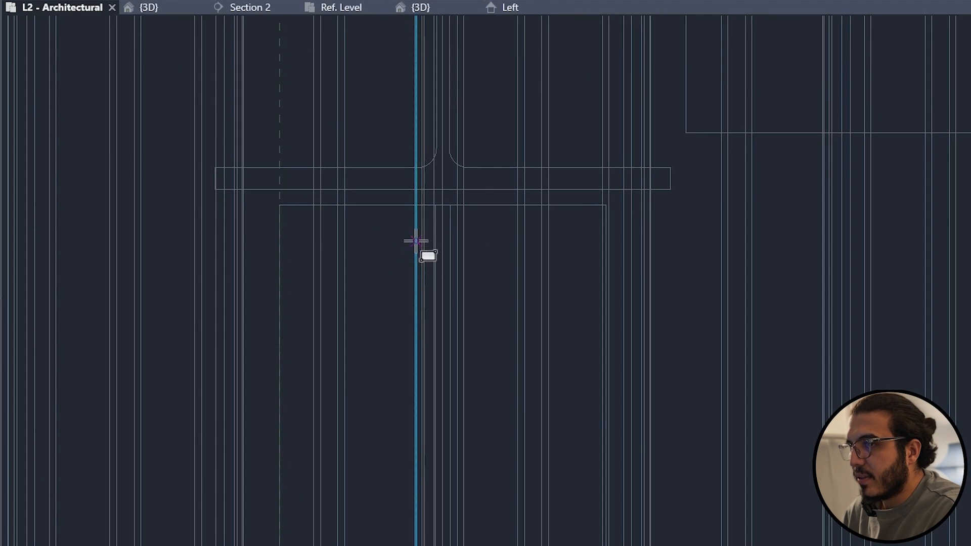
{"action": "scroll", "coordinate": [416, 241], "scroll_direction": "up", "scroll_amount": 2}
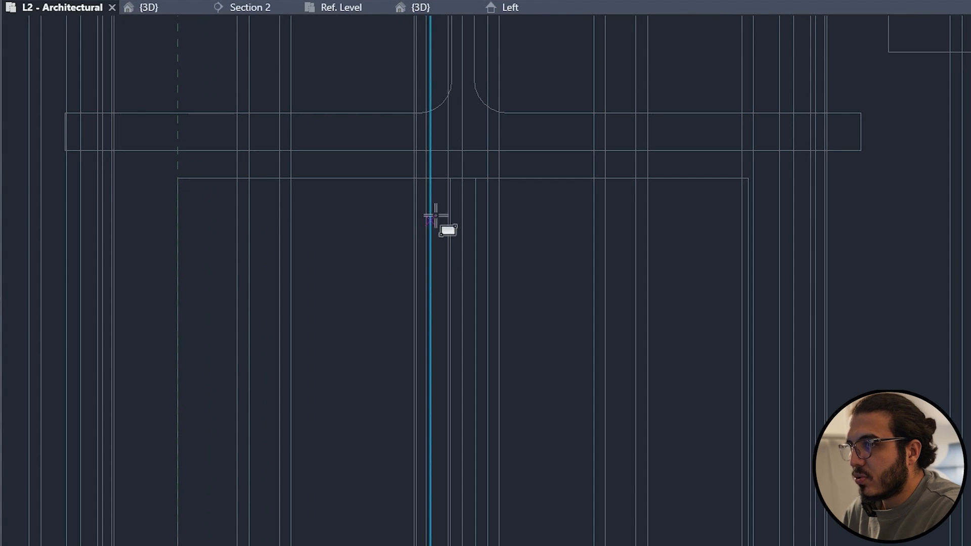
{"action": "scroll", "coordinate": [363, 202], "scroll_direction": "down", "scroll_amount": 5}
{"action": "middle_click_drag", "start_coordinate": [377, 238], "coordinate": [409, 320]}
{"action": "scroll", "coordinate": [361, 292], "scroll_direction": "up", "scroll_amount": 3}
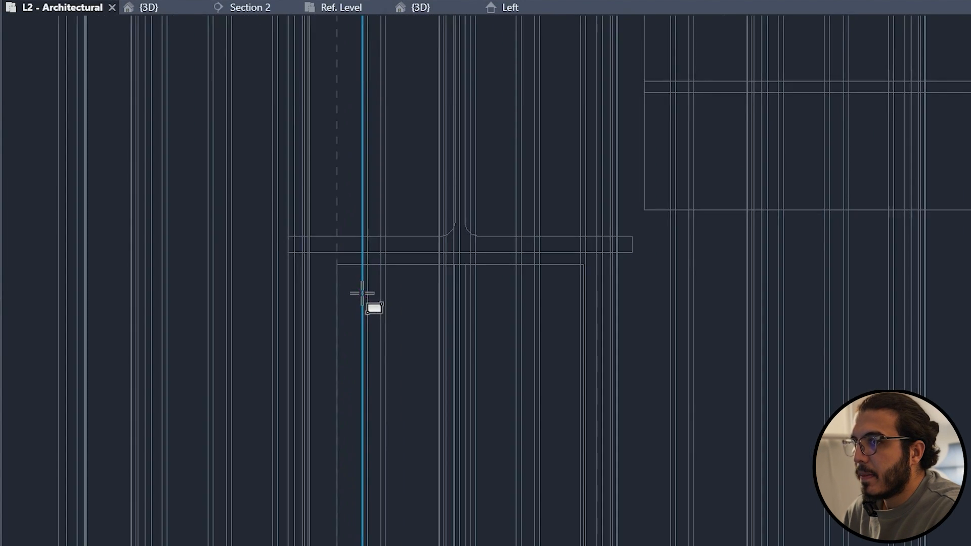
{"action": "left_click", "coordinate": [329, 256]}
{"action": "scroll", "coordinate": [266, 415], "scroll_direction": "down", "scroll_amount": 2}
{"action": "scroll", "coordinate": [266, 416], "scroll_direction": "down", "scroll_amount": 3}
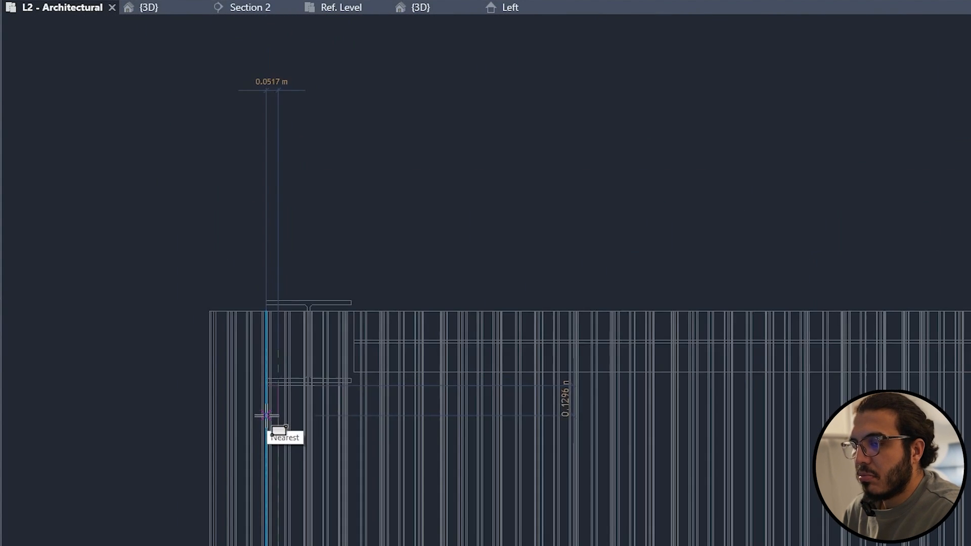
{"action": "mouse_move", "coordinate": [263, 457]}
{"action": "middle_mouse_down"}
{"action": "mouse_move", "coordinate": [260, 358]}
{"action": "mouse_move", "coordinate": [299, 181]}
{"action": "middle_mouse_up"}
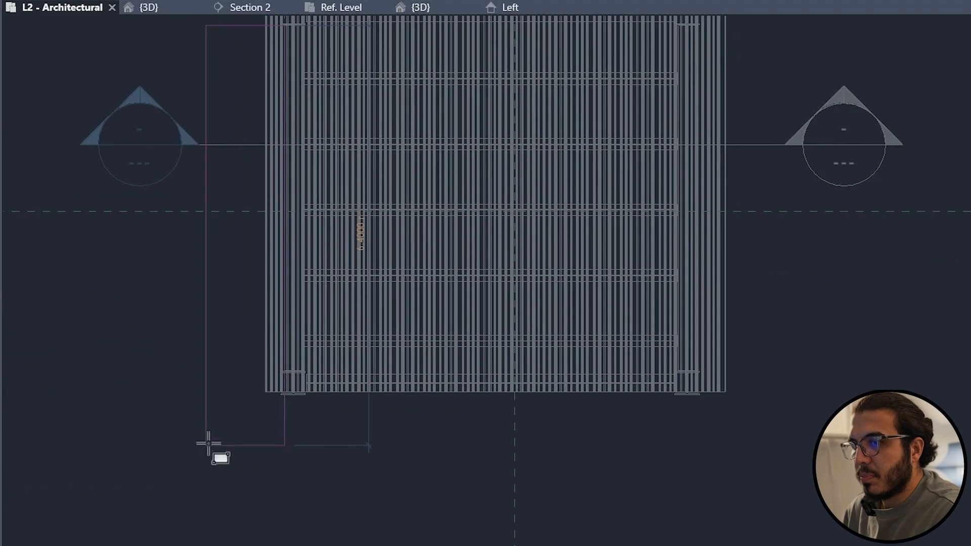
{"action": "left_click", "coordinate": [210, 399]}
Move the boundary's upper edge above the deck's upper edge, then finish the opening and deselect it.
{"action": "scroll", "coordinate": [223, 414], "scroll_direction": "down", "scroll_amount": 2}
{"action": "scroll", "coordinate": [220, 365], "scroll_direction": "up", "scroll_amount": 3}
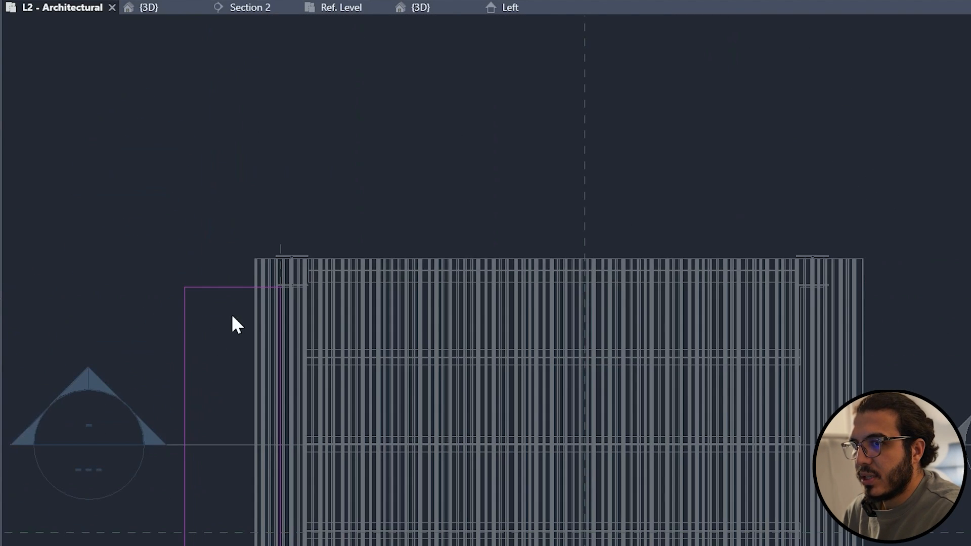
{"action": "left_click_drag", "start_coordinate": [238, 288], "coordinate": [236, 238]}
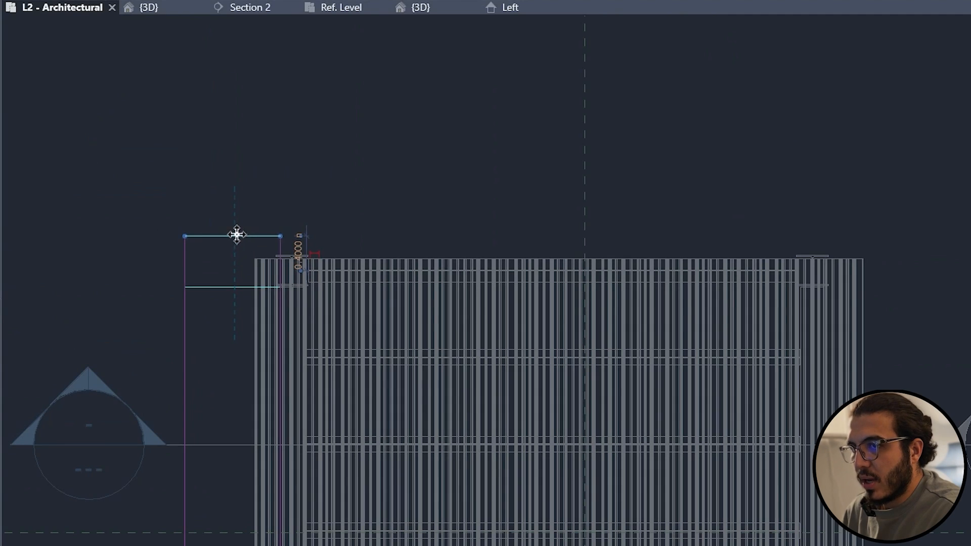
{"action": "scroll", "coordinate": [271, 292], "scroll_direction": "down", "scroll_amount": 2}
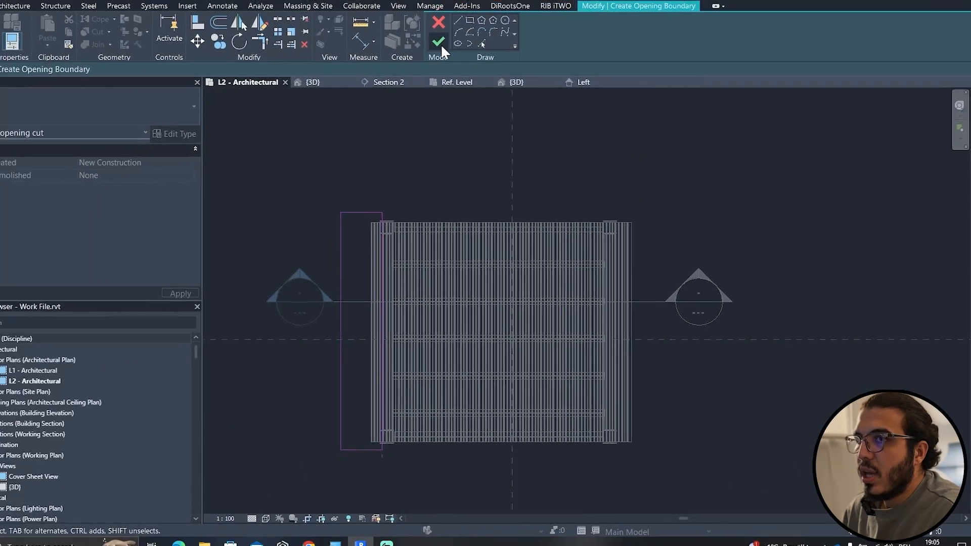
{"action": "left_click", "coordinate": [441, 40]}
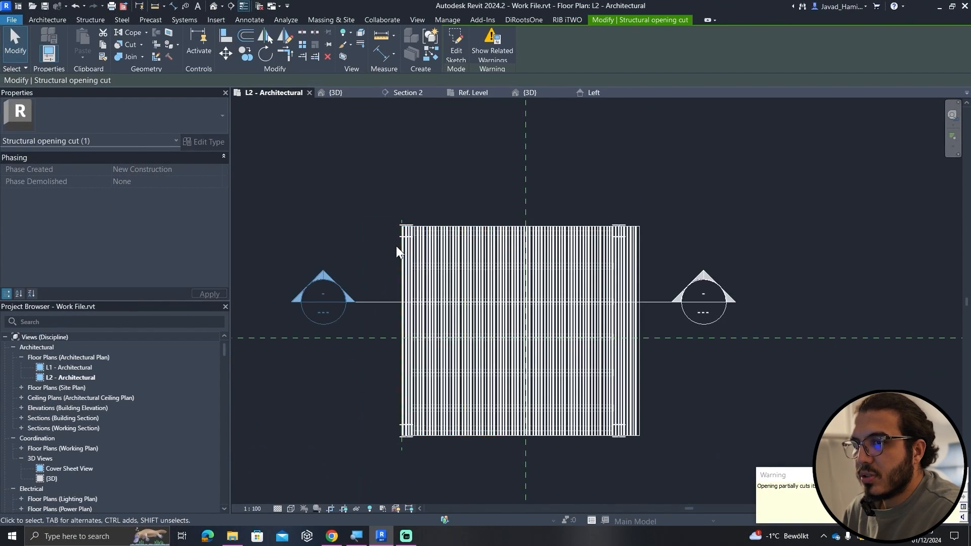
{"action": "scroll", "coordinate": [396, 246], "scroll_direction": "up", "scroll_amount": 5}
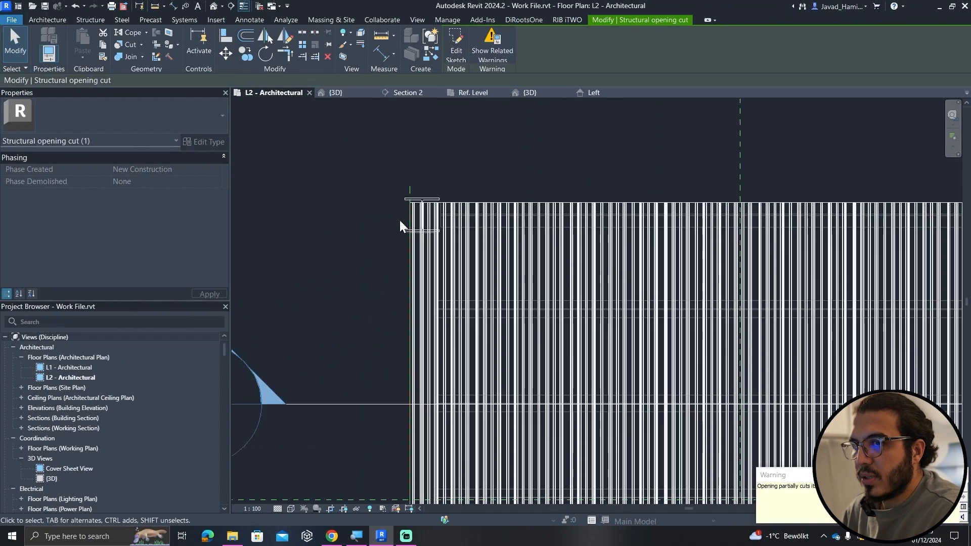
{"action": "scroll", "coordinate": [451, 248], "scroll_direction": "down", "scroll_amount": 4}
{"action": "middle_click_drag", "start_coordinate": [635, 332], "coordinate": [491, 275]}
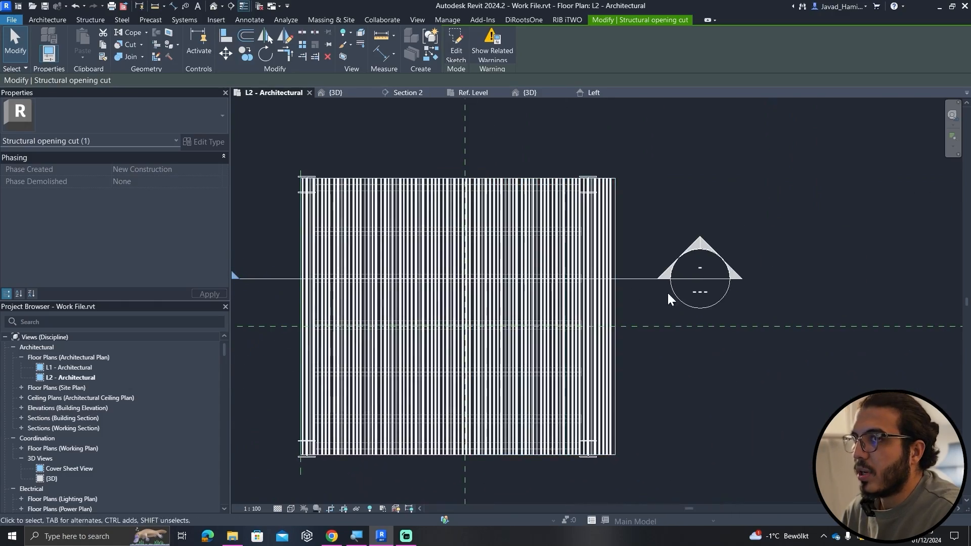
{"action": "left_click", "coordinate": [385, 117]}
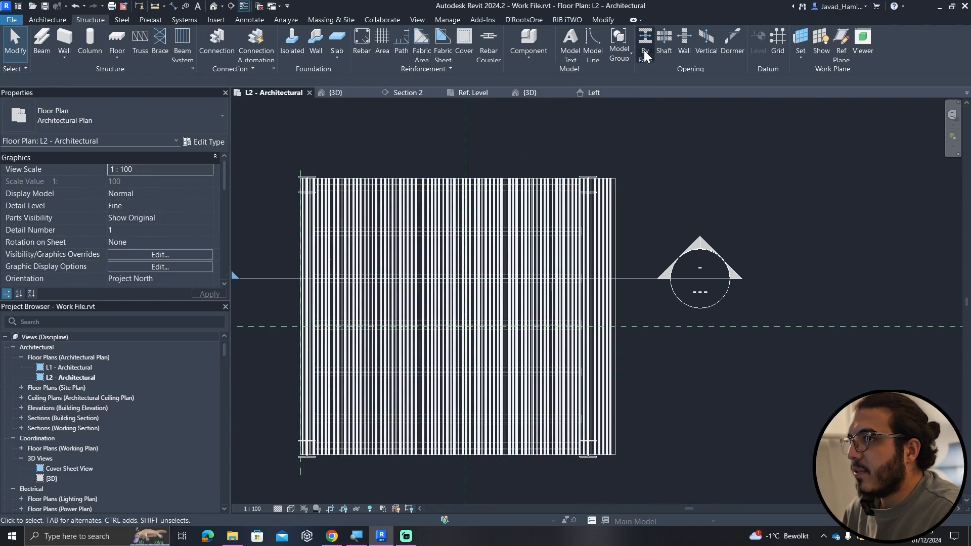
Inspect the trimmed deck floor in the project's 3D view from another angle.
{"action": "scroll", "coordinate": [561, 283], "scroll_direction": "up", "scroll_amount": 2}
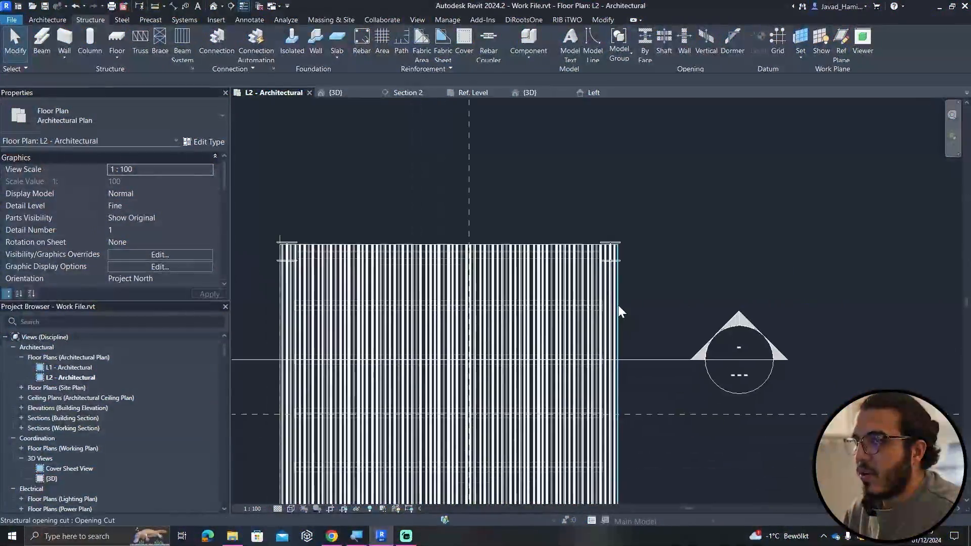
{"action": "left_click", "coordinate": [335, 93]}
{"action": "middle_click_drag", "start_coordinate": [435, 257], "coordinate": [624, 446], "text": "shift"}
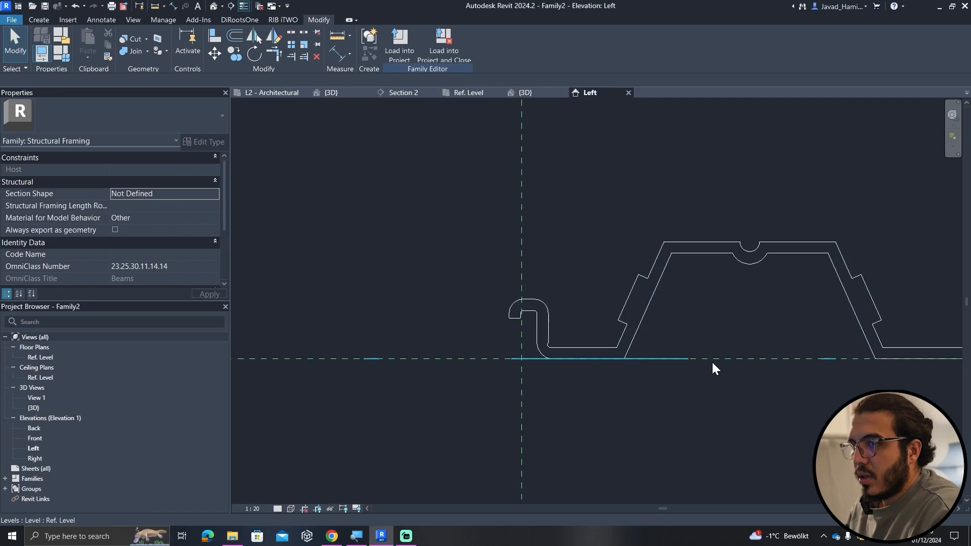
Open the deck extrusion's profile sketch for editing in the Family2 left elevation.
{"action": "scroll", "coordinate": [712, 360], "scroll_direction": "down", "scroll_amount": 6}
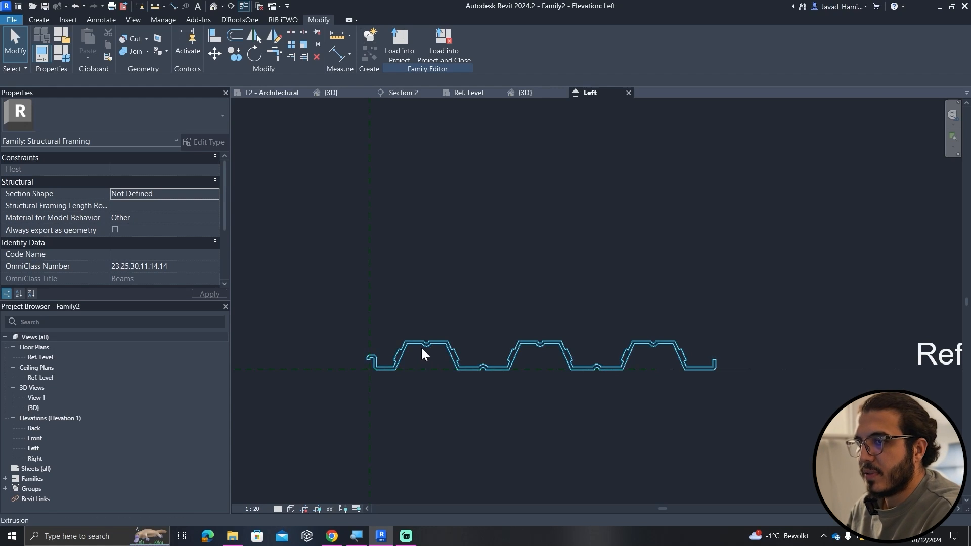
{"action": "left_click", "coordinate": [422, 350]}
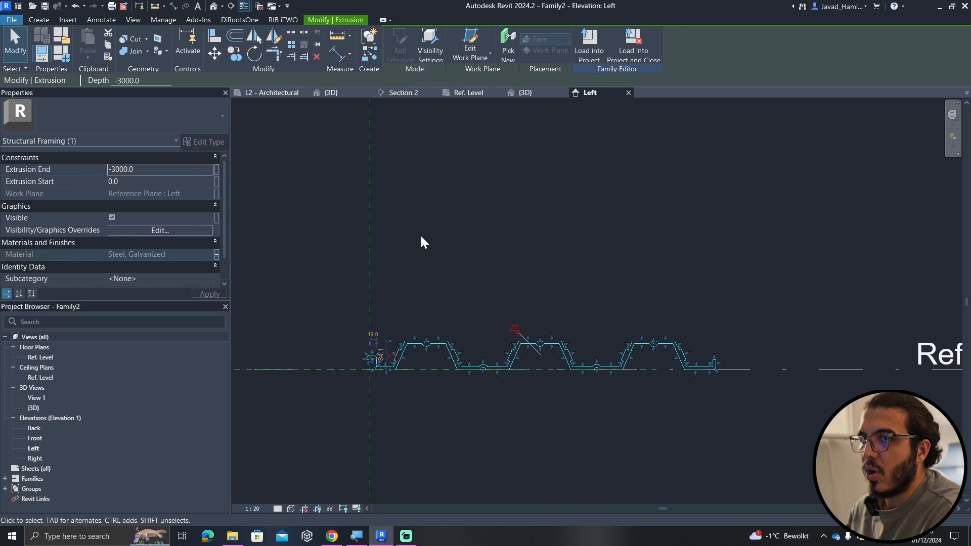
{"action": "left_click", "coordinate": [404, 45]}
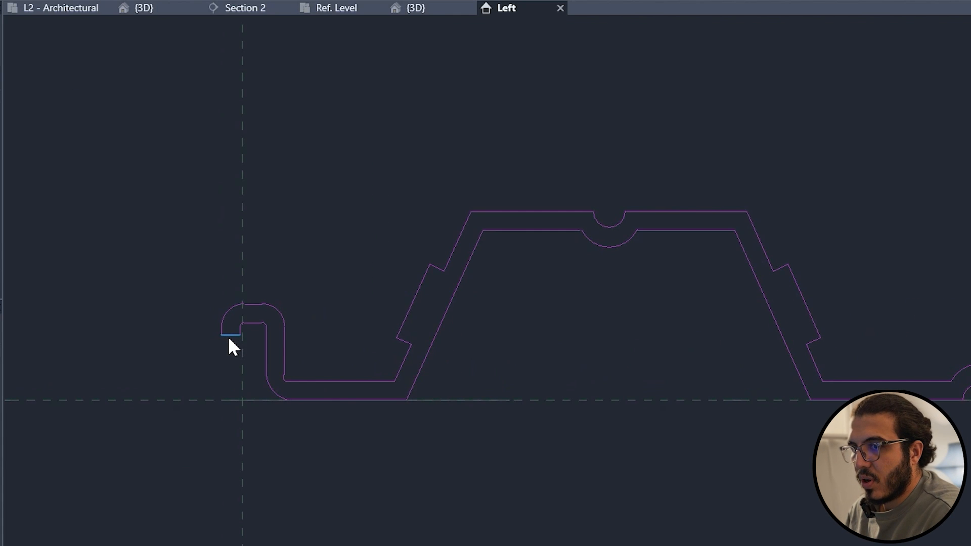
Examine the deck profile sketch from its hooked end to the upturned lip at the opposite end.
{"action": "left_click", "coordinate": [229, 336]}
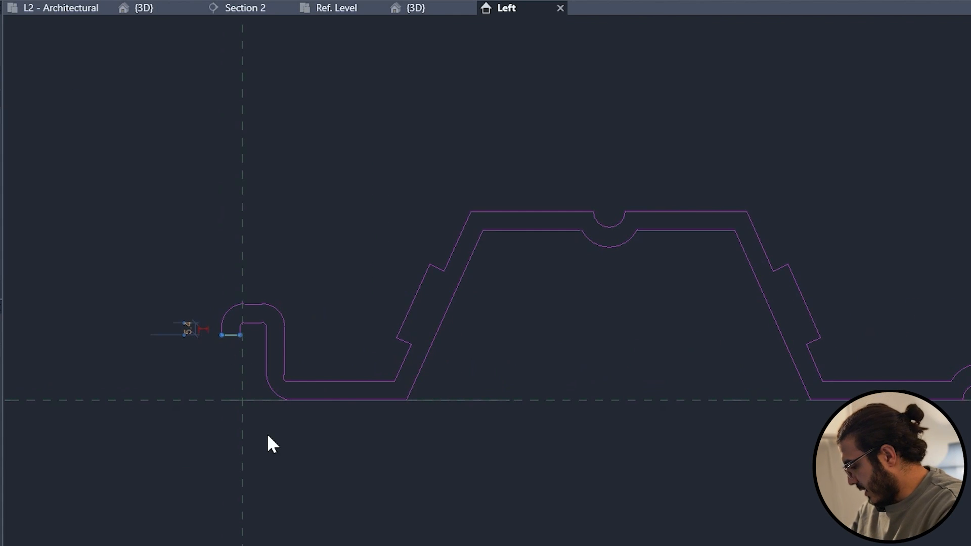
{"action": "left_click", "coordinate": [267, 436]}
{"action": "scroll", "coordinate": [296, 454], "scroll_direction": "down", "scroll_amount": 3}
{"action": "middle_click_drag", "start_coordinate": [695, 518], "coordinate": [221, 456]}
{"action": "middle_click_drag", "start_coordinate": [855, 402], "coordinate": [541, 410]}
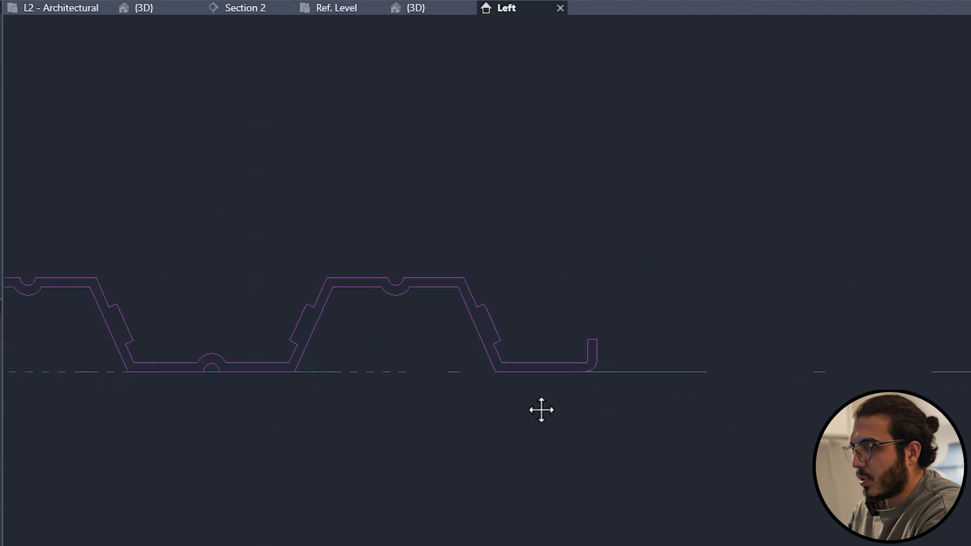
Copy the connected upper outline of the deck profile sketch to the clipboard.
{"action": "scroll", "coordinate": [577, 350], "scroll_direction": "up", "scroll_amount": 3}
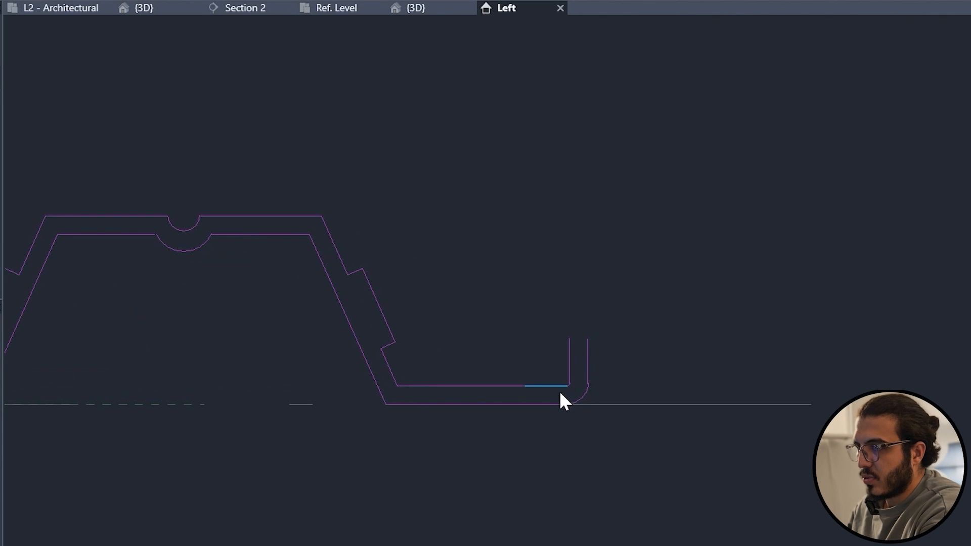
{"action": "scroll", "coordinate": [570, 369], "scroll_direction": "down", "scroll_amount": 2}
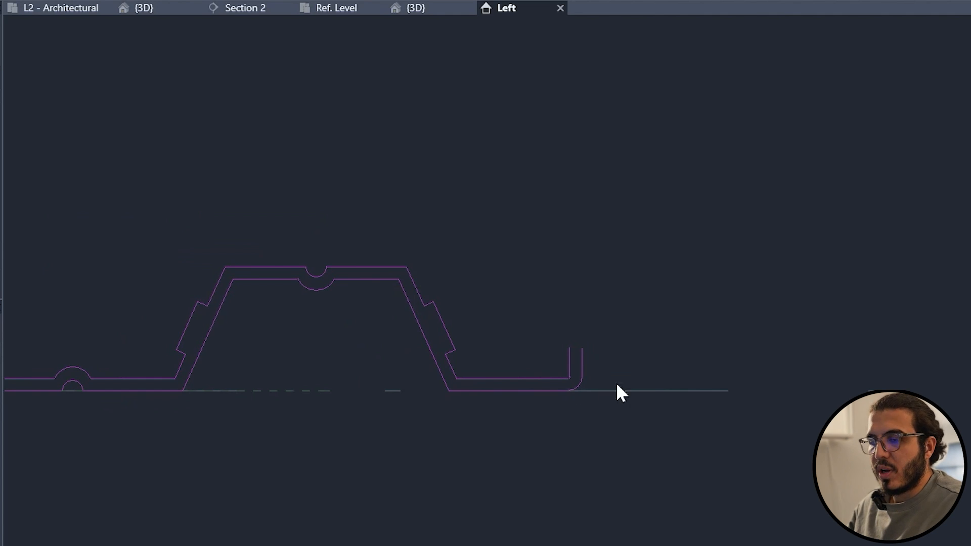
{"action": "key", "text": "Tab"}
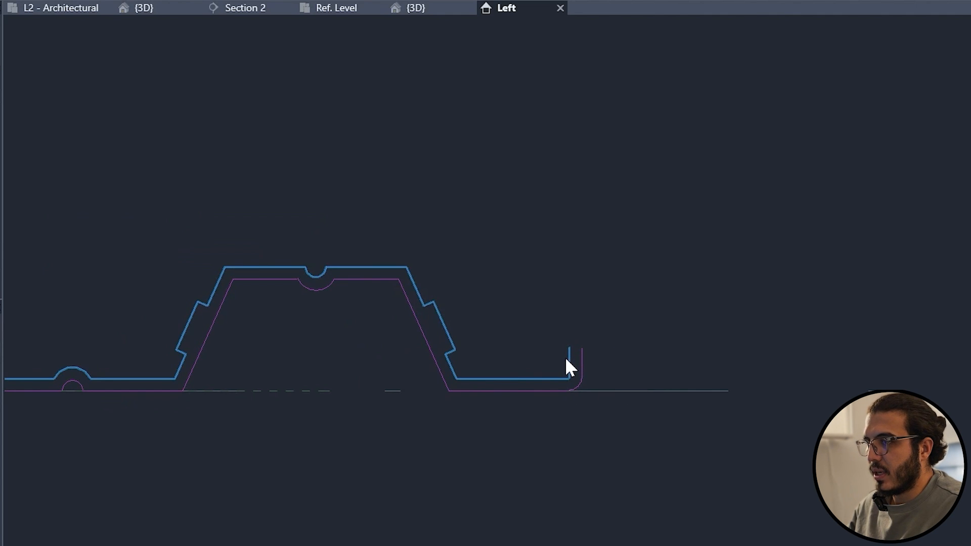
{"action": "left_click", "coordinate": [566, 360]}
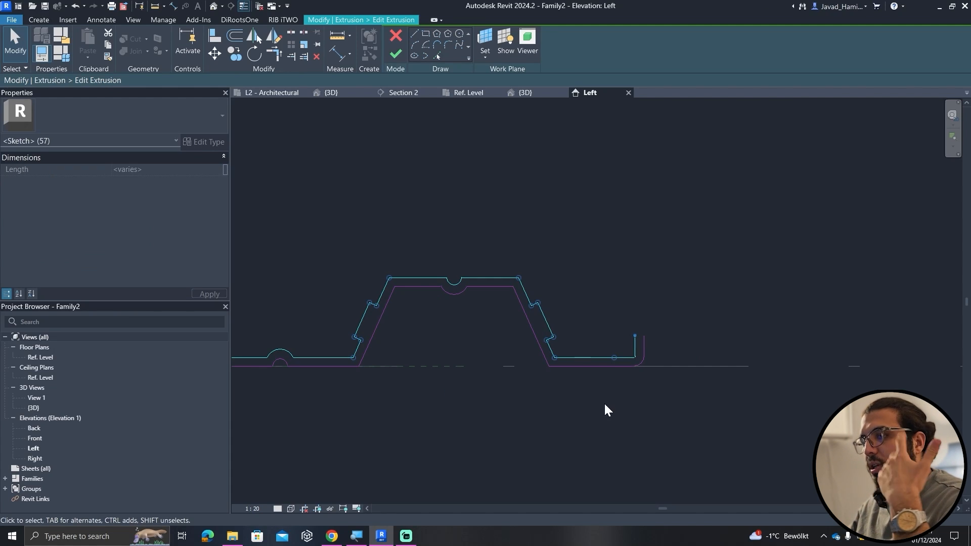
{"action": "left_click", "coordinate": [605, 405]}
Close both open ends of the deck profile with short straight lines and finish editing the extrusion.
{"action": "left_click", "coordinate": [415, 34]}
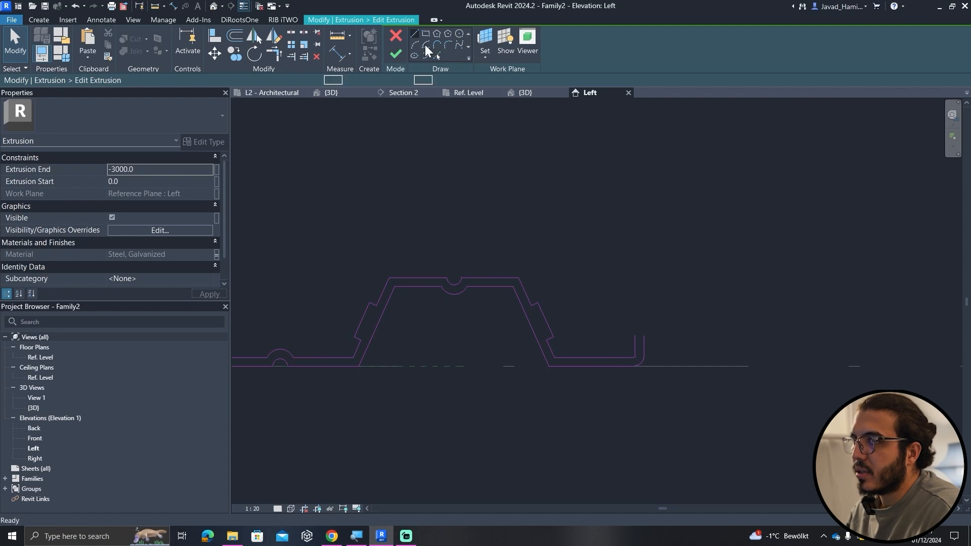
{"action": "left_click", "coordinate": [643, 335]}
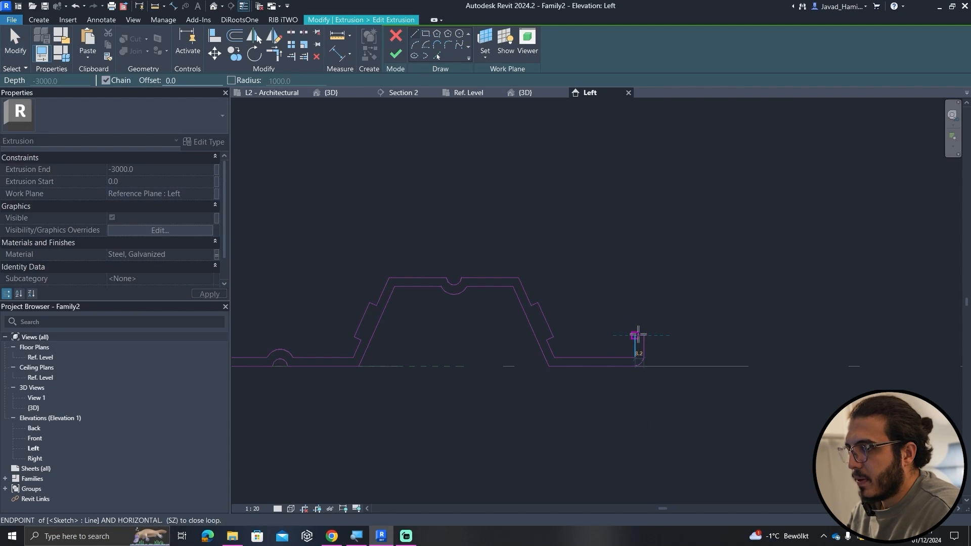
{"action": "scroll", "coordinate": [469, 395], "scroll_direction": "down", "scroll_amount": 3}
{"action": "middle_click_drag", "start_coordinate": [349, 397], "coordinate": [715, 375]}
{"action": "scroll", "coordinate": [329, 348], "scroll_direction": "up", "scroll_amount": 3}
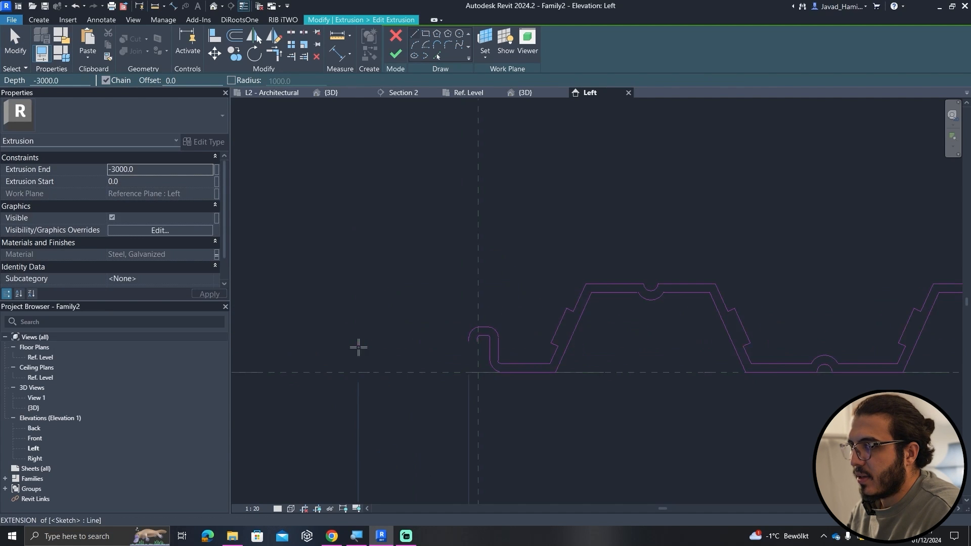
{"action": "scroll", "coordinate": [531, 329], "scroll_direction": "up", "scroll_amount": 3}
{"action": "scroll", "coordinate": [439, 347], "scroll_direction": "up", "scroll_amount": 2}
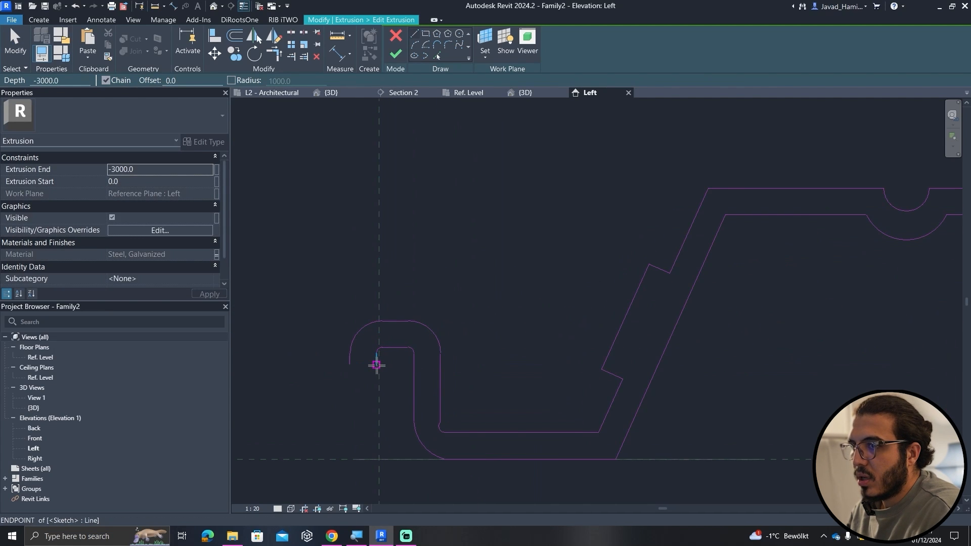
{"action": "left_click", "coordinate": [376, 365]}
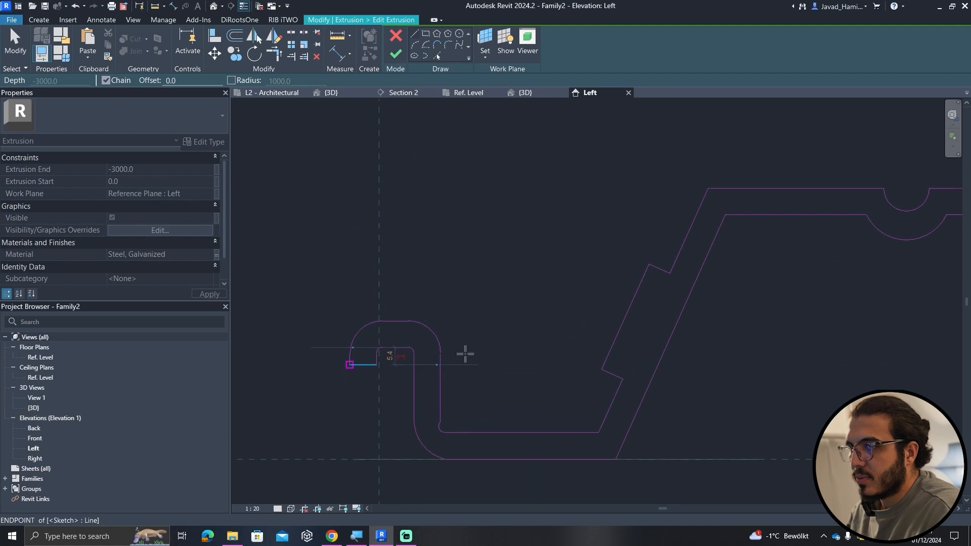
{"action": "left_click", "coordinate": [350, 364]}
{"action": "left_click", "coordinate": [396, 53]}
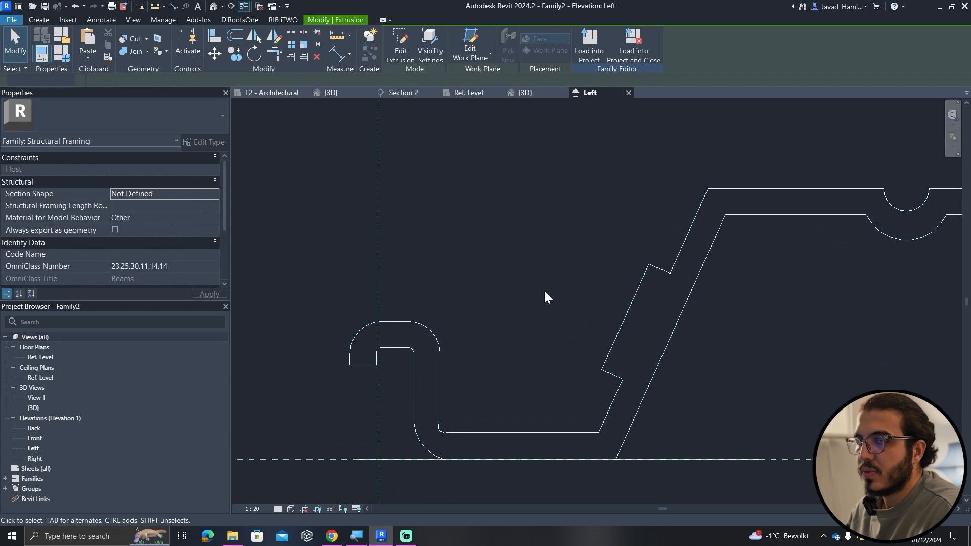
{"action": "scroll", "coordinate": [545, 293], "scroll_direction": "down", "scroll_amount": 3}
{"action": "key", "text": "Escape"}
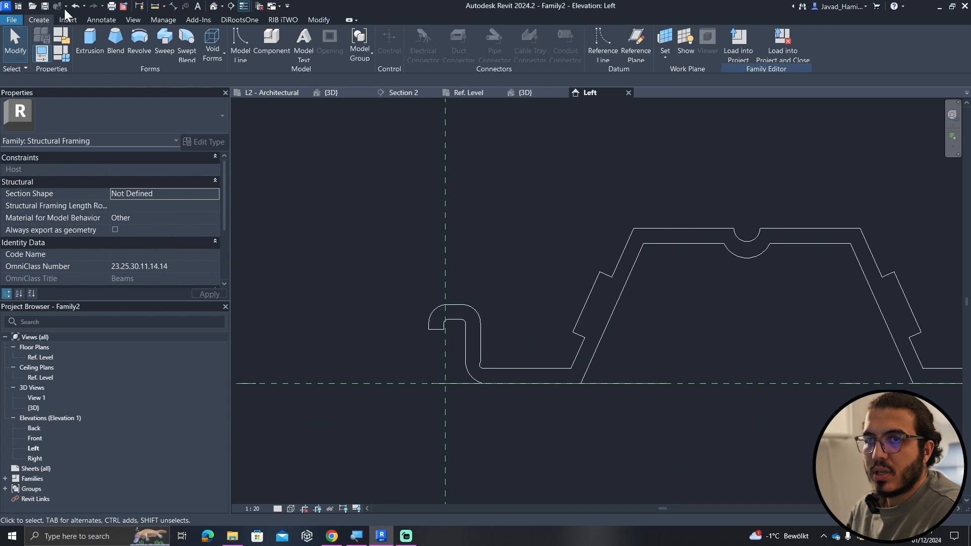
Start a new extrusion sketch on the work plane Reference Plane : Left.
{"action": "left_click", "coordinate": [89, 42]}
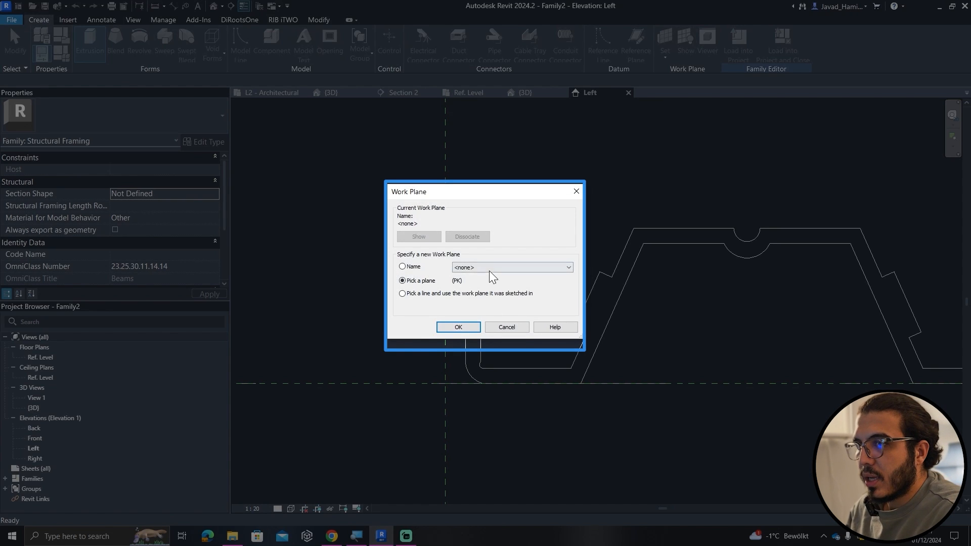
{"action": "left_click", "coordinate": [490, 271]}
{"action": "left_click", "coordinate": [522, 313]}
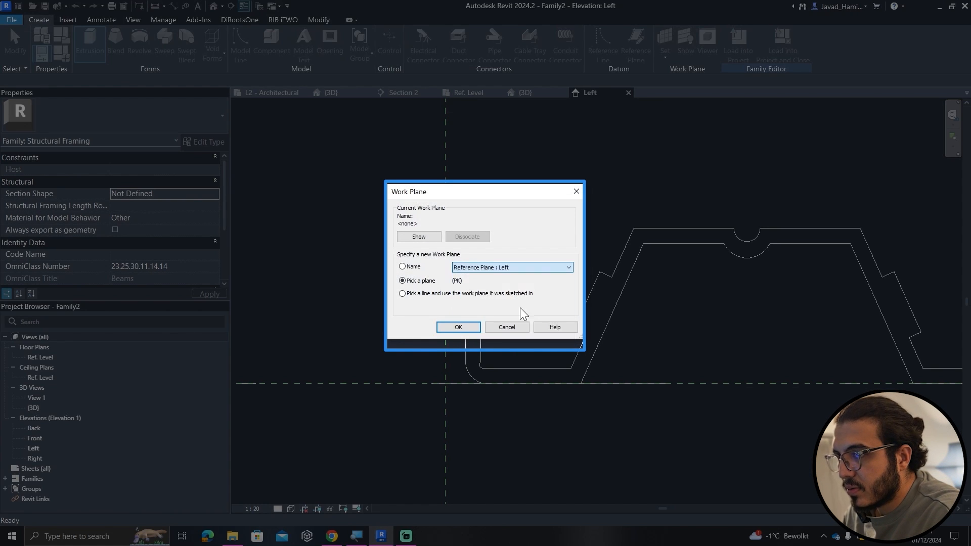
{"action": "left_click", "coordinate": [457, 327]}
Paste the copied outline into the new sketch, placing it above the existing deck profile.
{"action": "scroll", "coordinate": [532, 334], "scroll_direction": "down", "scroll_amount": 2}
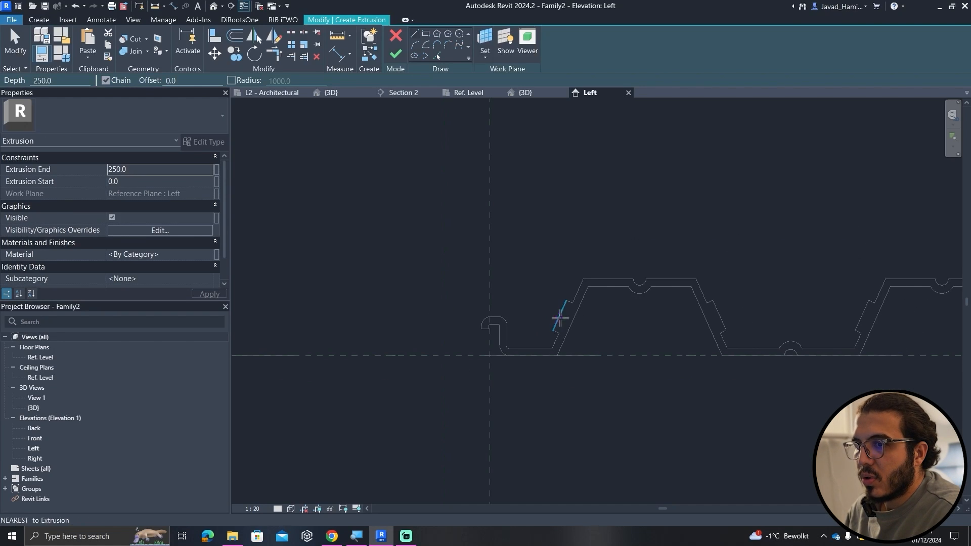
{"action": "middle_click_drag", "start_coordinate": [531, 355], "coordinate": [477, 330]}
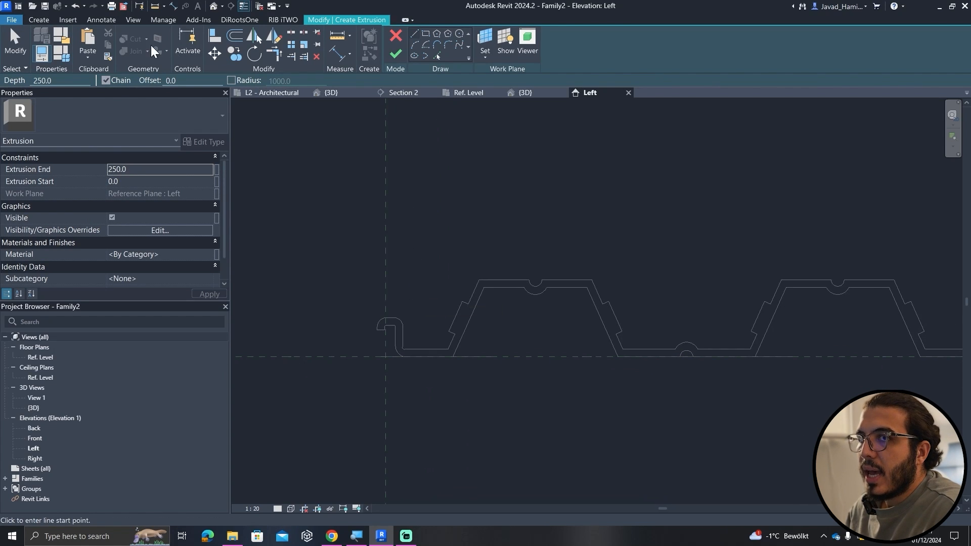
{"action": "left_click", "coordinate": [80, 56]}
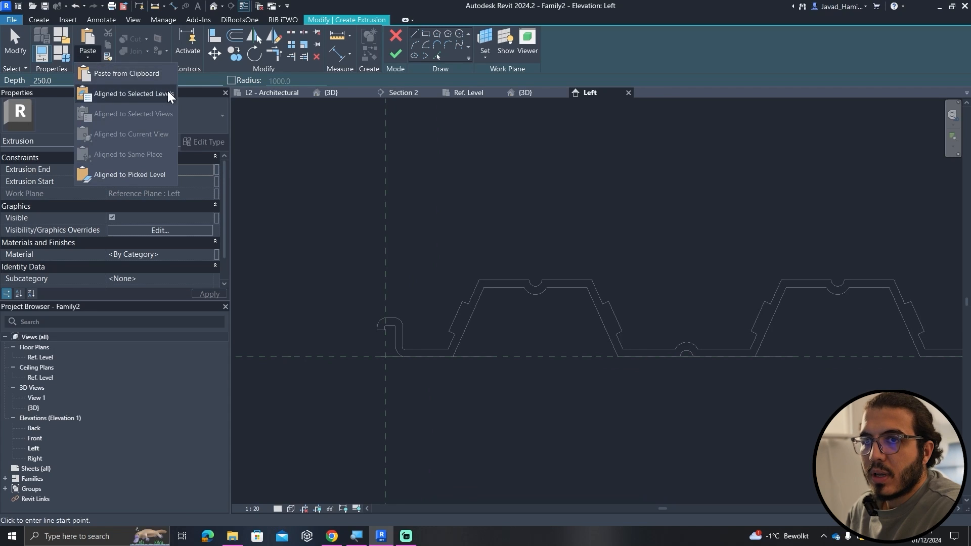
{"action": "left_click", "coordinate": [167, 74]}
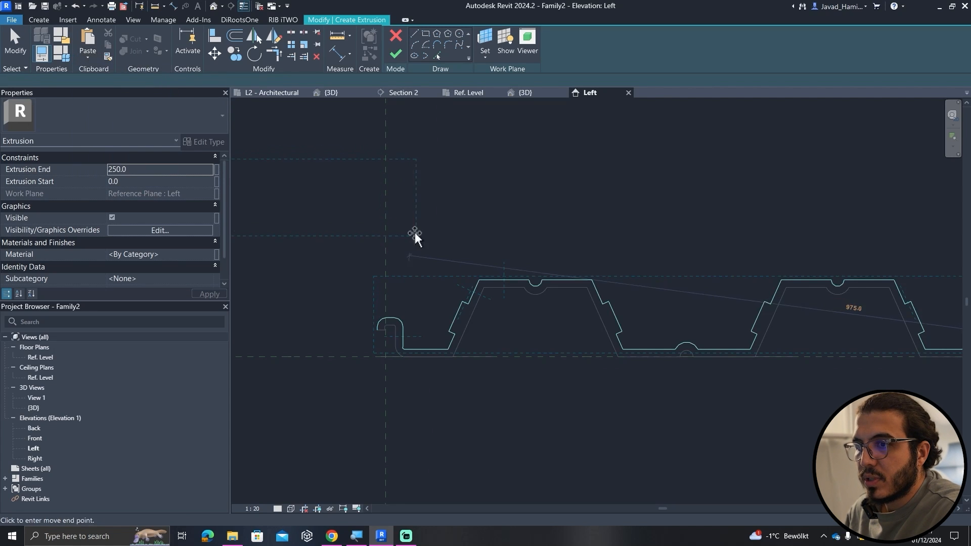
{"action": "scroll", "coordinate": [728, 184], "scroll_direction": "down", "scroll_amount": 4}
{"action": "left_click", "coordinate": [652, 223]}
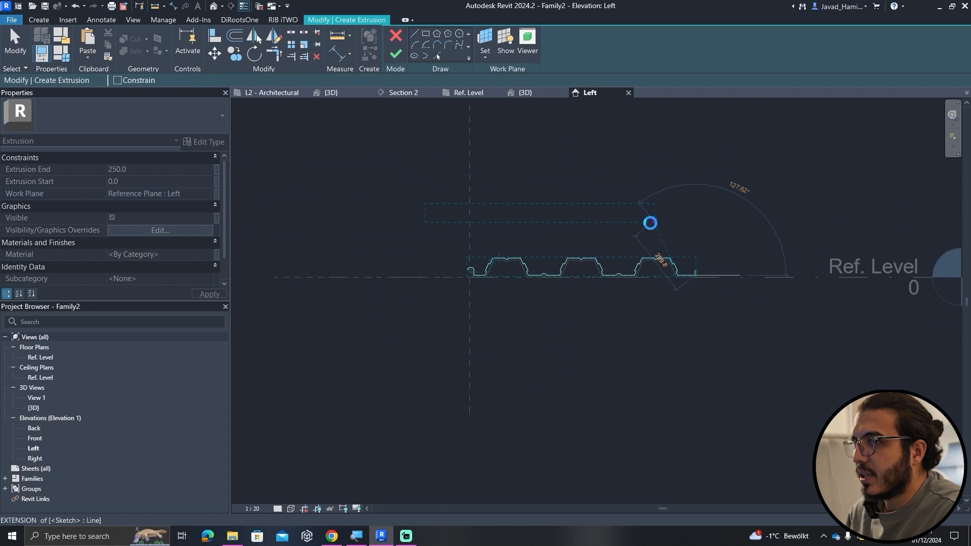
{"action": "left_click", "coordinate": [746, 182]}
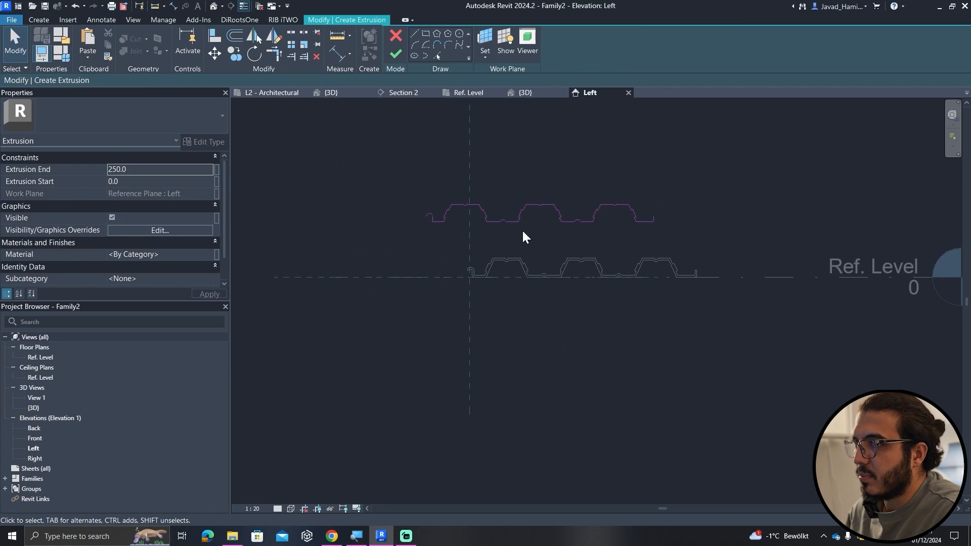
Move the whole pasted outline so its hook endpoint lands on the matching outer corner of the existing deck's hook.
{"action": "left_click_drag", "start_coordinate": [402, 242], "coordinate": [754, 171]}
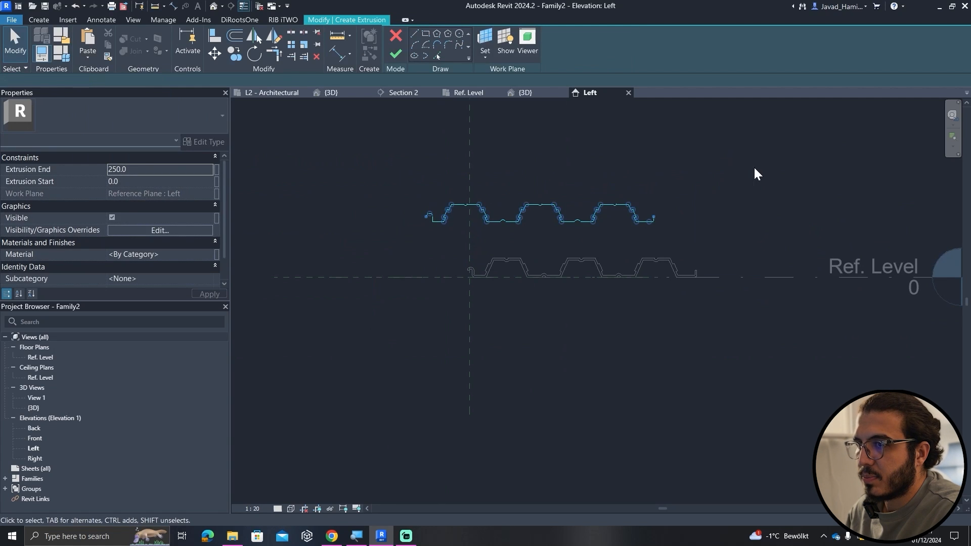
{"action": "left_click", "coordinate": [214, 53]}
{"action": "scroll", "coordinate": [406, 218], "scroll_direction": "up", "scroll_amount": 5}
{"action": "left_click", "coordinate": [493, 217]}
{"action": "left_click", "coordinate": [683, 459]}
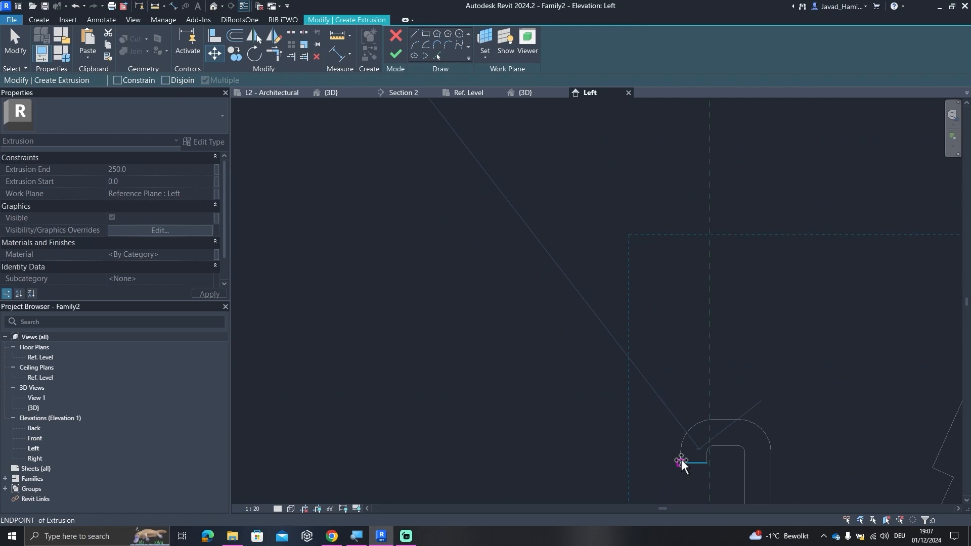
{"action": "scroll", "coordinate": [681, 459], "scroll_direction": "down", "scroll_amount": 4}
{"action": "middle_click_drag", "start_coordinate": [768, 421], "coordinate": [555, 336]}
{"action": "left_click", "coordinate": [557, 337]}
{"action": "scroll", "coordinate": [608, 369], "scroll_direction": "up", "scroll_amount": 5}
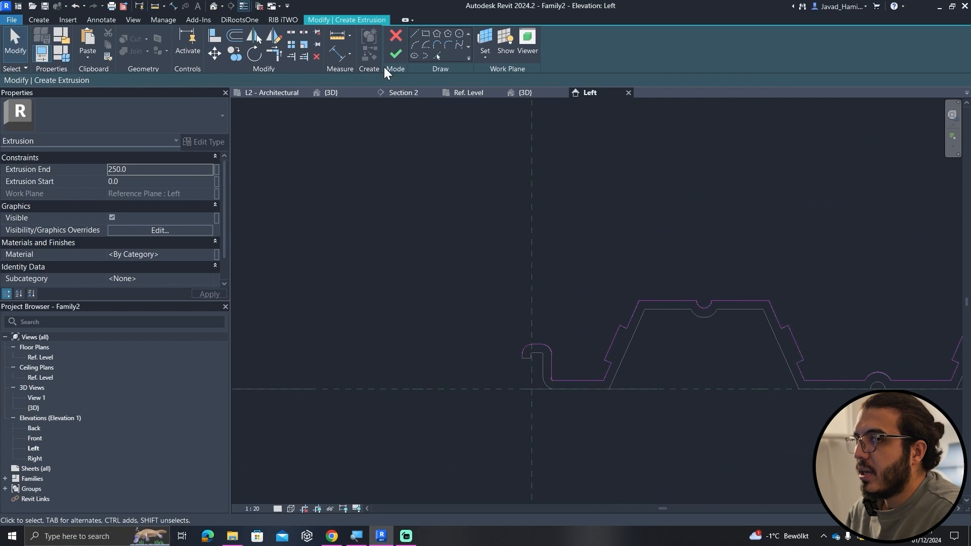
Draw a 10 cm vertical line up from the hook's outer endpoint, continuing with a line across to above the deck's upturned far end.
{"action": "left_click", "coordinate": [413, 34]}
{"action": "scroll", "coordinate": [568, 315], "scroll_direction": "up", "scroll_amount": 2}
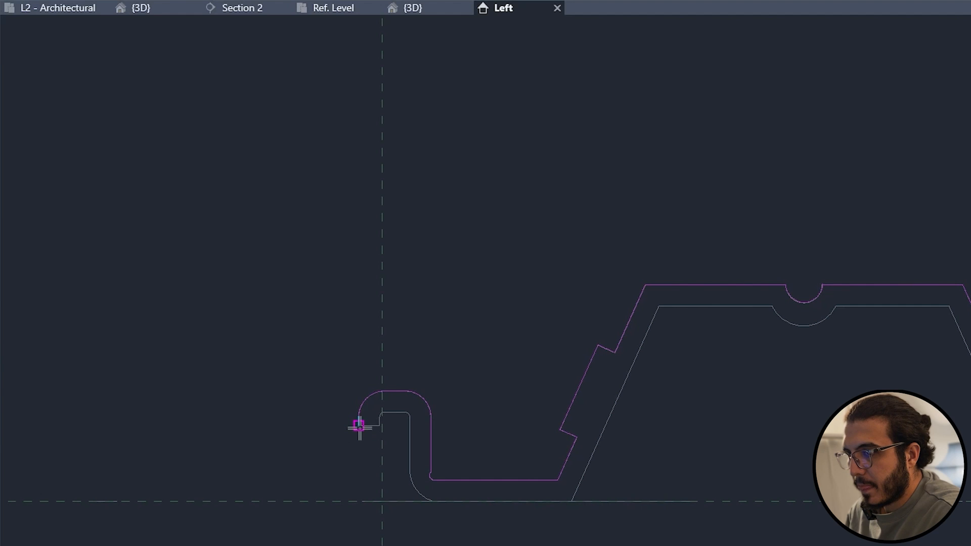
{"action": "left_click", "coordinate": [359, 426]}
{"action": "scroll", "coordinate": [354, 175], "scroll_direction": "down", "scroll_amount": 3}
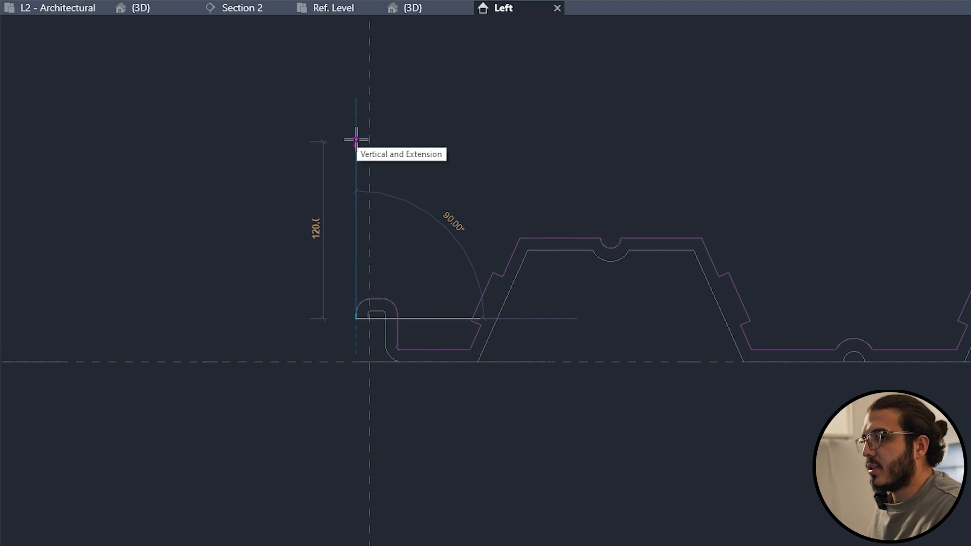
{"action": "type", "text": "10cm"}
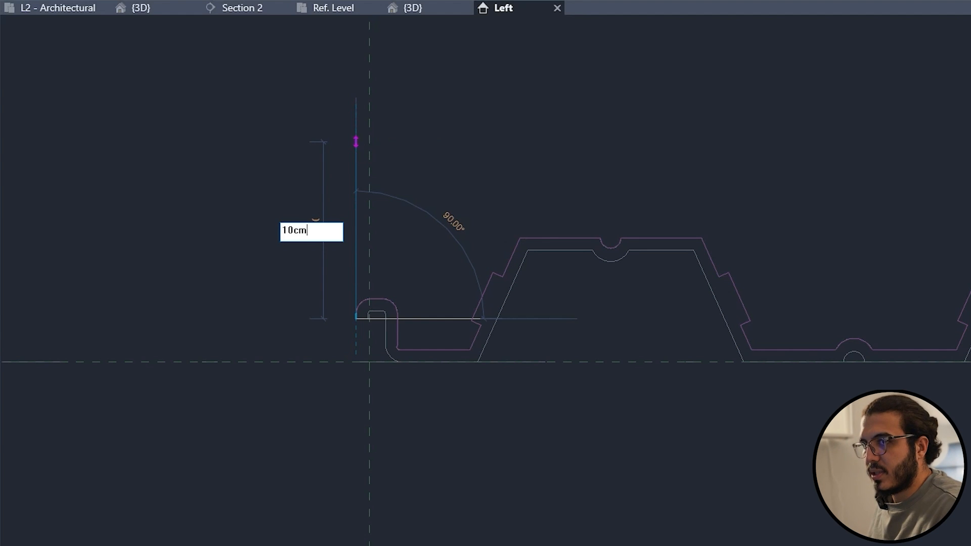
{"action": "key", "text": "Return"}
{"action": "scroll", "coordinate": [594, 162], "scroll_direction": "down", "scroll_amount": 3}
{"action": "middle_click_drag", "start_coordinate": [826, 176], "coordinate": [228, 179]}
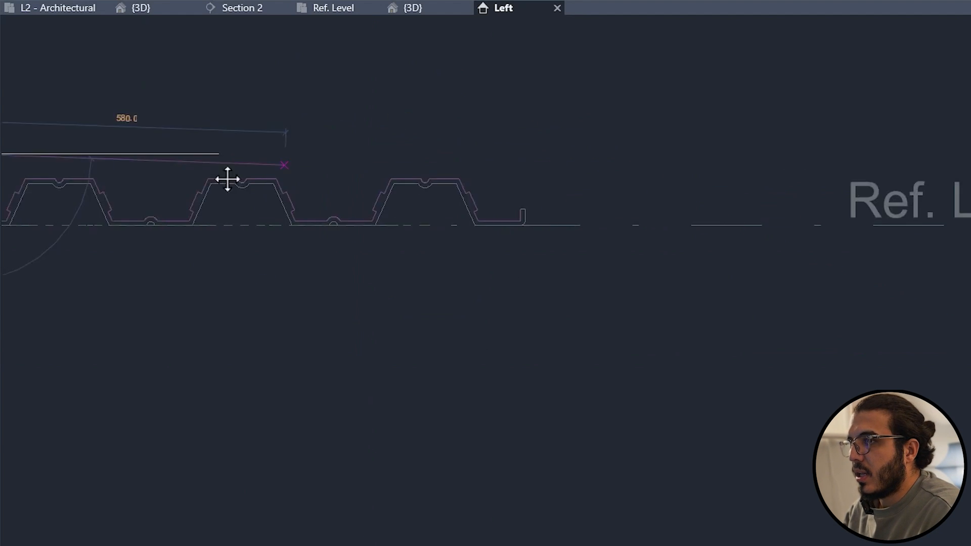
{"action": "scroll", "coordinate": [449, 154], "scroll_direction": "up", "scroll_amount": 4}
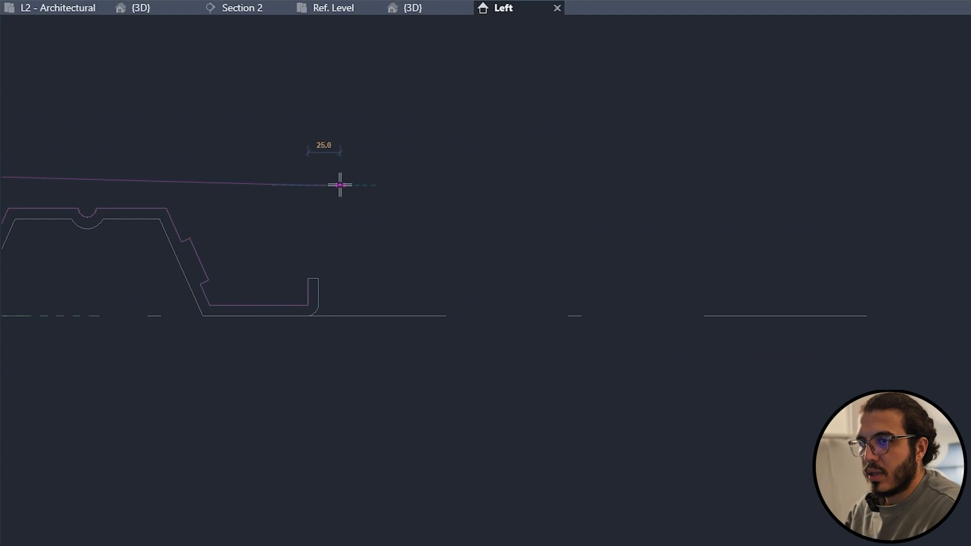
{"action": "key", "text": "Escape"}
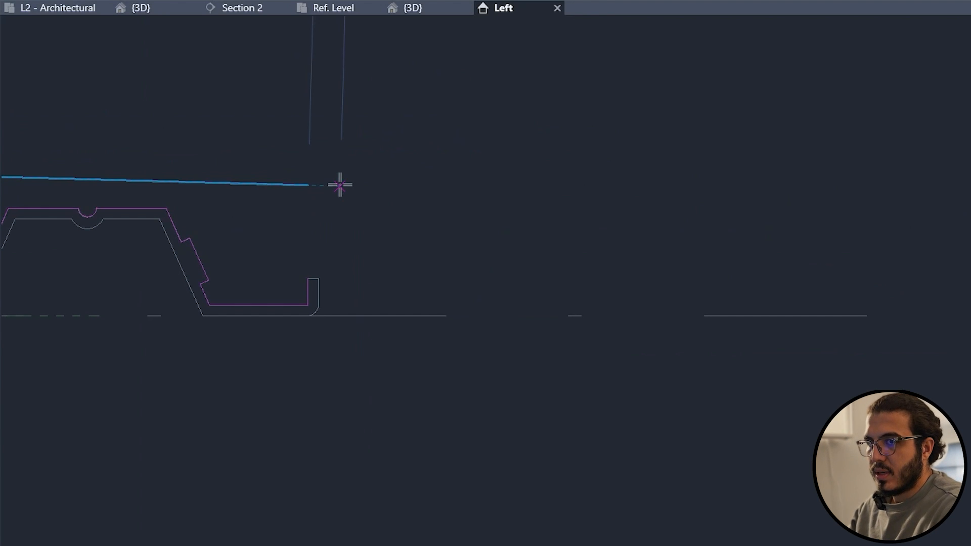
Raise the far endpoint of the long upper line to make the line horizontal.
{"action": "scroll", "coordinate": [338, 185], "scroll_direction": "down", "scroll_amount": 2}
{"action": "left_click", "coordinate": [305, 184]}
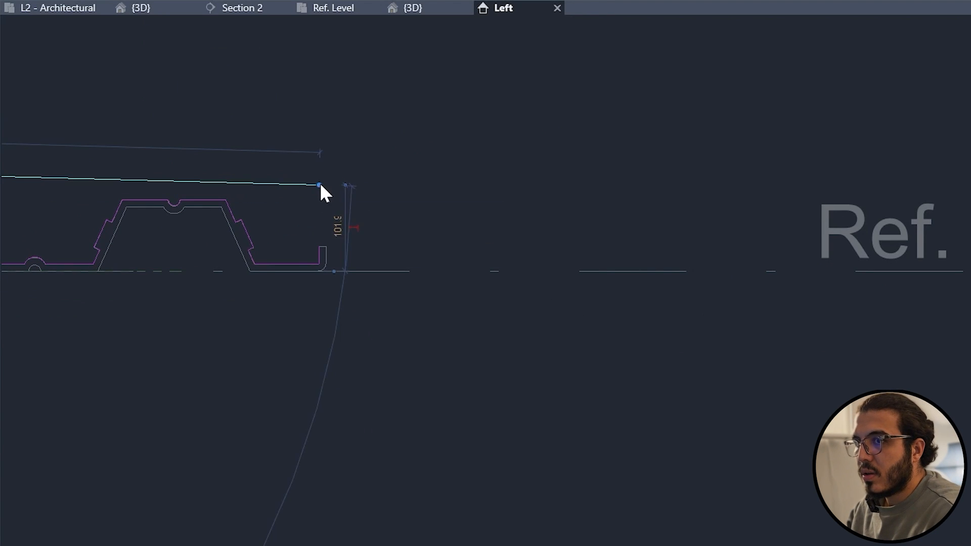
{"action": "left_click_drag", "start_coordinate": [320, 185], "coordinate": [319, 173]}
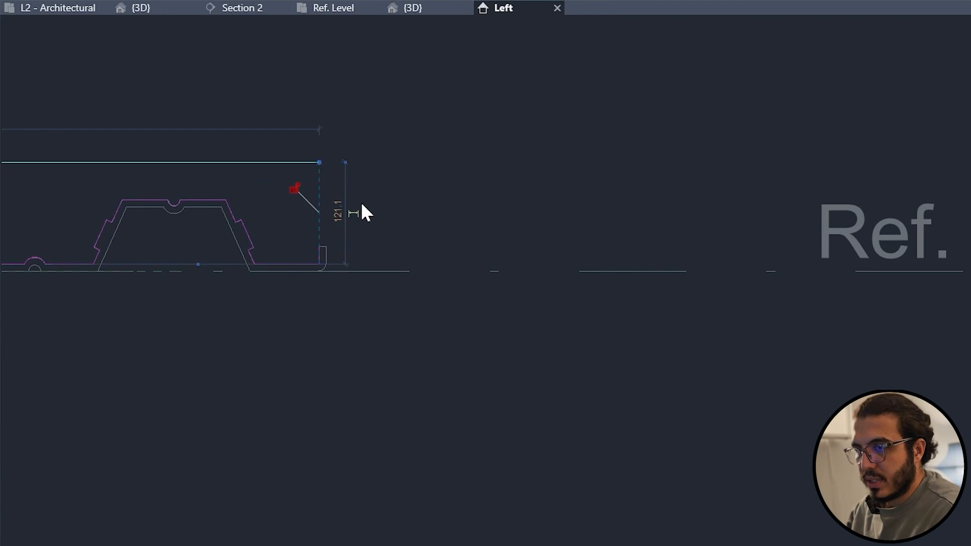
{"action": "key", "text": "Escape"}
Trim/extend the deck's upturned inner edge and the long upper line to meet in a corner.
{"action": "key", "text": "t"}
{"action": "key", "text": "r"}
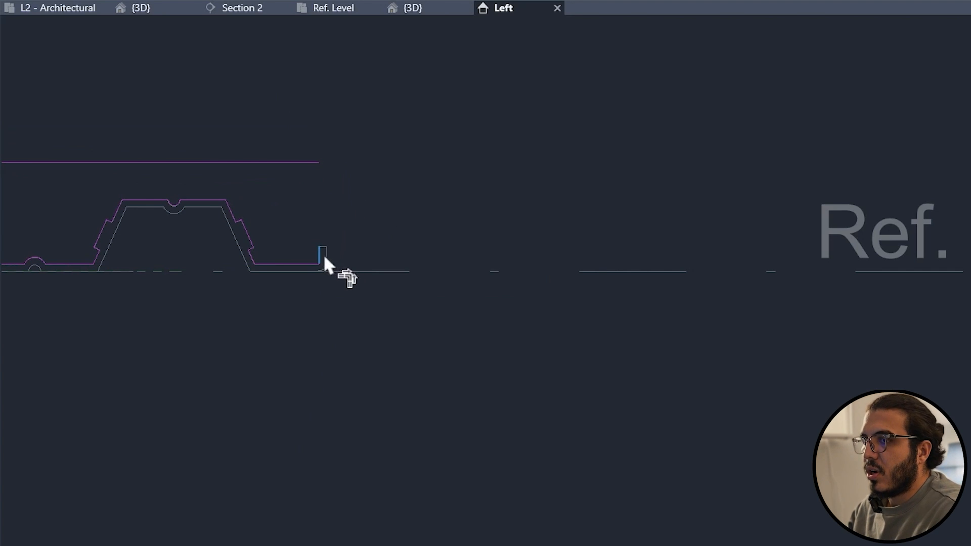
{"action": "left_click", "coordinate": [323, 255]}
Trim the vertical line at the hook end to the hook's arc and delete the short leftover segment below it.
{"action": "scroll", "coordinate": [330, 293], "scroll_direction": "down", "scroll_amount": 7}
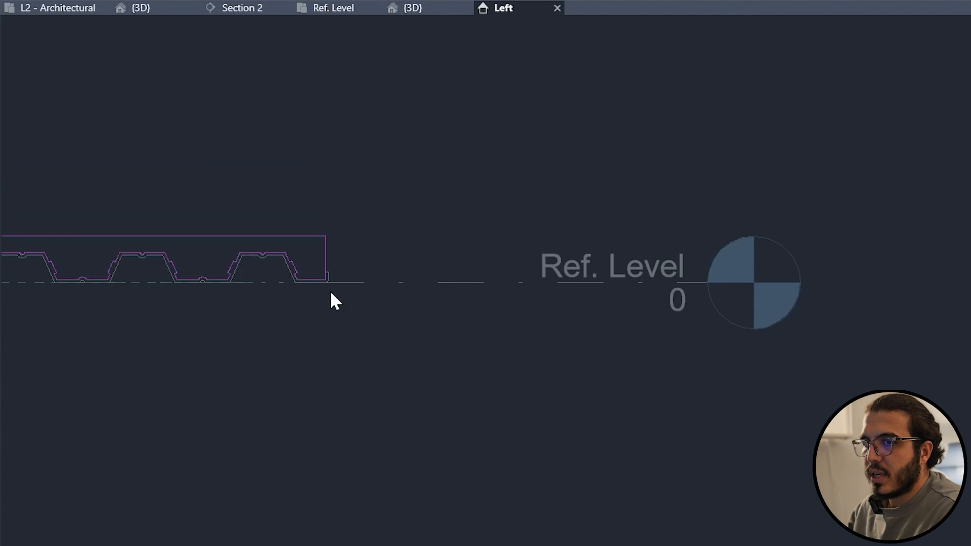
{"action": "middle_click_drag", "start_coordinate": [330, 293], "coordinate": [506, 285]}
{"action": "scroll", "coordinate": [414, 272], "scroll_direction": "up", "scroll_amount": 4}
{"action": "scroll", "coordinate": [147, 266], "scroll_direction": "up", "scroll_amount": 5}
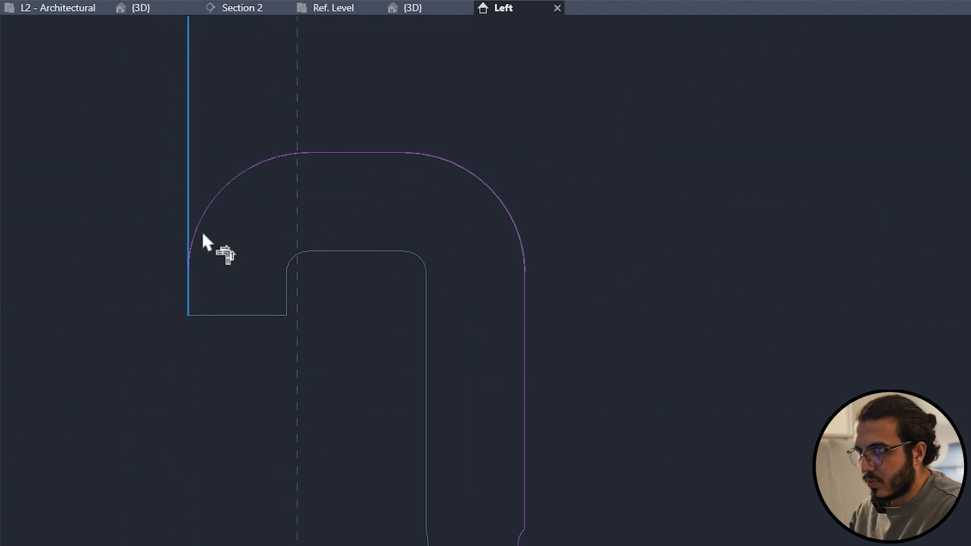
{"action": "left_click", "coordinate": [190, 195]}
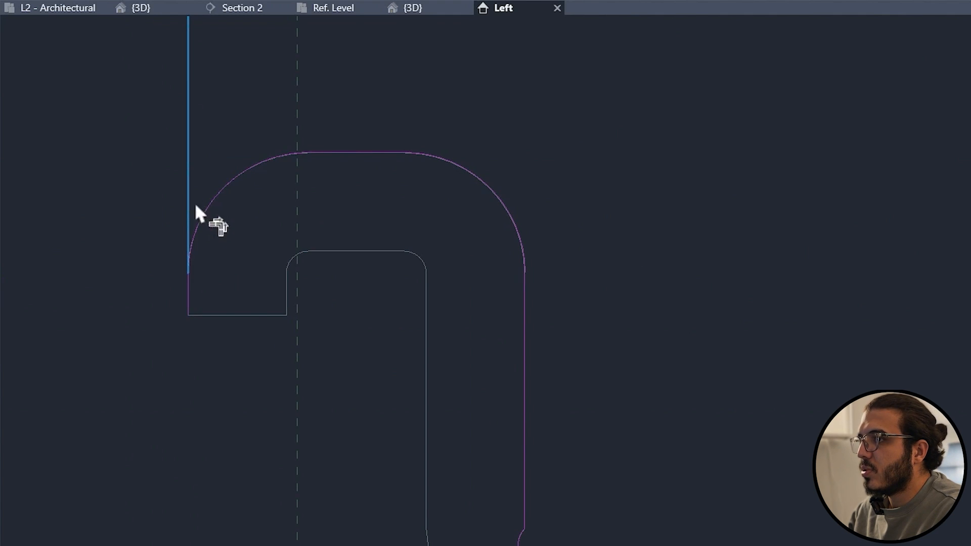
{"action": "key", "text": "Escape"}
{"action": "left_click_drag", "start_coordinate": [154, 348], "coordinate": [247, 205]}
{"action": "key", "text": "Delete"}
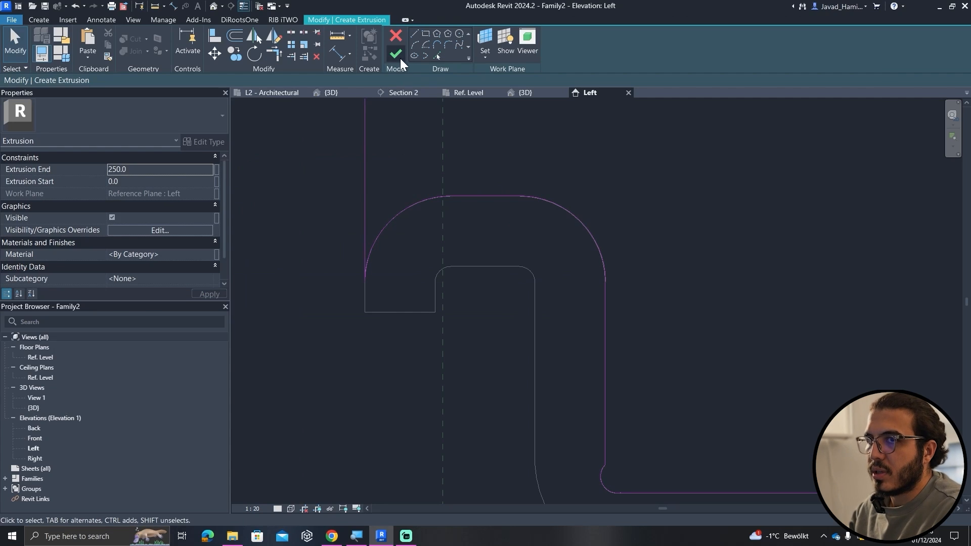
Finish the fill extrusion's sketch and inspect the new solid in the family's 3D view.
{"action": "left_click", "coordinate": [397, 58]}
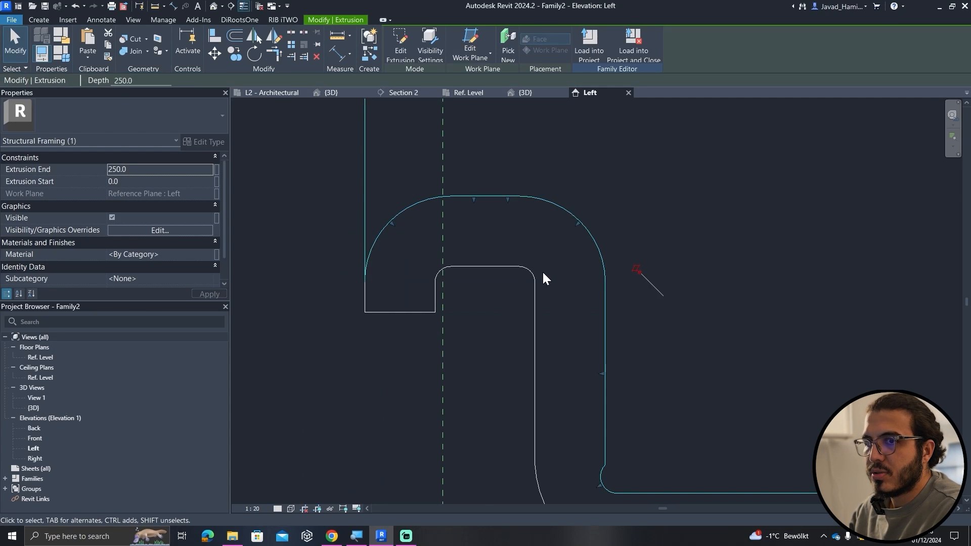
{"action": "scroll", "coordinate": [542, 272], "scroll_direction": "down", "scroll_amount": 3}
{"action": "key", "text": "Escape"}
{"action": "left_click", "coordinate": [341, 94]}
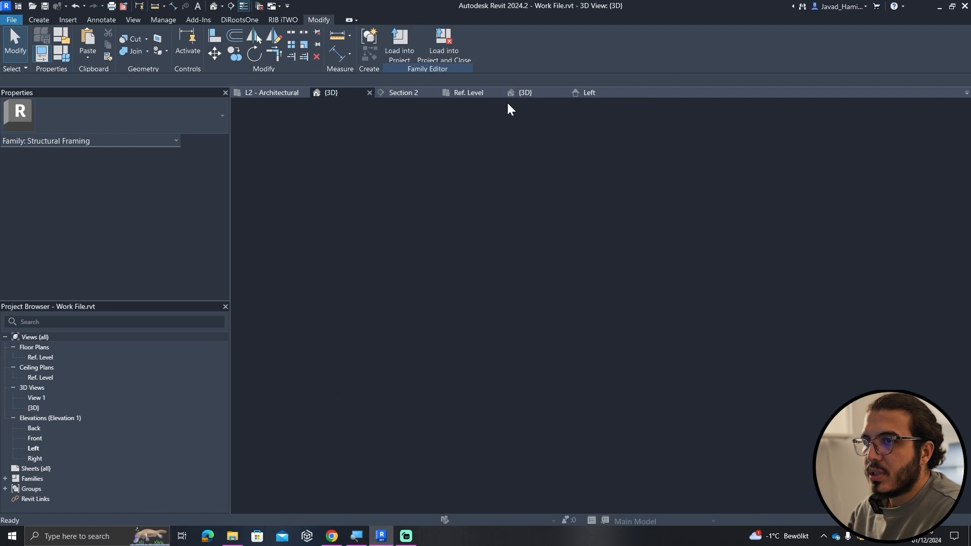
{"action": "left_click", "coordinate": [526, 94]}
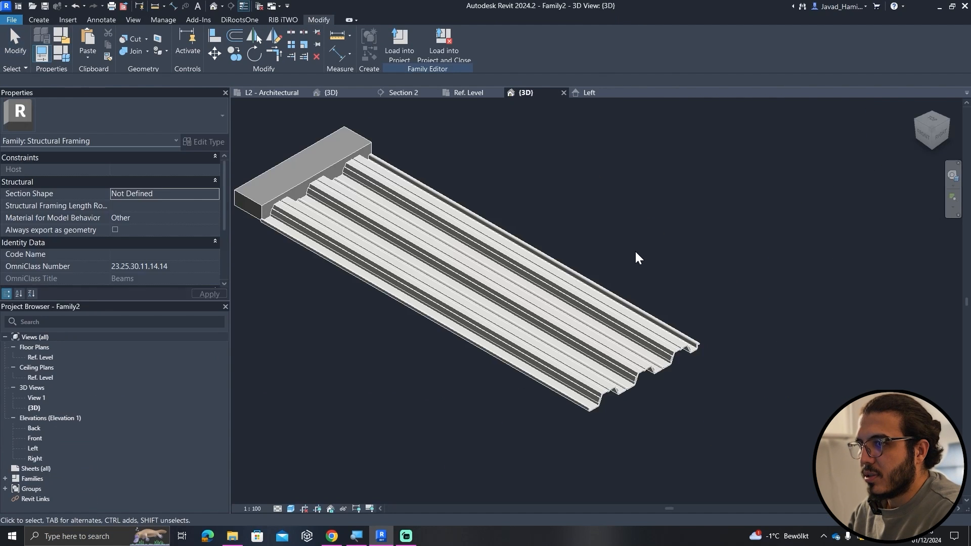
{"action": "scroll", "coordinate": [533, 259], "scroll_direction": "down", "scroll_amount": 1}
{"action": "middle_click_drag", "start_coordinate": [532, 259], "coordinate": [575, 186], "text": "shift"}
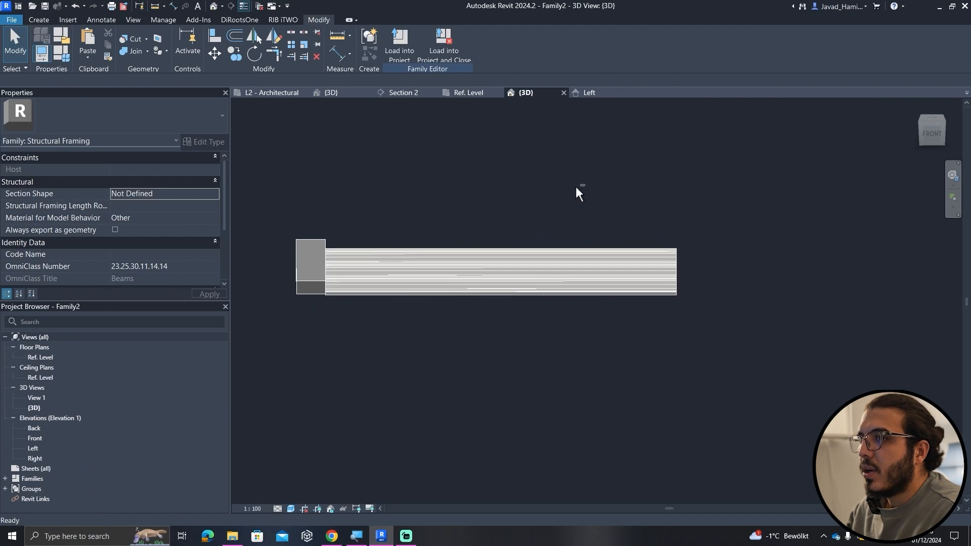
Switch to the Ref. Level plan and change its visual style so the surfaces appear filled.
{"action": "left_click", "coordinate": [477, 95]}
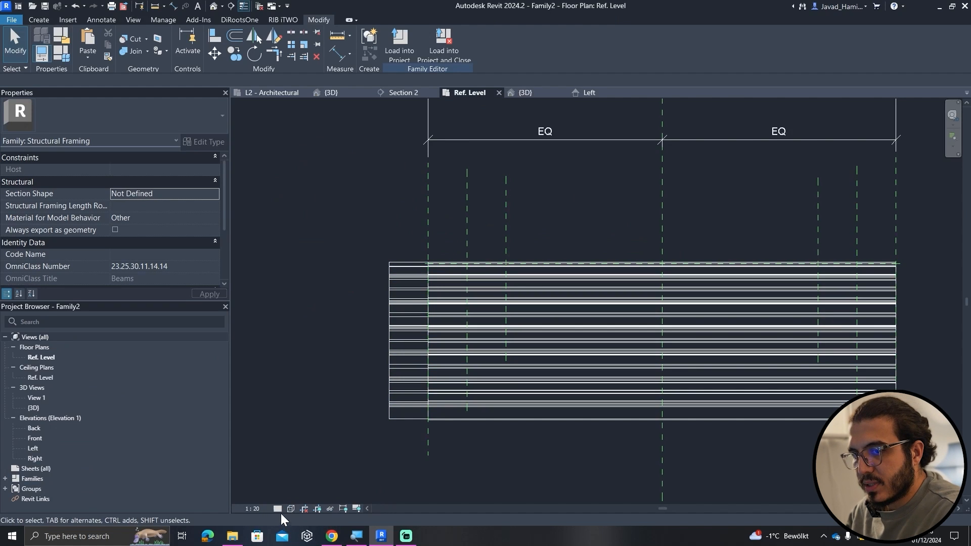
{"action": "left_click", "coordinate": [289, 509]}
{"action": "left_click", "coordinate": [312, 461]}
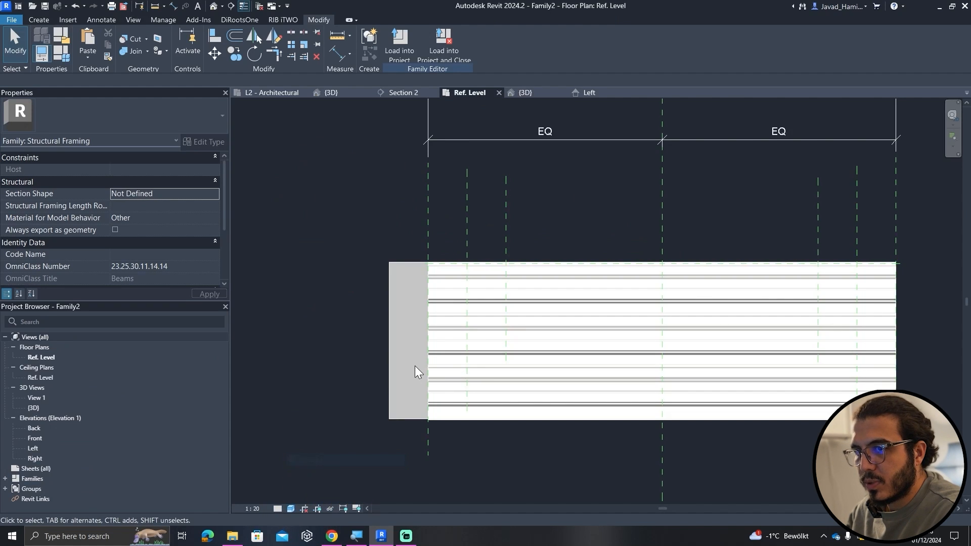
Stretch the fill extrusion along the deck so its inner end reaches the Right reference plane.
{"action": "scroll", "coordinate": [414, 366], "scroll_direction": "up", "scroll_amount": 2}
{"action": "left_click", "coordinate": [377, 306]}
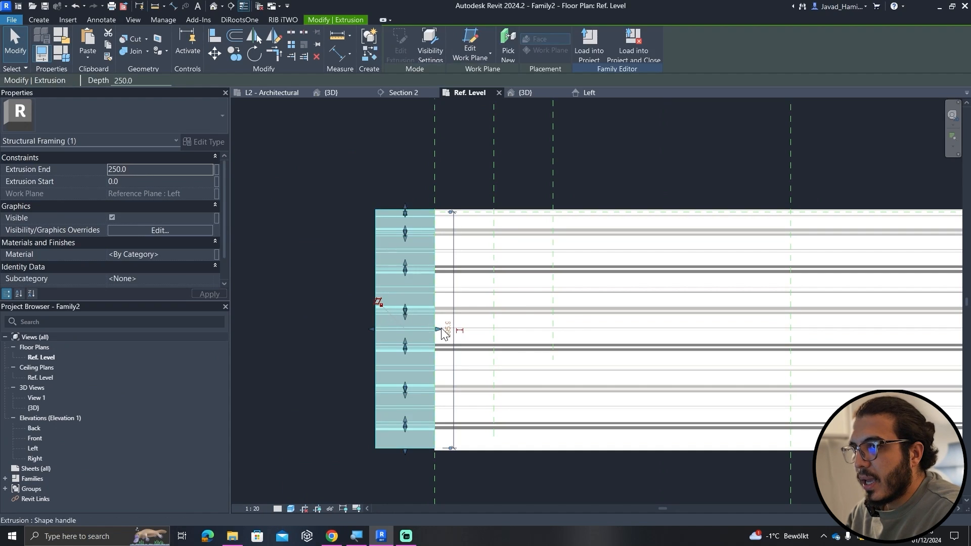
{"action": "left_click_drag", "start_coordinate": [437, 328], "coordinate": [712, 323]}
{"action": "middle_click_drag", "start_coordinate": [712, 322], "coordinate": [253, 340]}
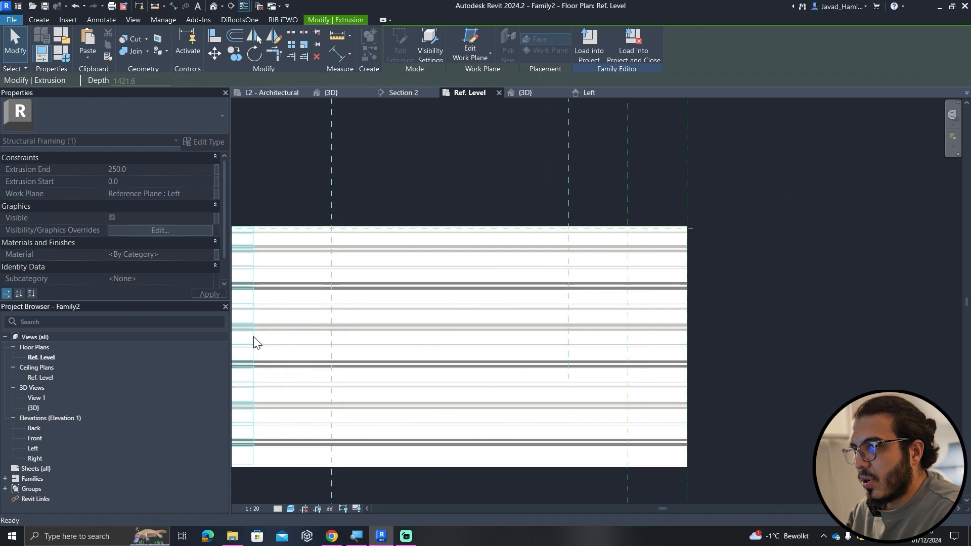
{"action": "left_click_drag", "start_coordinate": [253, 340], "coordinate": [688, 201]}
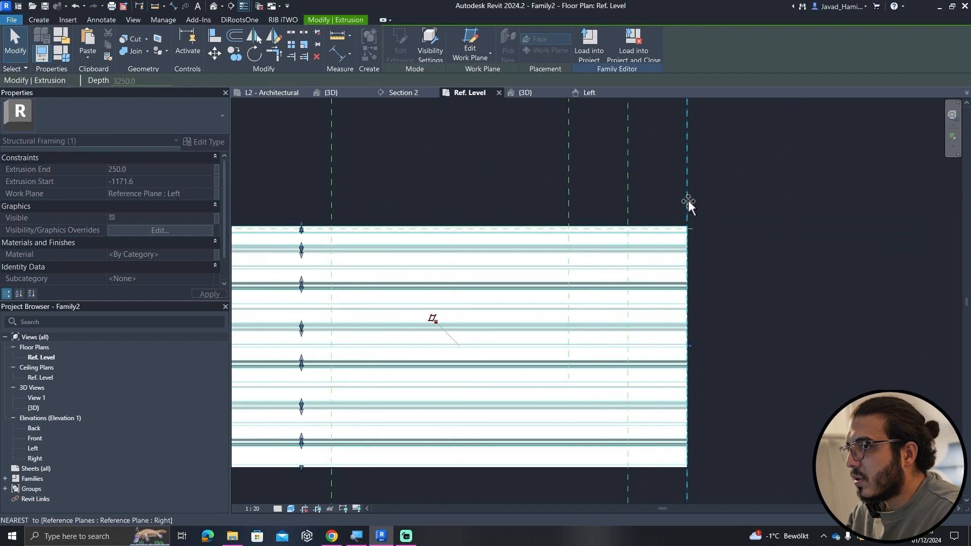
{"action": "left_click", "coordinate": [708, 325]}
Pull the fill extrusion's other end back to the Left reference plane, flush with the steel deck.
{"action": "scroll", "coordinate": [707, 361], "scroll_direction": "down", "scroll_amount": 3}
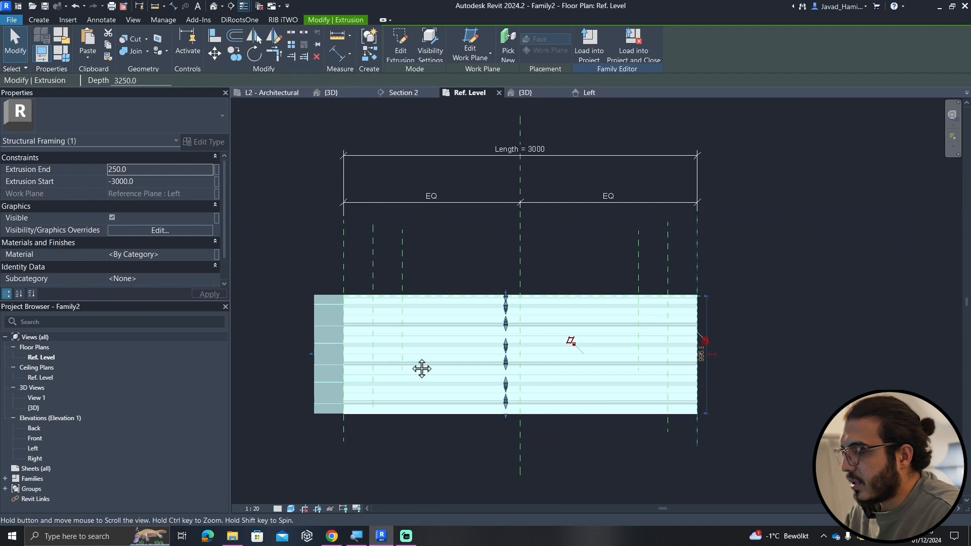
{"action": "middle_click_drag", "start_coordinate": [423, 368], "coordinate": [511, 352]}
{"action": "scroll", "coordinate": [390, 331], "scroll_direction": "up", "scroll_amount": 3}
{"action": "left_click_drag", "start_coordinate": [414, 346], "coordinate": [489, 180]}
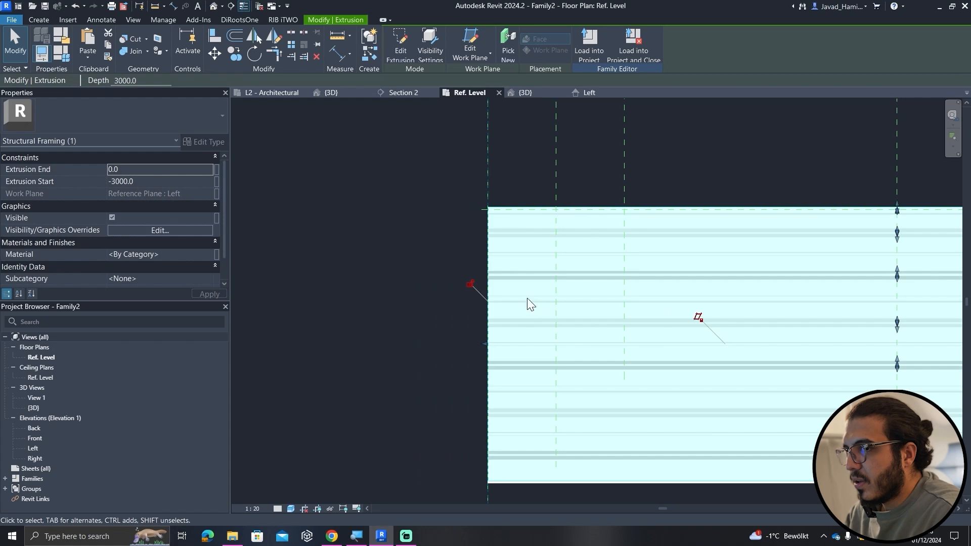
{"action": "key", "text": "Escape"}
In the family's 3D view, associate the fill extrusion's material with a new type parameter named con.
{"action": "left_click", "coordinate": [517, 93]}
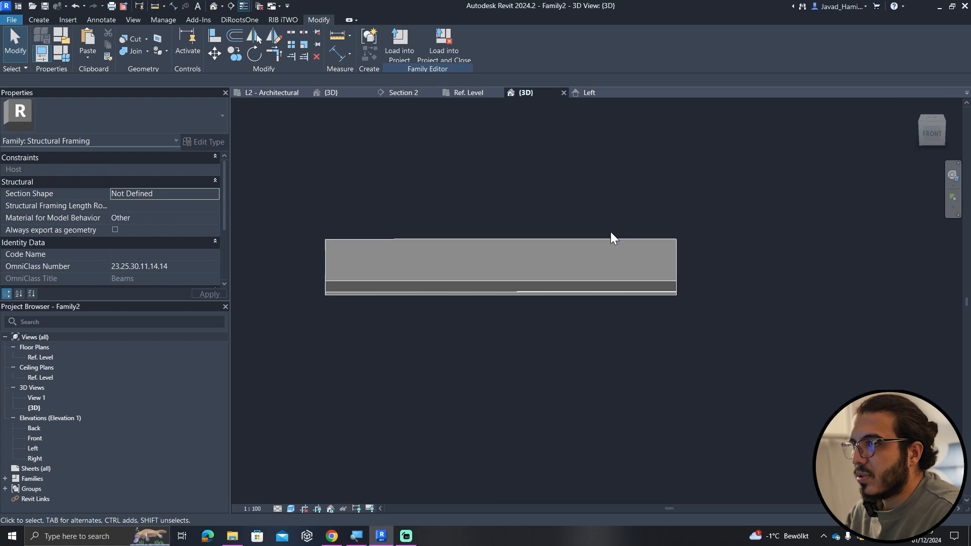
{"action": "middle_click_drag", "start_coordinate": [565, 350], "coordinate": [504, 355], "text": "shift"}
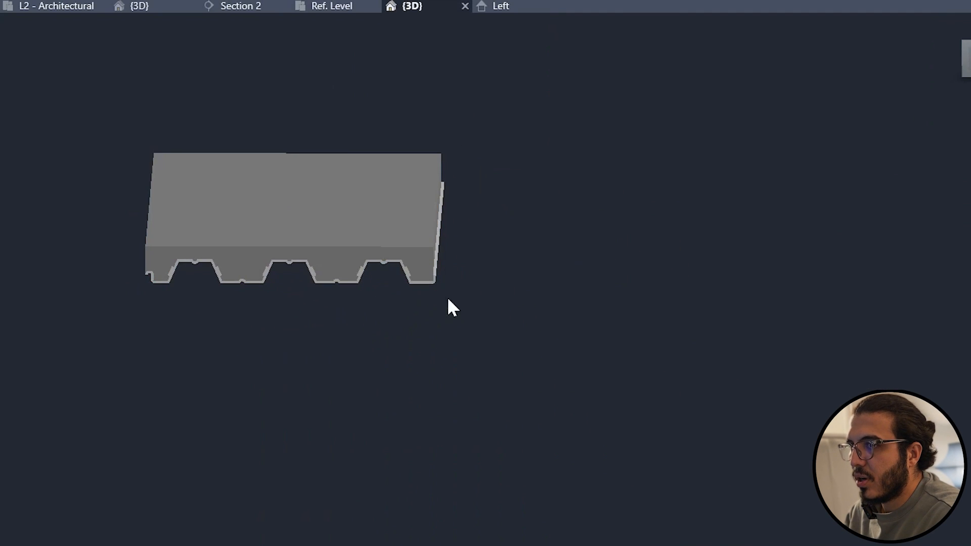
{"action": "middle_click_drag", "start_coordinate": [380, 373], "coordinate": [566, 408]}
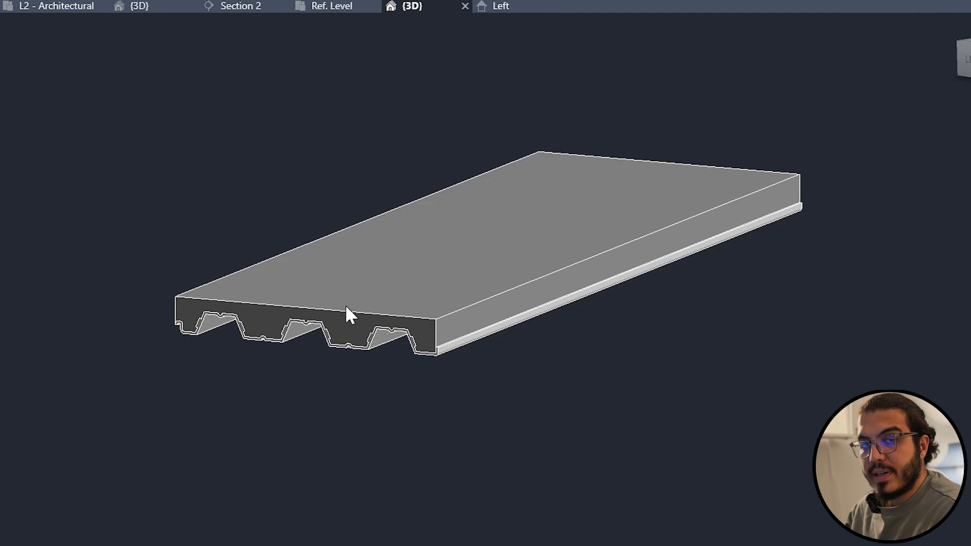
{"action": "left_click", "coordinate": [347, 308]}
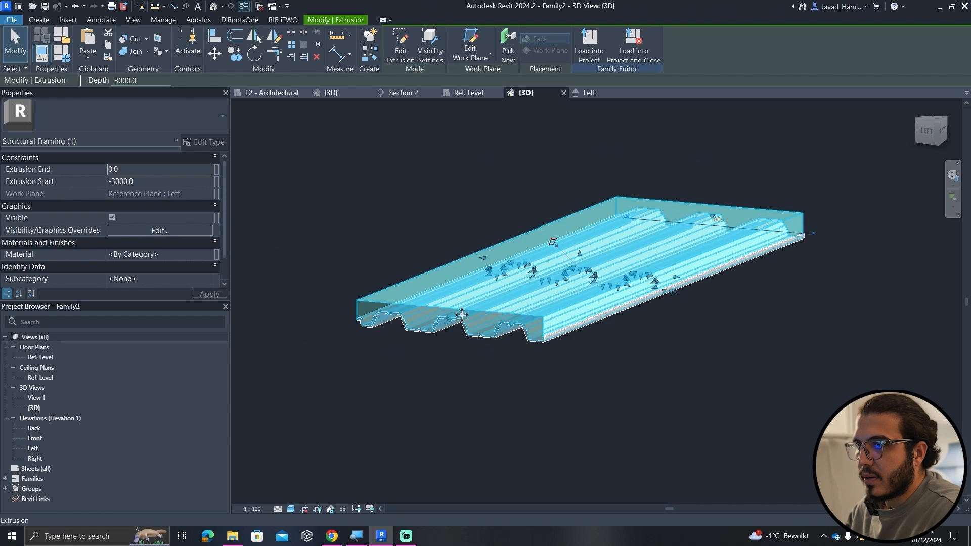
{"action": "left_click", "coordinate": [216, 255]}
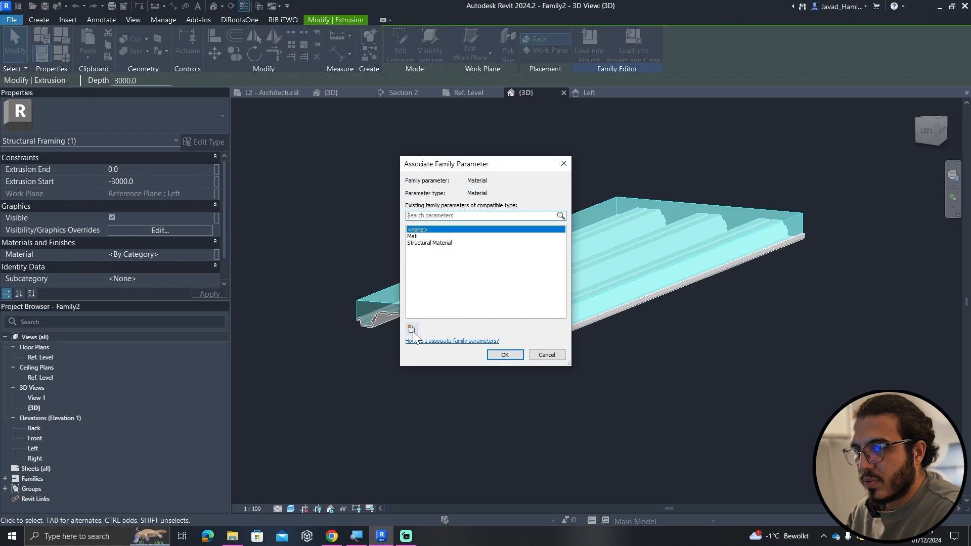
{"action": "left_click", "coordinate": [411, 329]}
{"action": "type", "text": "con"}
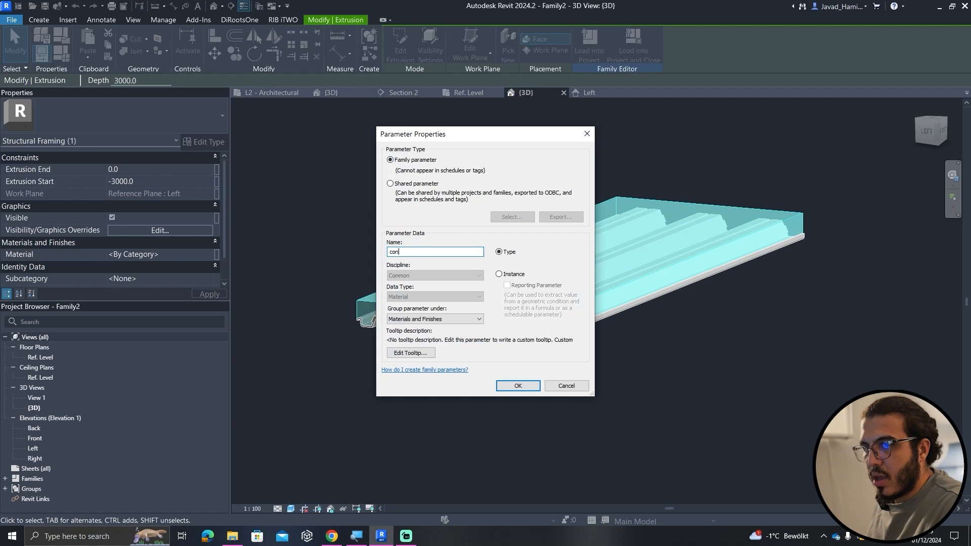
{"action": "key", "text": "Return"}
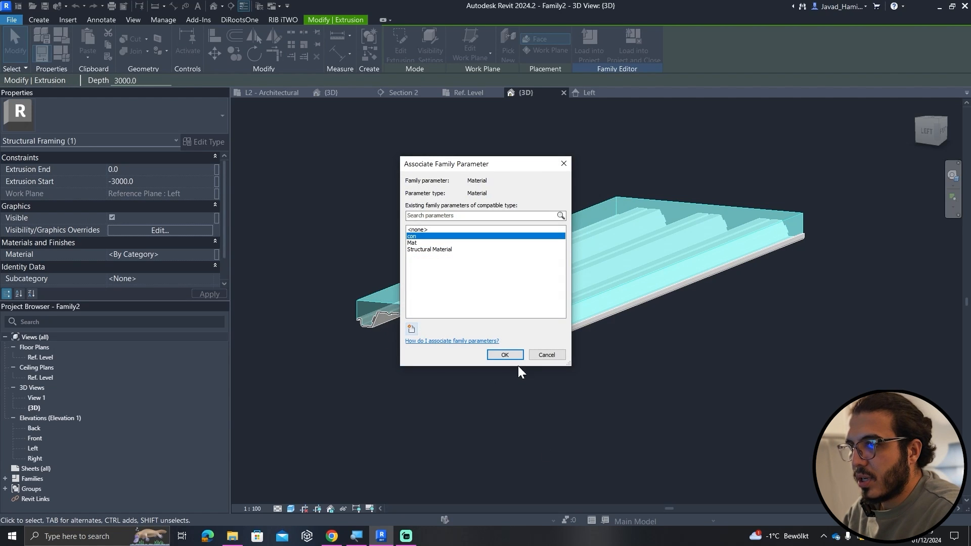
{"action": "left_click", "coordinate": [511, 354]}
{"action": "key", "text": "Escape"}
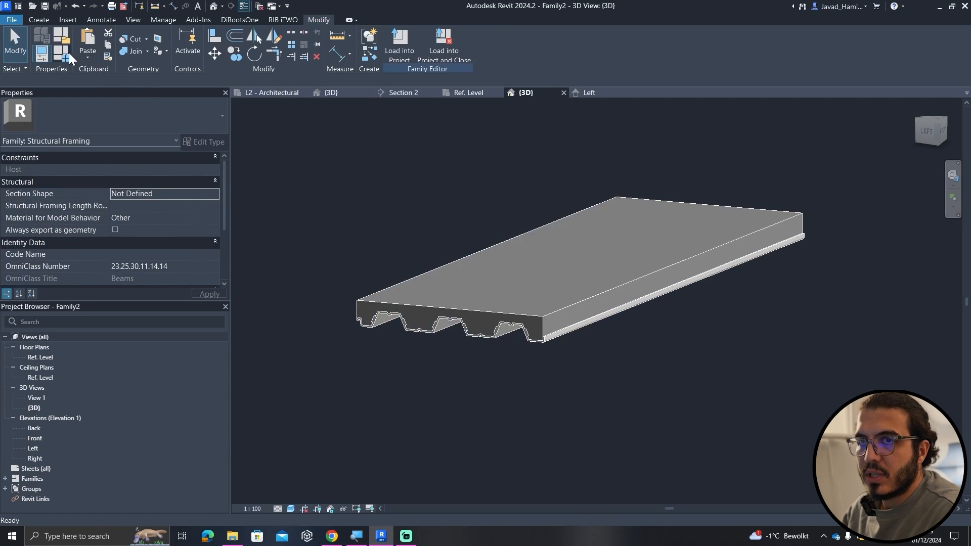
Assign Brick, Sand Lime to the con parameter in the family types, with its shading using the render appearance.
{"action": "left_click", "coordinate": [67, 53]}
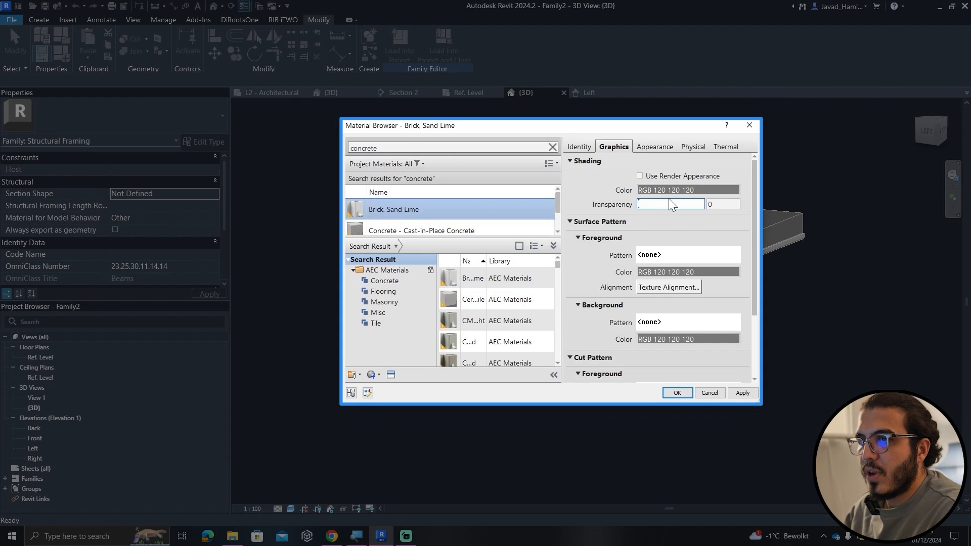
{"action": "left_click", "coordinate": [666, 178]}
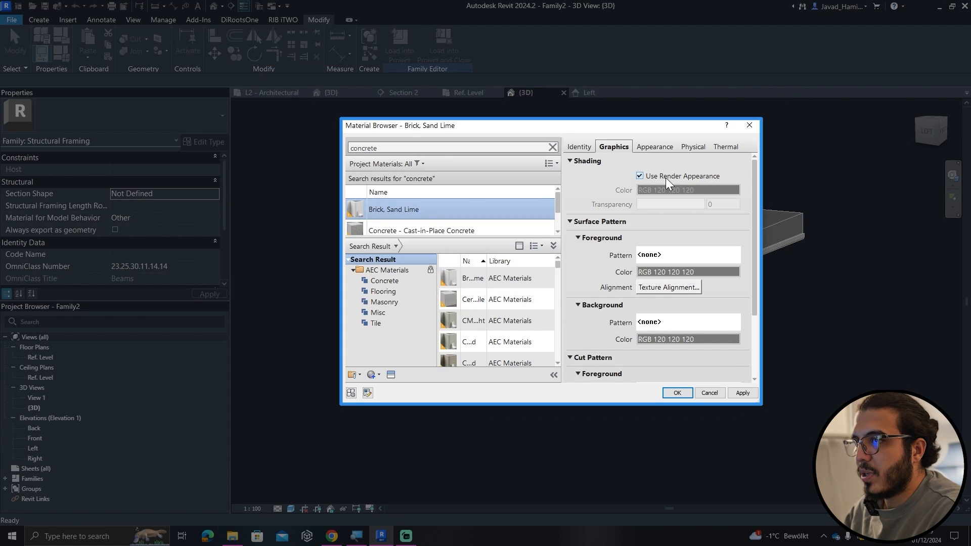
{"action": "left_click", "coordinate": [691, 394]}
{"action": "left_click", "coordinate": [521, 386]}
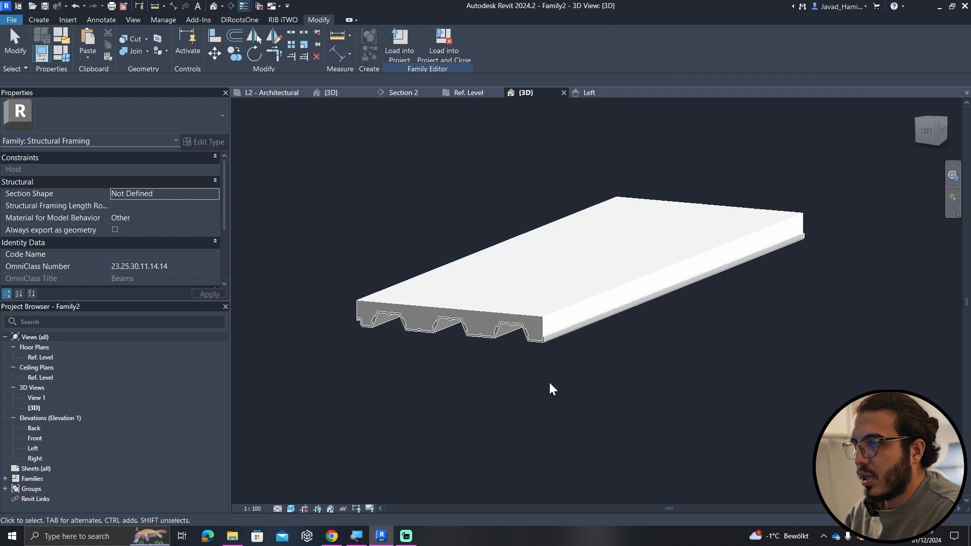
Give the Steel, Galvanized material assigned to the Mat parameter a yellow shading color.
{"action": "scroll", "coordinate": [549, 358], "scroll_direction": "up", "scroll_amount": 2}
{"action": "scroll", "coordinate": [549, 378], "scroll_direction": "down", "scroll_amount": 2}
{"action": "scroll", "coordinate": [506, 355], "scroll_direction": "up", "scroll_amount": 4}
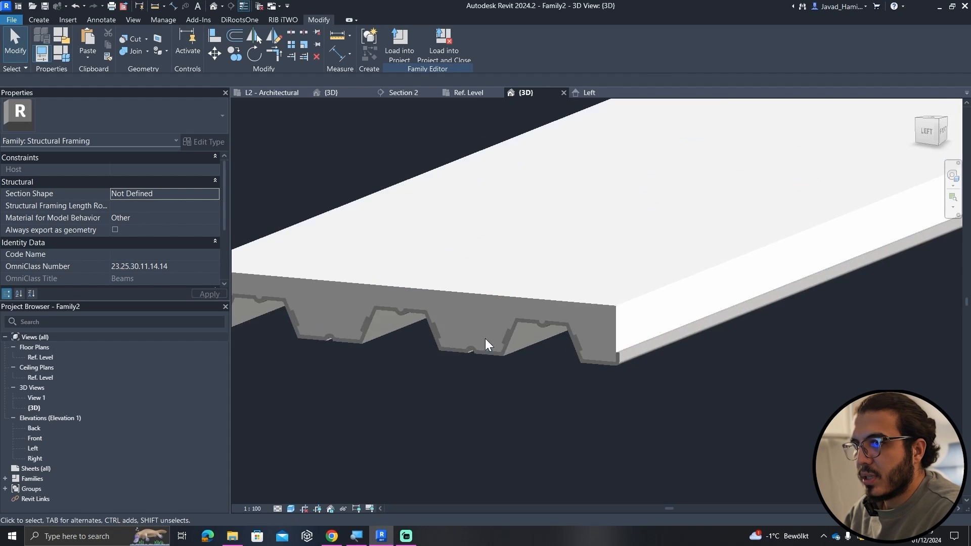
{"action": "scroll", "coordinate": [487, 363], "scroll_direction": "down", "scroll_amount": 3}
{"action": "scroll", "coordinate": [555, 376], "scroll_direction": "up", "scroll_amount": 4}
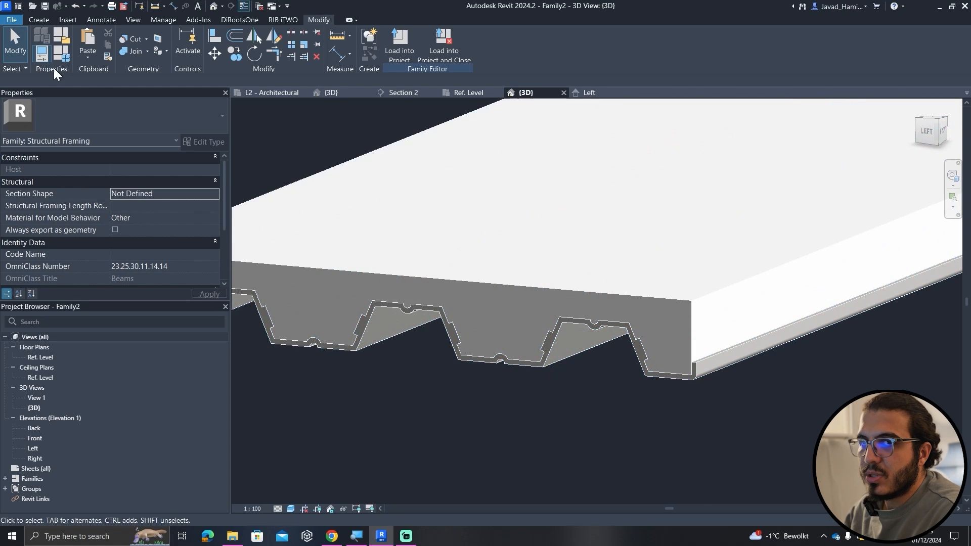
{"action": "left_click", "coordinate": [60, 55]}
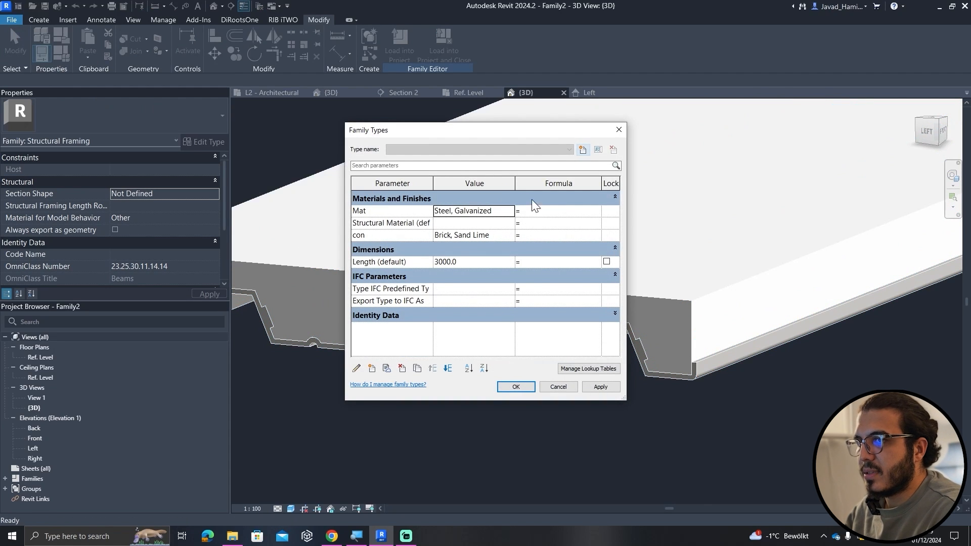
{"action": "scroll", "coordinate": [566, 400], "scroll_direction": "down", "scroll_amount": 4}
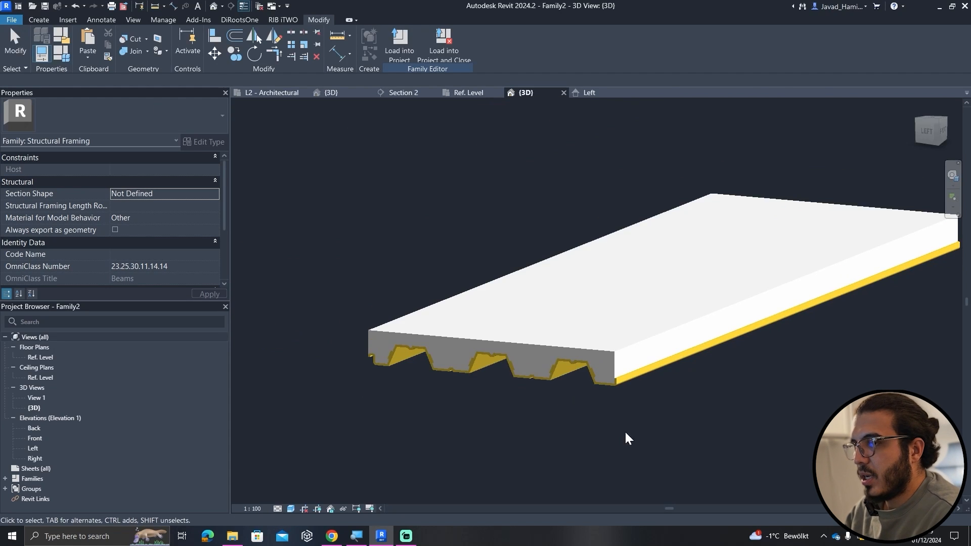
Reload the updated composite slab family into the Work File.rvt project.
{"action": "middle_click_drag", "start_coordinate": [625, 430], "coordinate": [489, 121], "text": "shift"}
{"action": "left_click", "coordinate": [414, 44]}
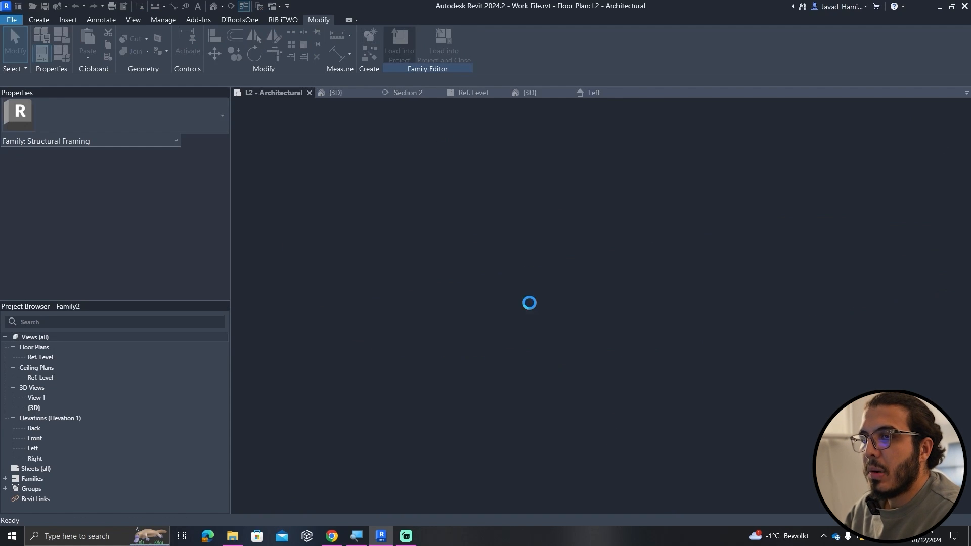
{"action": "left_click", "coordinate": [491, 272]}
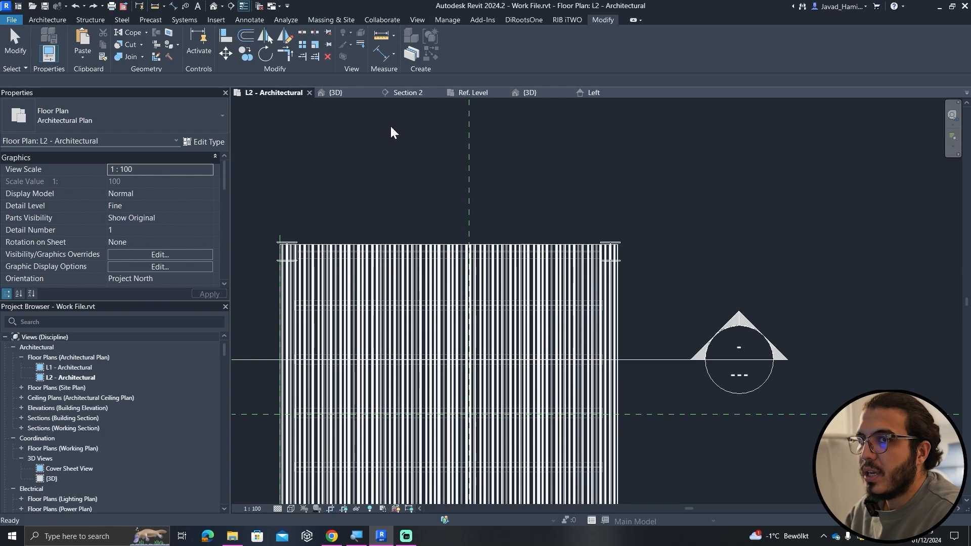
Open the project's 3D view on the underside of the slab panels and change its visual style.
{"action": "left_click", "coordinate": [336, 92]}
{"action": "middle_click_drag", "start_coordinate": [535, 317], "coordinate": [582, 313], "text": "shift"}
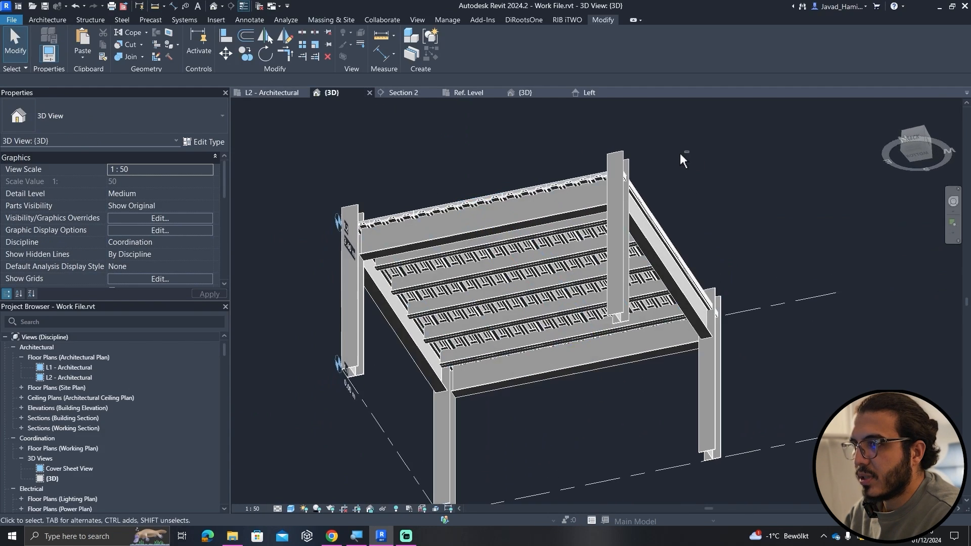
{"action": "scroll", "coordinate": [560, 322], "scroll_direction": "up", "scroll_amount": 5}
{"action": "left_click", "coordinate": [492, 284]}
{"action": "key", "text": "Escape"}
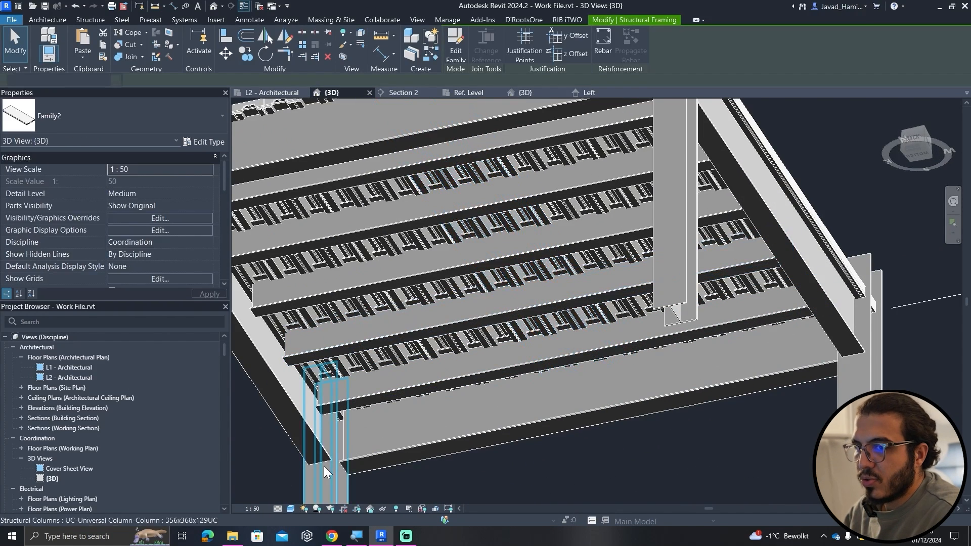
{"action": "left_click", "coordinate": [292, 508]}
{"action": "left_click", "coordinate": [351, 468]}
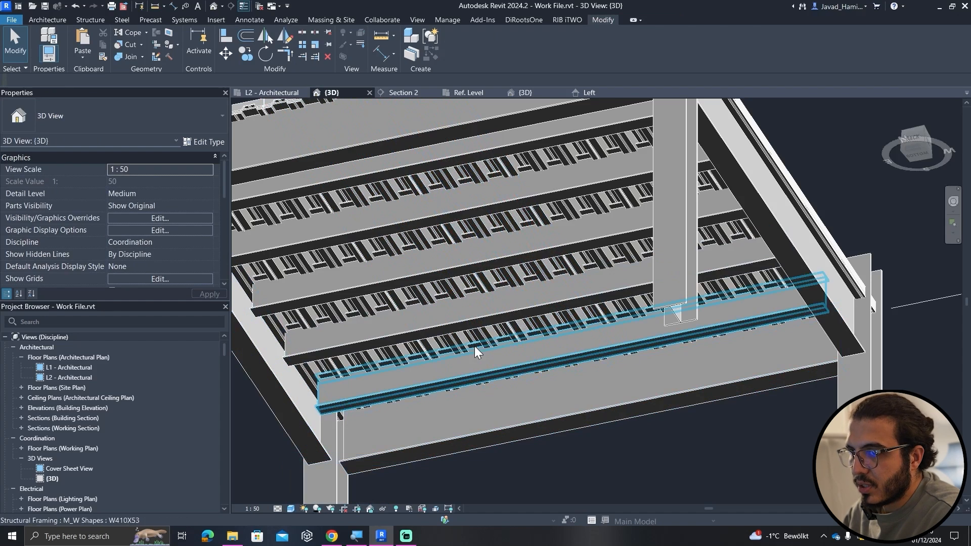
Set the shading color of the Family2 type's Steel, Galvanized material to RGB 213 213 0.
{"action": "left_click", "coordinate": [490, 337]}
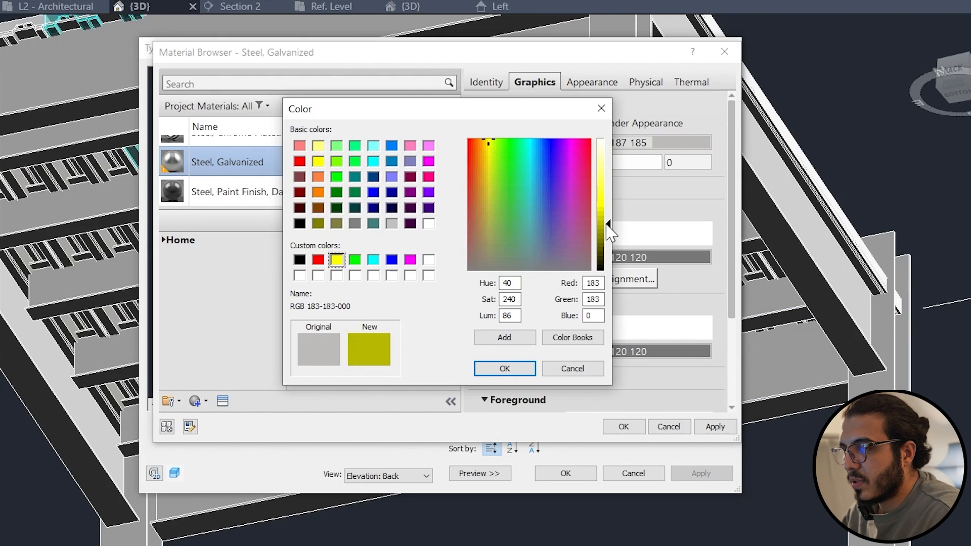
{"action": "left_click_drag", "start_coordinate": [605, 219], "coordinate": [602, 223]}
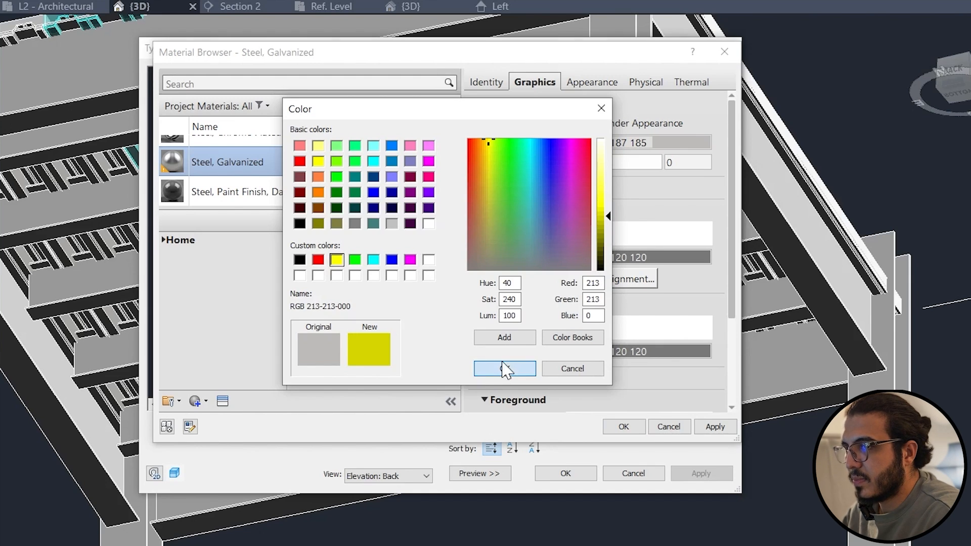
{"action": "left_click", "coordinate": [504, 370]}
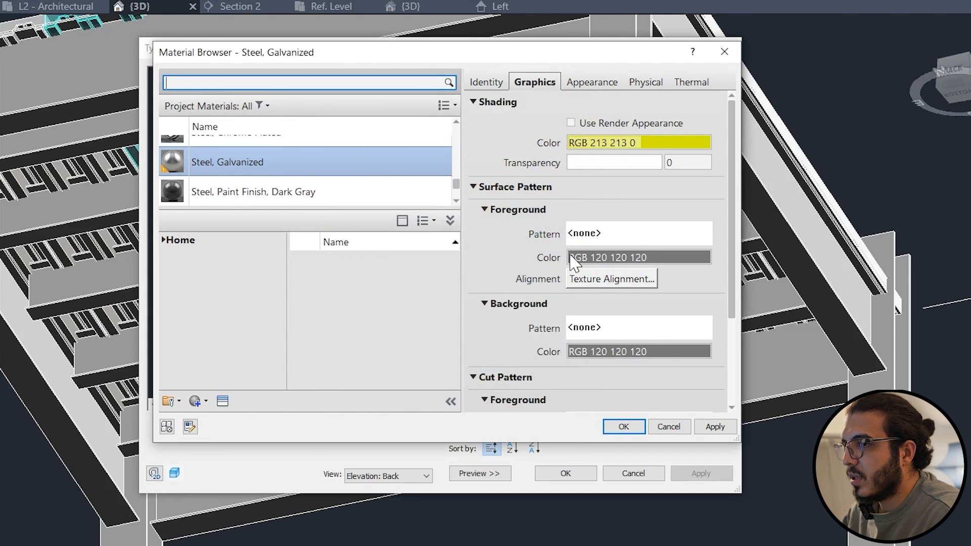
{"action": "left_click", "coordinate": [623, 427]}
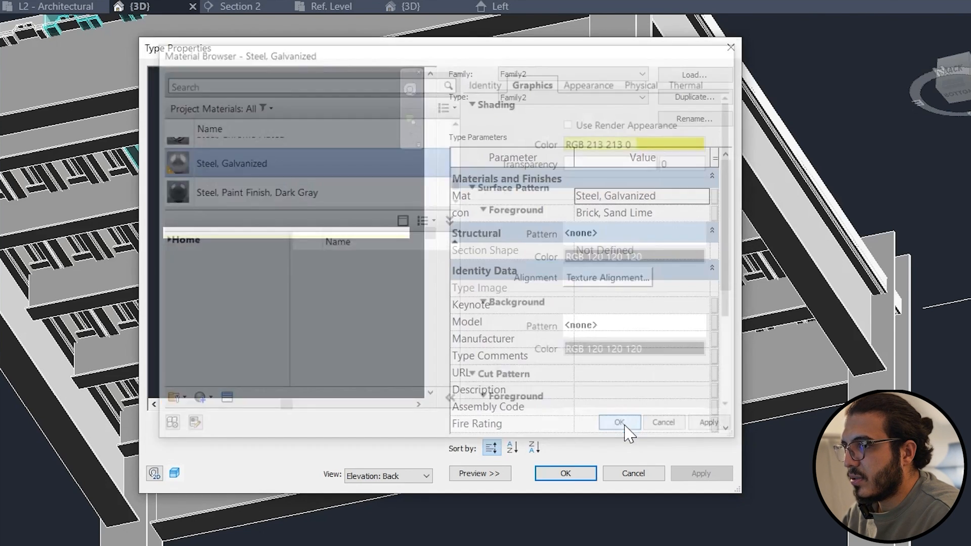
Apply the Family2 type's property changes and deselect the slab panel.
{"action": "left_click", "coordinate": [565, 474]}
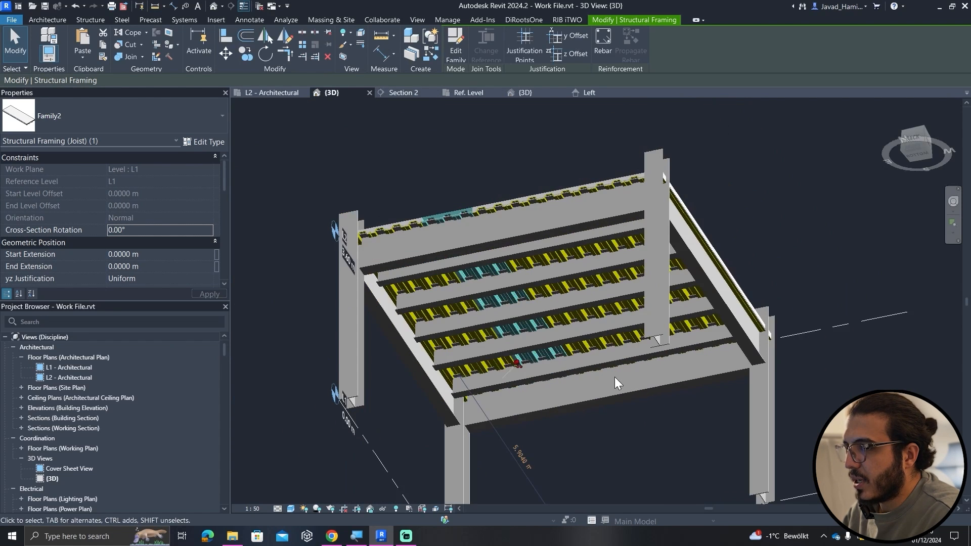
{"action": "scroll", "coordinate": [545, 344], "scroll_direction": "up", "scroll_amount": 5}
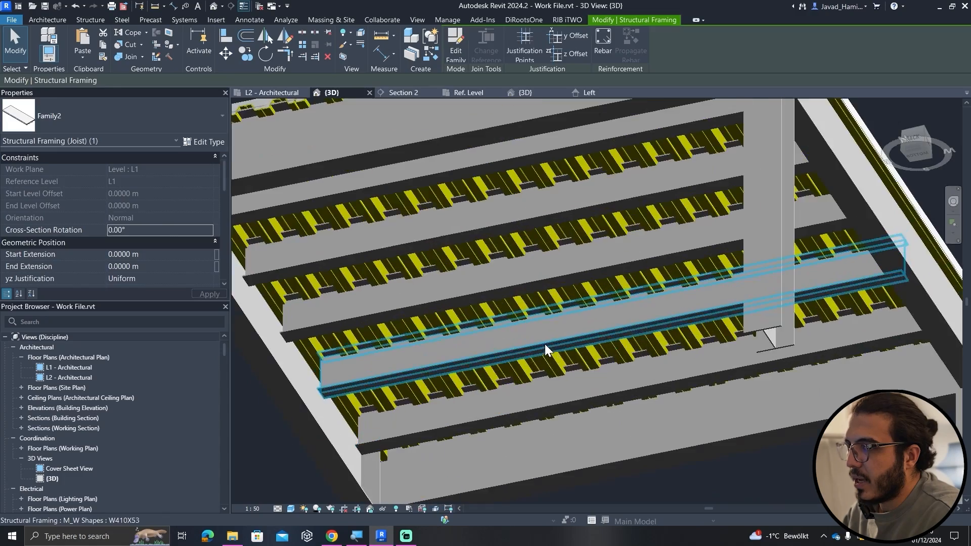
{"action": "key", "text": "Escape"}
Examine the steel deck profile, fill and panel joints along the slab edge in the project's 3D view.
{"action": "scroll", "coordinate": [690, 458], "scroll_direction": "down", "scroll_amount": 5}
{"action": "middle_click_drag", "start_coordinate": [688, 454], "coordinate": [673, 473], "text": "shift"}
{"action": "scroll", "coordinate": [644, 350], "scroll_direction": "up", "scroll_amount": 8}
{"action": "scroll", "coordinate": [597, 299], "scroll_direction": "up", "scroll_amount": 6}
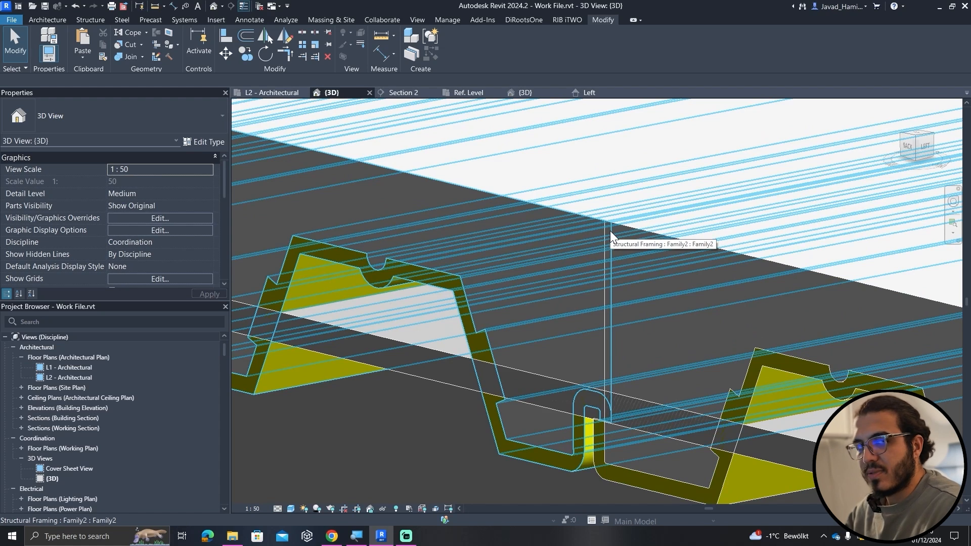
{"action": "scroll", "coordinate": [659, 299], "scroll_direction": "down", "scroll_amount": 6}
{"action": "scroll", "coordinate": [658, 307], "scroll_direction": "down", "scroll_amount": 3}
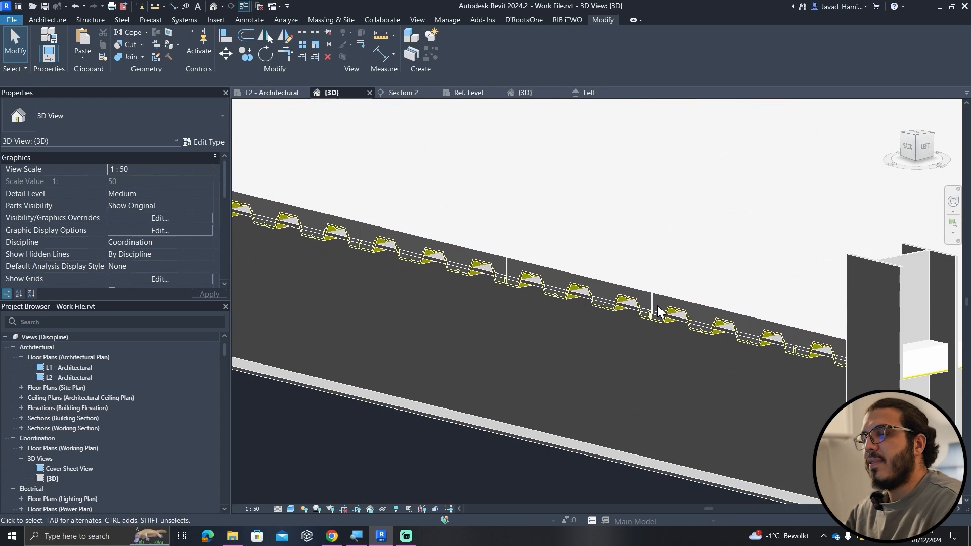
{"action": "scroll", "coordinate": [658, 306], "scroll_direction": "down", "scroll_amount": 3}
{"action": "middle_click_drag", "start_coordinate": [484, 190], "coordinate": [552, 92], "text": "shift"}
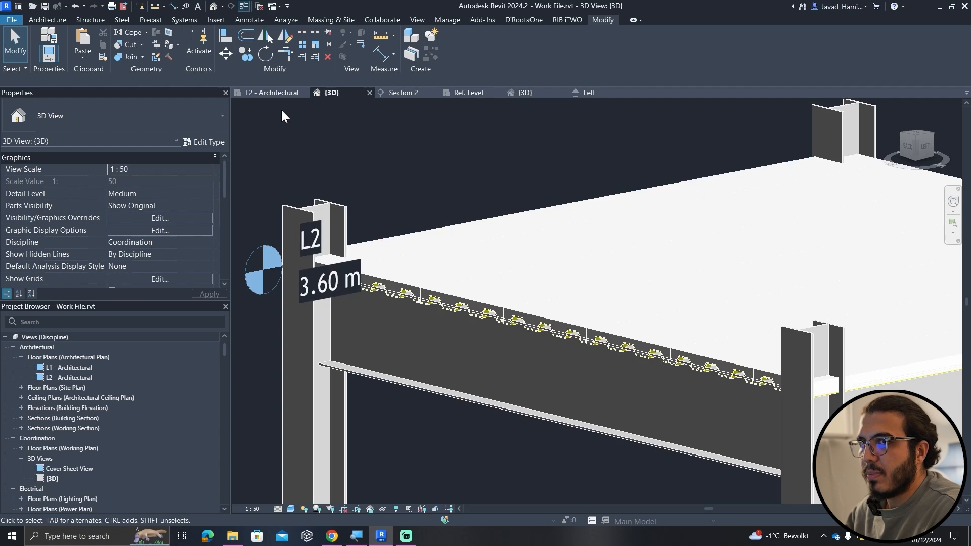
{"action": "scroll", "coordinate": [716, 397], "scroll_direction": "up", "scroll_amount": 5}
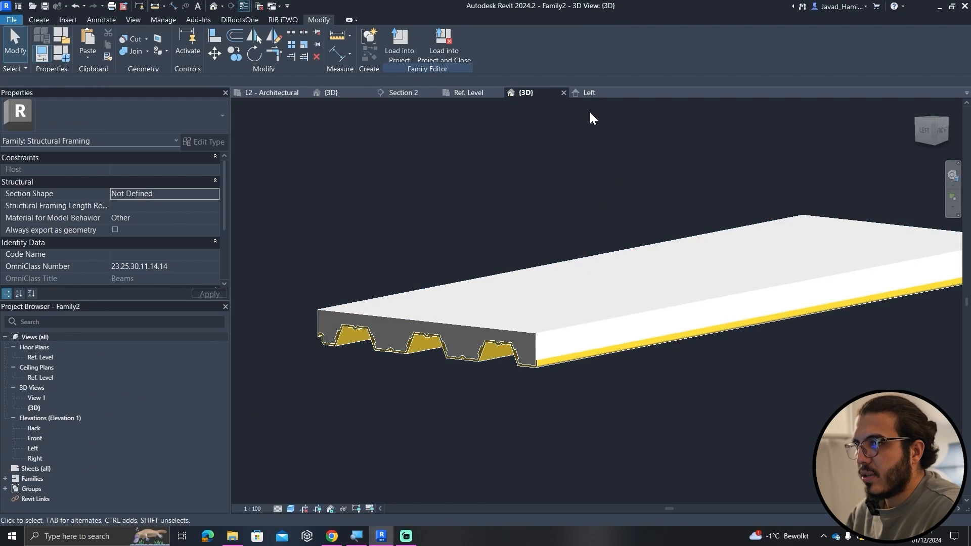
In the family's Left elevation, restrict both the deck and fill extrusions to the Fine detail level only.
{"action": "left_click", "coordinate": [602, 97]}
{"action": "scroll", "coordinate": [636, 347], "scroll_direction": "down", "scroll_amount": 6}
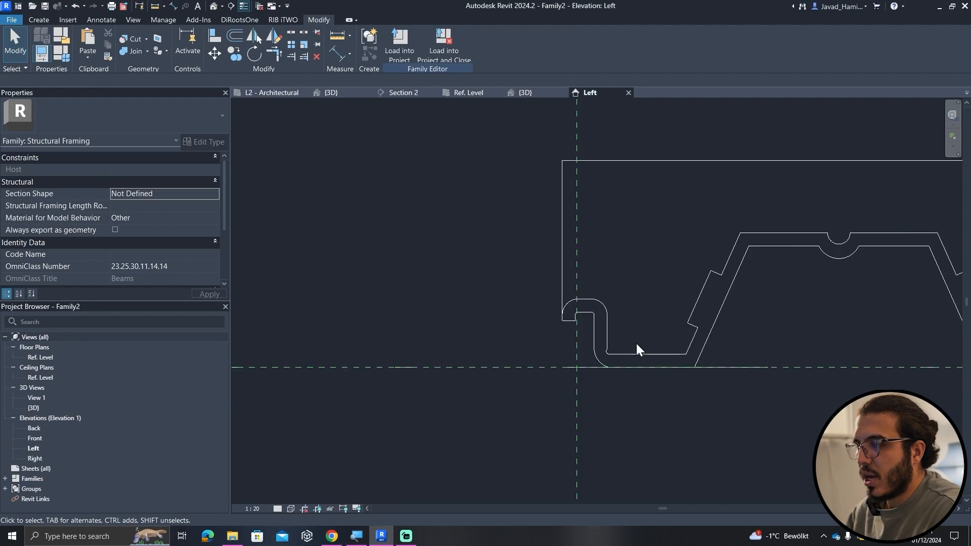
{"action": "scroll", "coordinate": [509, 346], "scroll_direction": "down", "scroll_amount": 1}
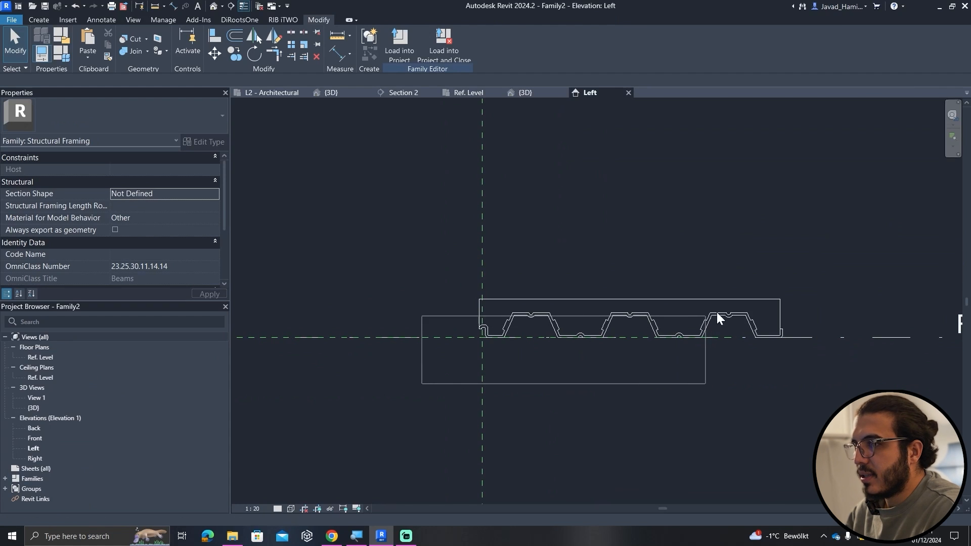
{"action": "left_click_drag", "start_coordinate": [717, 312], "coordinate": [806, 269]}
{"action": "scroll", "coordinate": [800, 321], "scroll_direction": "up", "scroll_amount": 3}
{"action": "key", "text": "Escape"}
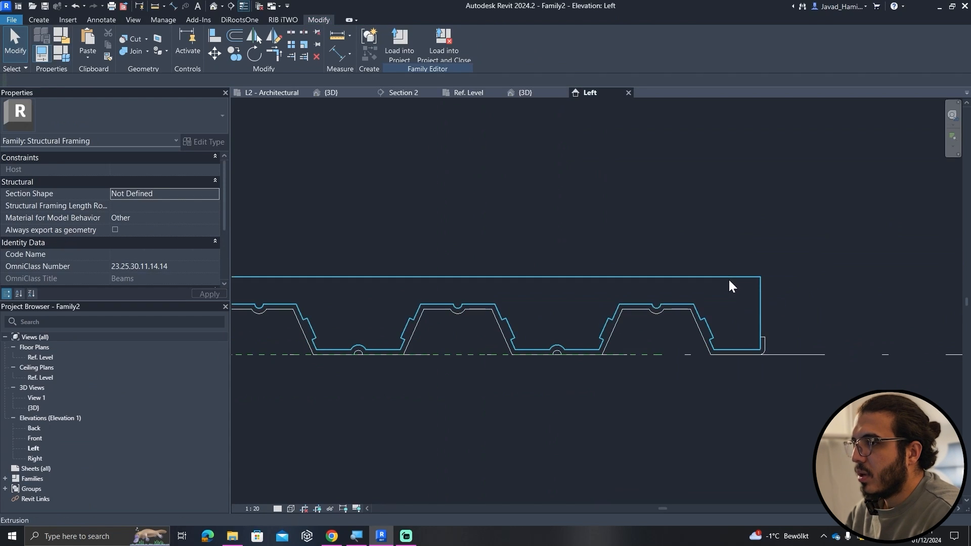
{"action": "left_click", "coordinate": [671, 309]}
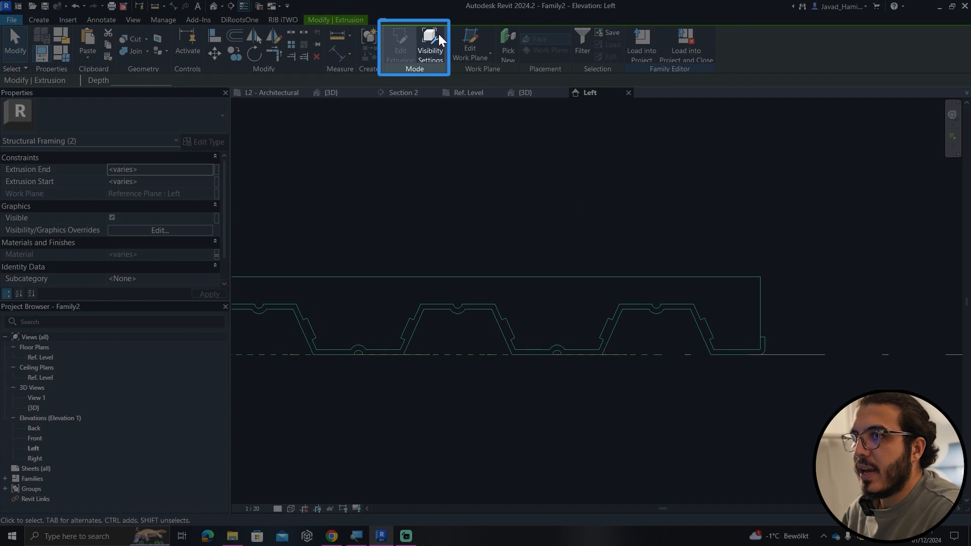
{"action": "left_click", "coordinate": [436, 31]}
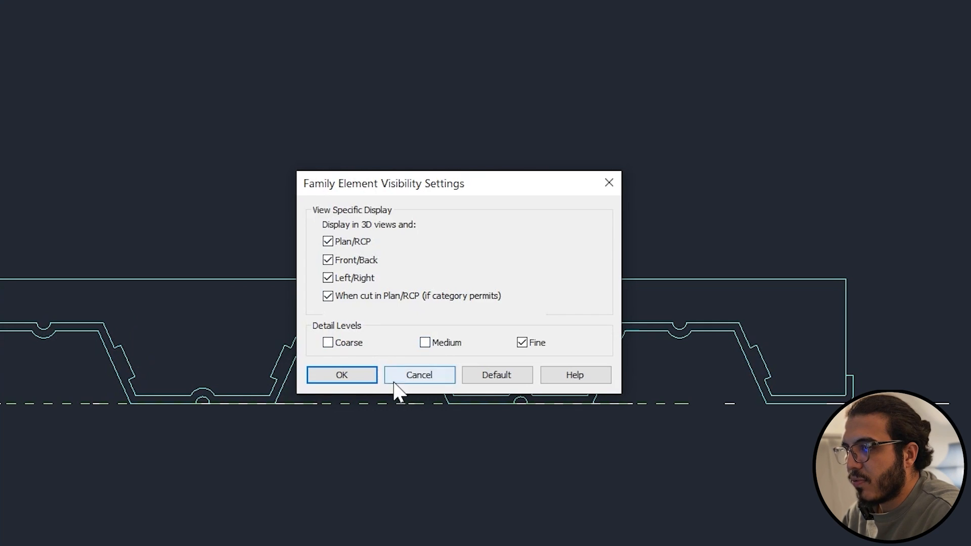
{"action": "left_click", "coordinate": [357, 382]}
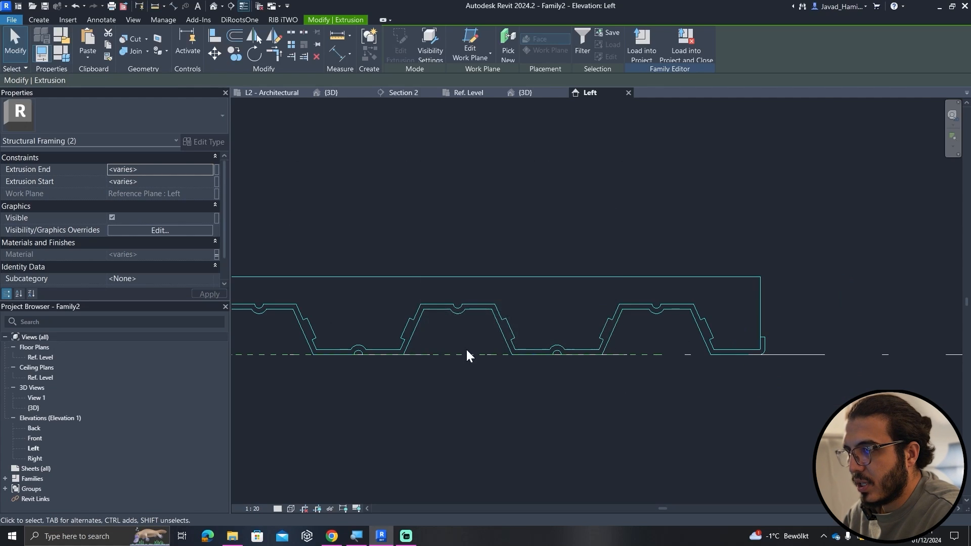
{"action": "scroll", "coordinate": [501, 421], "scroll_direction": "down", "scroll_amount": 2}
{"action": "left_click", "coordinate": [499, 423]}
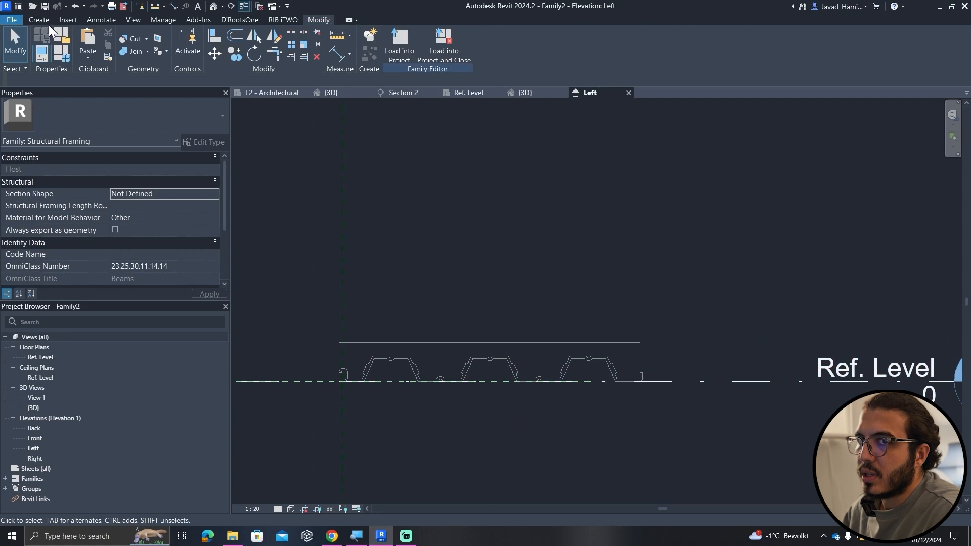
Create a rectangular extrusion on Reference Plane : Left, spanning the deck and fill profile from the slab top to its underside.
{"action": "left_click", "coordinate": [39, 20]}
{"action": "left_click", "coordinate": [90, 43]}
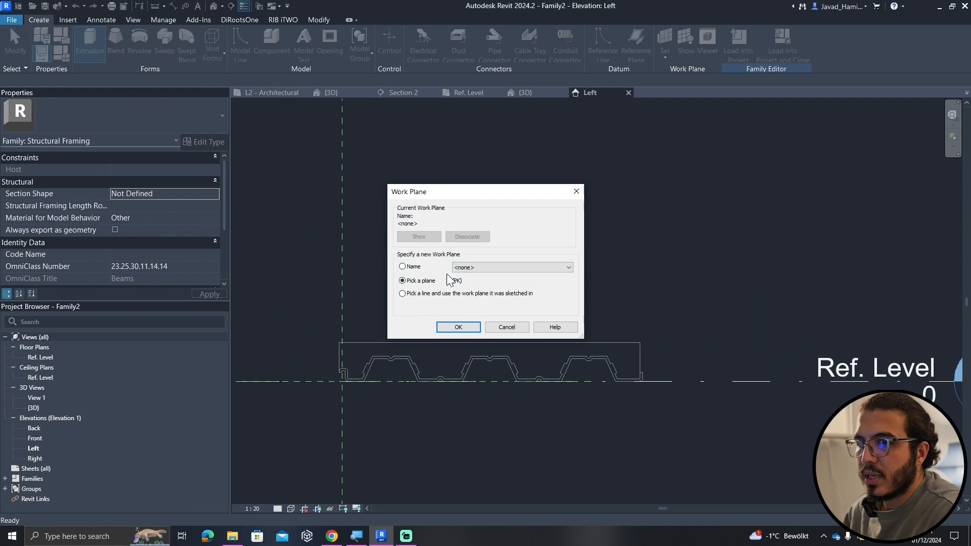
{"action": "left_click", "coordinate": [482, 268]}
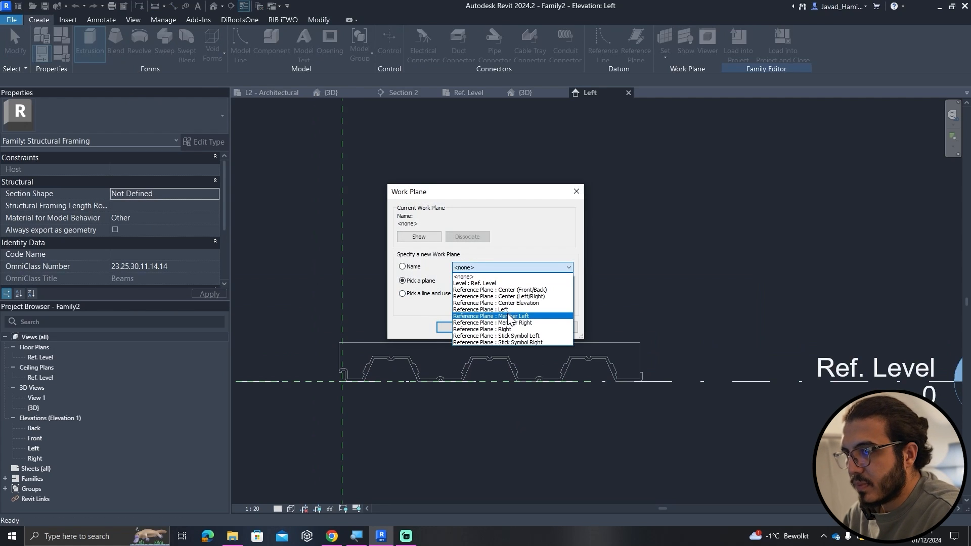
{"action": "left_click", "coordinate": [507, 309]}
{"action": "left_click", "coordinate": [460, 328]}
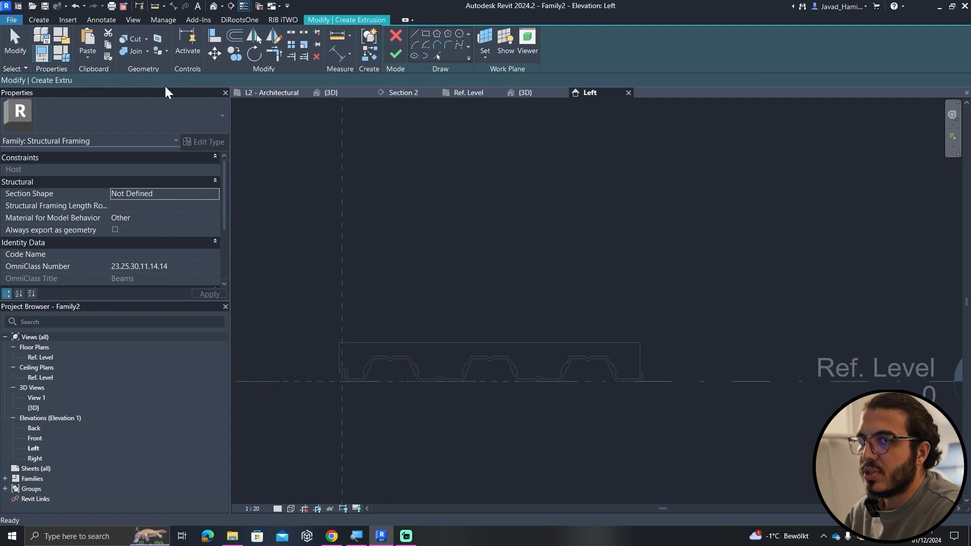
{"action": "left_click", "coordinate": [429, 34]}
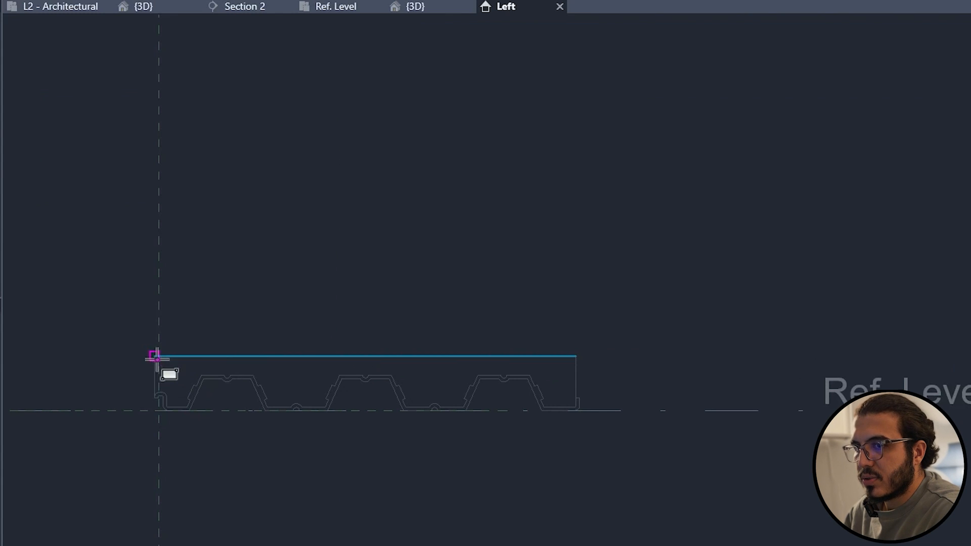
{"action": "left_click", "coordinate": [151, 358]}
{"action": "scroll", "coordinate": [597, 482], "scroll_direction": "up", "scroll_amount": 4}
{"action": "scroll", "coordinate": [552, 347], "scroll_direction": "up", "scroll_amount": 3}
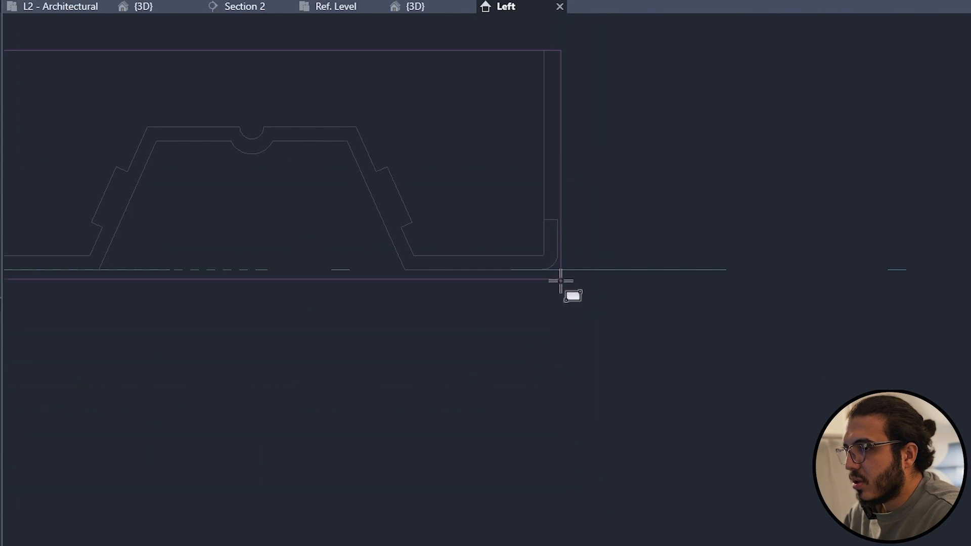
{"action": "left_click", "coordinate": [542, 270]}
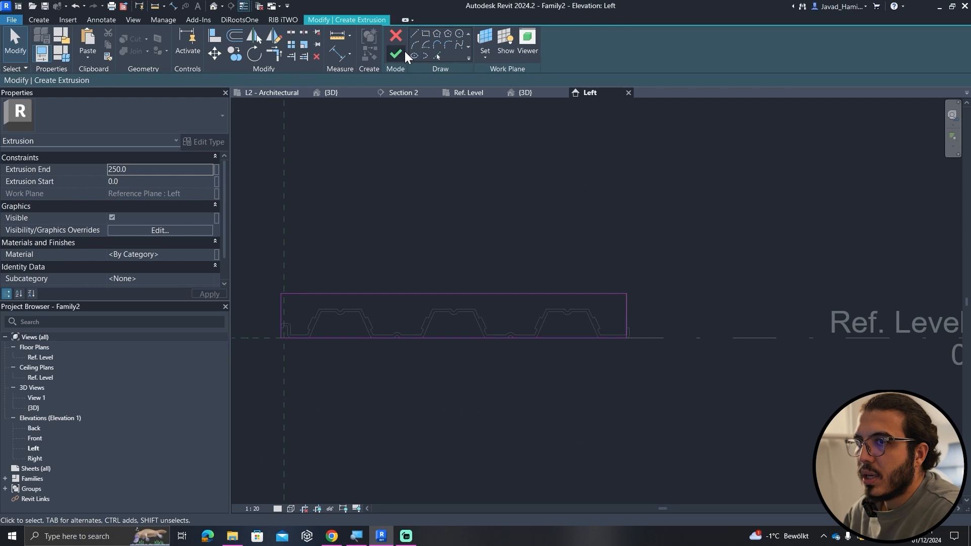
{"action": "left_click", "coordinate": [404, 51]}
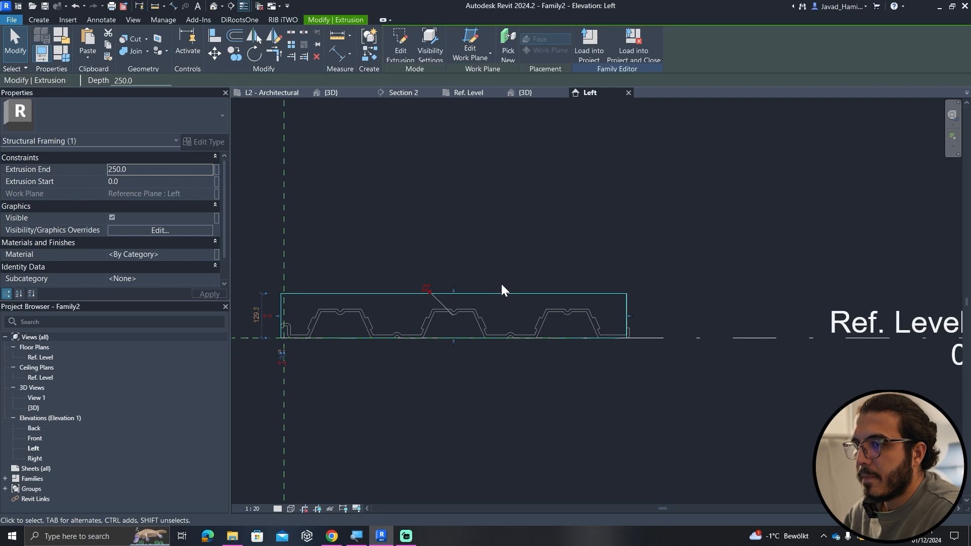
In the Ref. Level plan, stretch the rectangular extrusion over the full slab length, with its start at -3000 and end at 0.
{"action": "left_click", "coordinate": [478, 92]}
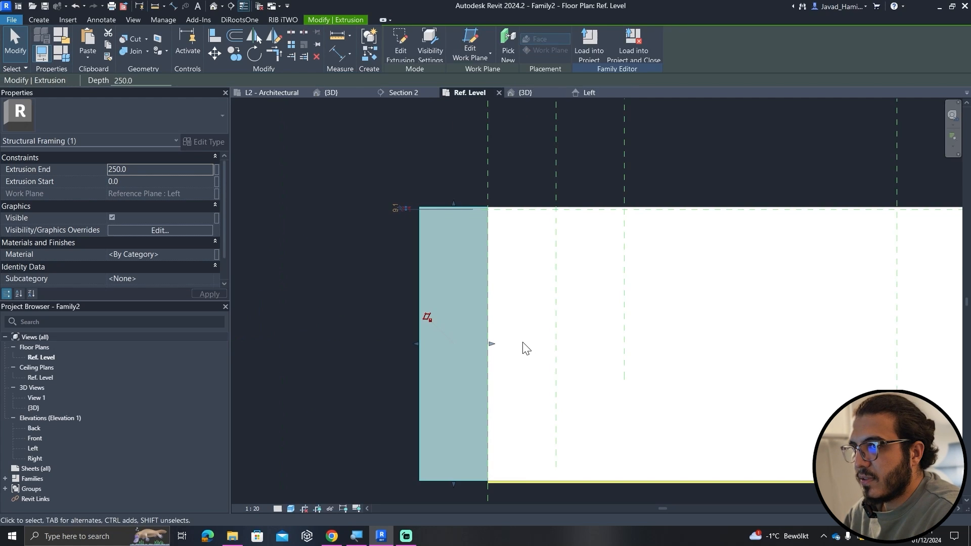
{"action": "left_click_drag", "start_coordinate": [507, 345], "coordinate": [514, 379]}
{"action": "middle_click_drag", "start_coordinate": [736, 350], "coordinate": [514, 379]}
{"action": "left_click_drag", "start_coordinate": [514, 379], "coordinate": [750, 267]}
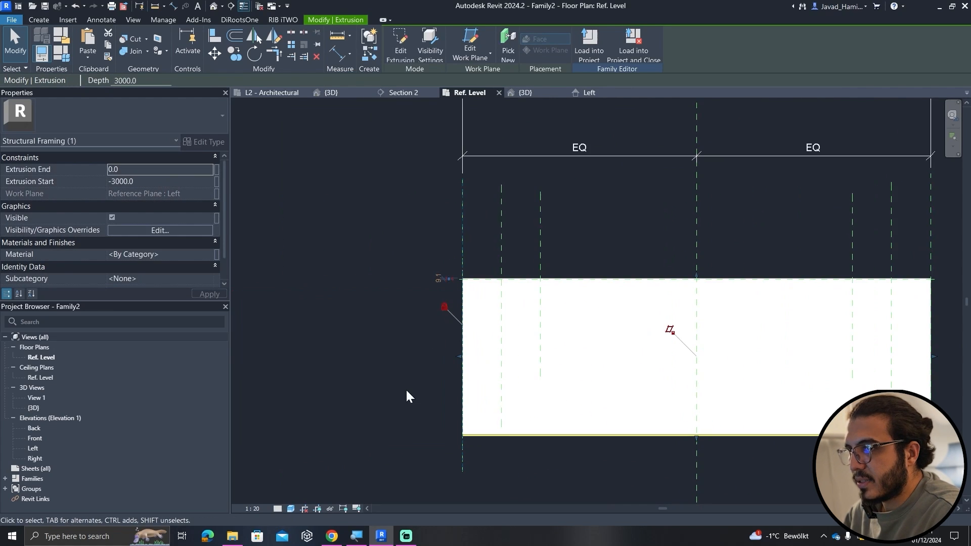
{"action": "left_click", "coordinate": [408, 395]}
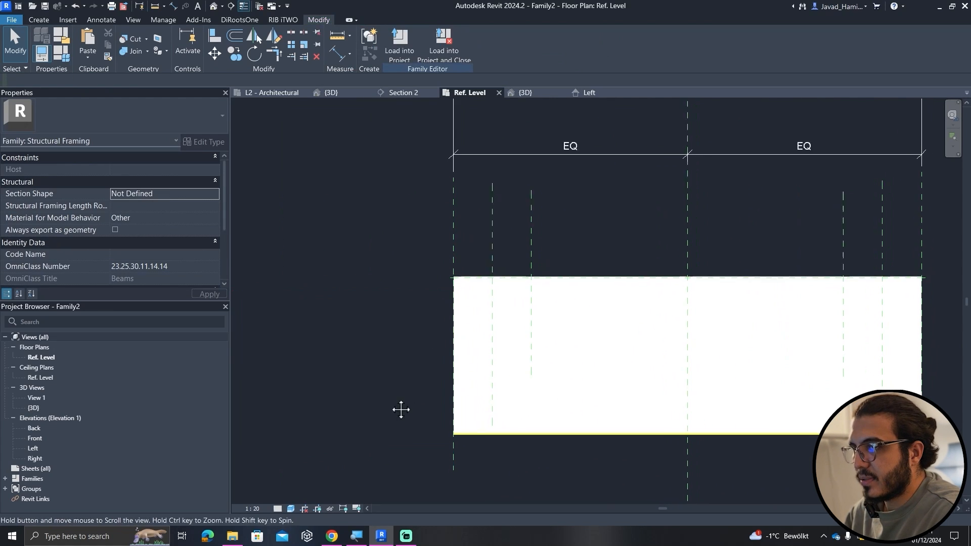
Save the family as beam.rfa and load it into the Work File.rvt project without placing an instance.
{"action": "key", "text": "ctrl+s"}
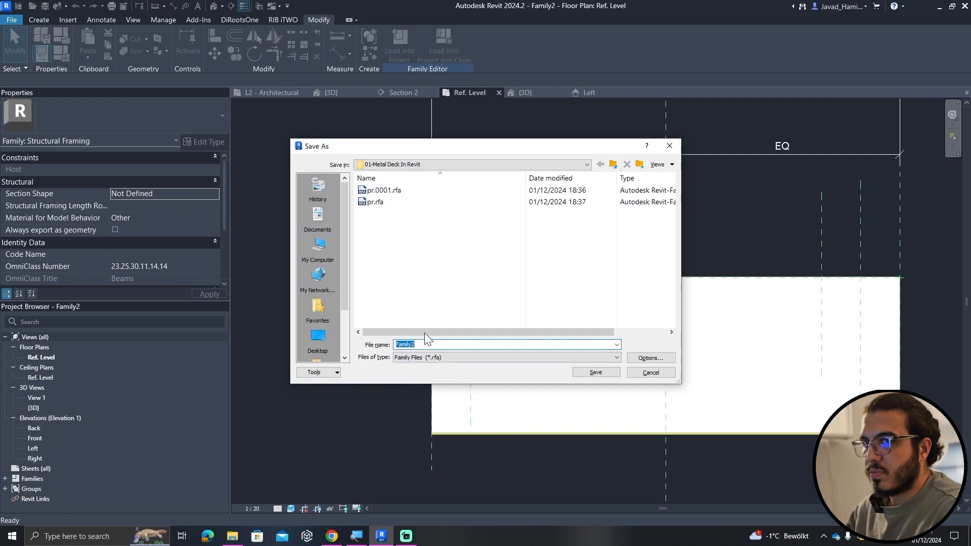
{"action": "key", "text": "Return"}
{"action": "left_click", "coordinate": [410, 41]}
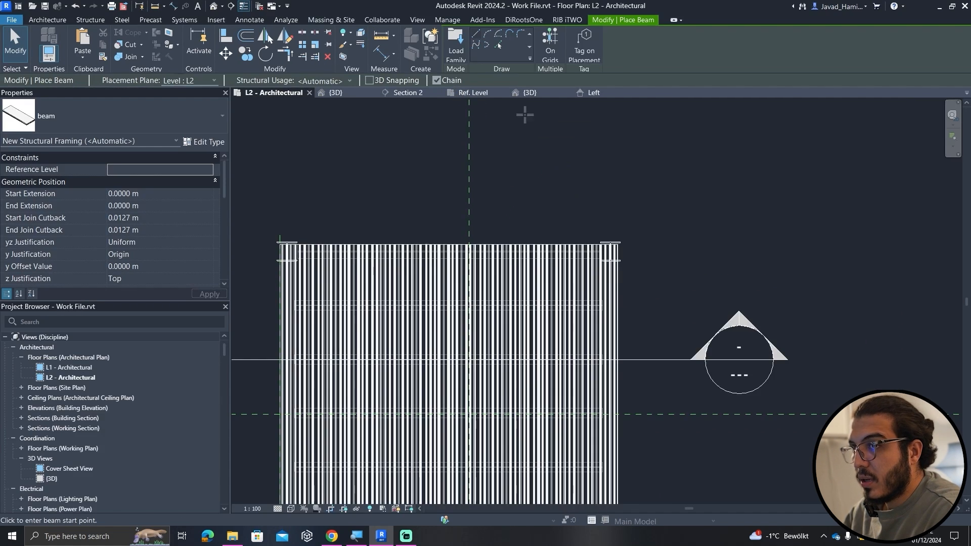
{"action": "key", "text": "Escape"}
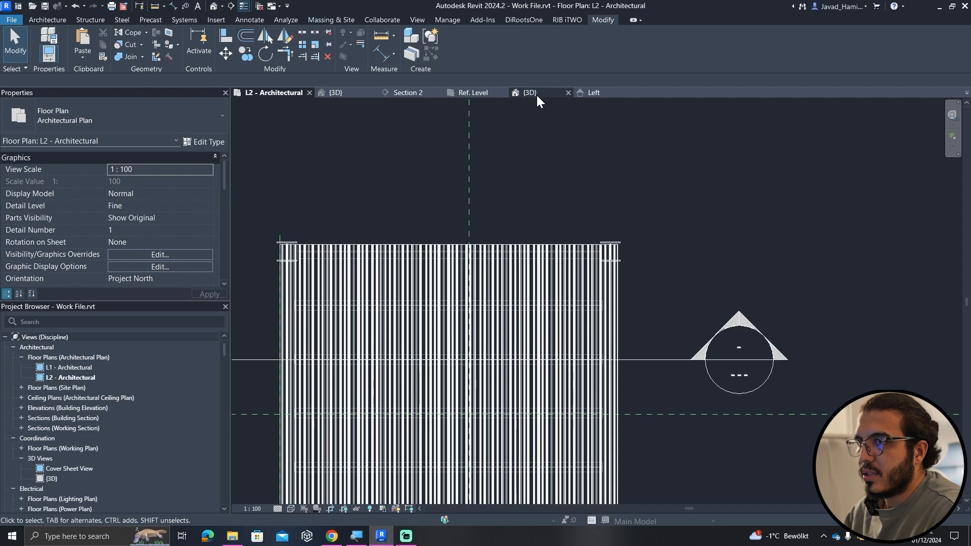
In the beam.rfa 3D view, restrict the rectangular extrusion to the Coarse detail level only.
{"action": "left_click", "coordinate": [532, 92]}
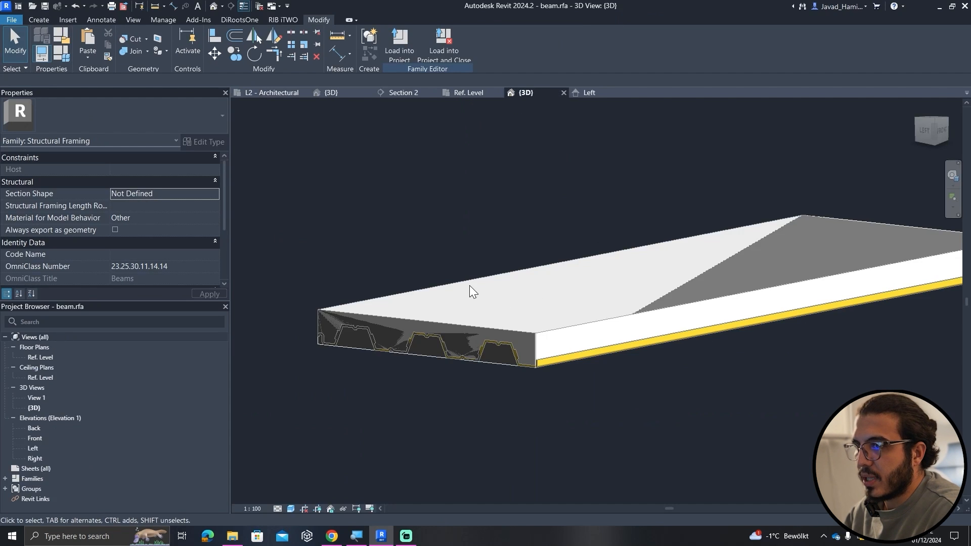
{"action": "left_click", "coordinate": [412, 291]}
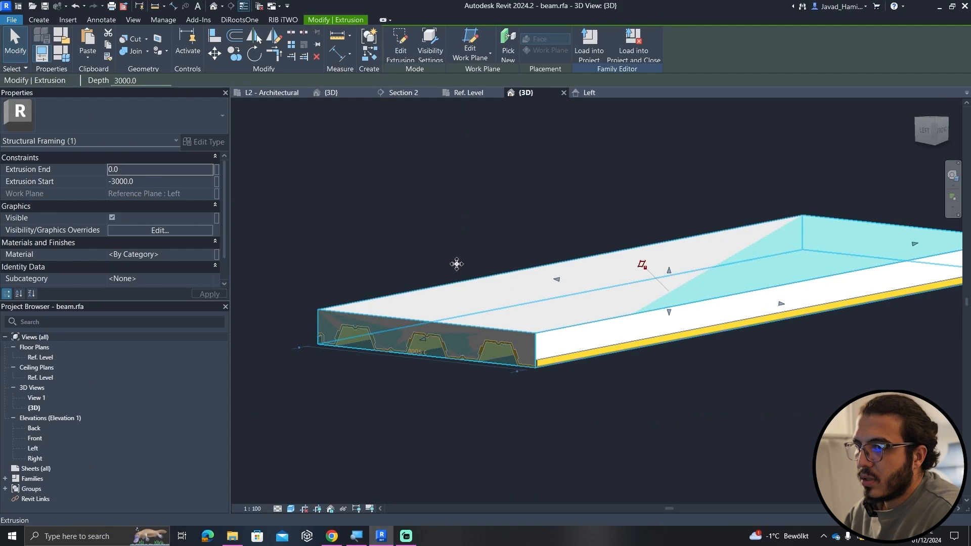
{"action": "left_click", "coordinate": [431, 47]}
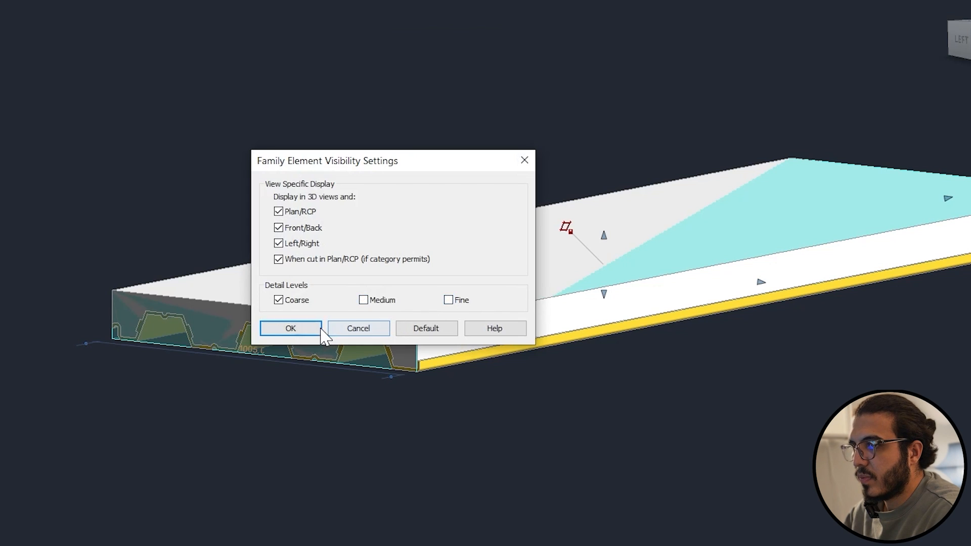
{"action": "left_click", "coordinate": [290, 328]}
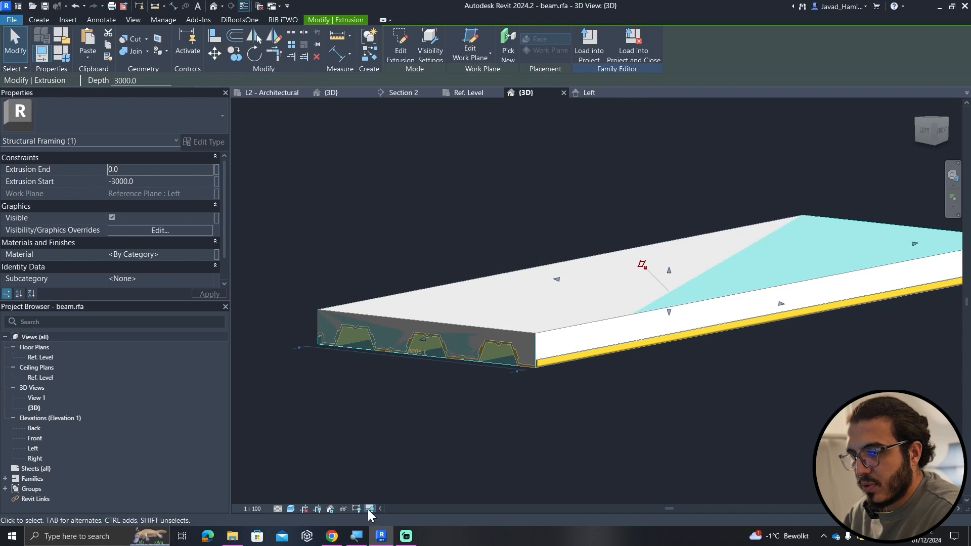
Turn on Preview Visibility in the family's 3D view and set its detail level to Fine.
{"action": "left_click", "coordinate": [369, 509]}
{"action": "left_click", "coordinate": [390, 494]}
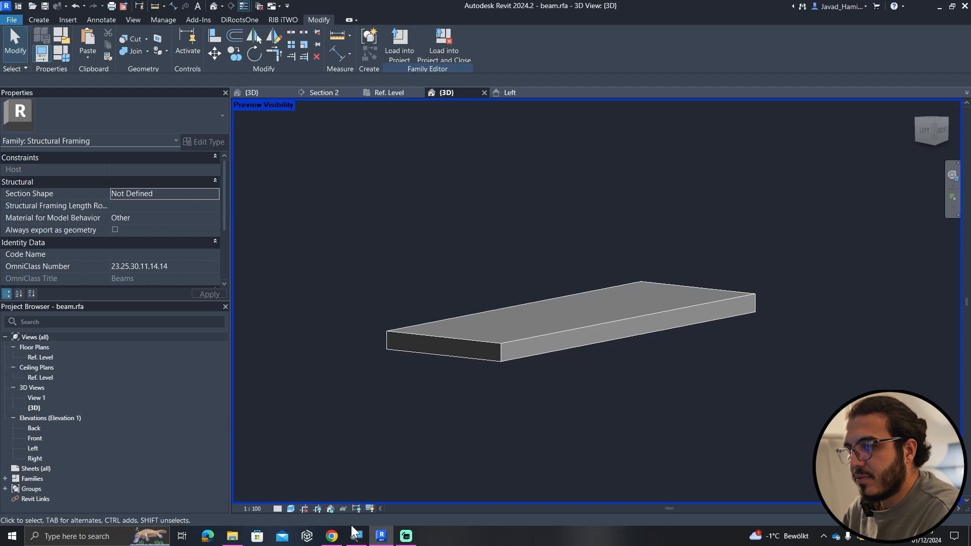
{"action": "left_click", "coordinate": [369, 509]}
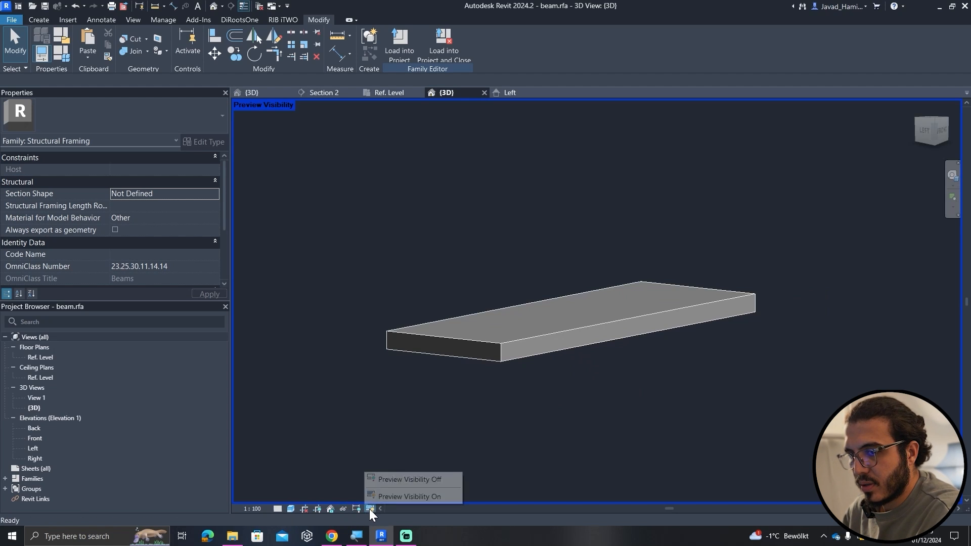
{"action": "left_click", "coordinate": [376, 499]}
{"action": "left_click", "coordinate": [279, 508]}
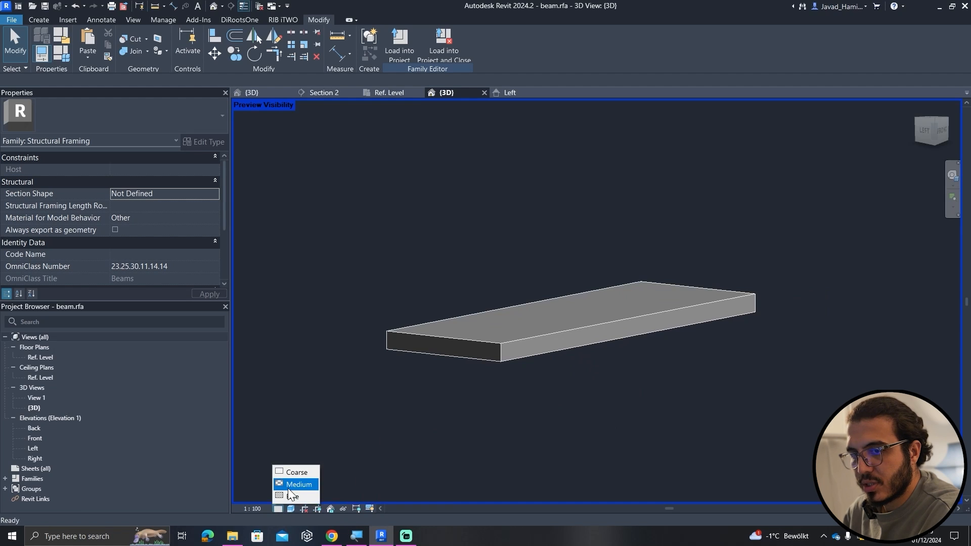
{"action": "left_click", "coordinate": [299, 496]}
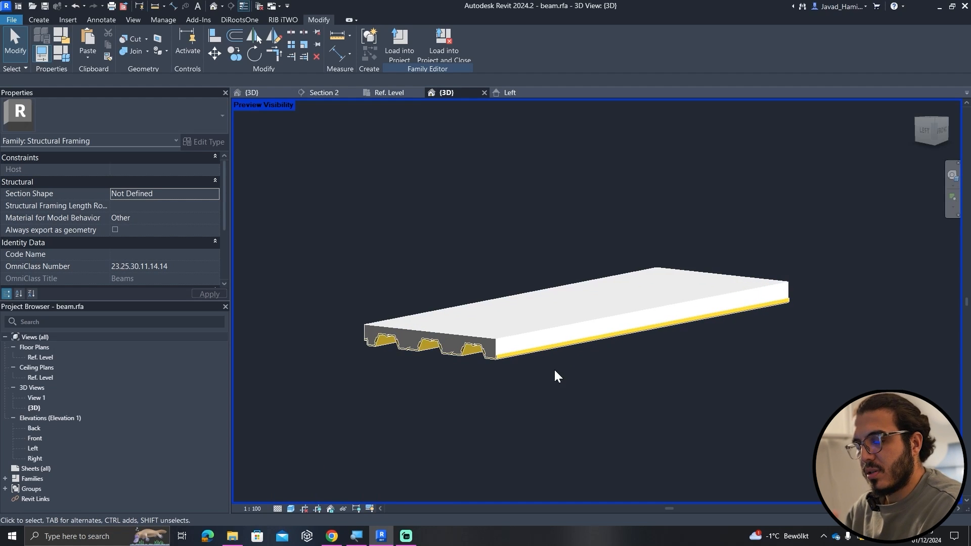
Save the family under the new name met deck 2 and load it into the Work File.rvt project.
{"action": "left_click", "coordinate": [11, 20]}
{"action": "mouse_move", "coordinate": [51, 139]}
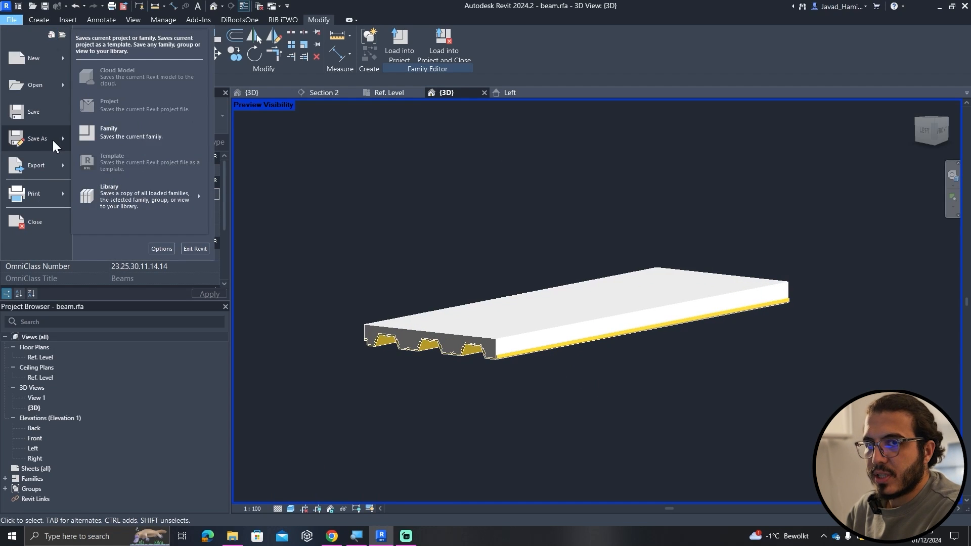
{"action": "left_click", "coordinate": [128, 139]}
{"action": "type", "text": "met deck 2"}
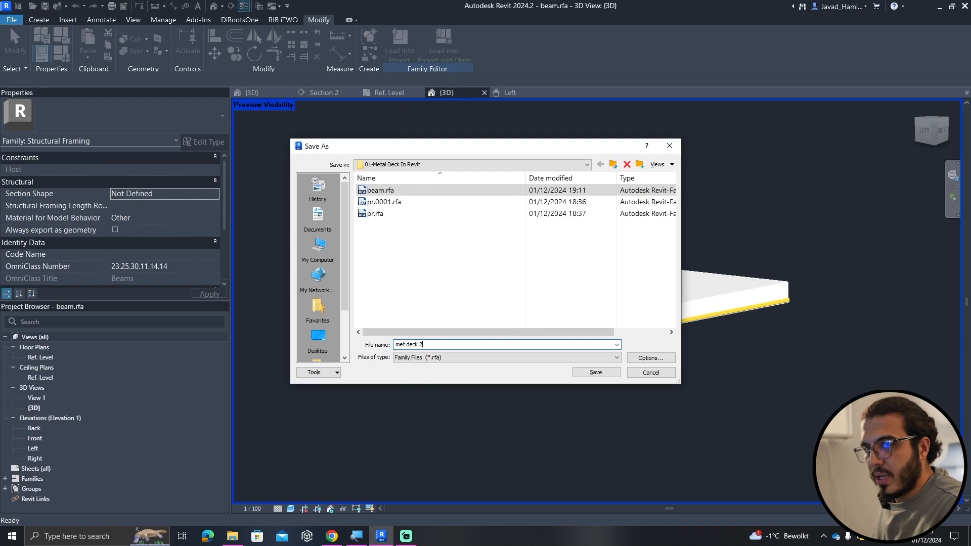
{"action": "key", "text": "Return"}
{"action": "left_click", "coordinate": [406, 51]}
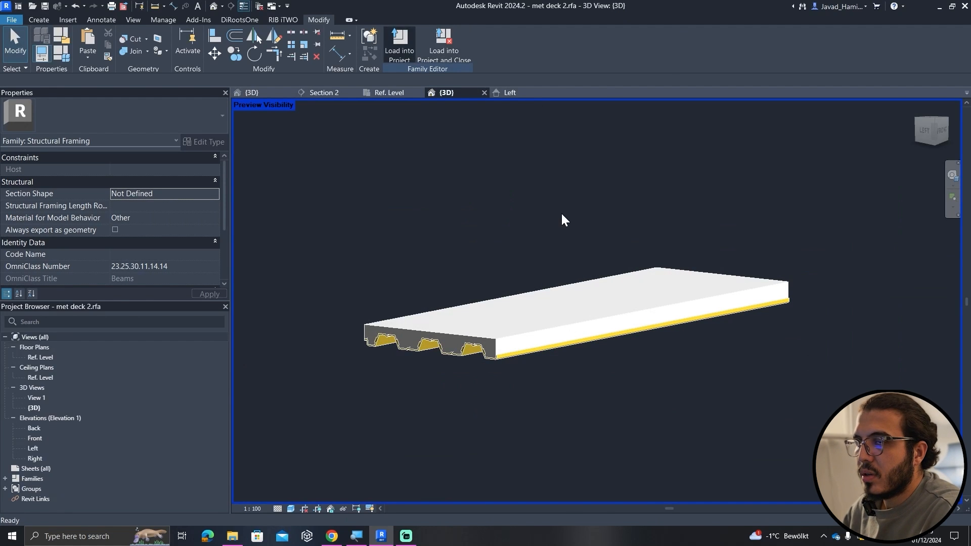
Select all Family2 slab instances in the project's 3D view and change their type to met deck 2.
{"action": "left_click", "coordinate": [487, 225]}
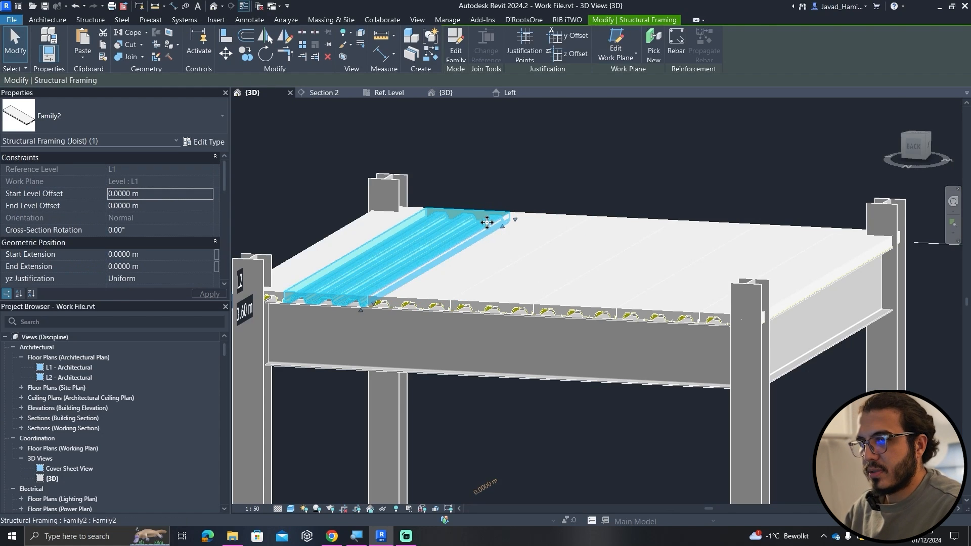
{"action": "key", "text": "s"}
{"action": "key", "text": "a"}
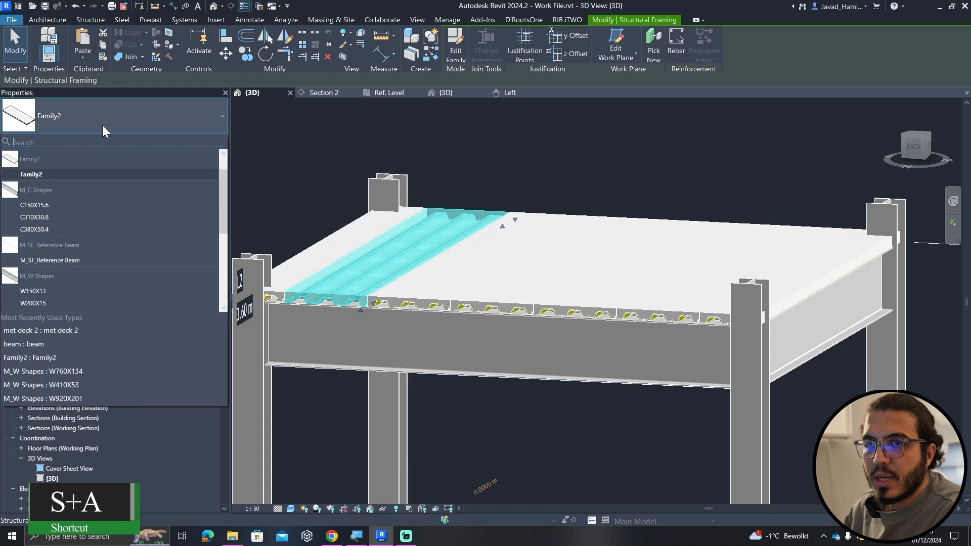
{"action": "left_click", "coordinate": [103, 126]}
{"action": "key", "text": "s"}
{"action": "key", "text": "a"}
{"action": "left_click", "coordinate": [114, 127]}
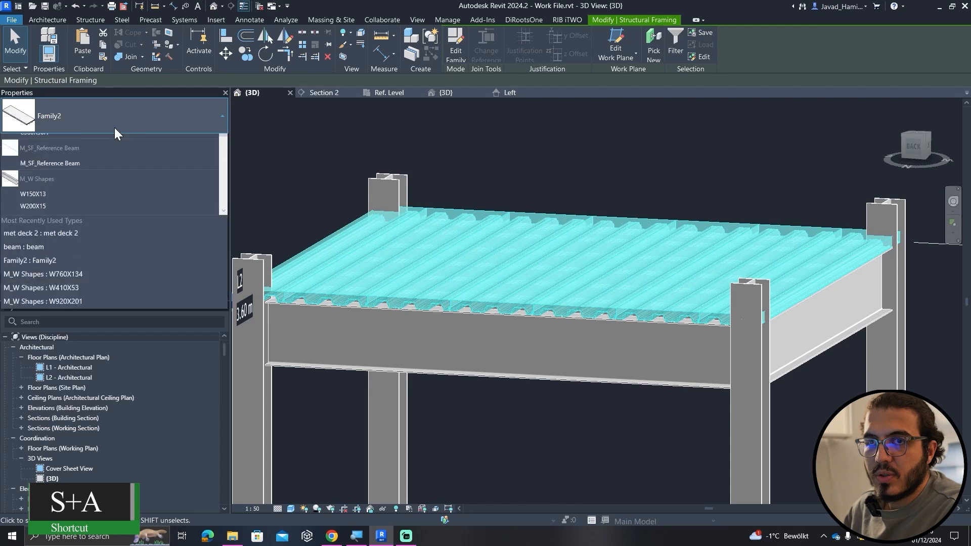
{"action": "key", "text": "Escape"}
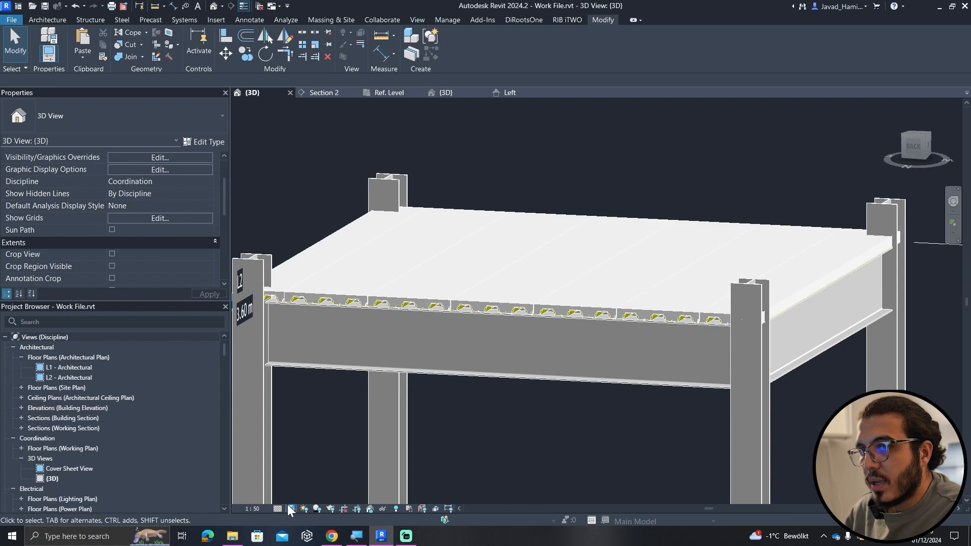
Switch the project's 3D view to a lower detail level and back to Fine to compare how the deck slabs display.
{"action": "left_click", "coordinate": [299, 486]}
{"action": "scroll", "coordinate": [505, 315], "scroll_direction": "up", "scroll_amount": 5}
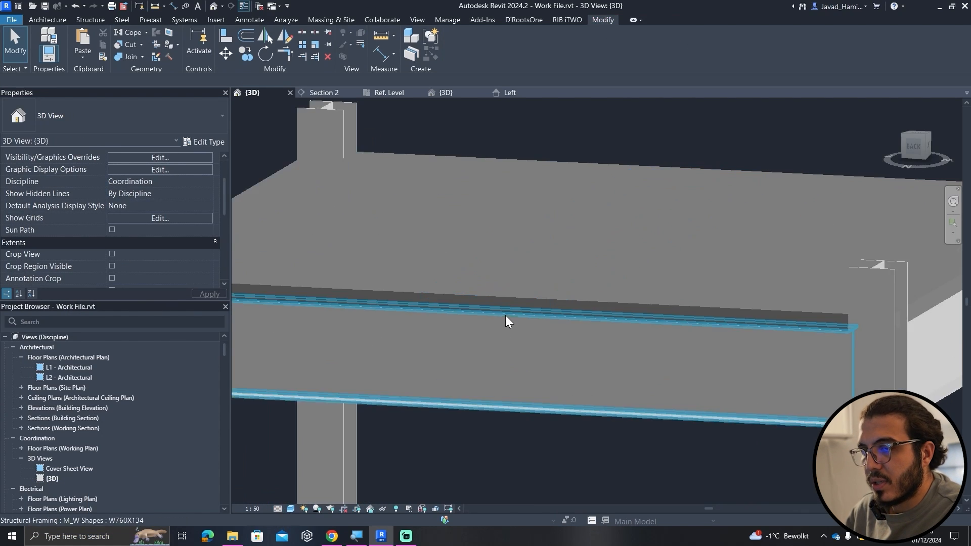
{"action": "scroll", "coordinate": [560, 368], "scroll_direction": "down", "scroll_amount": 4}
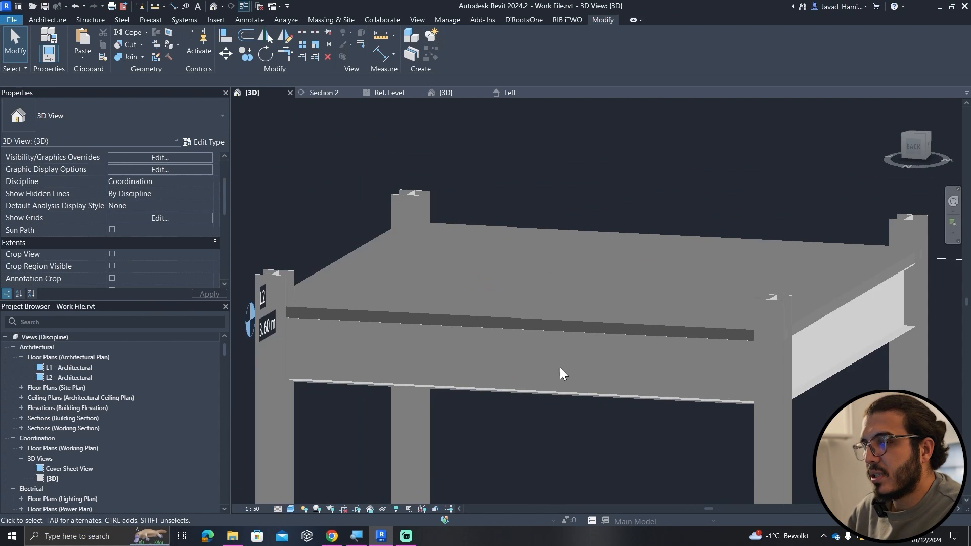
{"action": "left_click", "coordinate": [277, 509]}
{"action": "left_click", "coordinate": [289, 497]}
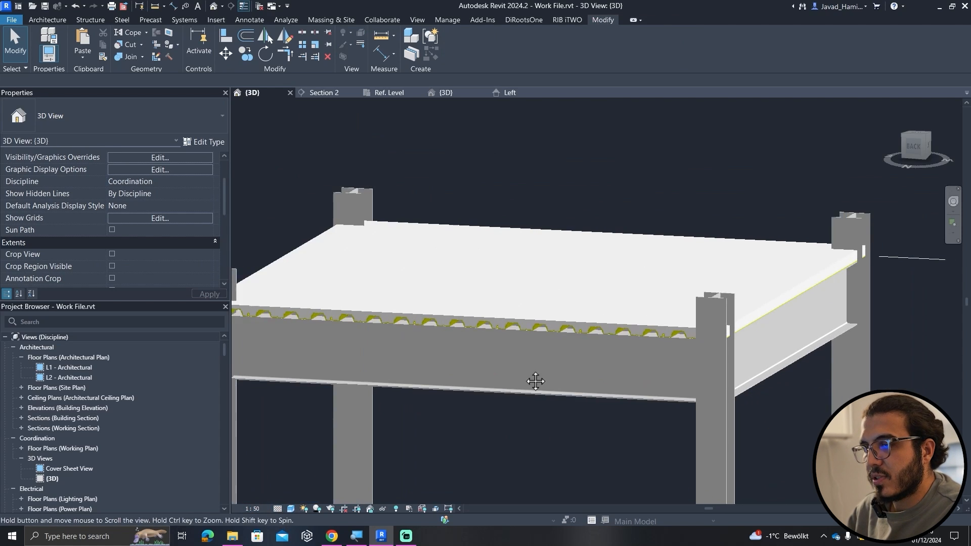
{"action": "scroll", "coordinate": [599, 333], "scroll_direction": "up", "scroll_amount": 3}
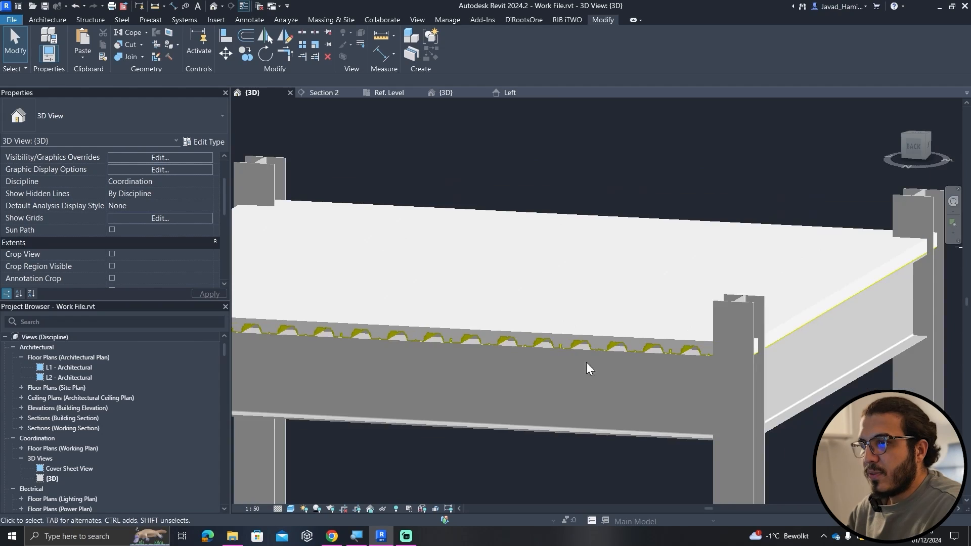
{"action": "middle_click_drag", "start_coordinate": [561, 349], "coordinate": [596, 351]}
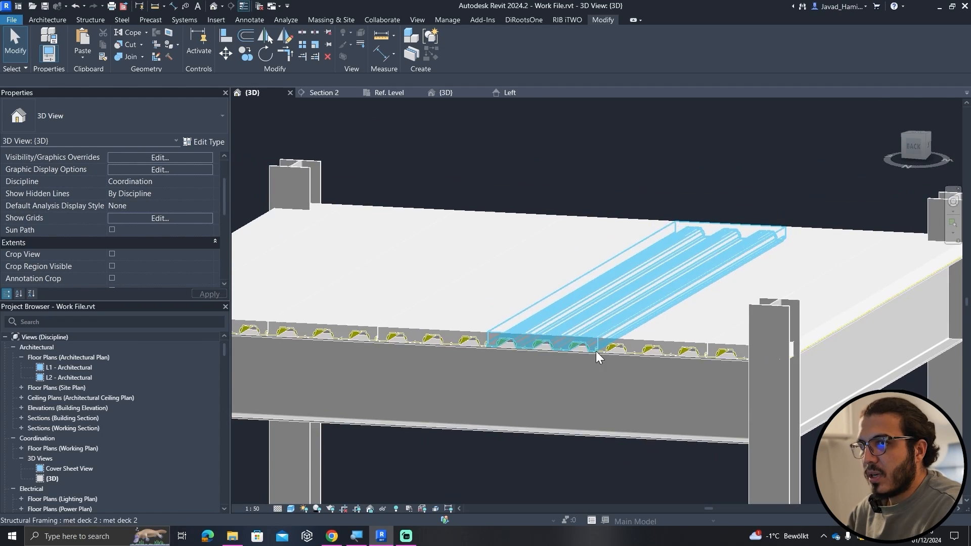
{"action": "middle_click_drag", "start_coordinate": [458, 345], "coordinate": [493, 308]}
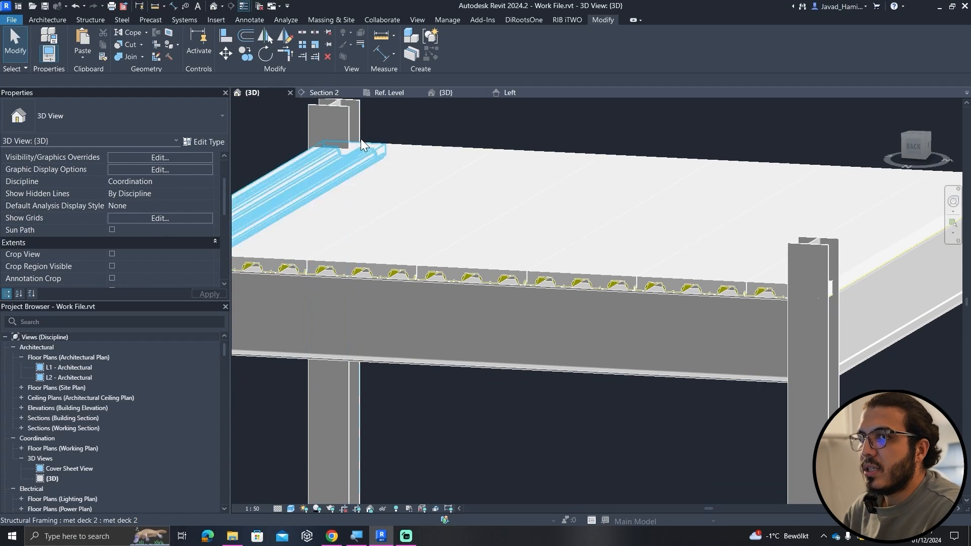
In Section 2, start rebar placement in the first deck slab, set the orientation to Perpendicular to Cover, and leave without placing a bar.
{"action": "left_click", "coordinate": [319, 93]}
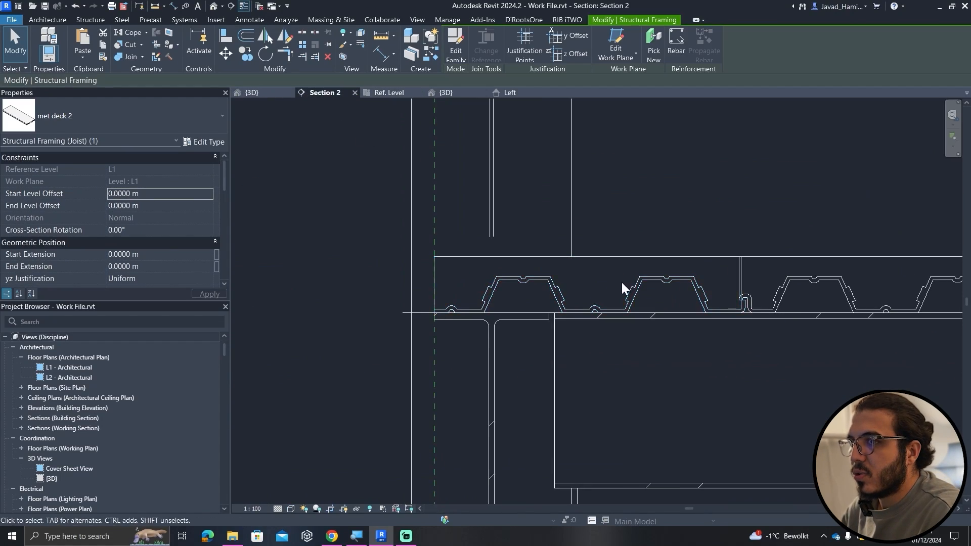
{"action": "scroll", "coordinate": [621, 282], "scroll_direction": "down", "scroll_amount": 1}
{"action": "left_click", "coordinate": [566, 263]}
{"action": "middle_click_drag", "start_coordinate": [696, 250], "coordinate": [662, 222]}
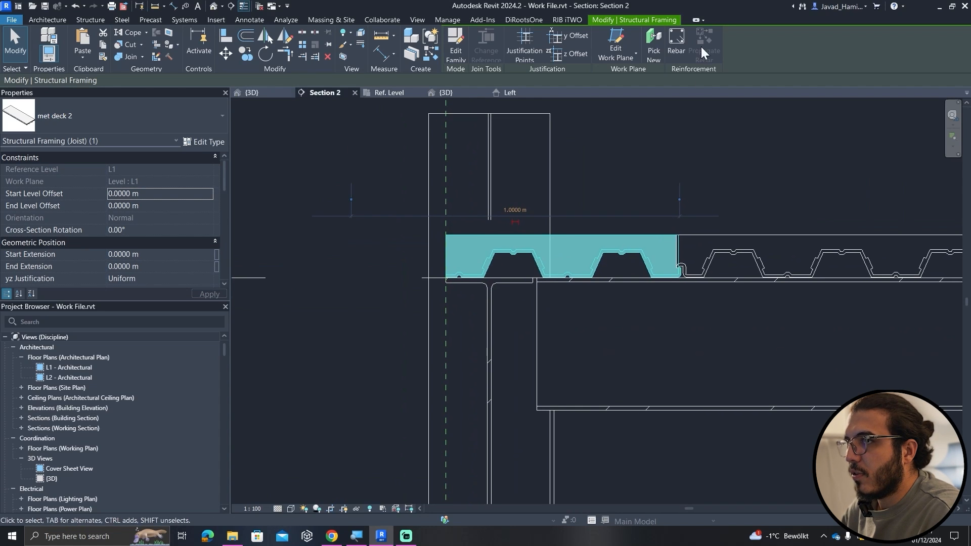
{"action": "left_click", "coordinate": [683, 41]}
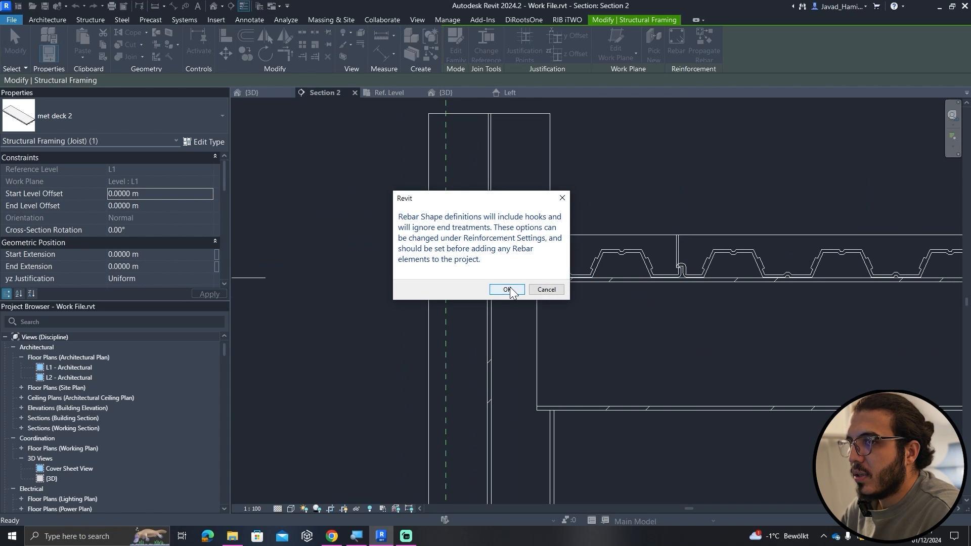
{"action": "left_click", "coordinate": [509, 287]}
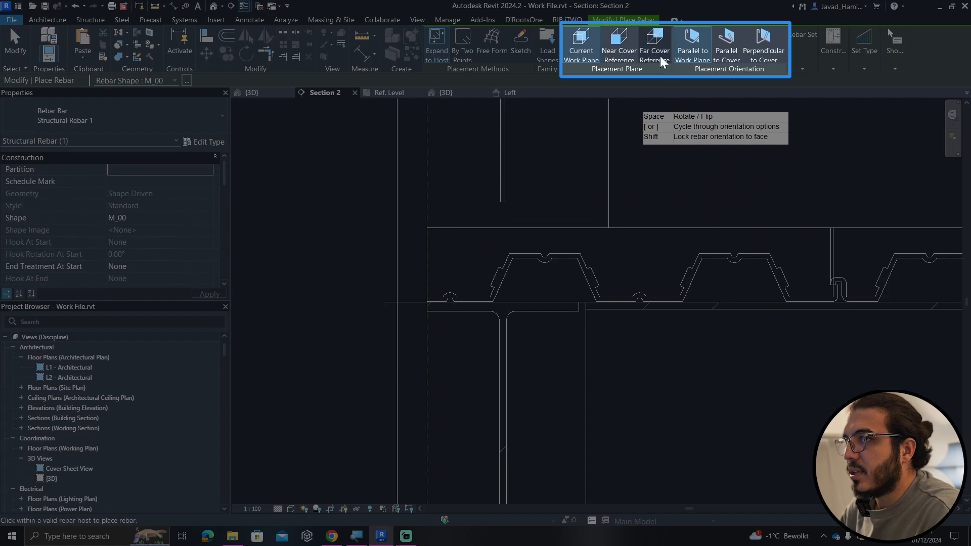
{"action": "left_click", "coordinate": [782, 55]}
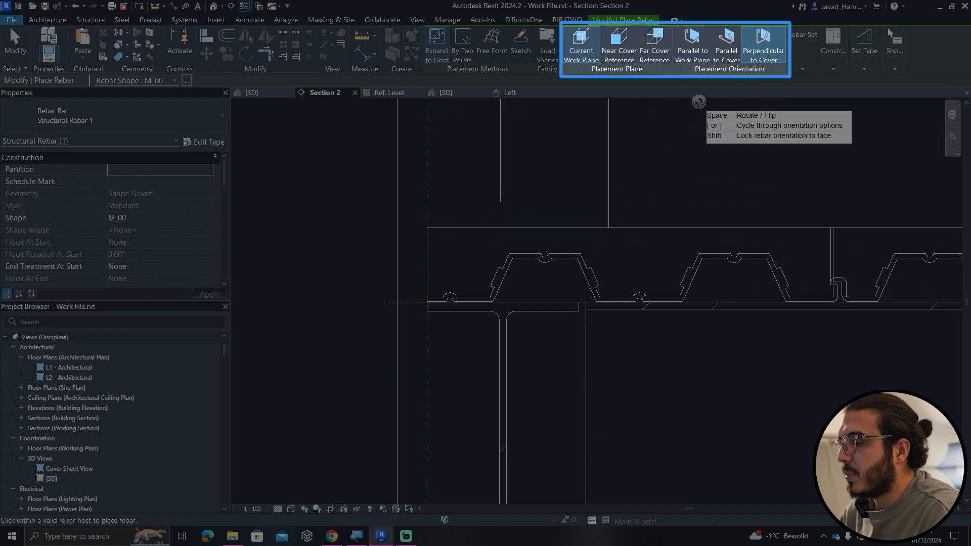
{"action": "scroll", "coordinate": [466, 255], "scroll_direction": "up", "scroll_amount": 5}
{"action": "scroll", "coordinate": [463, 264], "scroll_direction": "up", "scroll_amount": 2}
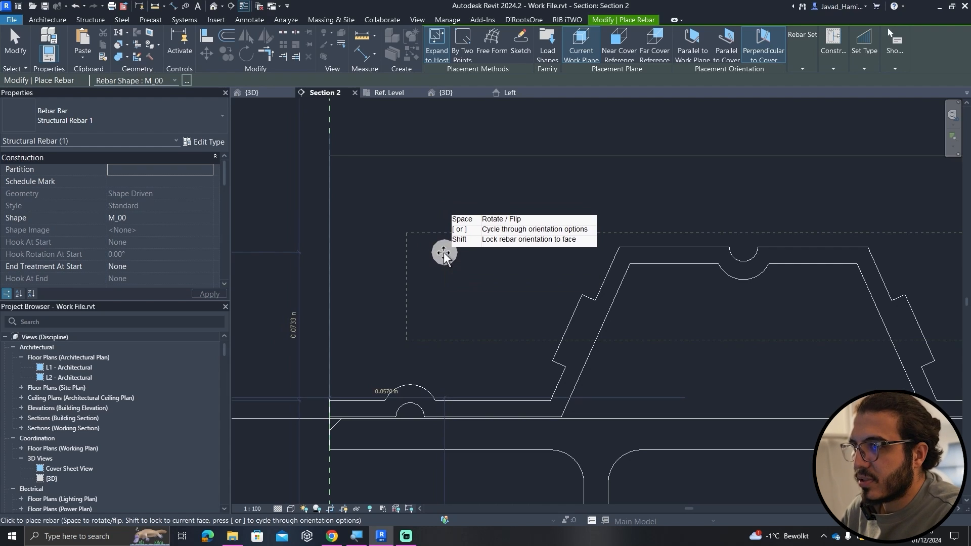
{"action": "scroll", "coordinate": [449, 255], "scroll_direction": "down", "scroll_amount": 3}
{"action": "key", "text": "Escape"}
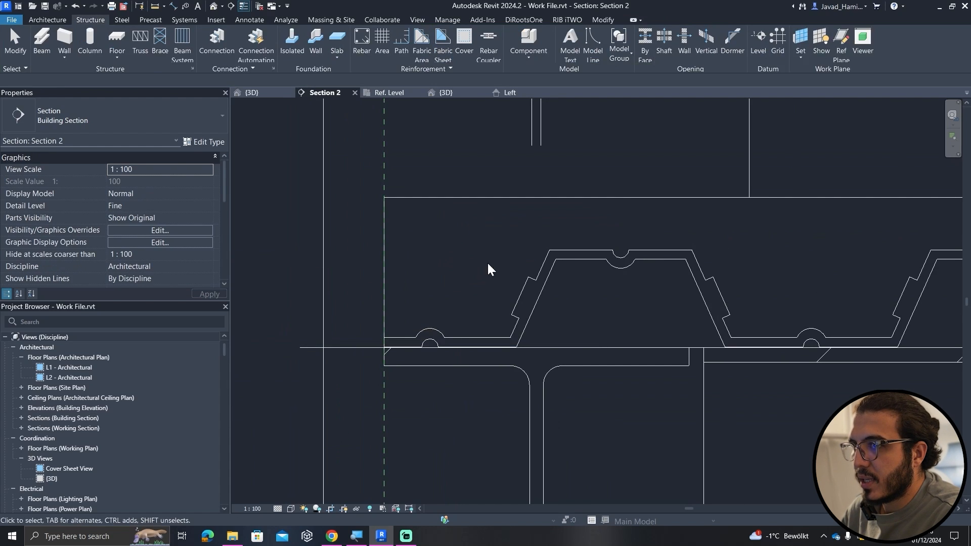
Set the first deck slab's top-face rebar cover to Interior (shells) - #3 to #5 <13>.
{"action": "left_click", "coordinate": [551, 259]}
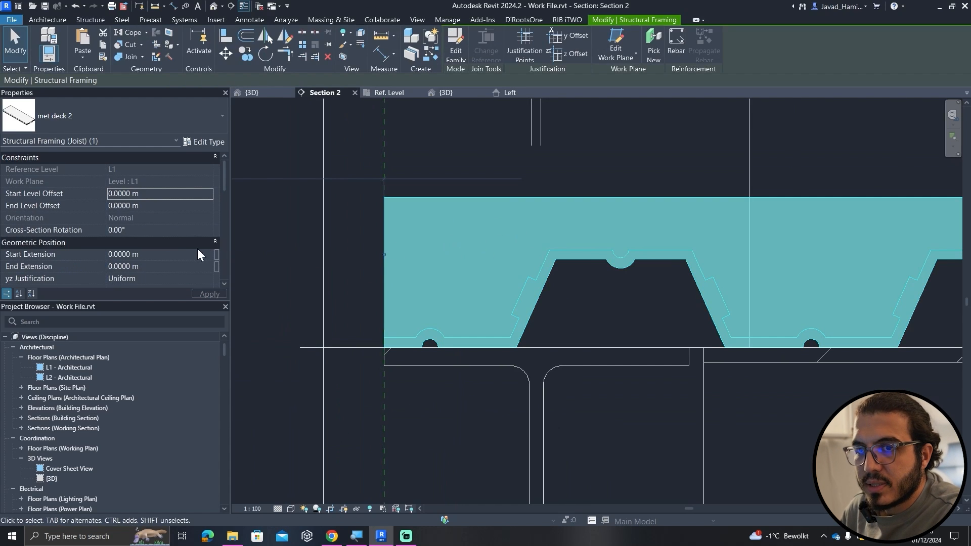
{"action": "scroll", "coordinate": [197, 253], "scroll_direction": "down", "scroll_amount": 8}
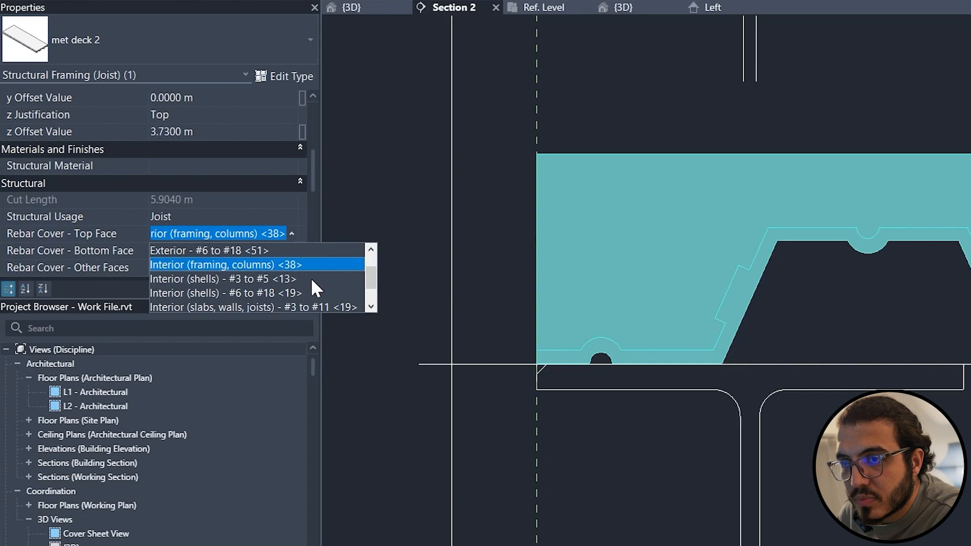
{"action": "left_click", "coordinate": [311, 277]}
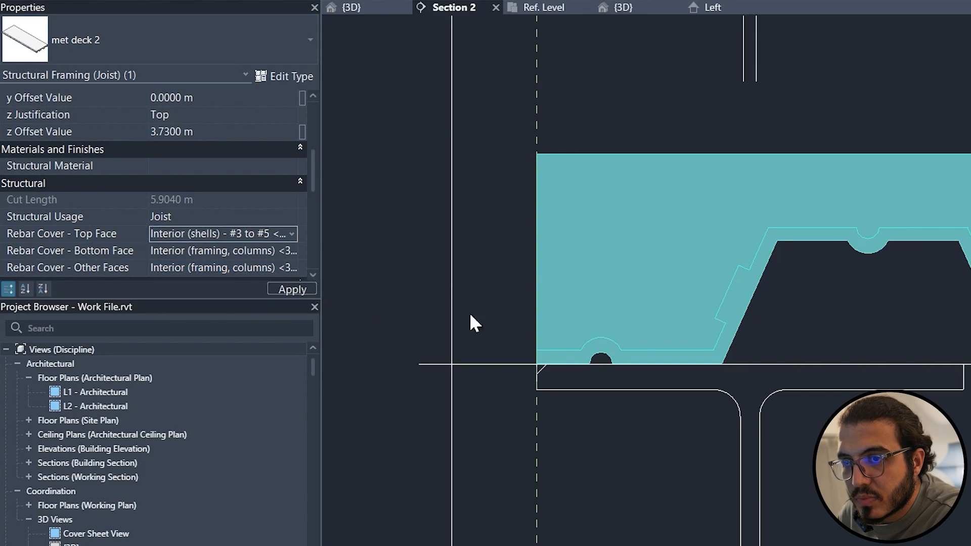
{"action": "key", "text": "Escape"}
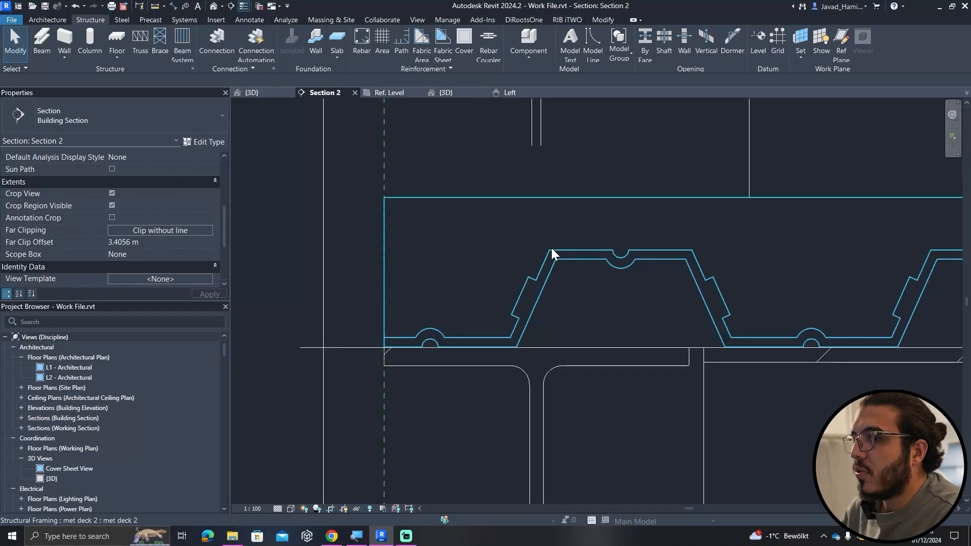
Place a single 10M straight bar (shape M_00) at the upper-left corner inside the first deck slab's rebar cover.
{"action": "left_click", "coordinate": [569, 251]}
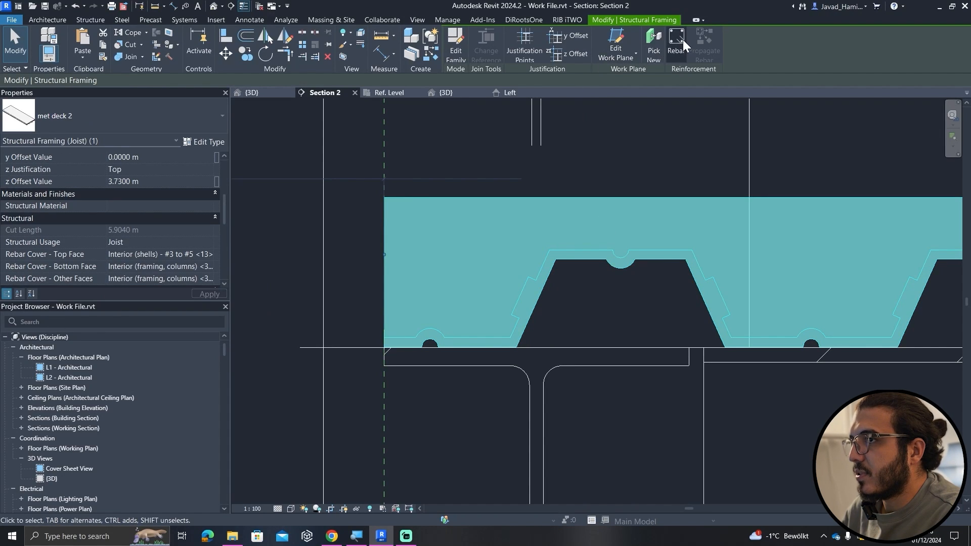
{"action": "left_click", "coordinate": [678, 43]}
{"action": "left_click", "coordinate": [501, 292]}
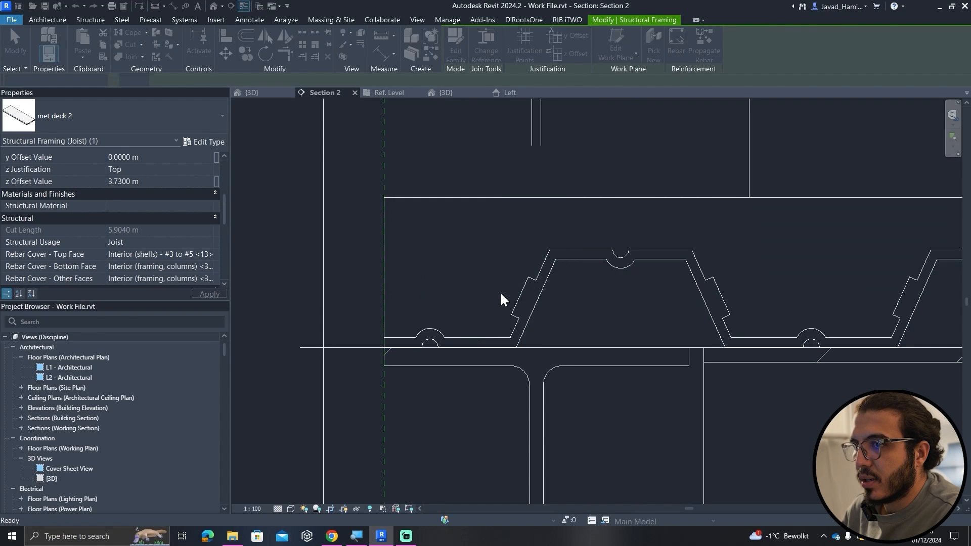
{"action": "scroll", "coordinate": [458, 237], "scroll_direction": "up", "scroll_amount": 3}
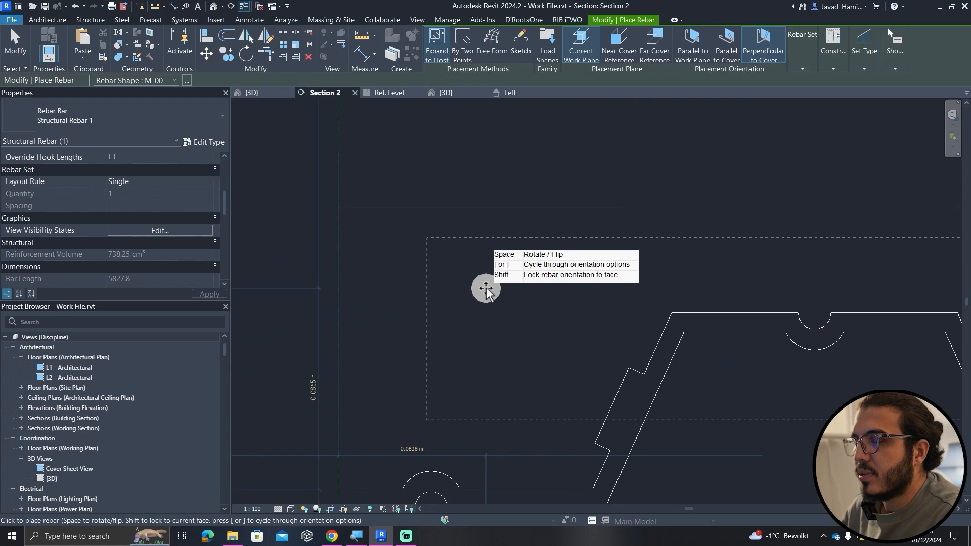
{"action": "left_click", "coordinate": [99, 117]}
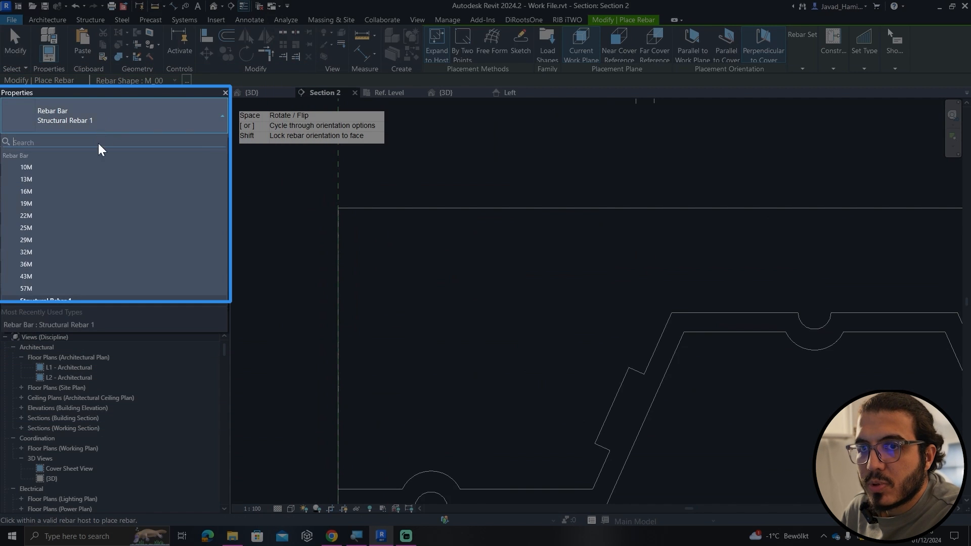
{"action": "left_click", "coordinate": [76, 178]}
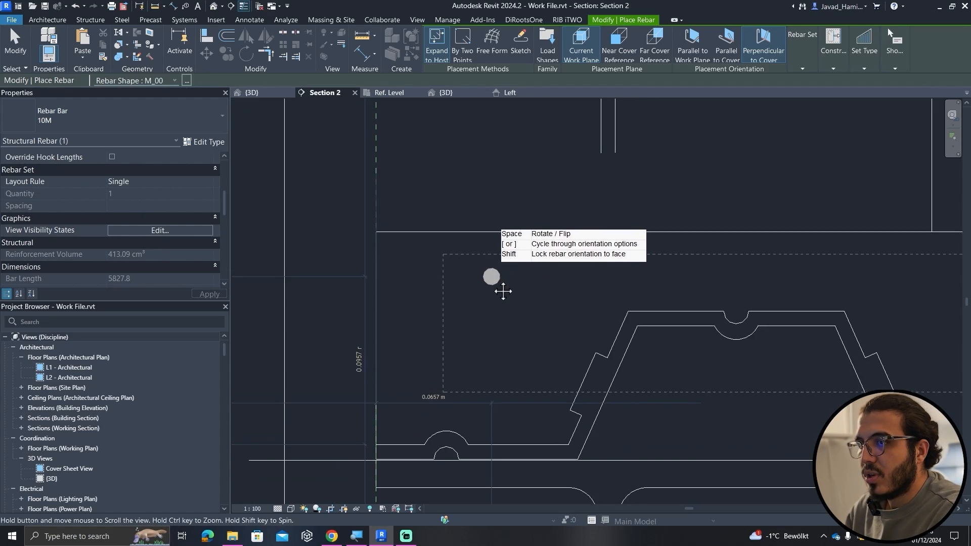
{"action": "scroll", "coordinate": [496, 279], "scroll_direction": "up", "scroll_amount": 3}
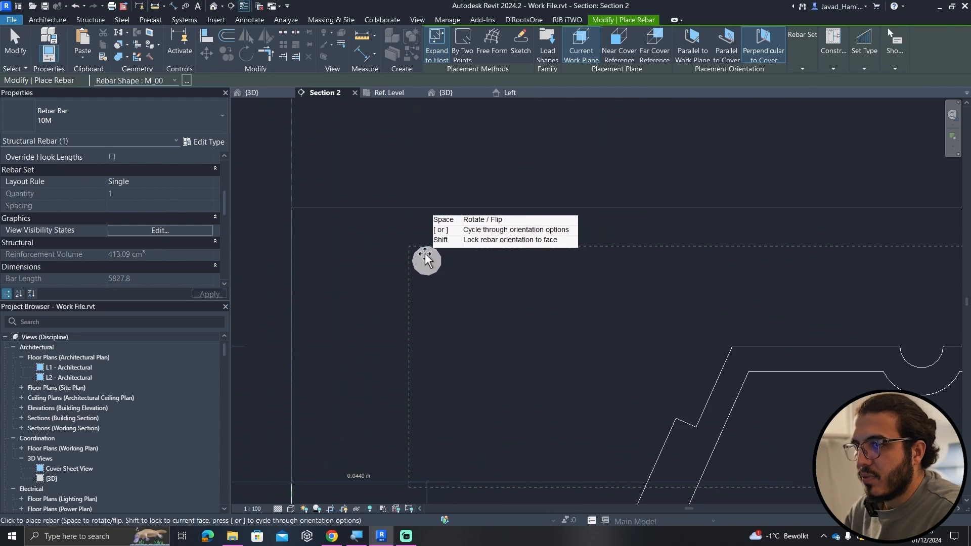
{"action": "left_click", "coordinate": [425, 261]}
{"action": "key", "text": "Escape"}
Change the 10M bar's layout to Maximum Spacing at 100 mm and inspect the distributed bars near the joint with the adjacent slab.
{"action": "scroll", "coordinate": [475, 284], "scroll_direction": "down", "scroll_amount": 2}
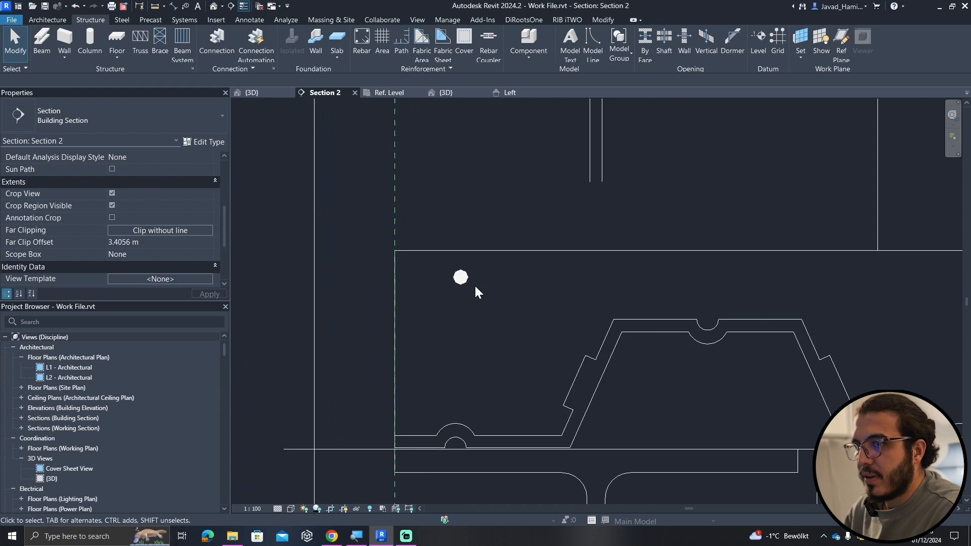
{"action": "left_click", "coordinate": [466, 285]}
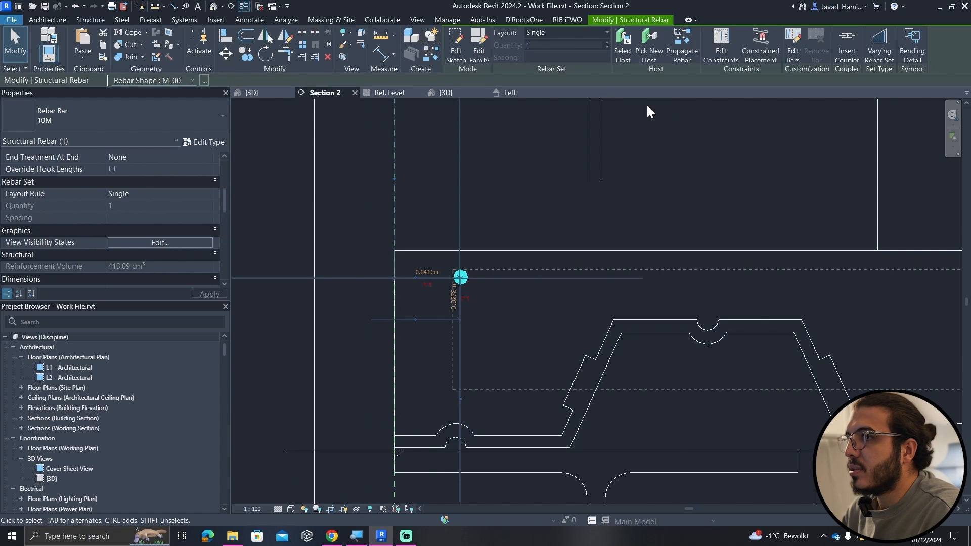
{"action": "left_click", "coordinate": [582, 34]}
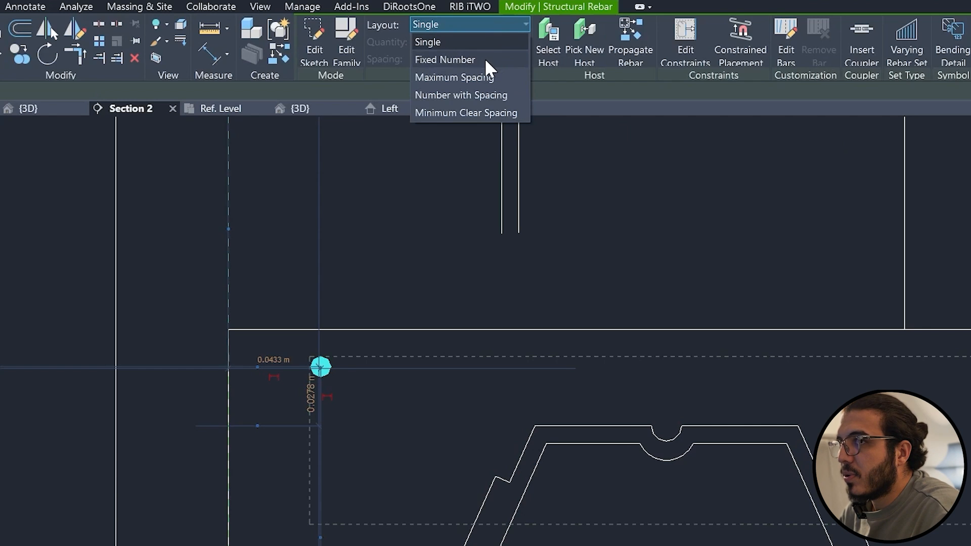
{"action": "left_click", "coordinate": [490, 78]}
{"action": "scroll", "coordinate": [536, 409], "scroll_direction": "down", "scroll_amount": 5}
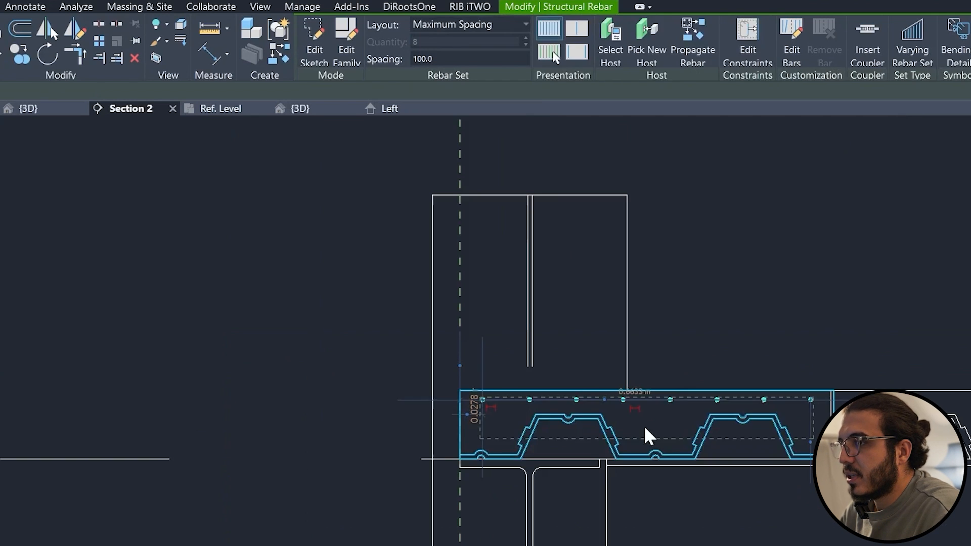
{"action": "scroll", "coordinate": [683, 328], "scroll_direction": "down", "scroll_amount": 2}
{"action": "middle_click_drag", "start_coordinate": [739, 338], "coordinate": [509, 306]}
{"action": "scroll", "coordinate": [516, 305], "scroll_direction": "up", "scroll_amount": 5}
{"action": "scroll", "coordinate": [525, 312], "scroll_direction": "up", "scroll_amount": 3}
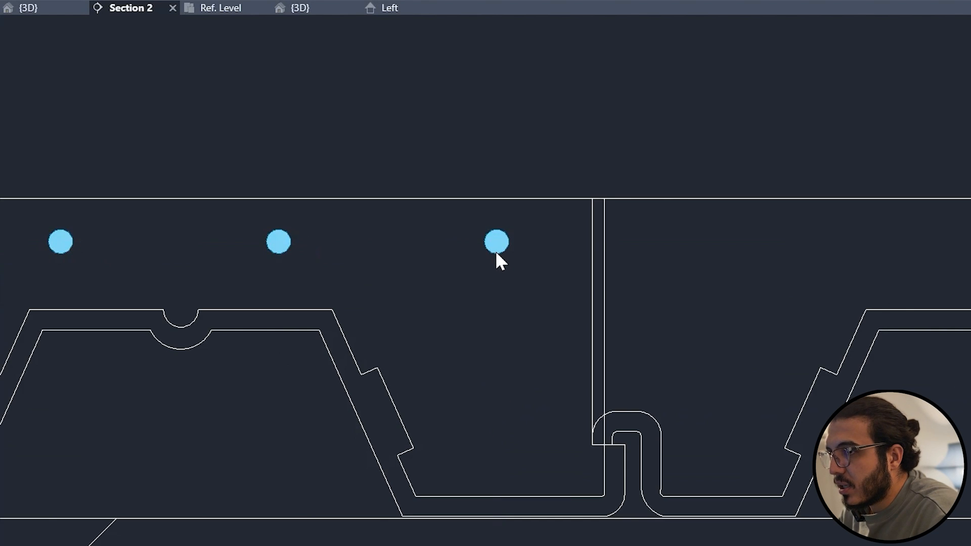
Stretch the 10M bar distribution across the adjacent deck slabs to the far edge of the floor, and check it back to the first slab.
{"action": "left_click_drag", "start_coordinate": [500, 248], "coordinate": [779, 276]}
{"action": "scroll", "coordinate": [700, 254], "scroll_direction": "down", "scroll_amount": 7}
{"action": "middle_click_drag", "start_coordinate": [779, 276], "coordinate": [223, 292]}
{"action": "left_click_drag", "start_coordinate": [222, 292], "coordinate": [749, 284]}
{"action": "middle_click_drag", "start_coordinate": [749, 285], "coordinate": [228, 284]}
{"action": "left_click_drag", "start_coordinate": [227, 284], "coordinate": [702, 275]}
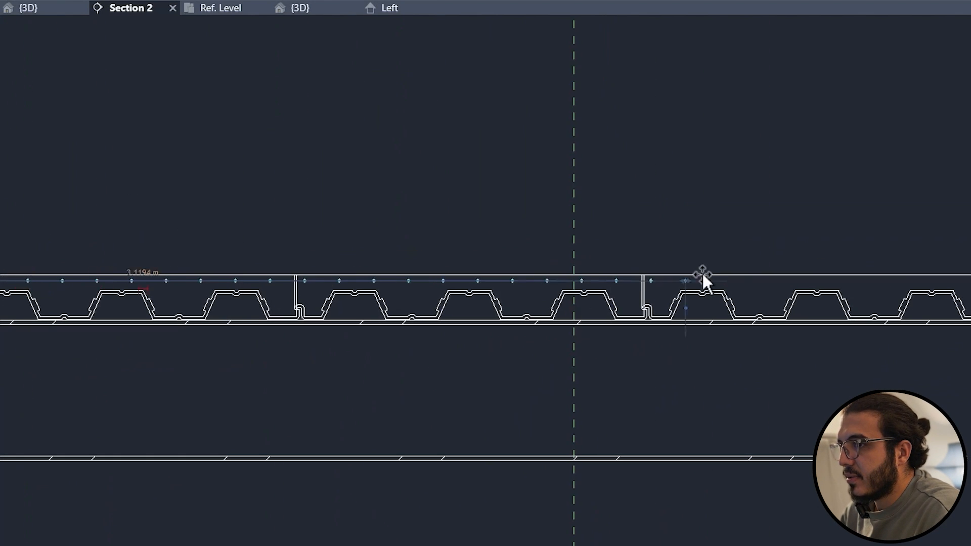
{"action": "scroll", "coordinate": [685, 375], "scroll_direction": "down", "scroll_amount": 3}
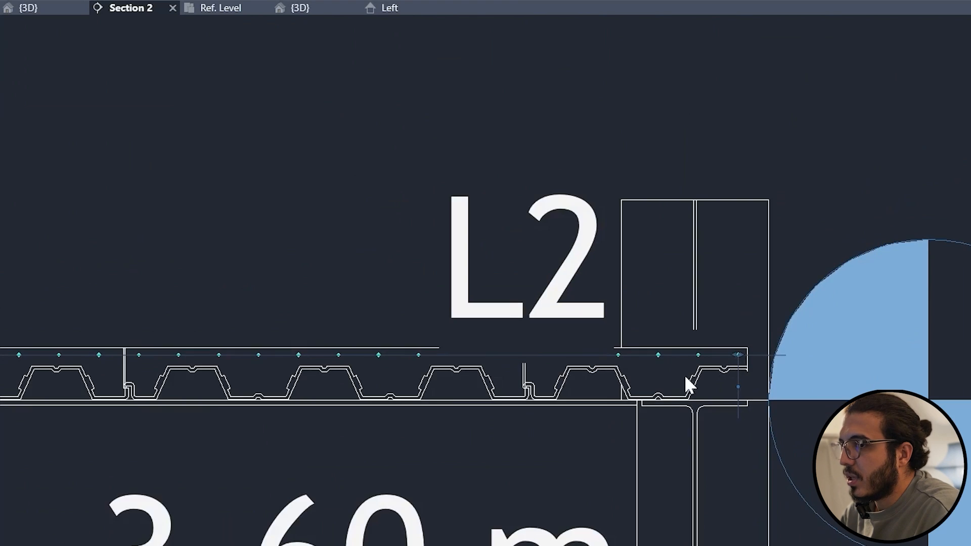
{"action": "middle_click_drag", "start_coordinate": [286, 405], "coordinate": [686, 367]}
{"action": "scroll", "coordinate": [181, 392], "scroll_direction": "down", "scroll_amount": 5}
{"action": "middle_click_drag", "start_coordinate": [196, 395], "coordinate": [559, 366]}
{"action": "middle_click_drag", "start_coordinate": [163, 240], "coordinate": [503, 208]}
{"action": "scroll", "coordinate": [139, 304], "scroll_direction": "up", "scroll_amount": 2}
{"action": "scroll", "coordinate": [140, 303], "scroll_direction": "up", "scroll_amount": 2}
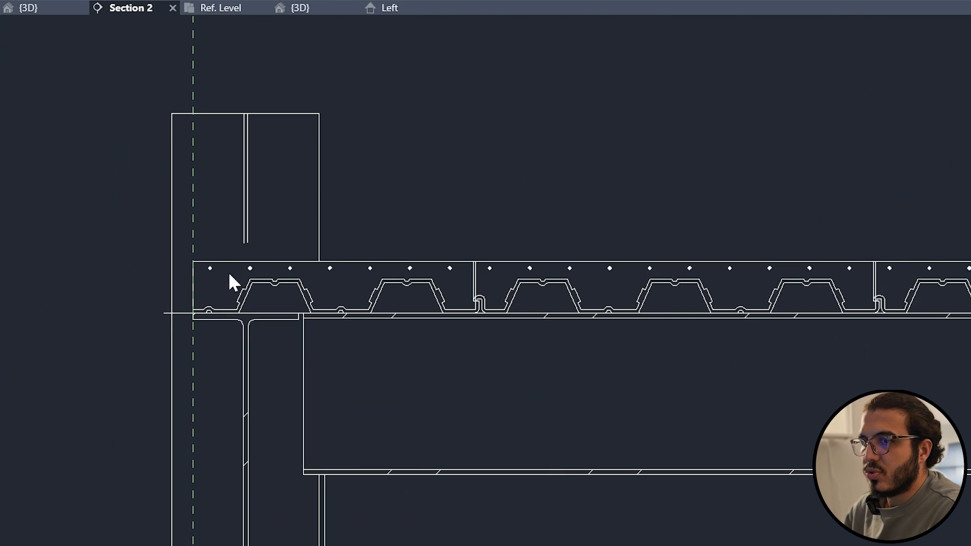
In the {3D} view seen from above, create a copy of the 10M bar set rotated by 90 degrees about the set's centre.
{"action": "left_click", "coordinate": [203, 272]}
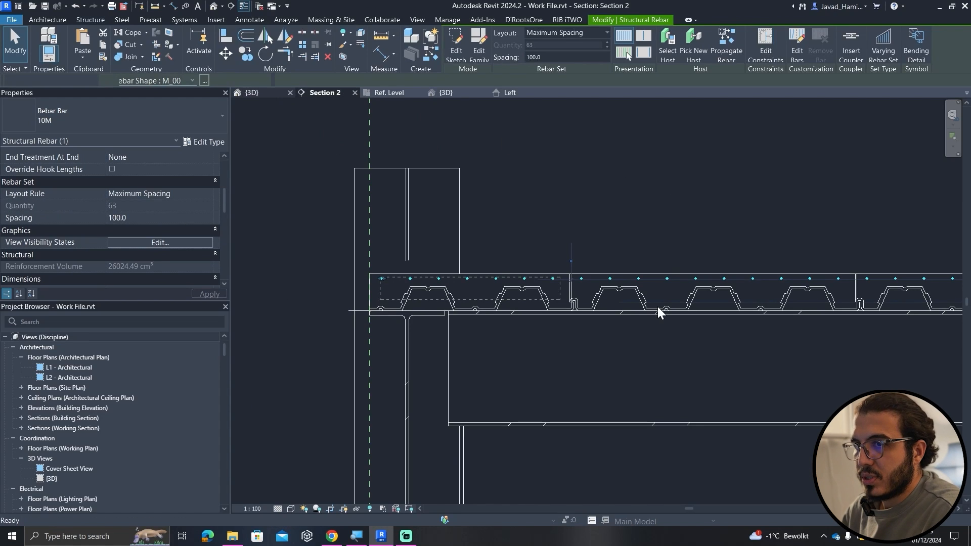
{"action": "key", "text": "ctrl+Tab"}
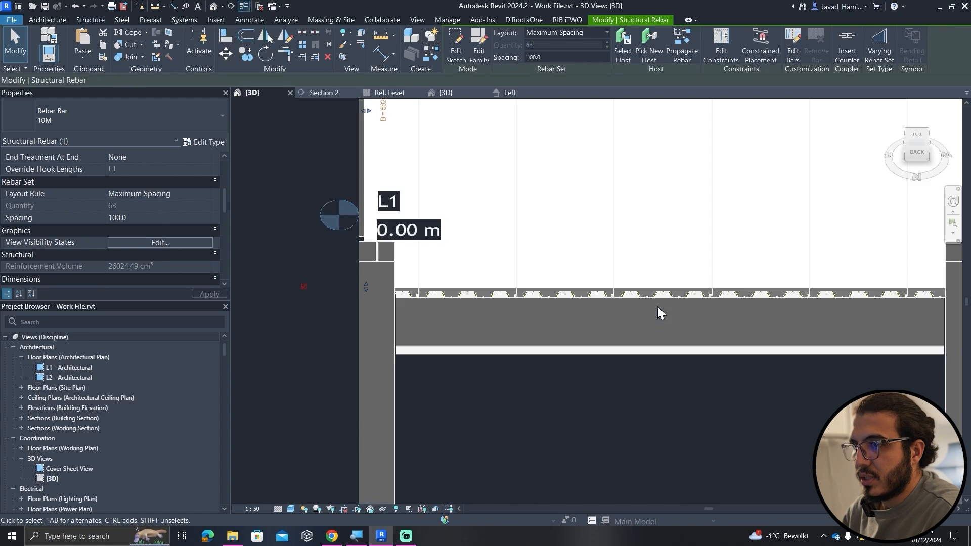
{"action": "scroll", "coordinate": [739, 324], "scroll_direction": "down", "scroll_amount": 5}
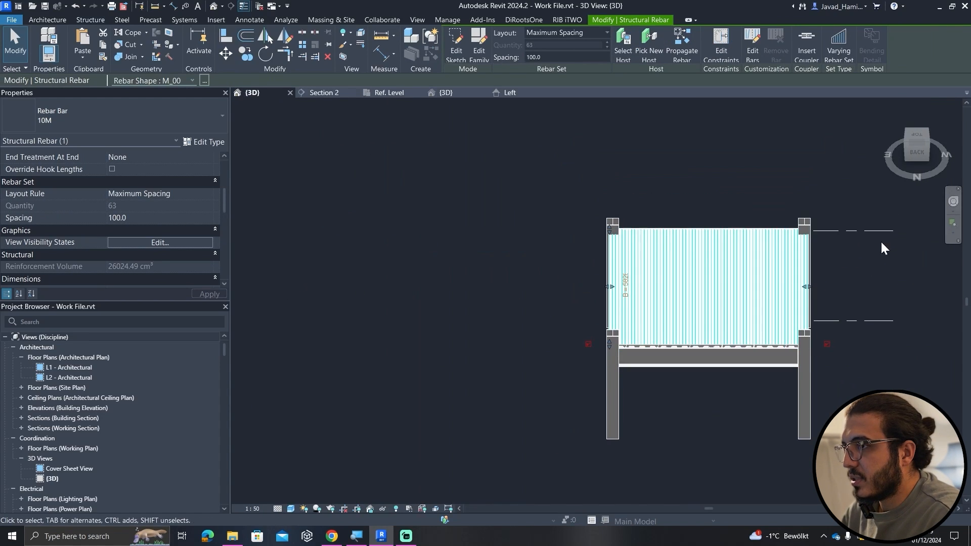
{"action": "left_click", "coordinate": [917, 135]}
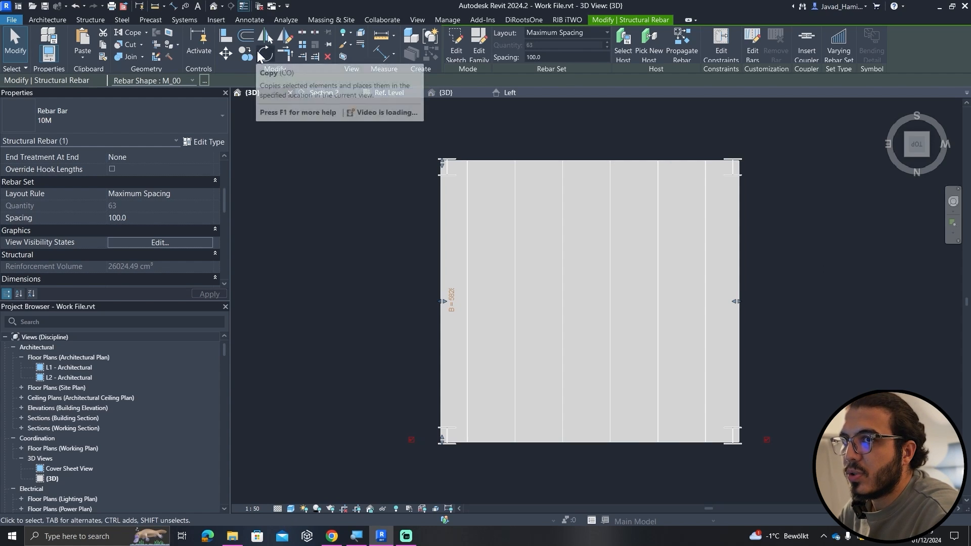
{"action": "left_click", "coordinate": [265, 53]}
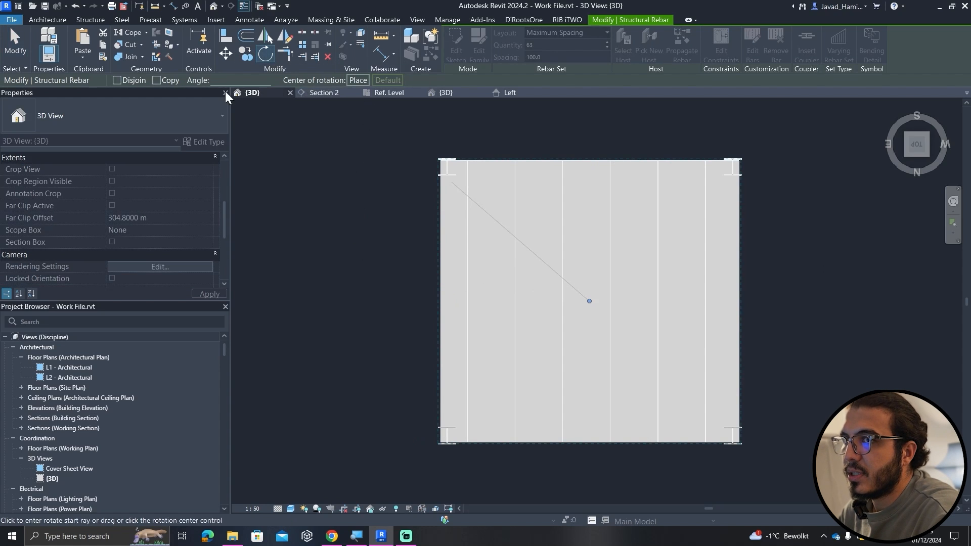
{"action": "left_click", "coordinate": [337, 300]}
{"action": "type", "text": "90"}
{"action": "key", "text": "Return"}
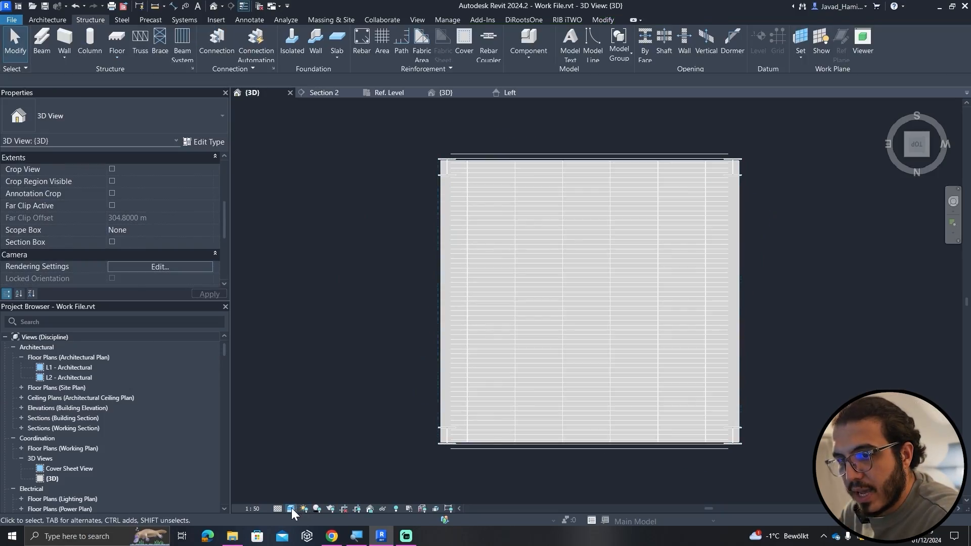
Display the 3D view as Wireframe and select all instances of the 10M rebar visible in the view.
{"action": "left_click", "coordinate": [291, 509]}
{"action": "left_click", "coordinate": [329, 436]}
{"action": "middle_click_drag", "start_coordinate": [587, 304], "coordinate": [695, 229], "text": "shift"}
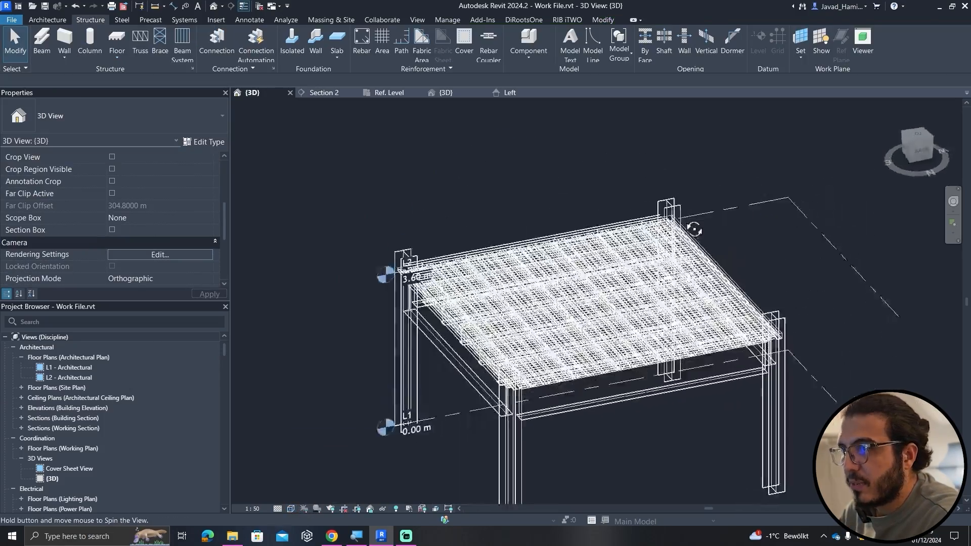
{"action": "scroll", "coordinate": [582, 365], "scroll_direction": "up", "scroll_amount": 10}
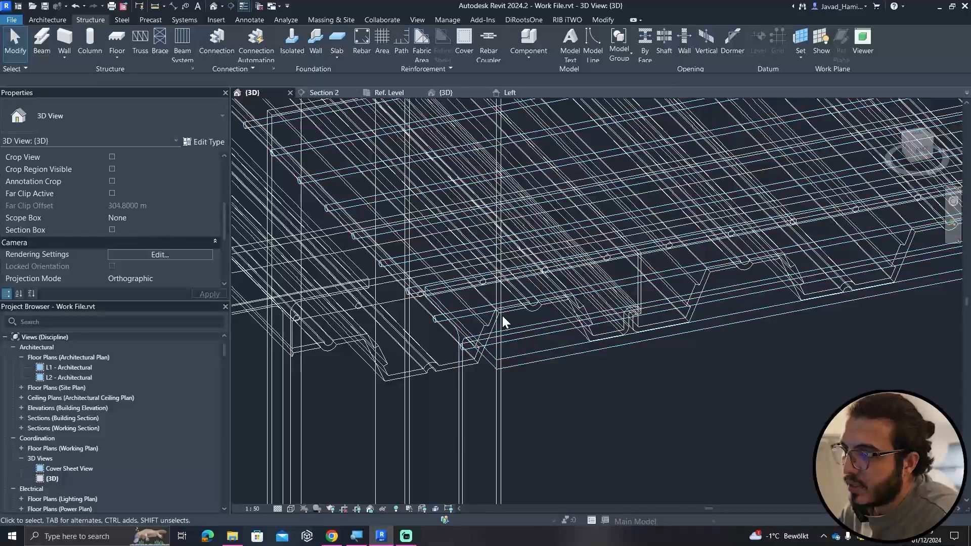
{"action": "left_click", "coordinate": [480, 318]}
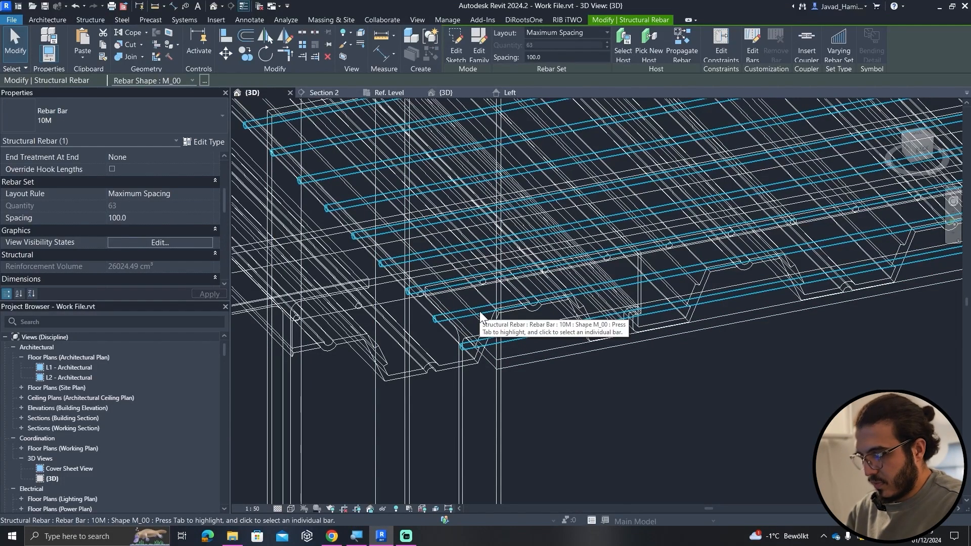
{"action": "right_click", "coordinate": [480, 318]}
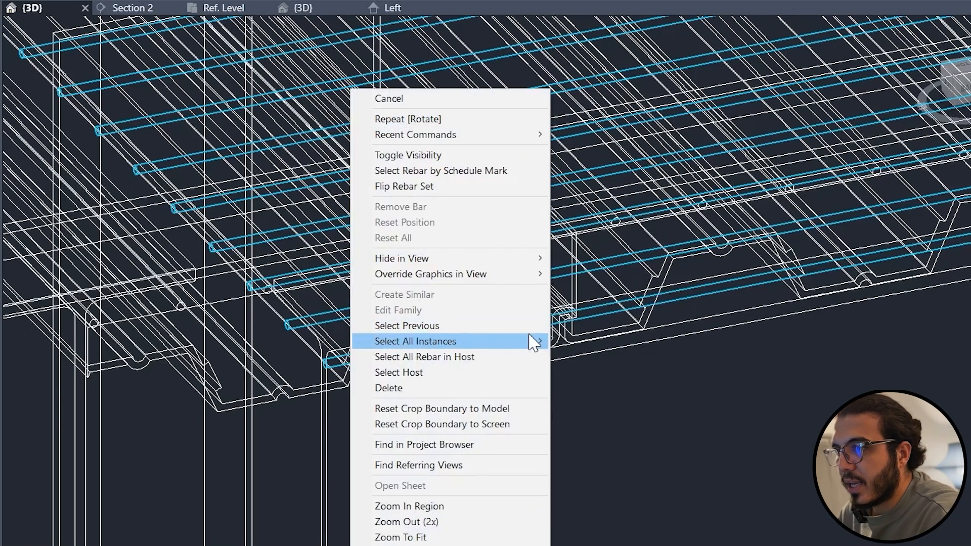
{"action": "mouse_move", "coordinate": [609, 331]}
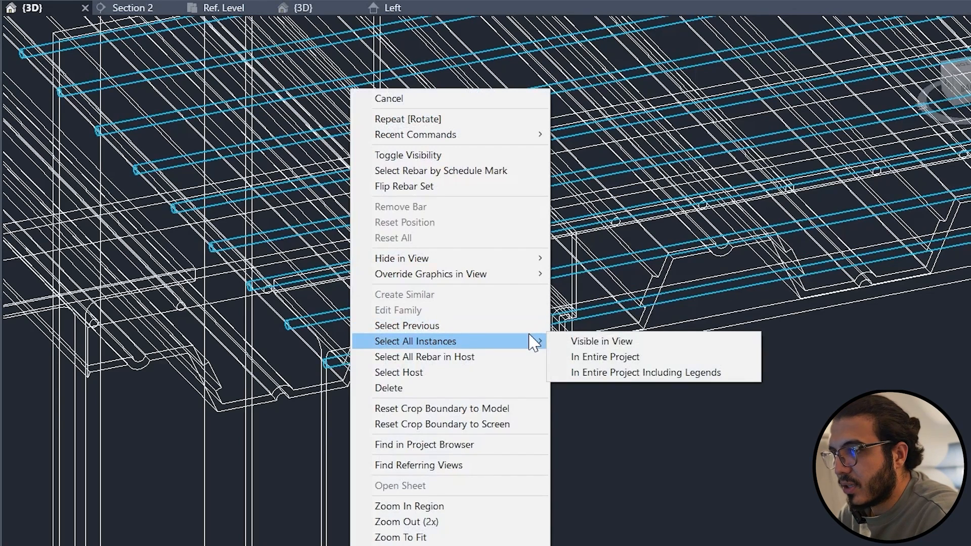
{"action": "left_click", "coordinate": [635, 344]}
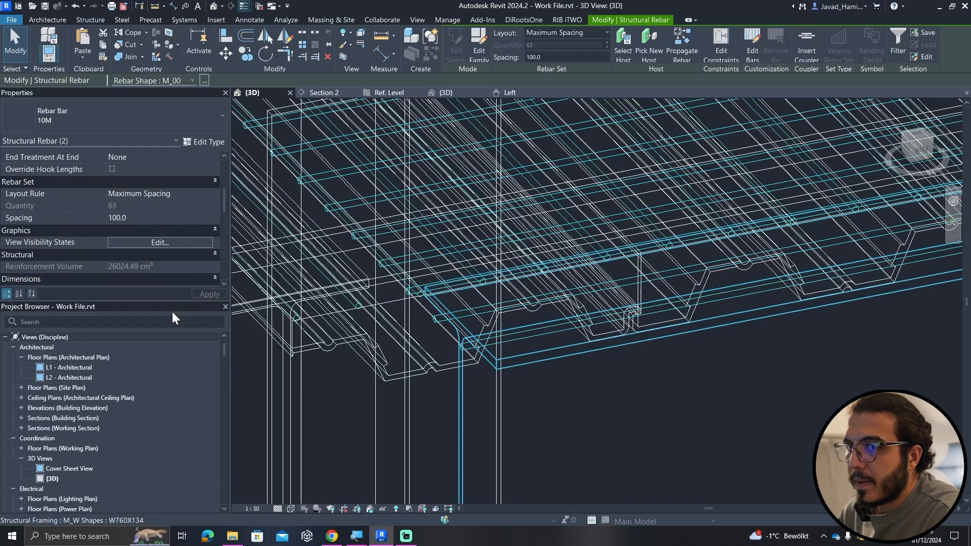
Set both selected rebar sets to be shown unobscured in the {3D} view through their view visibility states.
{"action": "scroll", "coordinate": [165, 242], "scroll_direction": "down", "scroll_amount": 10}
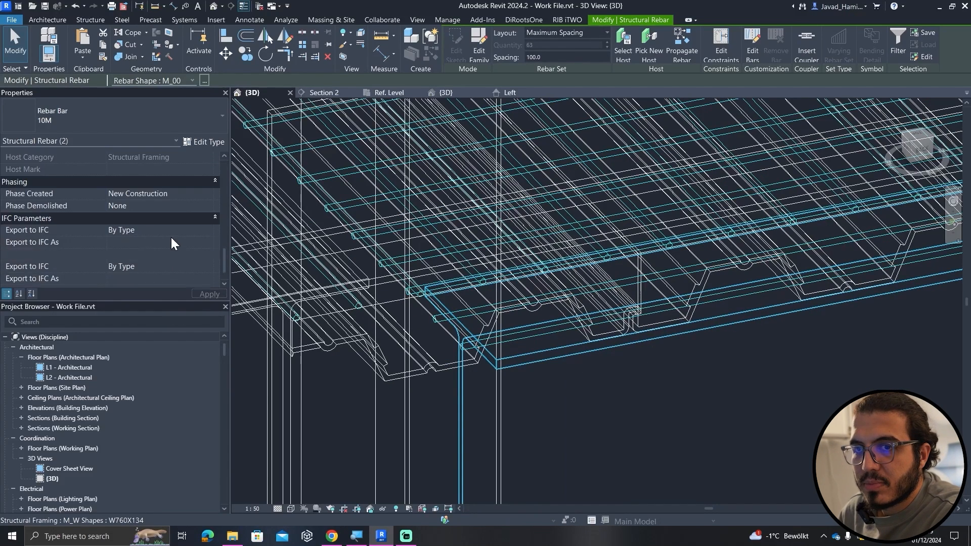
{"action": "scroll", "coordinate": [174, 242], "scroll_direction": "up", "scroll_amount": 10}
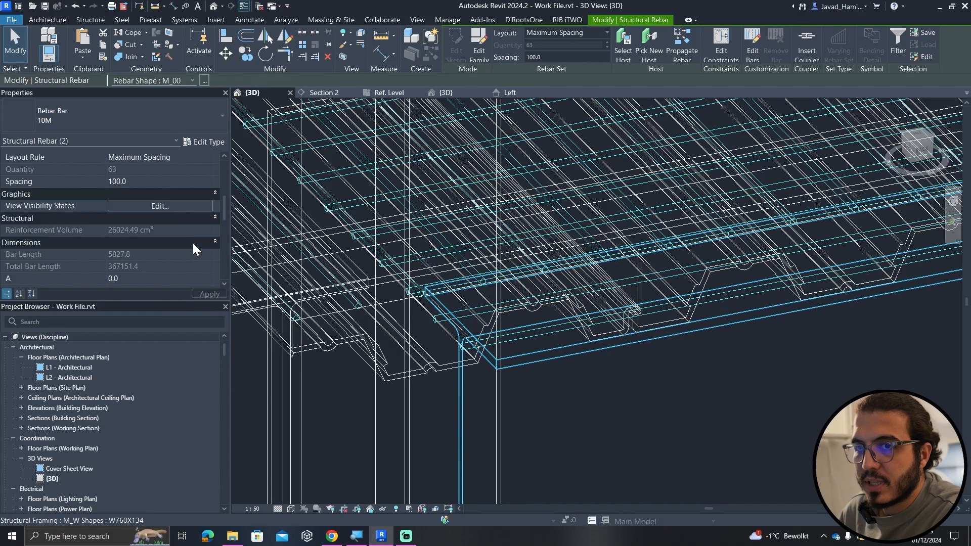
{"action": "left_click", "coordinate": [154, 207]}
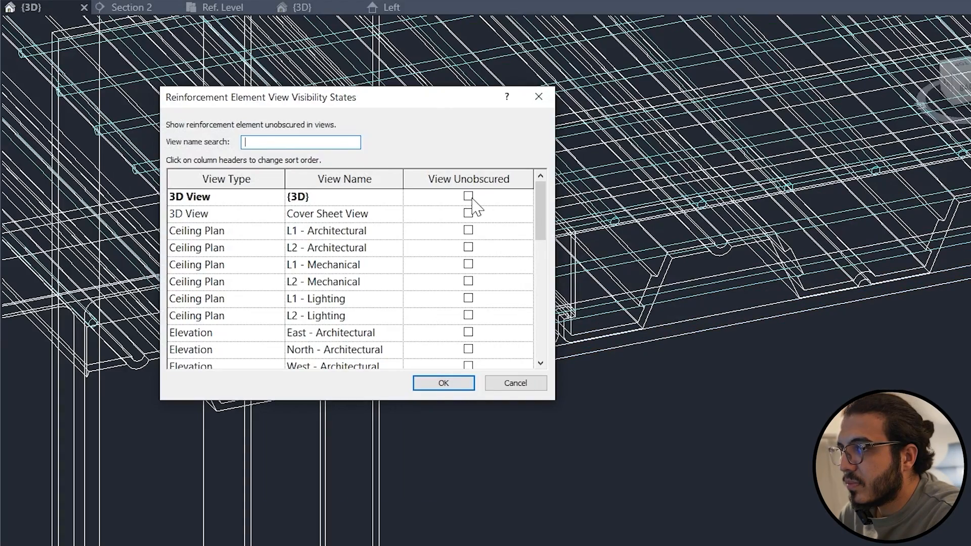
{"action": "left_click", "coordinate": [445, 382]}
{"action": "key", "text": "Escape"}
Set the 3D view's visual style to Shaded and look at the bar mesh above the metal deck.
{"action": "left_click", "coordinate": [290, 509]}
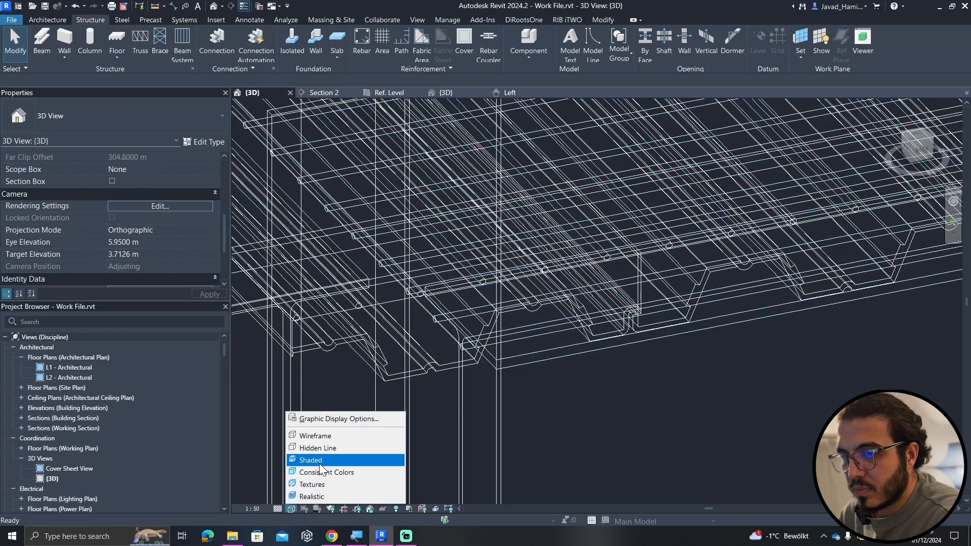
{"action": "left_click", "coordinate": [324, 461]}
{"action": "scroll", "coordinate": [469, 405], "scroll_direction": "down", "scroll_amount": 3}
{"action": "scroll", "coordinate": [468, 406], "scroll_direction": "down", "scroll_amount": 4}
{"action": "middle_click_drag", "start_coordinate": [468, 406], "coordinate": [477, 358], "text": "shift"}
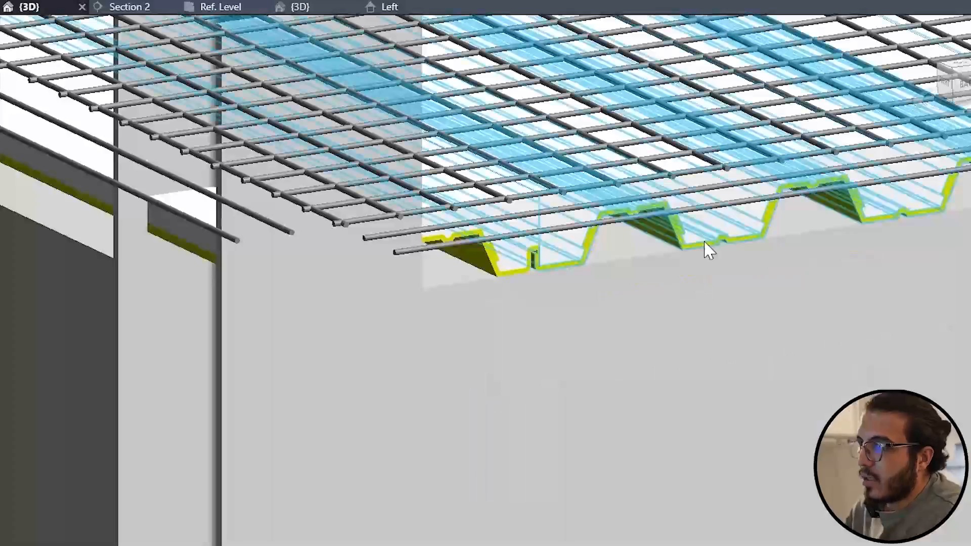
From the top view, shorten the rotated bar set's distribution at both ends so its outermost bars lie inside the slab edges.
{"action": "middle_click_drag", "start_coordinate": [735, 266], "coordinate": [613, 337], "text": "shift"}
{"action": "scroll", "coordinate": [592, 319], "scroll_direction": "down", "scroll_amount": 8}
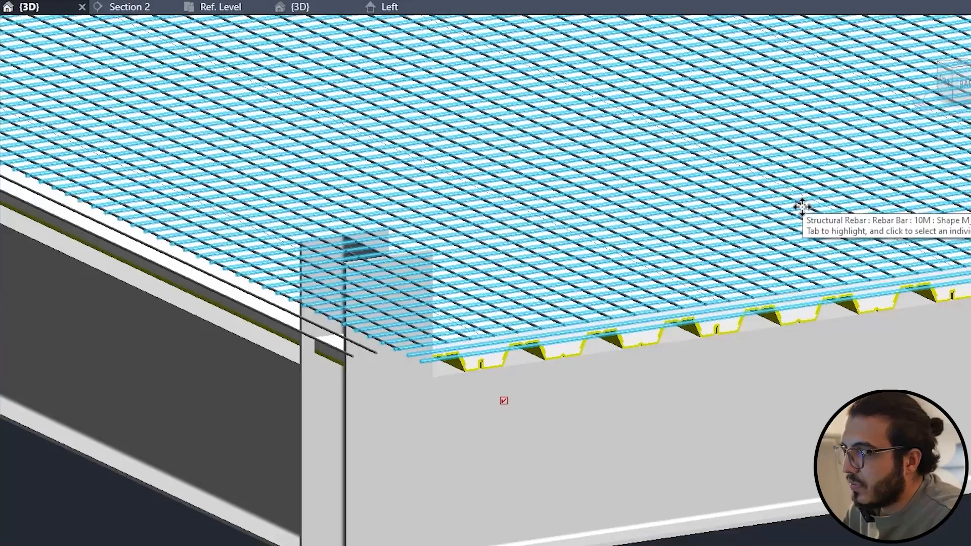
{"action": "mouse_move", "coordinate": [802, 206]}
{"action": "middle_mouse_down", "text": "shift"}
{"action": "mouse_move", "coordinate": [761, 364]}
{"action": "mouse_move", "coordinate": [714, 482]}
{"action": "mouse_move", "coordinate": [722, 531]}
{"action": "middle_mouse_up", "text": "shift"}
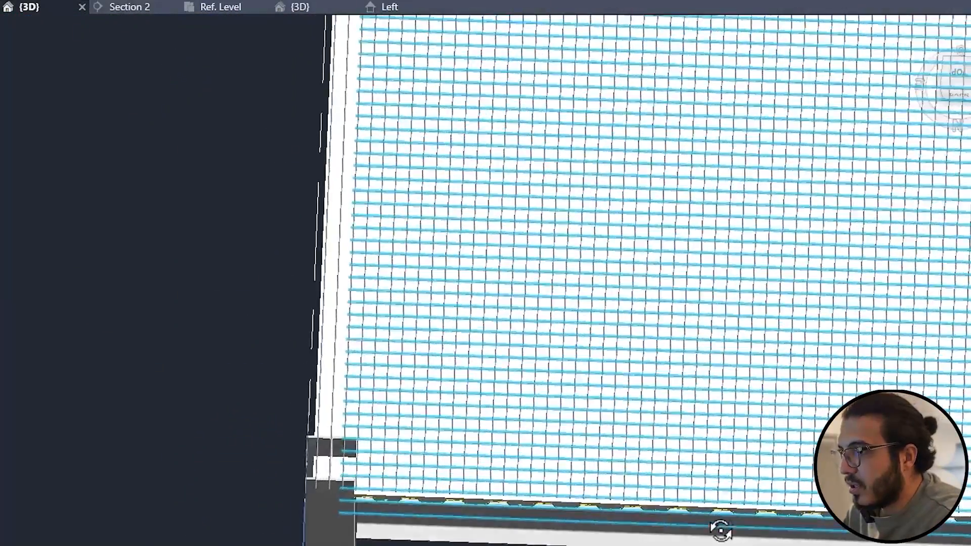
{"action": "left_click", "coordinate": [953, 82]}
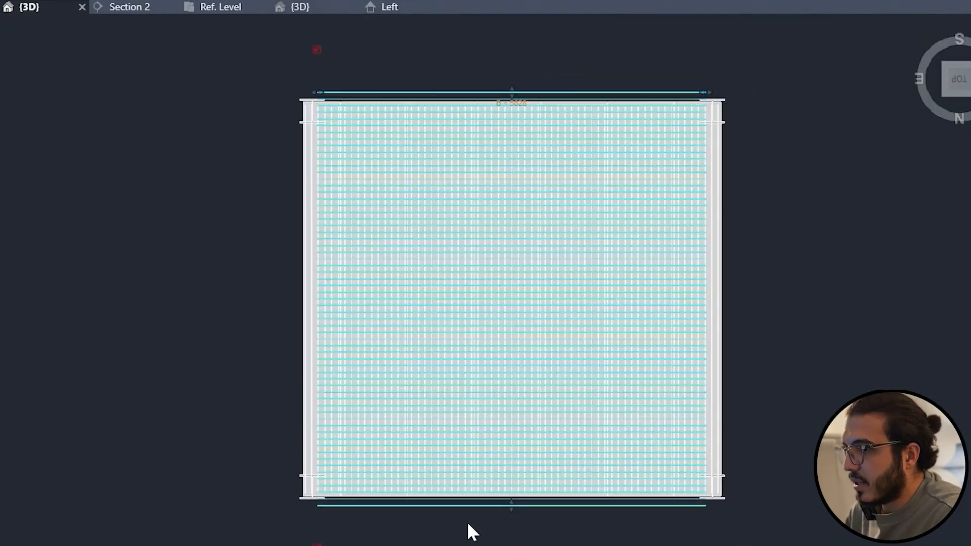
{"action": "scroll", "coordinate": [577, 498], "scroll_direction": "up", "scroll_amount": 5}
{"action": "scroll", "coordinate": [575, 490], "scroll_direction": "up", "scroll_amount": 1}
{"action": "left_click_drag", "start_coordinate": [555, 453], "coordinate": [551, 427]}
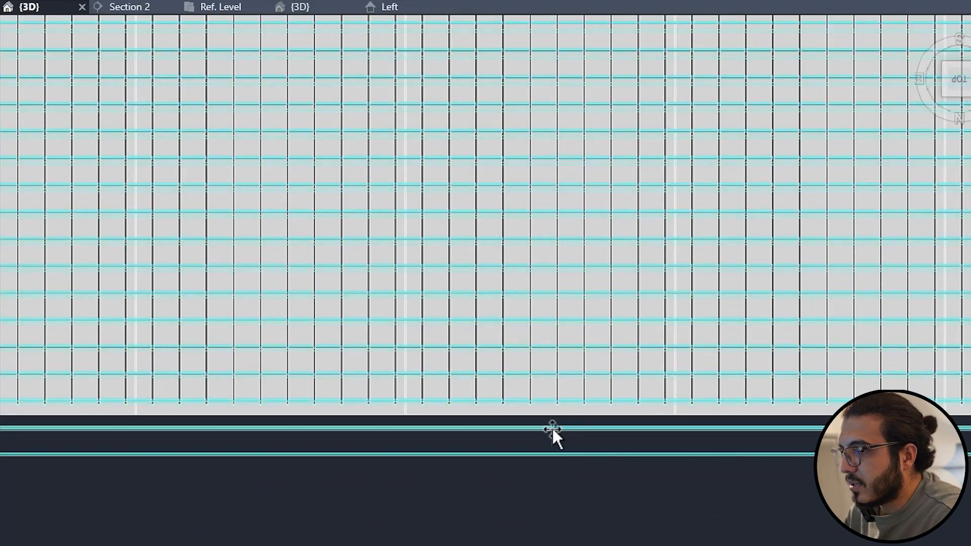
{"action": "scroll", "coordinate": [551, 427], "scroll_direction": "up", "scroll_amount": 3}
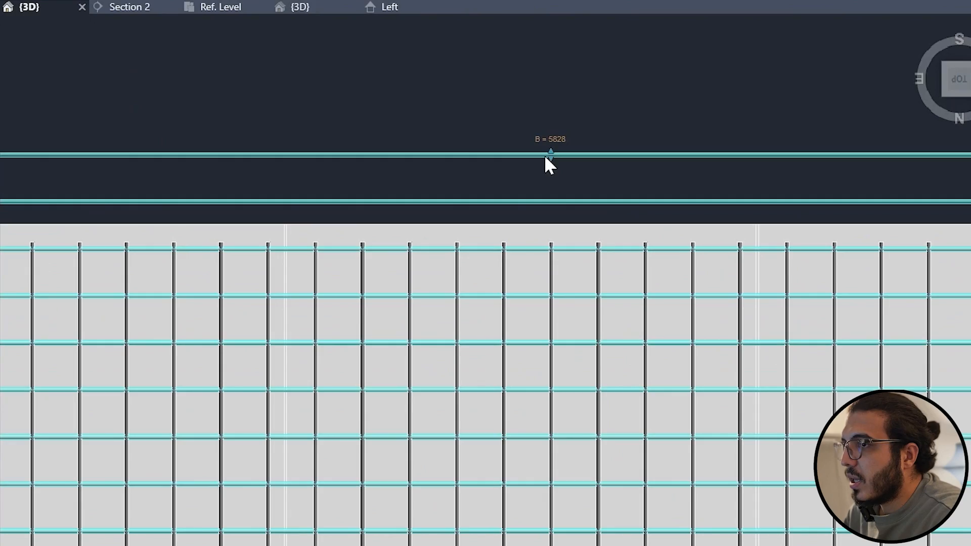
{"action": "left_click_drag", "start_coordinate": [550, 158], "coordinate": [578, 260]}
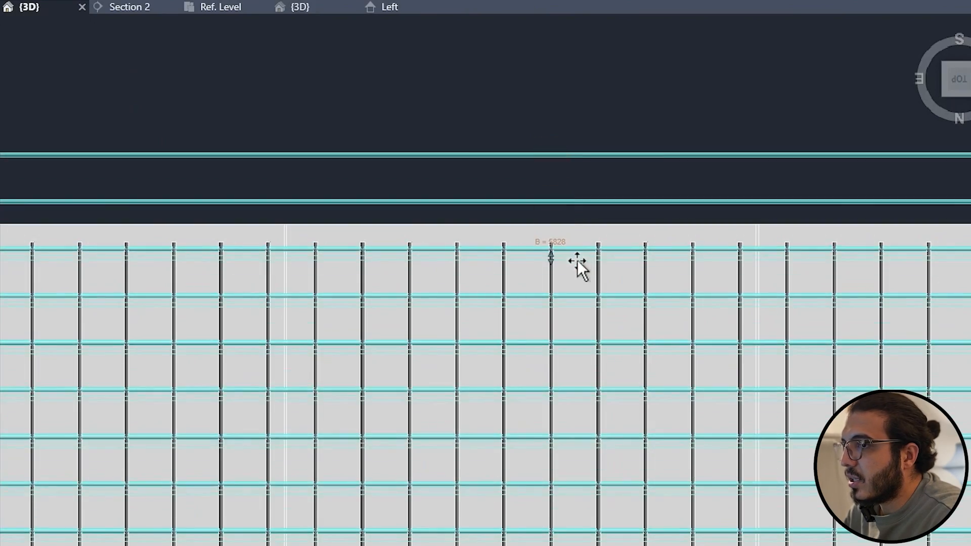
{"action": "scroll", "coordinate": [577, 259], "scroll_direction": "up", "scroll_amount": 1}
{"action": "key", "text": "Escape"}
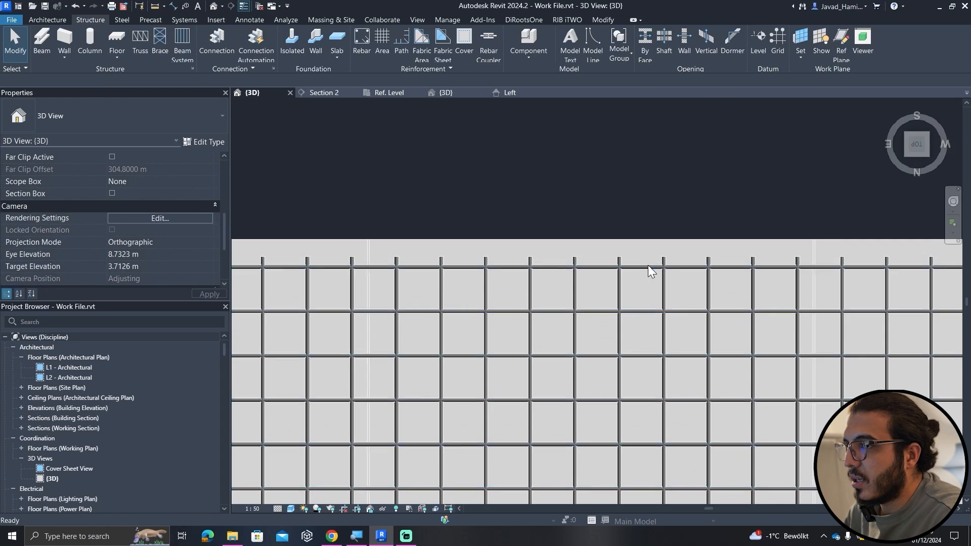
Set the maximum spacing of both 10M bar sets, the original and the rotated one, to 200 mm.
{"action": "left_click", "coordinate": [623, 260]}
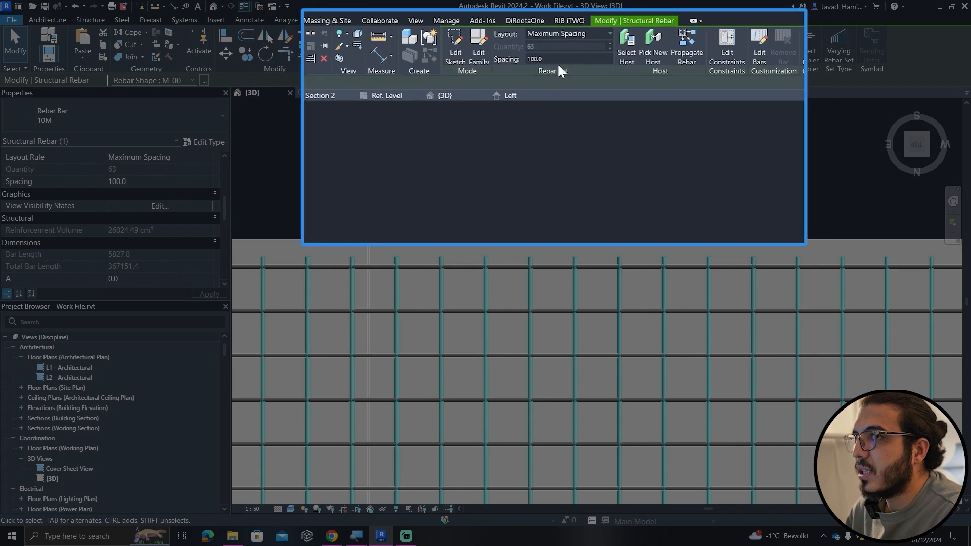
{"action": "left_click_drag", "start_coordinate": [555, 58], "coordinate": [489, 53]}
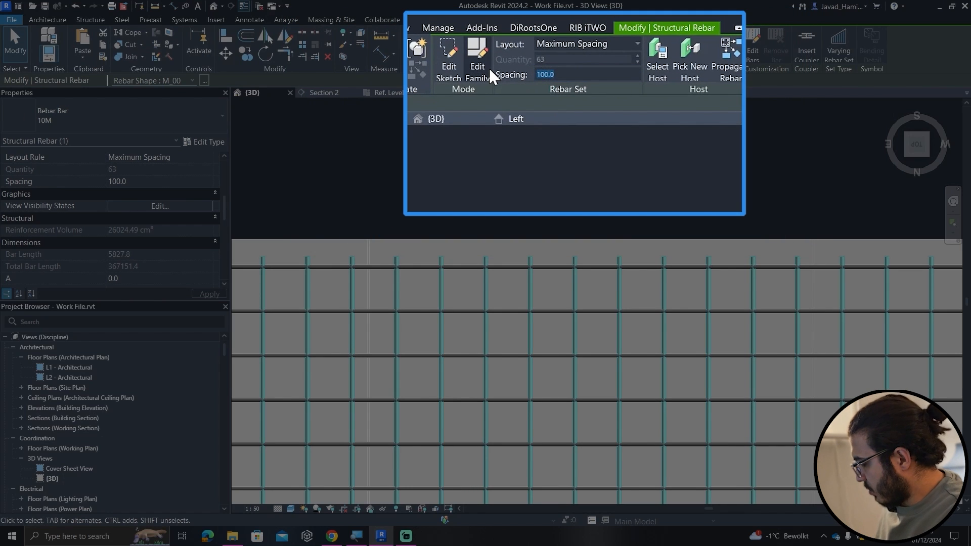
{"action": "type", "text": "200"}
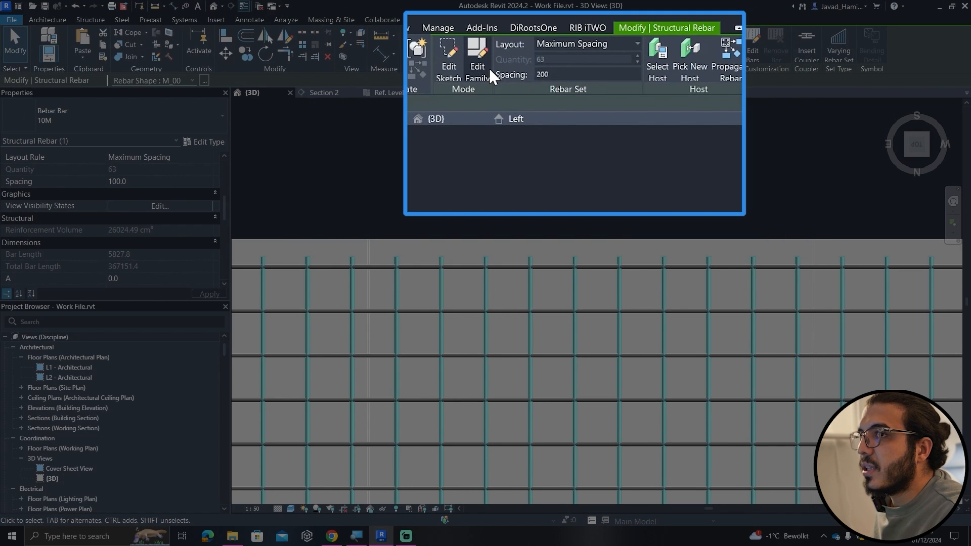
{"action": "key", "text": "Return"}
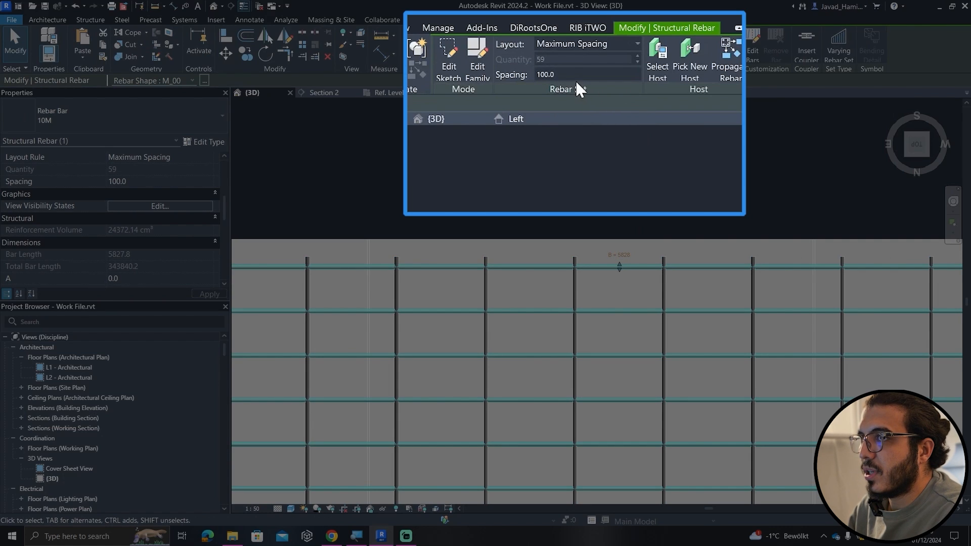
{"action": "left_click", "coordinate": [590, 80]}
{"action": "type", "text": "200"}
{"action": "key", "text": "Return"}
{"action": "scroll", "coordinate": [739, 353], "scroll_direction": "down", "scroll_amount": 7}
{"action": "middle_click_drag", "start_coordinate": [783, 422], "coordinate": [638, 255]}
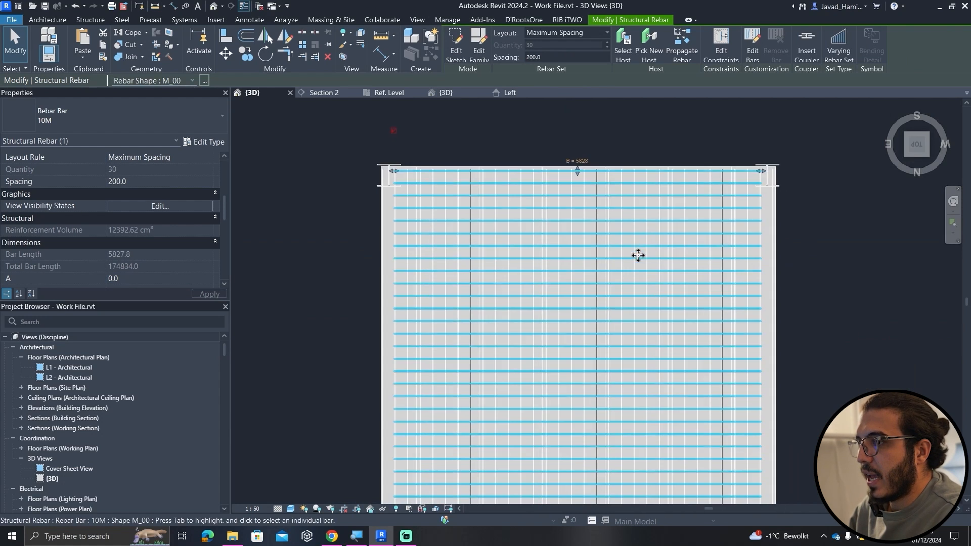
{"action": "key", "text": "Escape"}
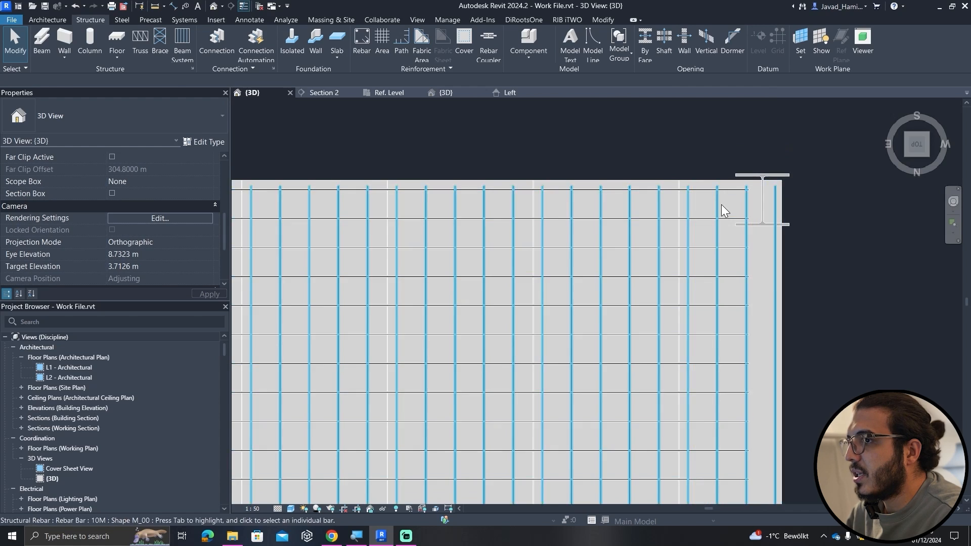
Lengthen the rotated set's bars at both ends to about 6135 mm, reaching close to the slab's side edges.
{"action": "left_click", "coordinate": [723, 206]}
{"action": "scroll", "coordinate": [764, 174], "scroll_direction": "up", "scroll_amount": 5}
{"action": "left_click_drag", "start_coordinate": [815, 157], "coordinate": [816, 157]}
{"action": "scroll", "coordinate": [782, 249], "scroll_direction": "down", "scroll_amount": 7}
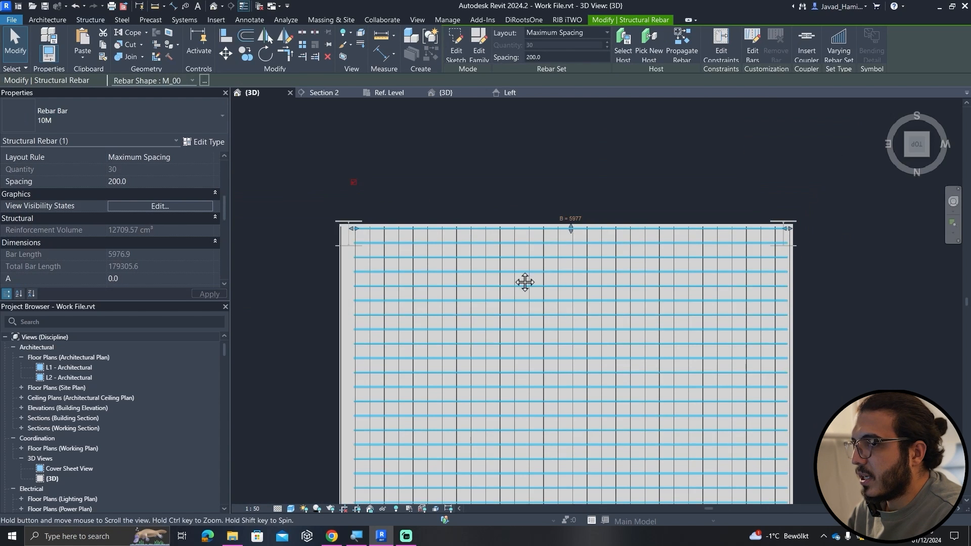
{"action": "middle_click_drag", "start_coordinate": [524, 282], "coordinate": [632, 284]}
{"action": "scroll", "coordinate": [475, 228], "scroll_direction": "up", "scroll_amount": 3}
{"action": "key", "text": "Escape"}
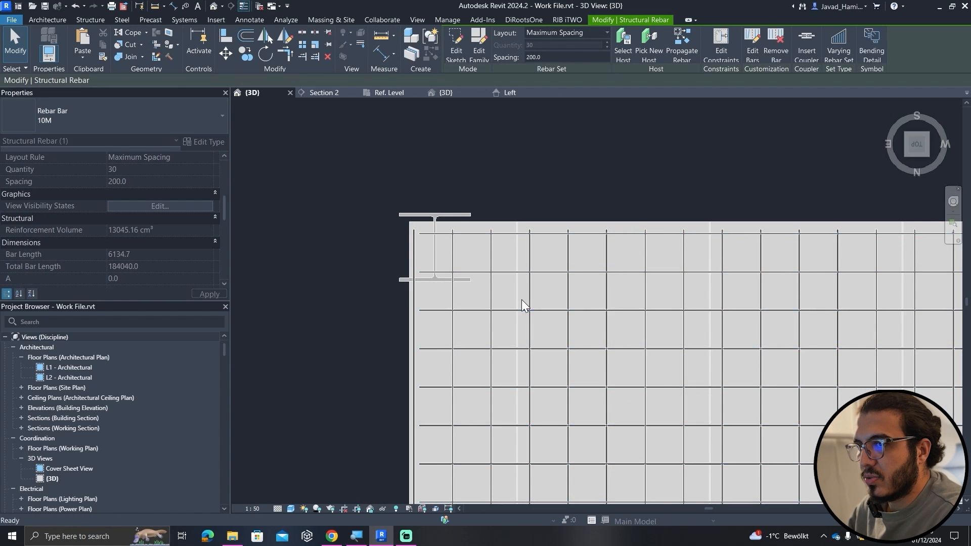
Examine the finished two-way bar mesh above the metal deck's end profile in the 3D view.
{"action": "scroll", "coordinate": [521, 302], "scroll_direction": "down", "scroll_amount": 2}
{"action": "scroll", "coordinate": [521, 301], "scroll_direction": "down", "scroll_amount": 1}
{"action": "middle_click_drag", "start_coordinate": [614, 354], "coordinate": [547, 232]}
{"action": "middle_click_drag", "start_coordinate": [605, 446], "coordinate": [703, 175], "text": "shift"}
{"action": "middle_click_drag", "start_coordinate": [590, 324], "coordinate": [546, 412], "text": "shift"}
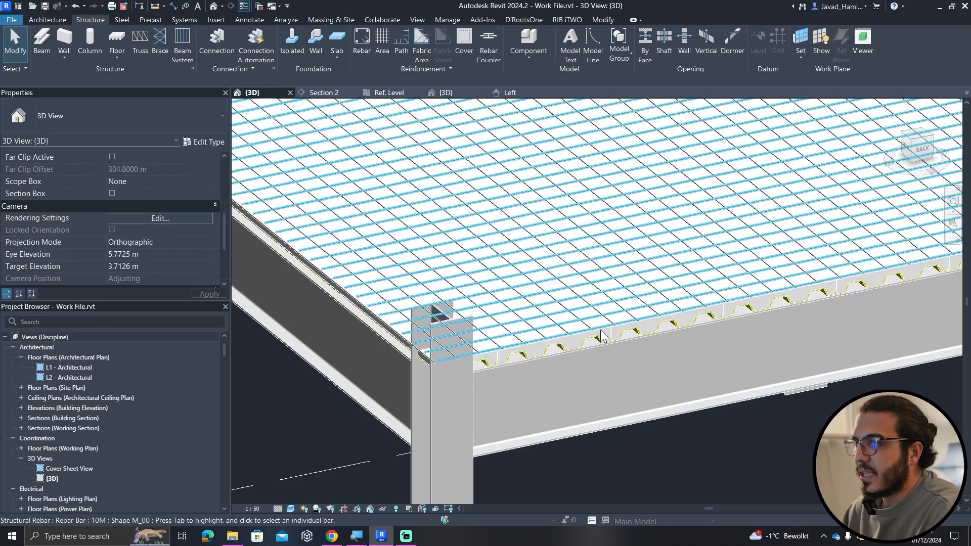
{"action": "scroll", "coordinate": [601, 334], "scroll_direction": "up", "scroll_amount": 3}
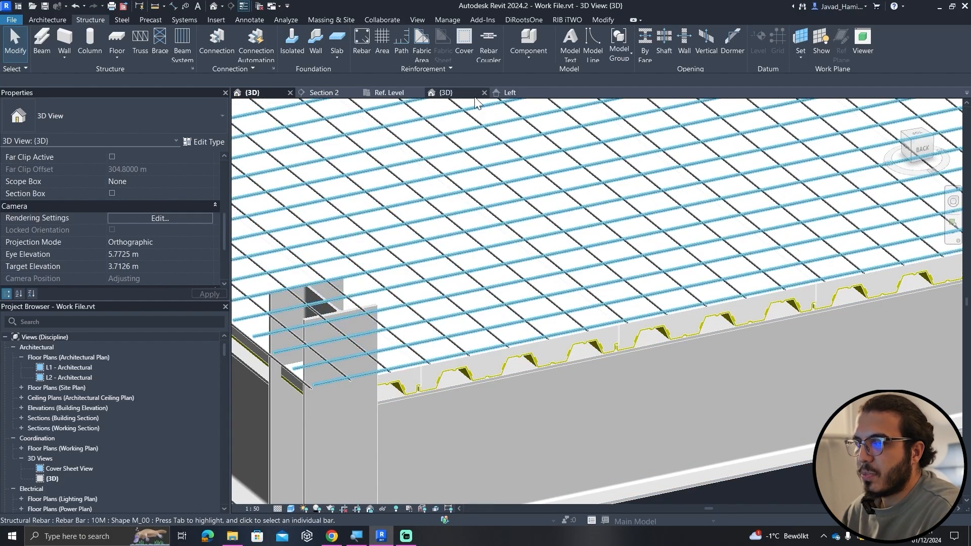
In the Left elevation of the met deck 2 family, associate the concrete extrusion's visibility with a new family parameter named Concrete.
{"action": "left_click", "coordinate": [510, 93]}
{"action": "middle_click_drag", "start_coordinate": [474, 319], "coordinate": [597, 324]}
{"action": "left_click", "coordinate": [504, 303]}
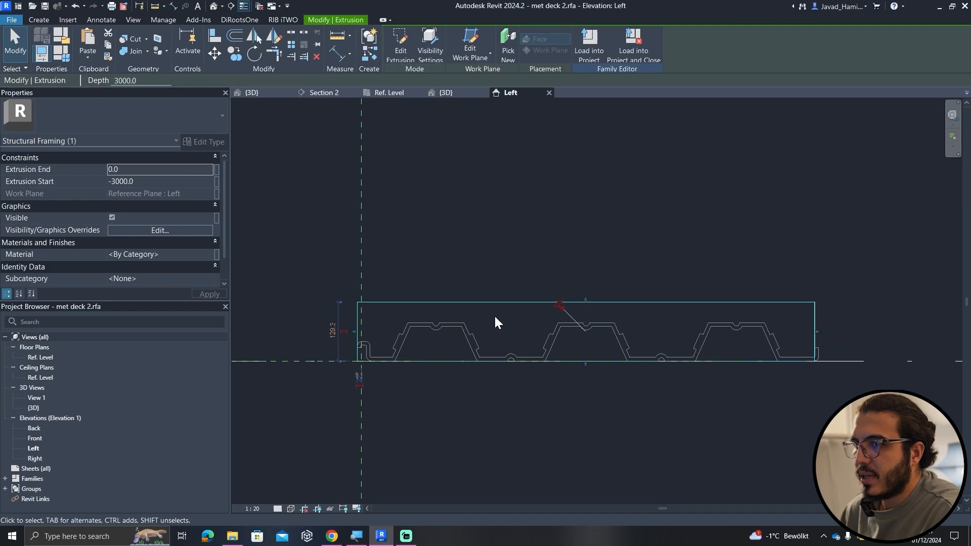
{"action": "left_click", "coordinate": [494, 316]}
{"action": "key", "text": "Tab"}
{"action": "left_click", "coordinate": [449, 302]}
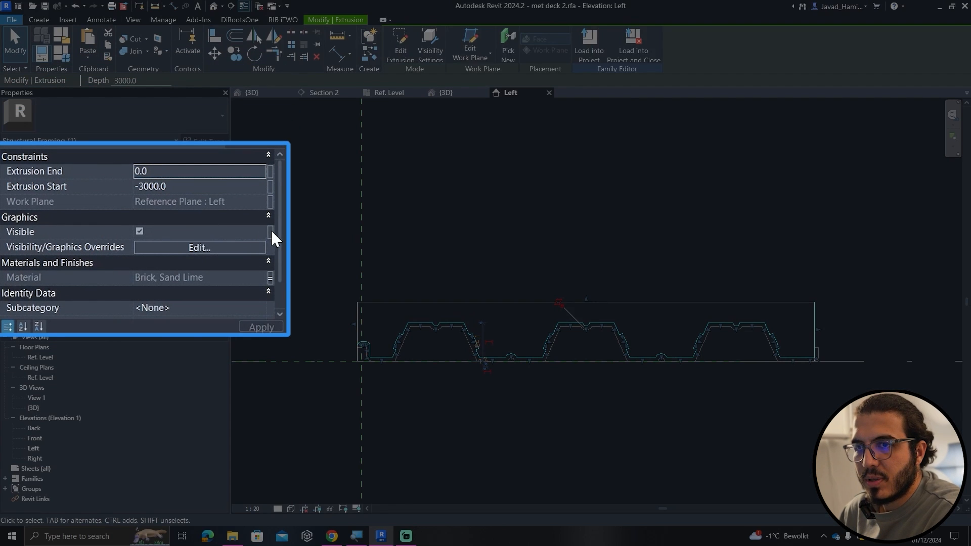
{"action": "left_click", "coordinate": [270, 231]}
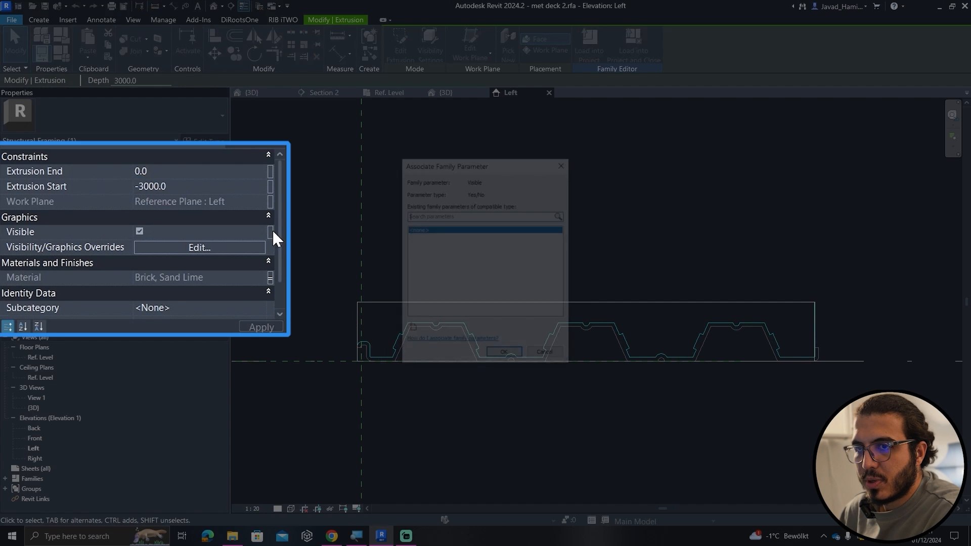
{"action": "left_click", "coordinate": [254, 340]}
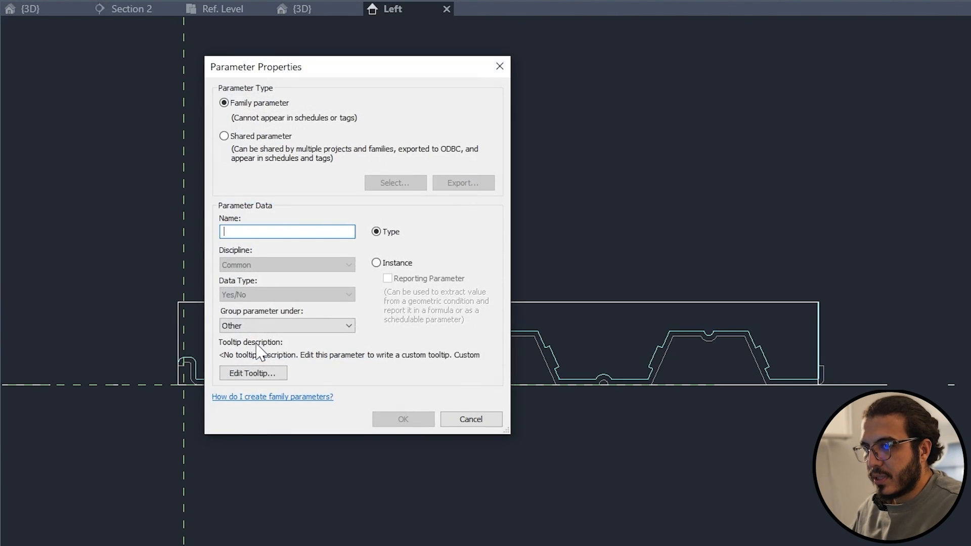
{"action": "type", "text": "Concrete"}
{"action": "key", "text": "Return"}
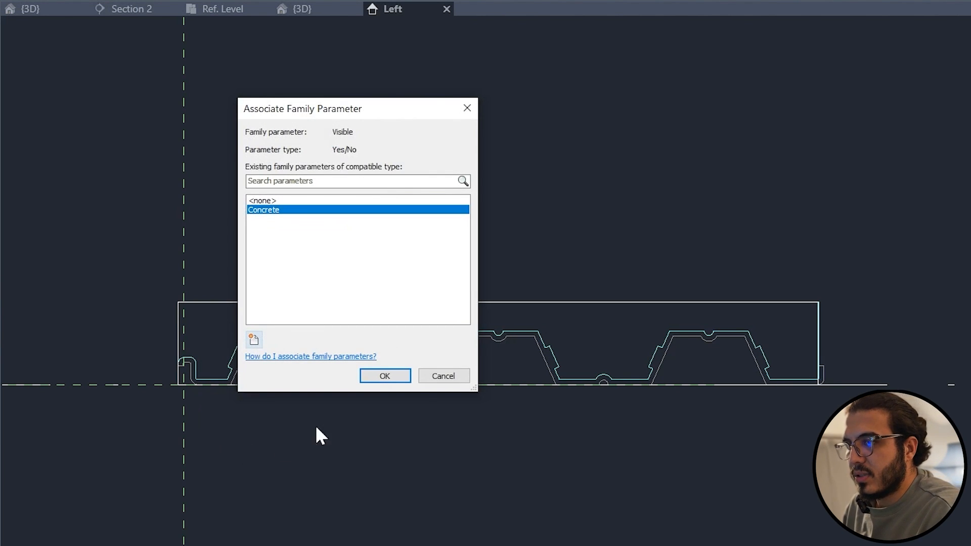
{"action": "left_click", "coordinate": [388, 375]}
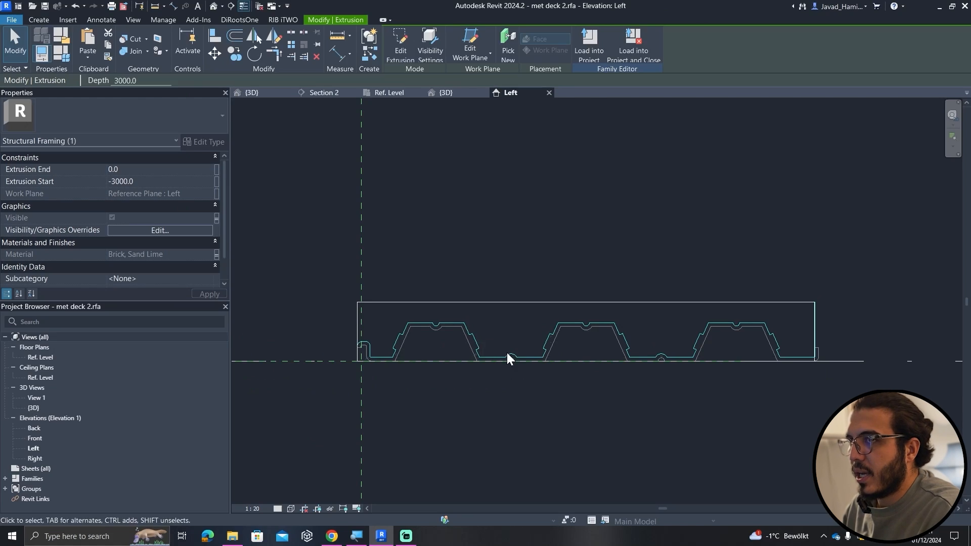
Make the Concrete visibility parameter an instance parameter and load the met deck 2 family into the project.
{"action": "left_click", "coordinate": [65, 54]}
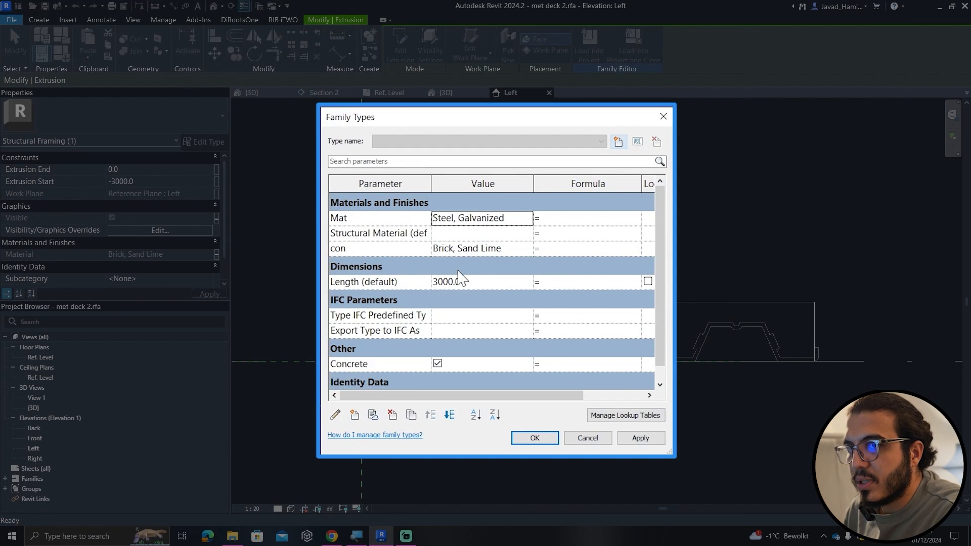
{"action": "left_click", "coordinate": [404, 250]}
{"action": "left_click", "coordinate": [372, 364]}
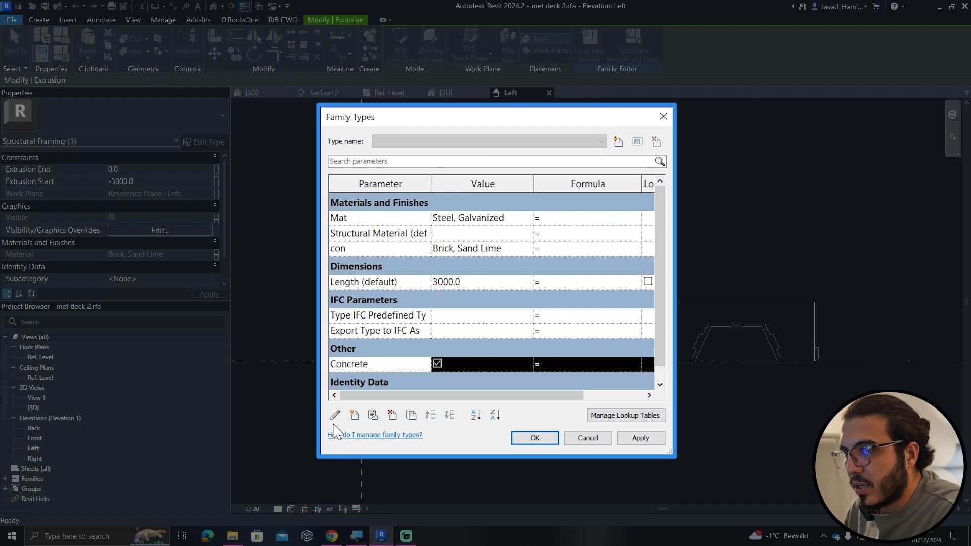
{"action": "left_click", "coordinate": [336, 415]}
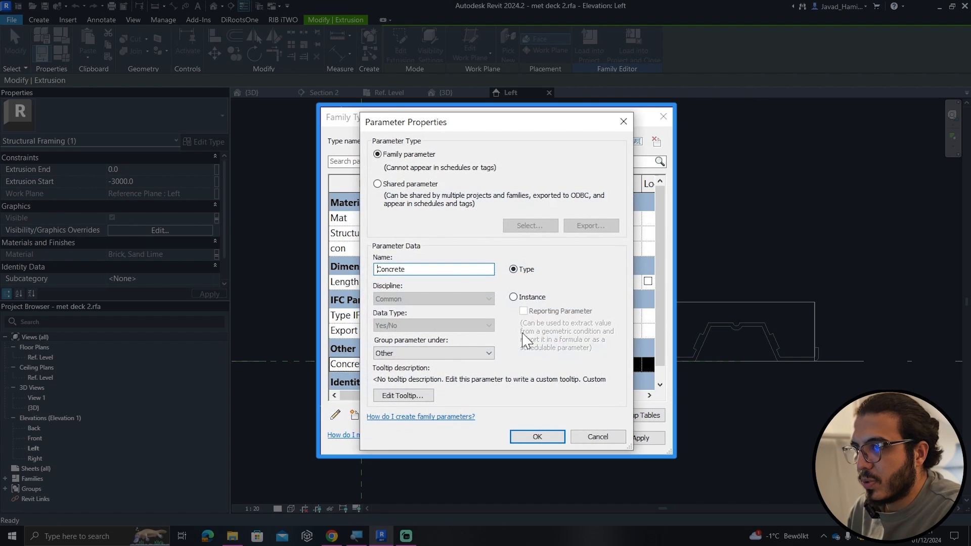
{"action": "left_click", "coordinate": [545, 440]}
{"action": "left_click", "coordinate": [543, 439]}
{"action": "left_click", "coordinate": [521, 393]}
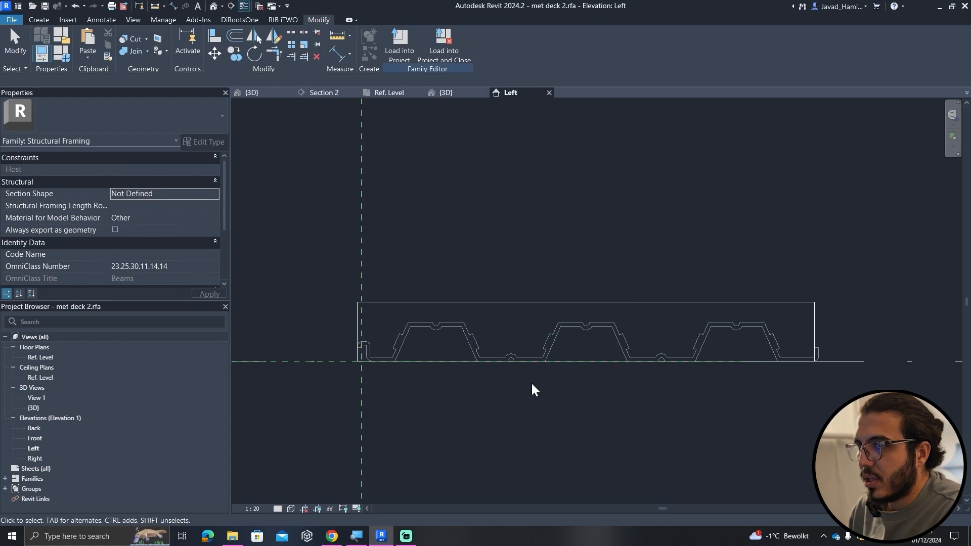
{"action": "left_click", "coordinate": [400, 52]}
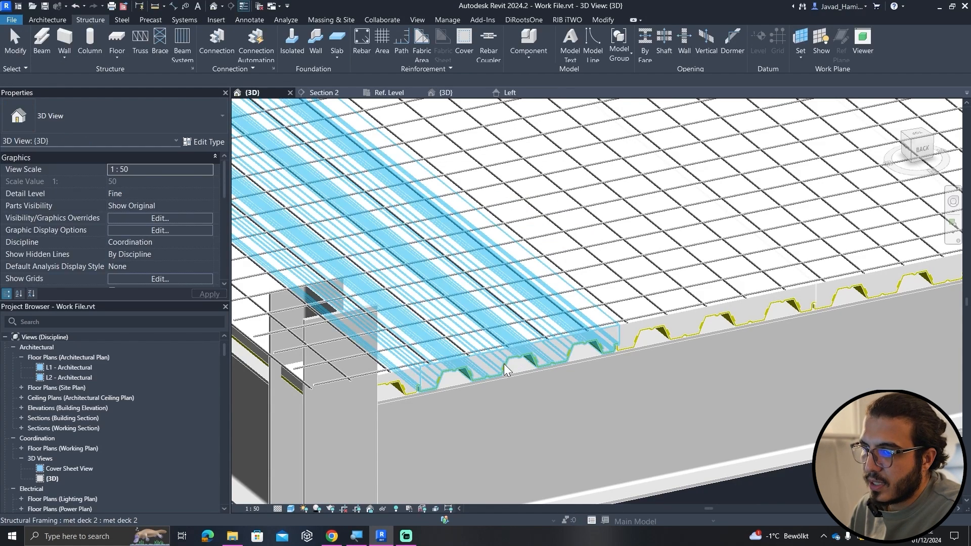
Turn off the Concrete parameter for one met deck 2 panel near the column.
{"action": "left_click", "coordinate": [483, 399]}
{"action": "scroll", "coordinate": [483, 400], "scroll_direction": "up", "scroll_amount": 2}
{"action": "scroll", "coordinate": [128, 223], "scroll_direction": "down", "scroll_amount": 10}
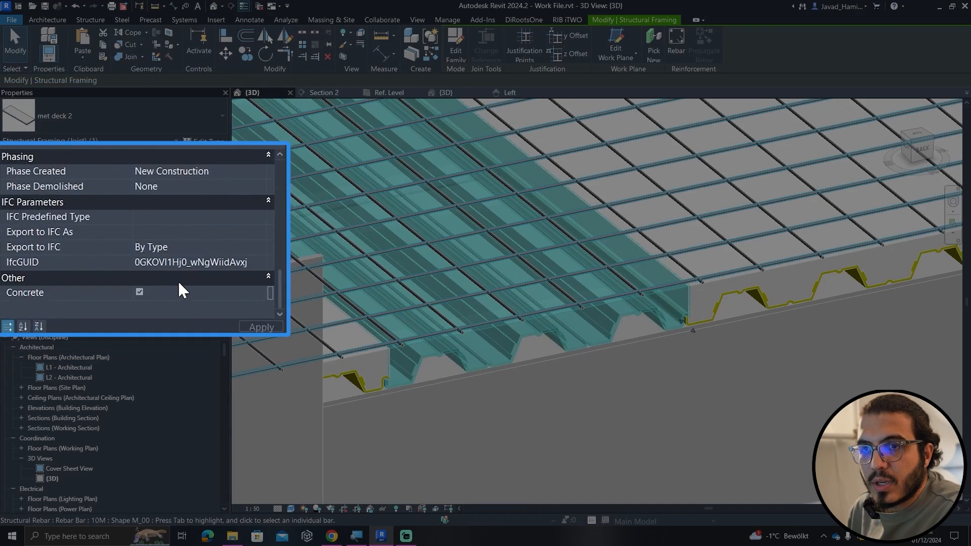
{"action": "left_click", "coordinate": [138, 292]}
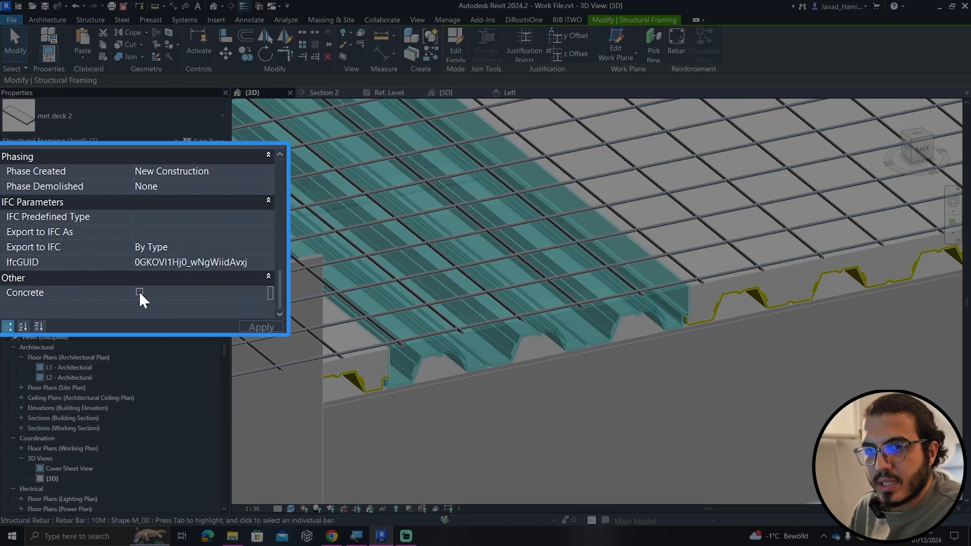
{"action": "left_click", "coordinate": [635, 355]}
Examine the exposed deck strip beneath the rebar mesh and select the neighbouring deck panel to check its properties.
{"action": "middle_click_drag", "start_coordinate": [678, 309], "coordinate": [750, 349], "text": "shift"}
{"action": "scroll", "coordinate": [788, 375], "scroll_direction": "down", "scroll_amount": 3}
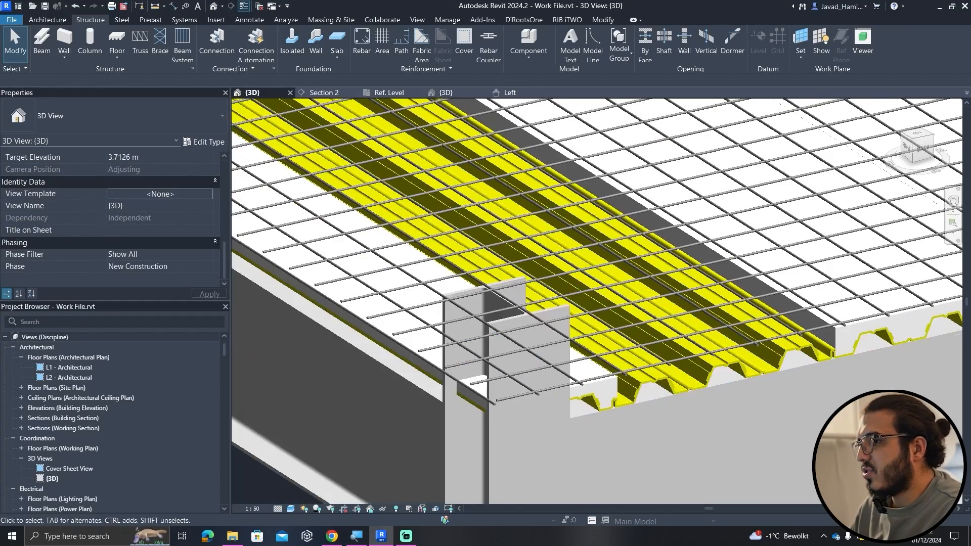
{"action": "middle_click_drag", "start_coordinate": [788, 376], "coordinate": [810, 386]}
{"action": "scroll", "coordinate": [650, 423], "scroll_direction": "down", "scroll_amount": 5}
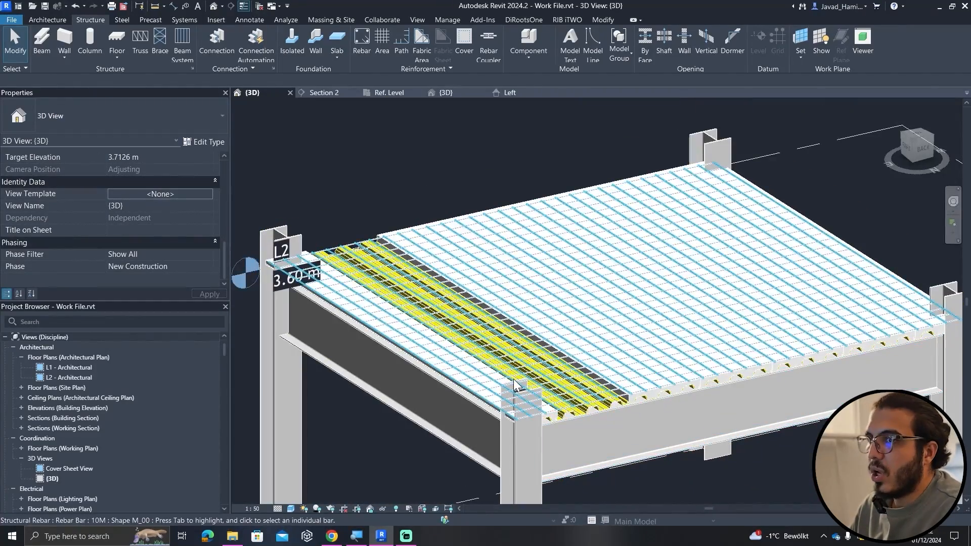
{"action": "scroll", "coordinate": [532, 390], "scroll_direction": "up", "scroll_amount": 5}
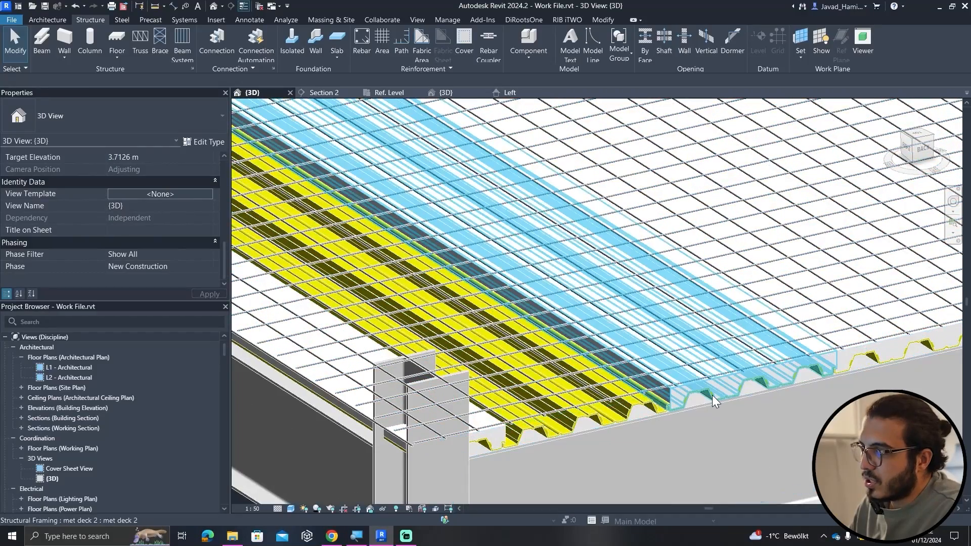
{"action": "left_click", "coordinate": [712, 396]}
{"action": "scroll", "coordinate": [83, 213], "scroll_direction": "down", "scroll_amount": 5}
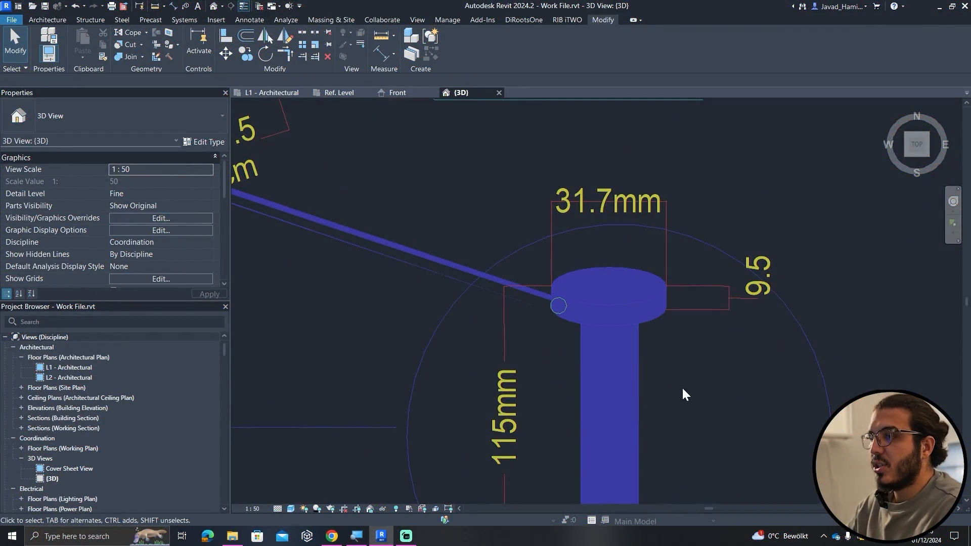
Start a new family and go to the English folder of the family templates.
{"action": "left_click", "coordinate": [10, 20]}
{"action": "mouse_move", "coordinate": [38, 61]}
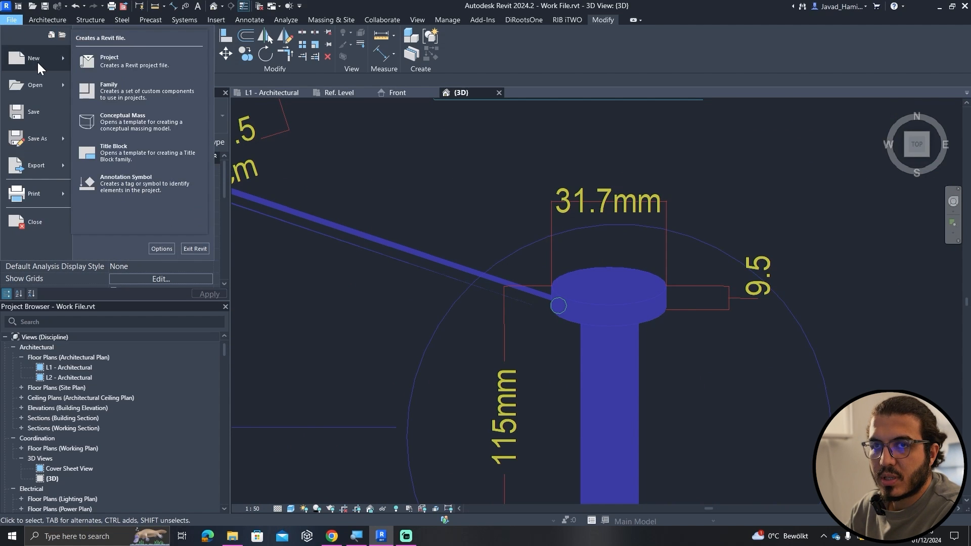
{"action": "left_click", "coordinate": [130, 87]}
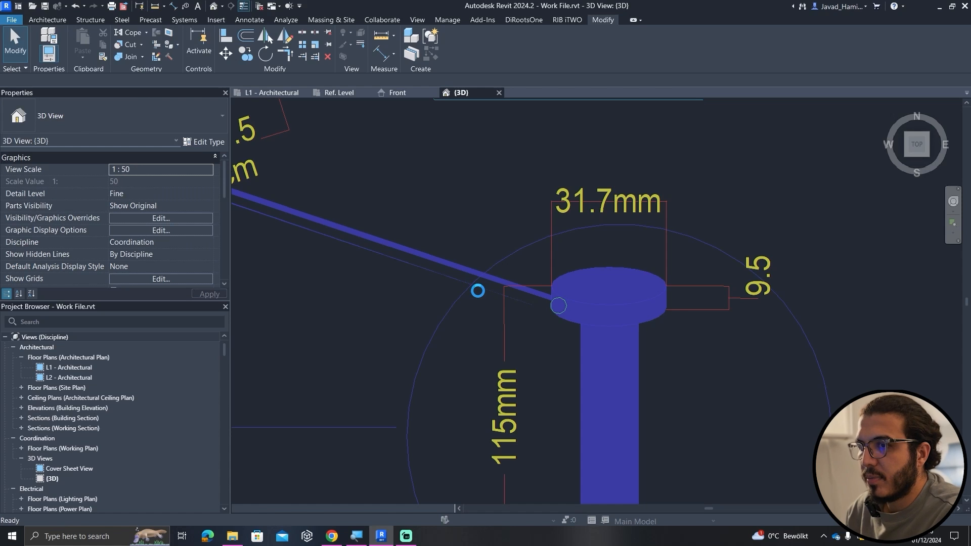
{"action": "left_click", "coordinate": [445, 166]}
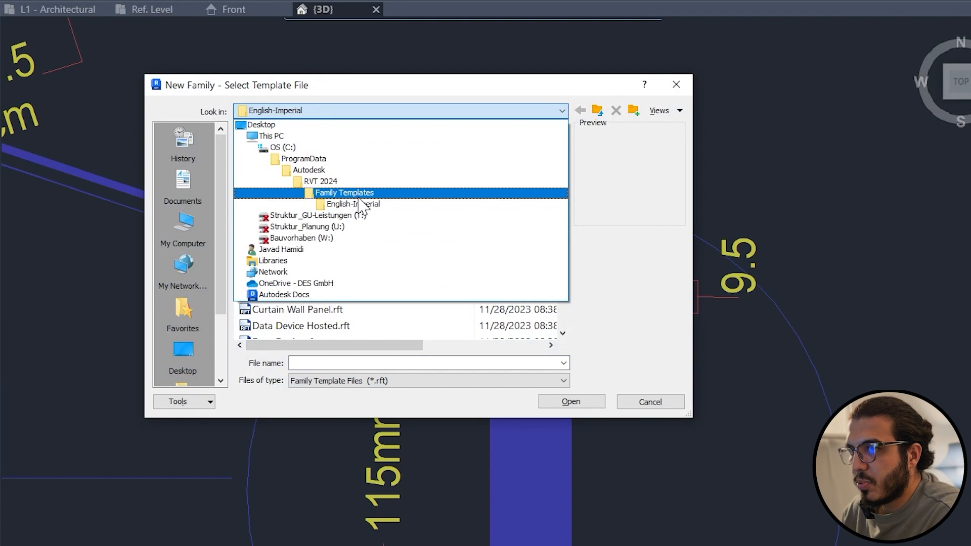
{"action": "left_click", "coordinate": [489, 224]}
{"action": "double_click", "coordinate": [354, 180]}
{"action": "scroll", "coordinate": [464, 278], "scroll_direction": "down", "scroll_amount": 15}
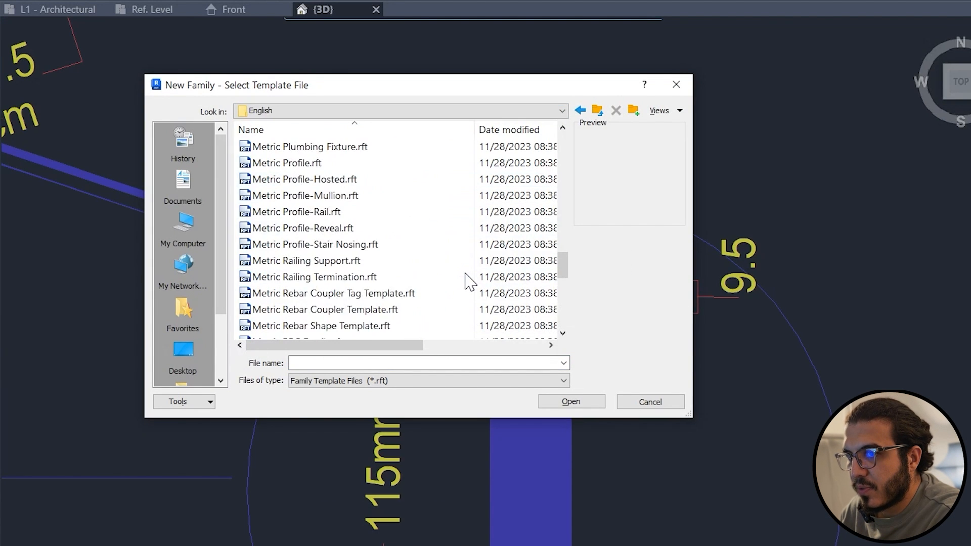
Create the new family from the Metric Structural Stiffener.rft template.
{"action": "scroll", "coordinate": [445, 281], "scroll_direction": "down", "scroll_amount": 7}
{"action": "scroll", "coordinate": [397, 278], "scroll_direction": "up", "scroll_amount": 1}
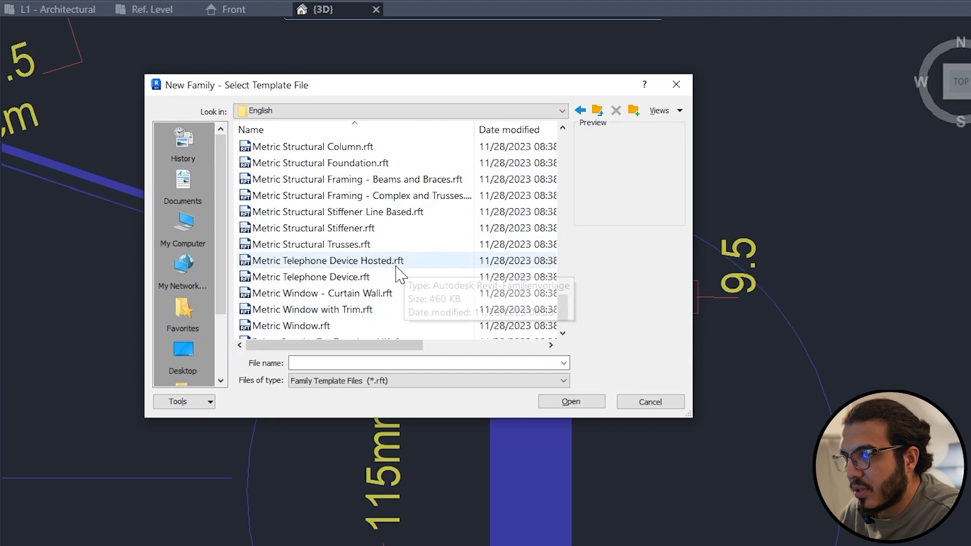
{"action": "left_click", "coordinate": [394, 230]}
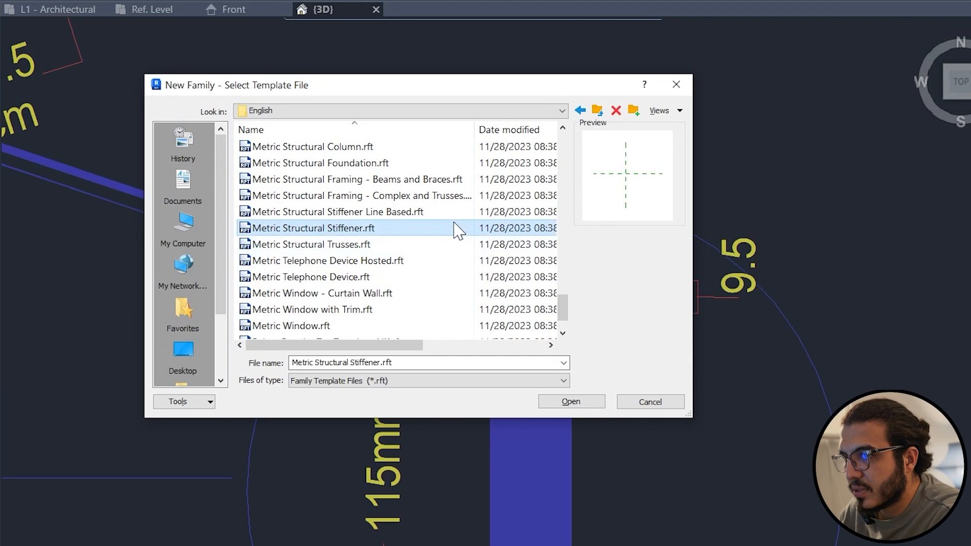
{"action": "left_click", "coordinate": [418, 215]}
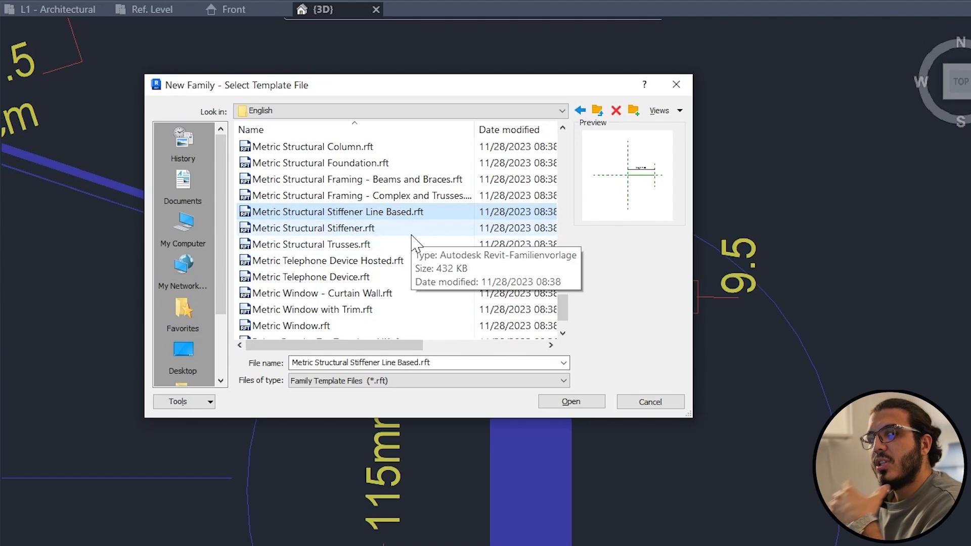
{"action": "left_click", "coordinate": [349, 229]}
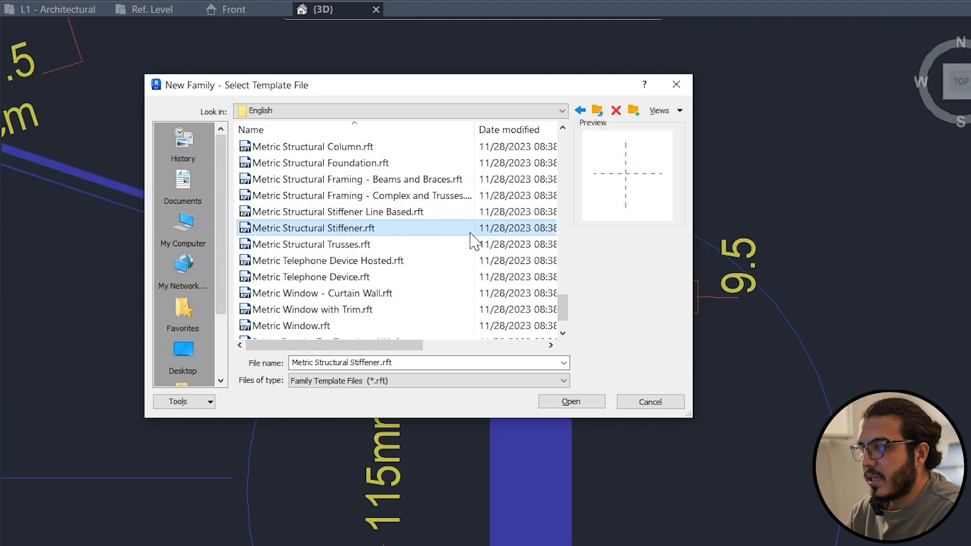
{"action": "left_click", "coordinate": [579, 402]}
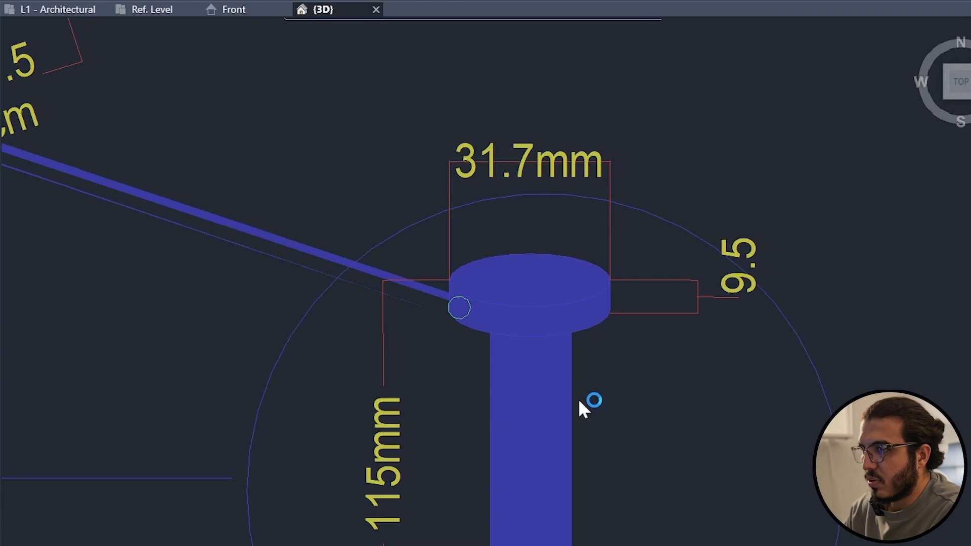
Examine the dimensions of the shear stud detail in the L1 - Architectural floor plan.
{"action": "scroll", "coordinate": [555, 316], "scroll_direction": "up", "scroll_amount": 3}
{"action": "middle_click_drag", "start_coordinate": [554, 316], "coordinate": [551, 324]}
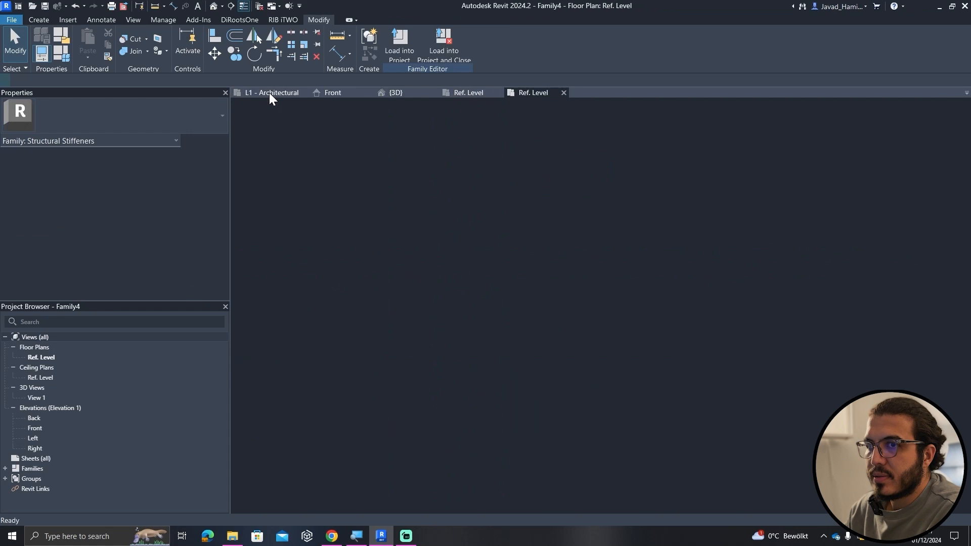
{"action": "left_click", "coordinate": [269, 92]}
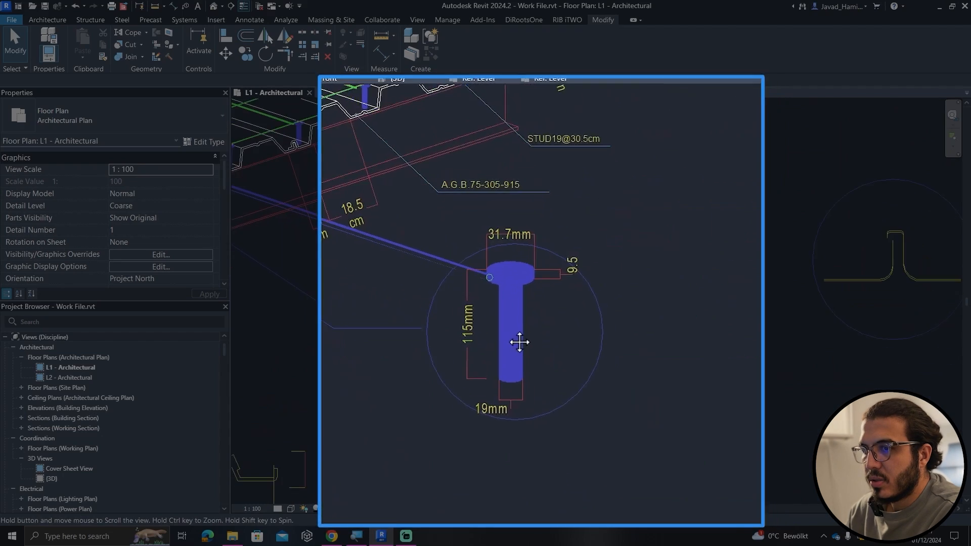
{"action": "scroll", "coordinate": [520, 356], "scroll_direction": "up", "scroll_amount": 3}
{"action": "middle_click_drag", "start_coordinate": [510, 408], "coordinate": [521, 463]}
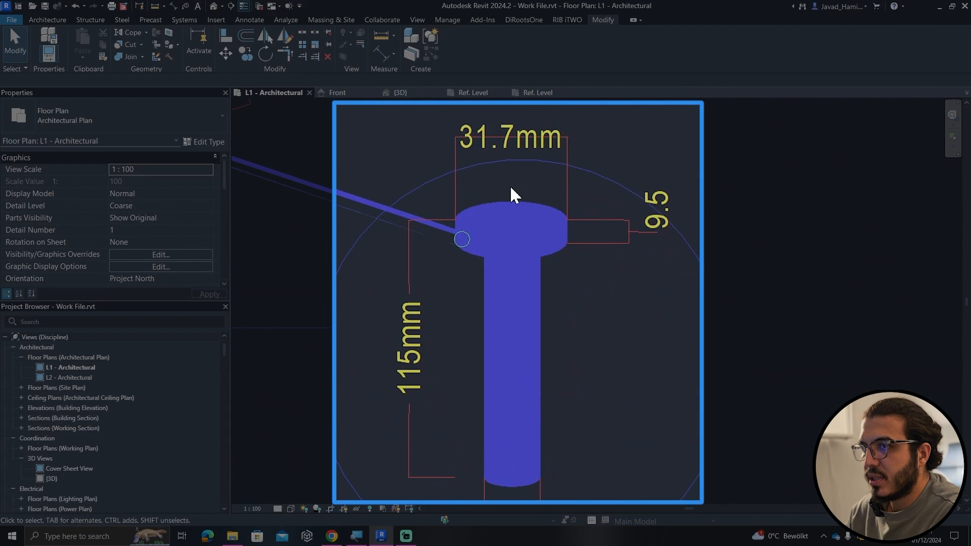
In the stiffener family's Ref. Level plan, create an extrusion from a circle of 19 mm radius centred on the reference planes' intersection.
{"action": "left_click", "coordinate": [534, 96]}
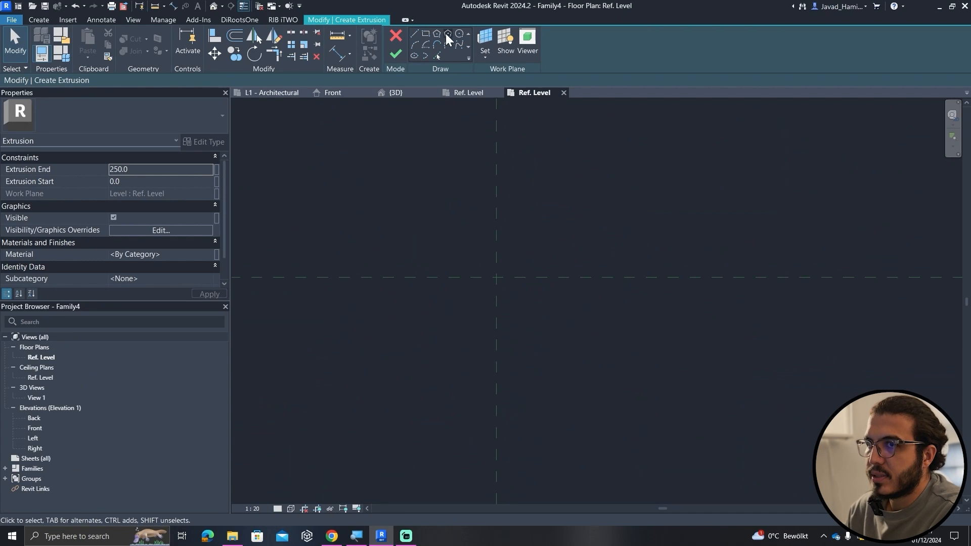
{"action": "left_click", "coordinate": [460, 35]}
{"action": "middle_click_drag", "start_coordinate": [481, 234], "coordinate": [500, 282]}
{"action": "left_click", "coordinate": [515, 326]}
{"action": "type", "text": "1"}
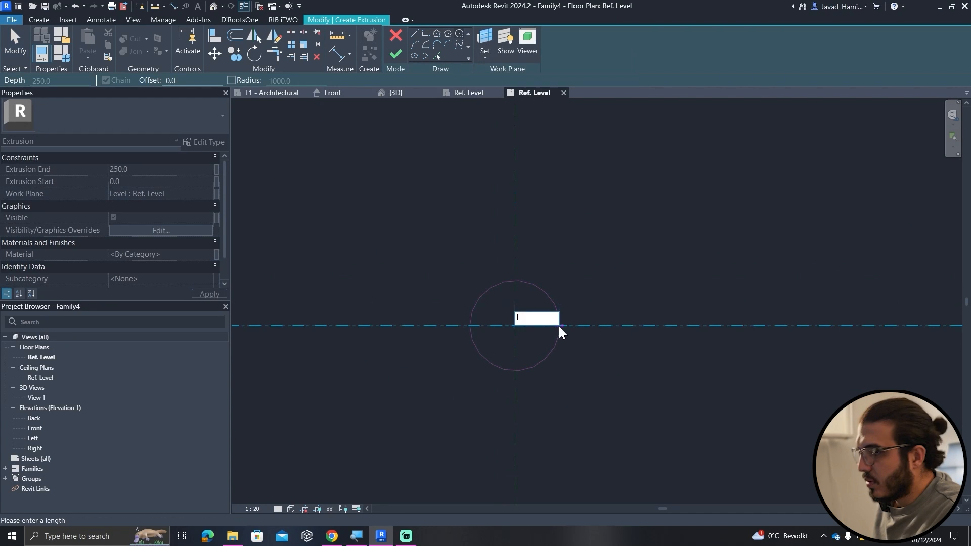
{"action": "type", "text": "9"}
{"action": "key", "text": "Return"}
{"action": "key", "text": "Escape"}
{"action": "key", "text": "Escape"}
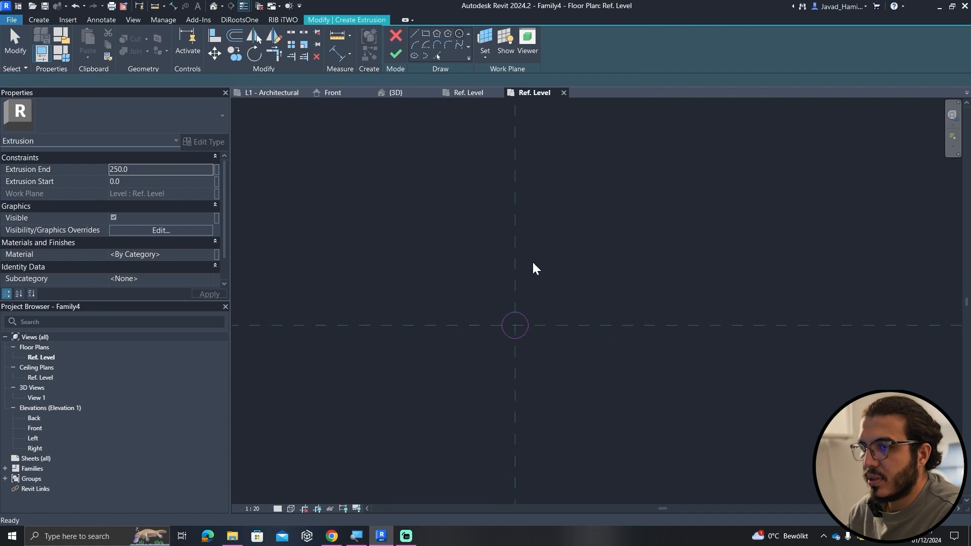
{"action": "left_click", "coordinate": [399, 53]}
{"action": "scroll", "coordinate": [536, 340], "scroll_direction": "up", "scroll_amount": 2}
{"action": "left_click", "coordinate": [536, 339]}
{"action": "left_click", "coordinate": [47, 19]}
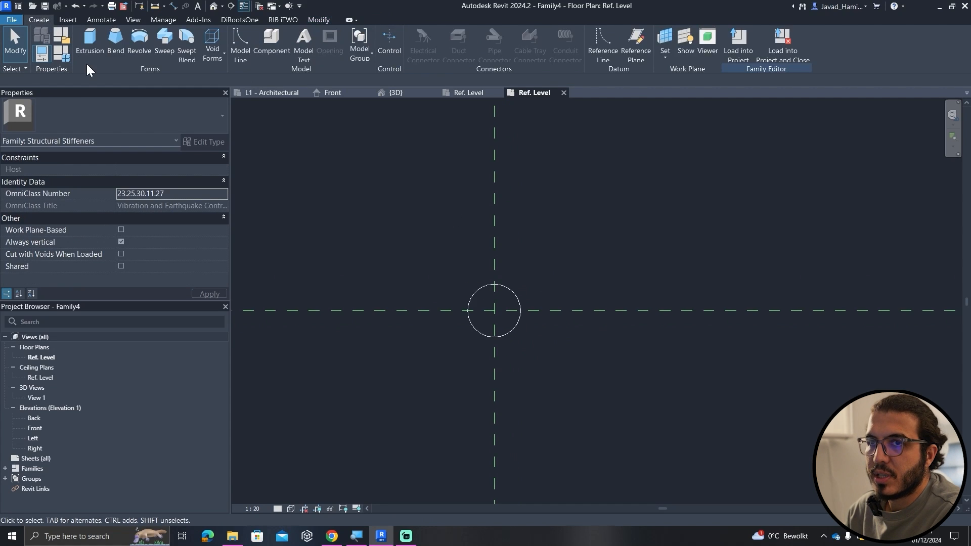
Create a second extrusion from a circle of 32 mm radius centred on the reference planes' intersection.
{"action": "left_click", "coordinate": [90, 47]}
{"action": "left_click", "coordinate": [90, 47]}
{"action": "left_click", "coordinate": [460, 33]}
{"action": "left_click", "coordinate": [494, 311]}
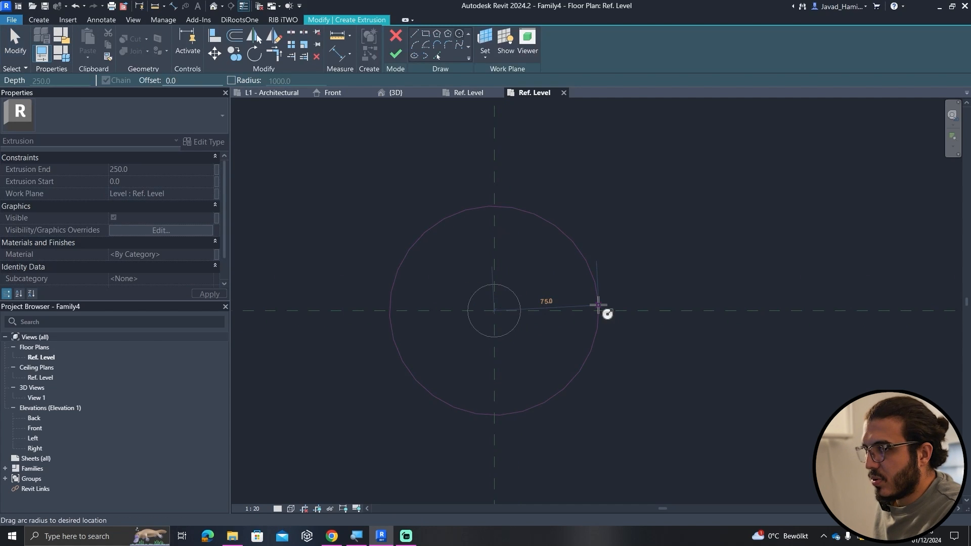
{"action": "type", "text": "32"}
{"action": "key", "text": "Return"}
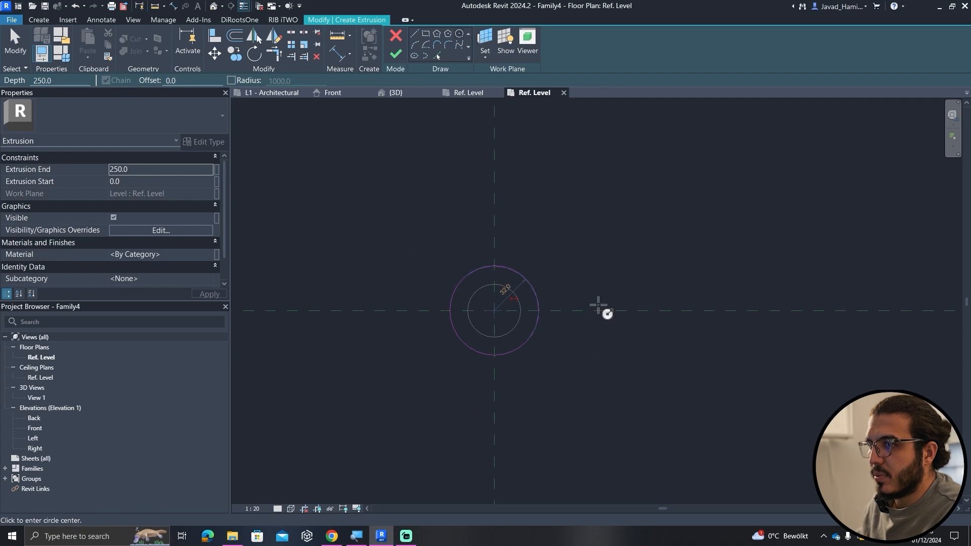
{"action": "key", "text": "Escape"}
{"action": "key", "text": "Escape"}
{"action": "left_click", "coordinate": [394, 53]}
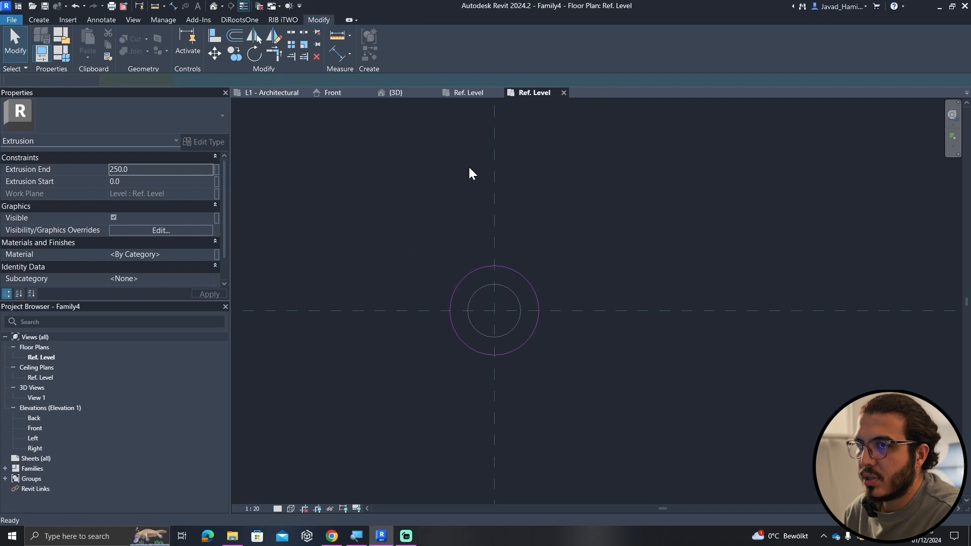
{"action": "left_click", "coordinate": [487, 190]}
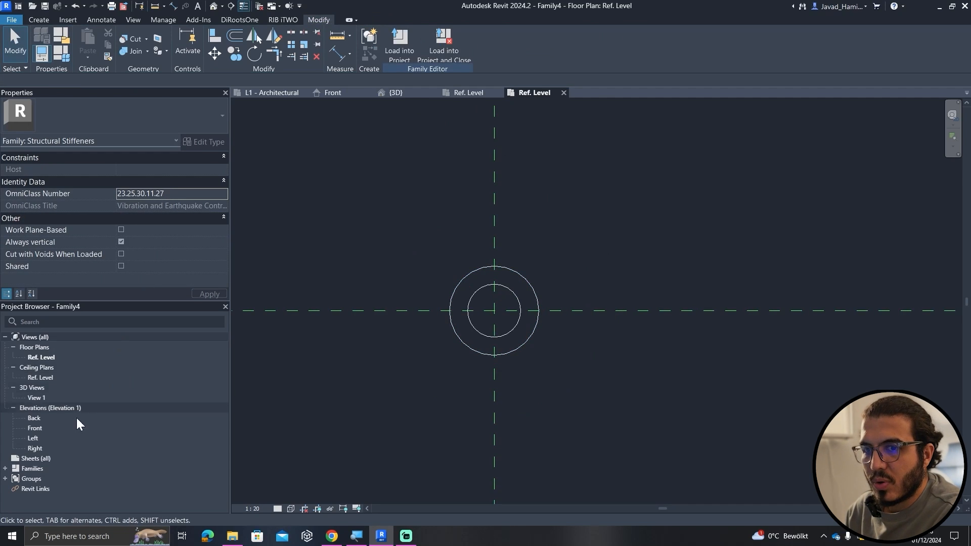
In the Front elevation, set the extrusion end of the inner cylinder to 115 mm.
{"action": "double_click", "coordinate": [57, 428]}
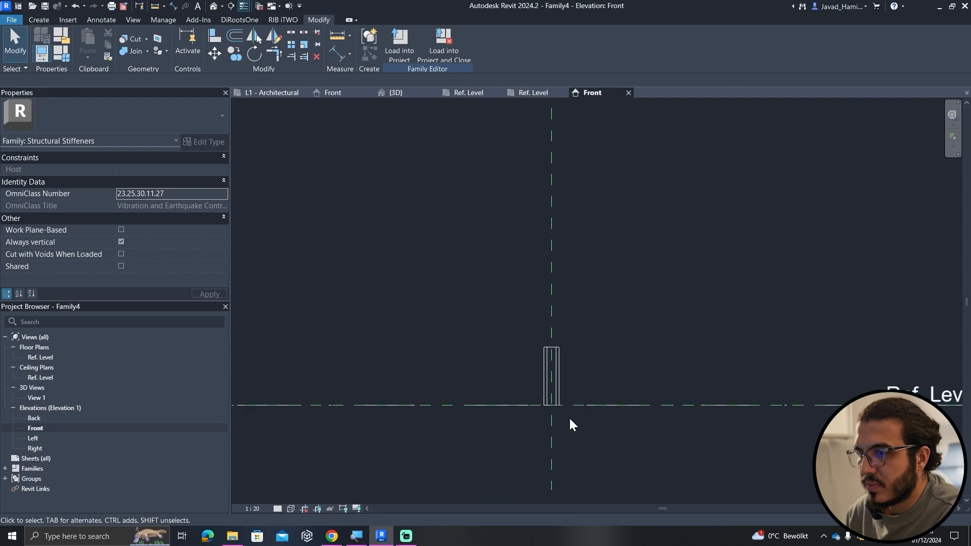
{"action": "scroll", "coordinate": [544, 324], "scroll_direction": "up", "scroll_amount": 5}
{"action": "left_click", "coordinate": [533, 310]}
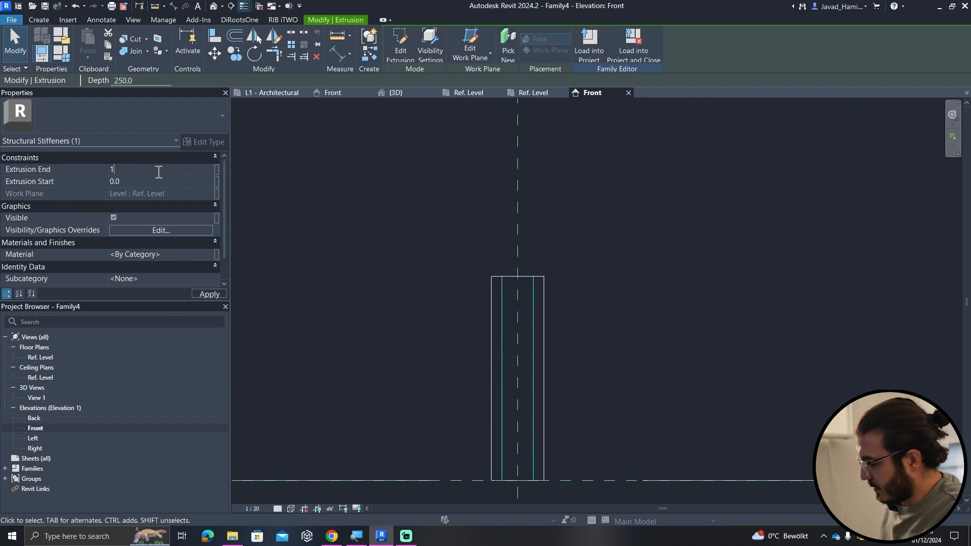
{"action": "left_click", "coordinate": [548, 328]}
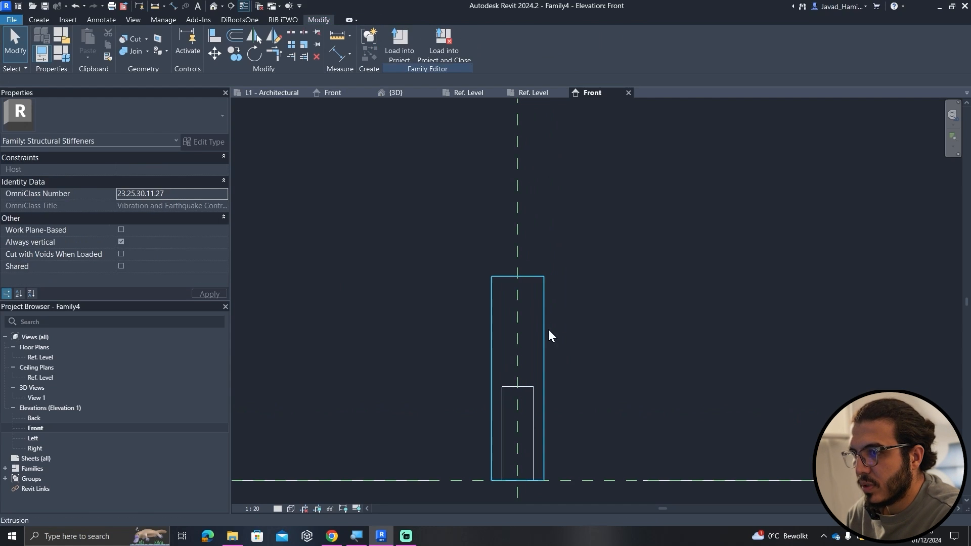
Raise the base of the wider cylinder to the top of the inner cylinder, giving an extrusion start of 115 mm.
{"action": "left_click", "coordinate": [547, 347]}
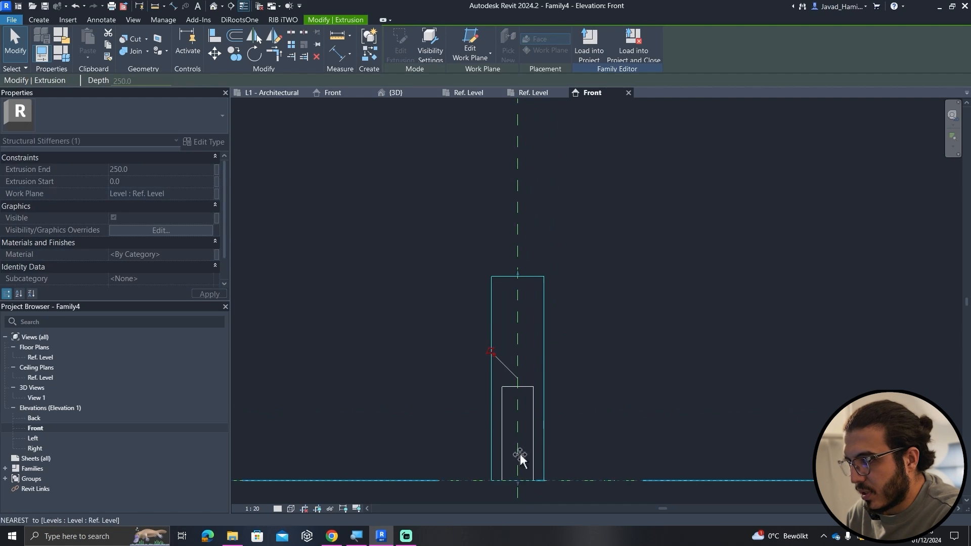
{"action": "left_click_drag", "start_coordinate": [530, 387], "coordinate": [533, 387]}
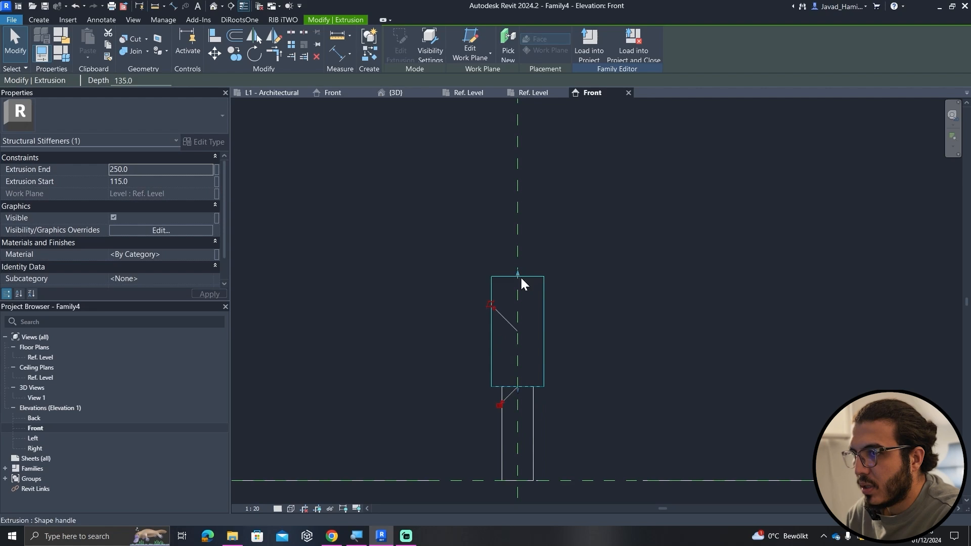
{"action": "left_click", "coordinate": [592, 361]}
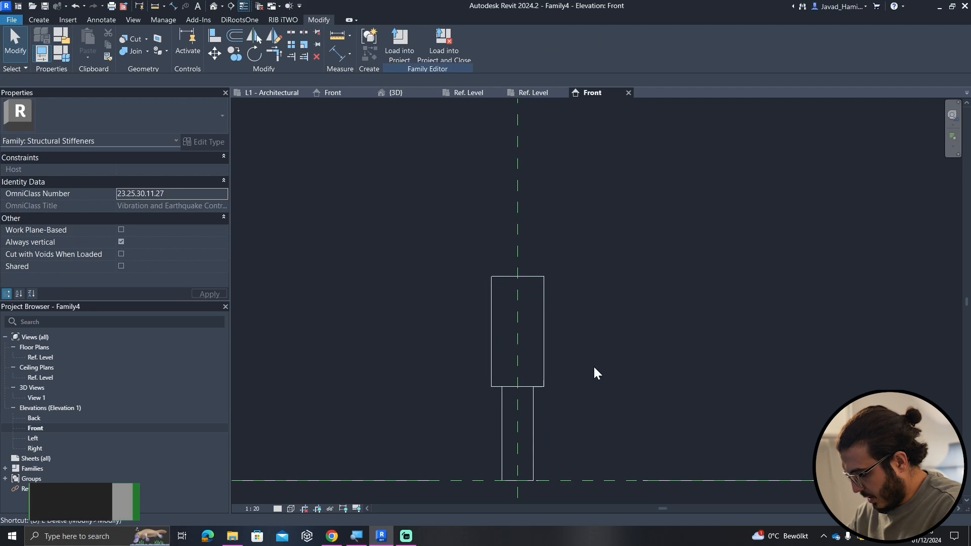
Add a chained vertical dimension from the stud's base through the shaft top to the head's top.
{"action": "key", "text": "d"}
{"action": "key", "text": "i"}
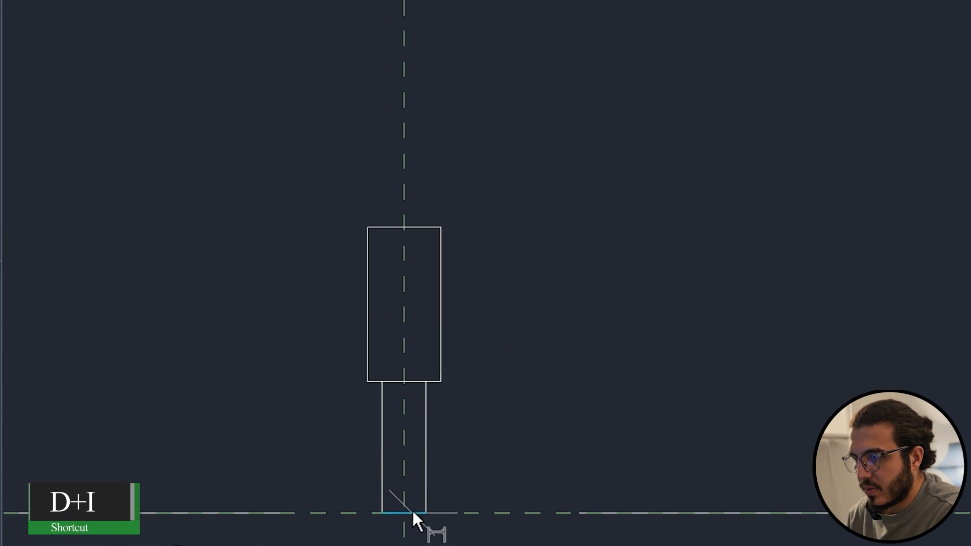
{"action": "left_click", "coordinate": [522, 481]}
{"action": "left_click", "coordinate": [520, 388]}
{"action": "left_click", "coordinate": [414, 229]}
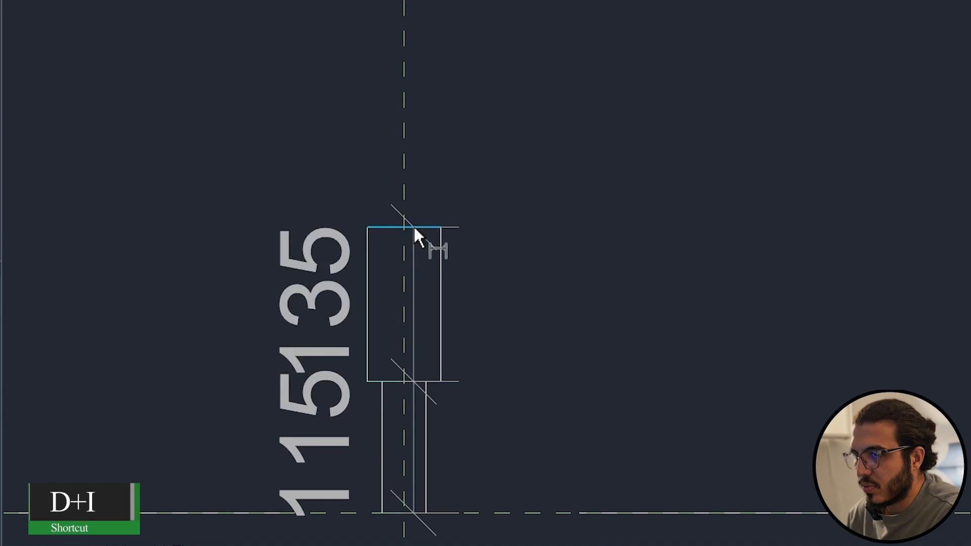
{"action": "left_click", "coordinate": [266, 275]}
{"action": "key", "text": "Escape"}
{"action": "key", "text": "Escape"}
Set the Front elevation's view scale to 1:5.
{"action": "left_click", "coordinate": [253, 504]}
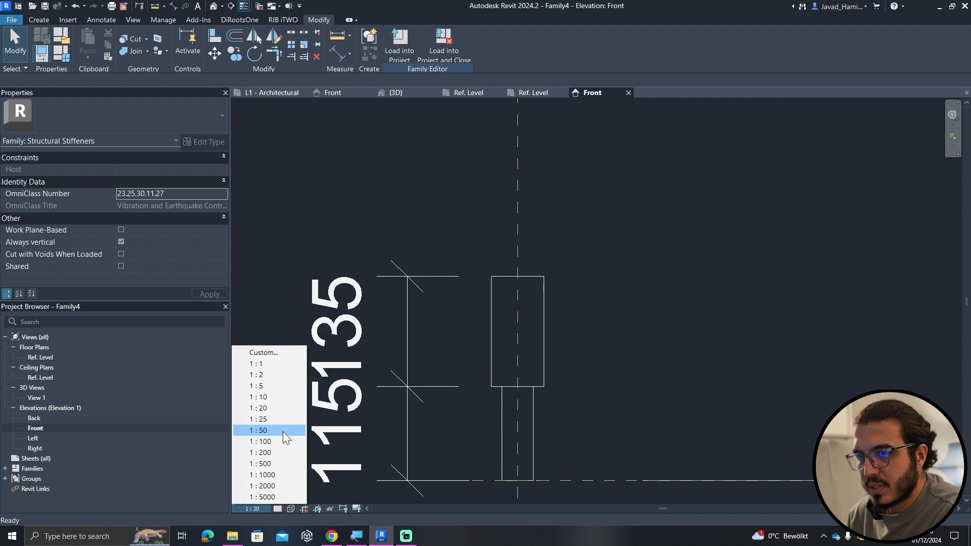
{"action": "left_click", "coordinate": [273, 420]}
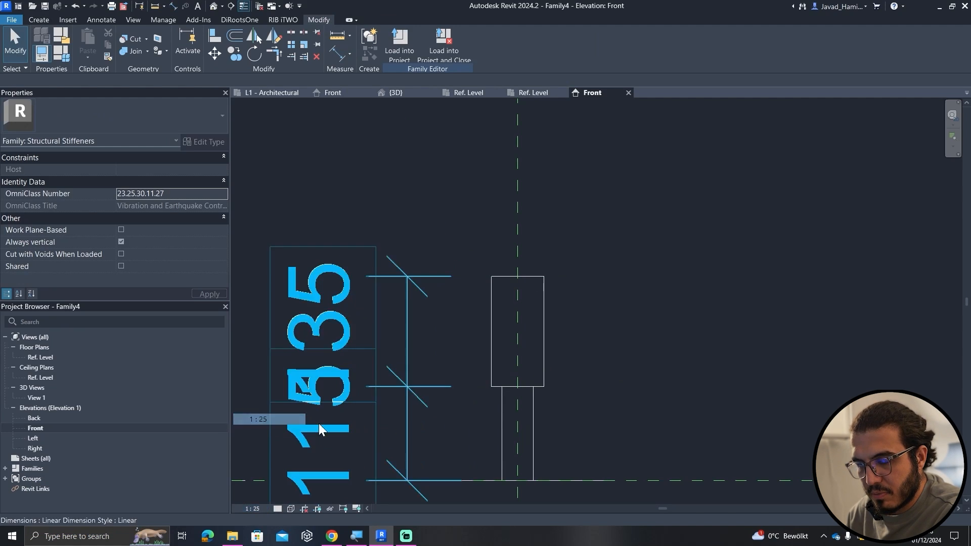
{"action": "left_click", "coordinate": [253, 509]}
{"action": "left_click", "coordinate": [302, 390]}
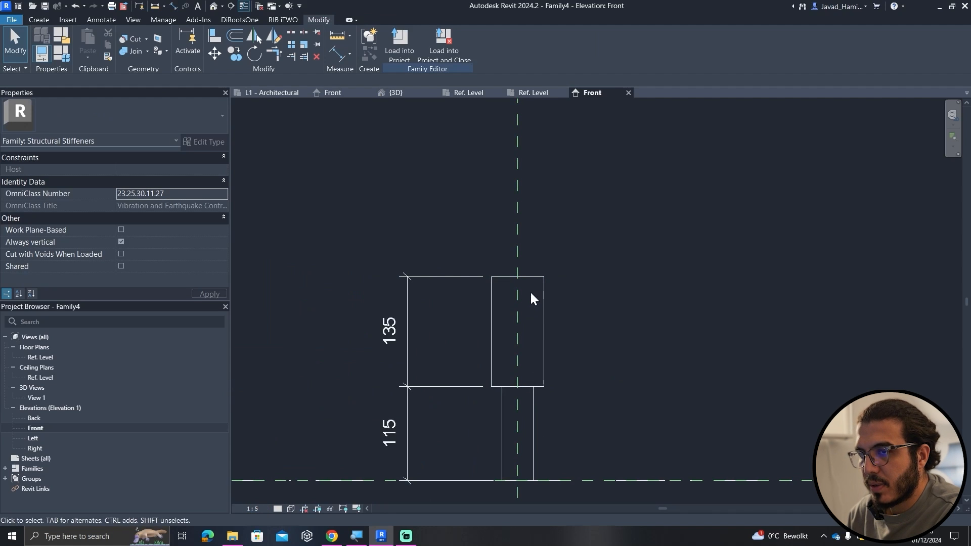
Lower the top face of the stud's head to make the head 10 mm thick.
{"action": "left_click", "coordinate": [524, 278]}
{"action": "scroll", "coordinate": [515, 355], "scroll_direction": "up", "scroll_amount": 3}
{"action": "left_click_drag", "start_coordinate": [515, 339], "coordinate": [515, 362]}
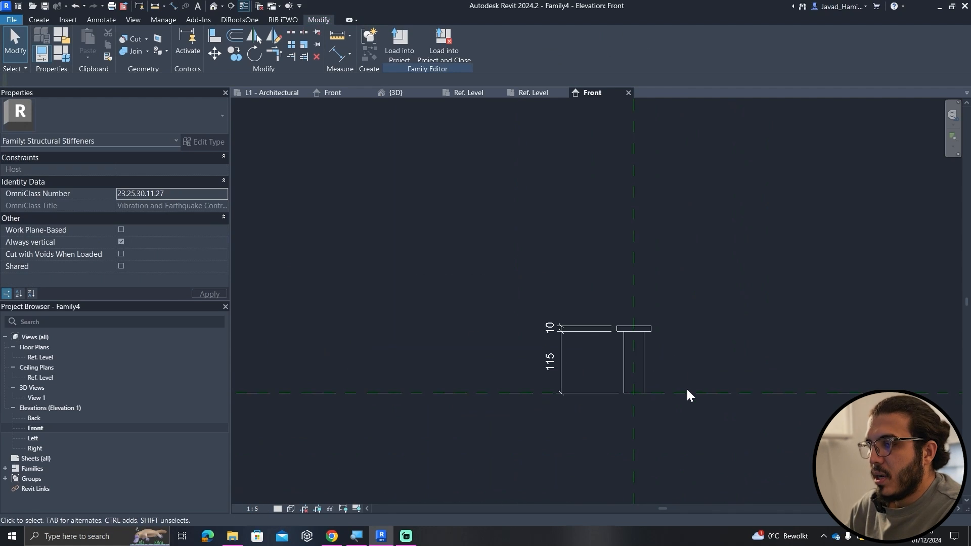
{"action": "scroll", "coordinate": [661, 369], "scroll_direction": "up", "scroll_amount": 2}
{"action": "middle_click_drag", "start_coordinate": [662, 373], "coordinate": [622, 370]}
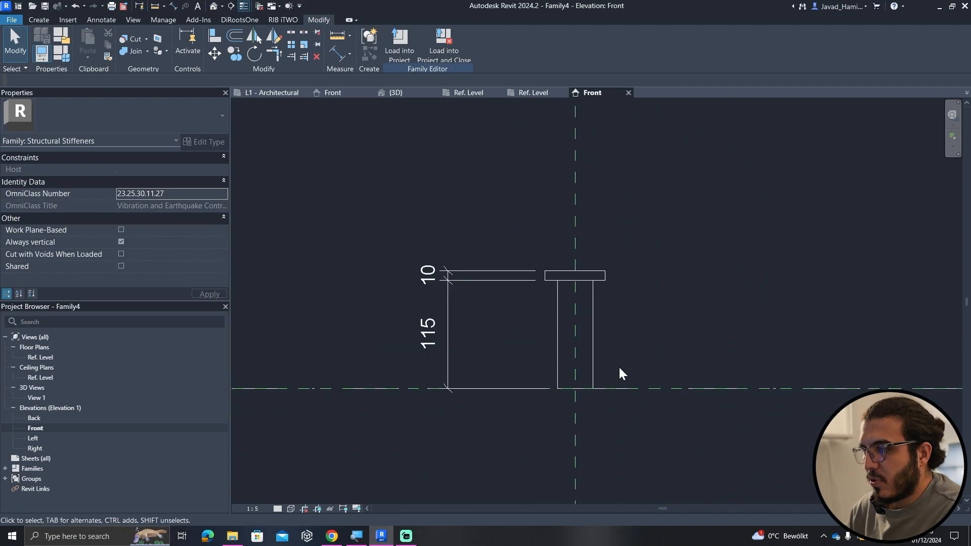
{"action": "left_click", "coordinate": [448, 362]}
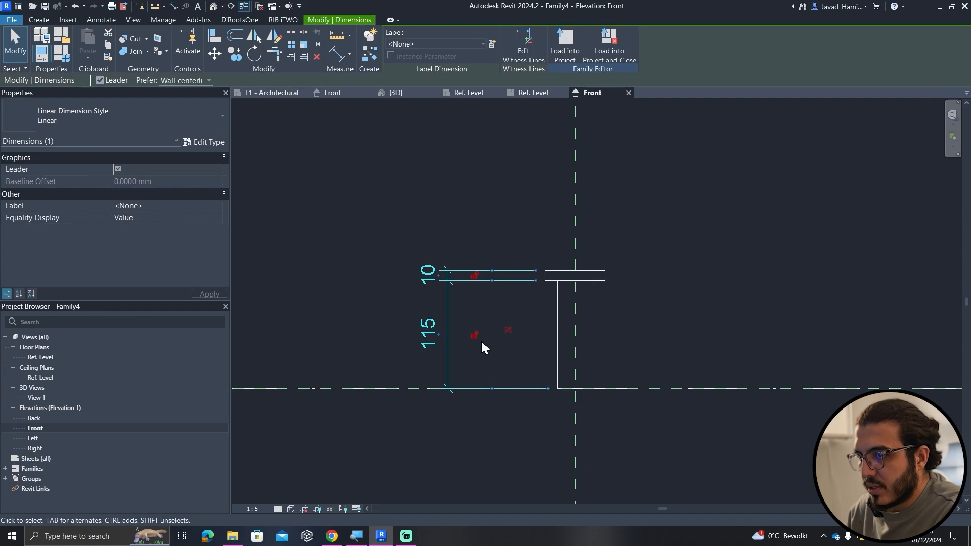
{"action": "left_click", "coordinate": [495, 266]}
Save the family as STUD and load it into Shear studs.rfa only, leaving Work File.rvt out.
{"action": "key", "text": "ctrl+s"}
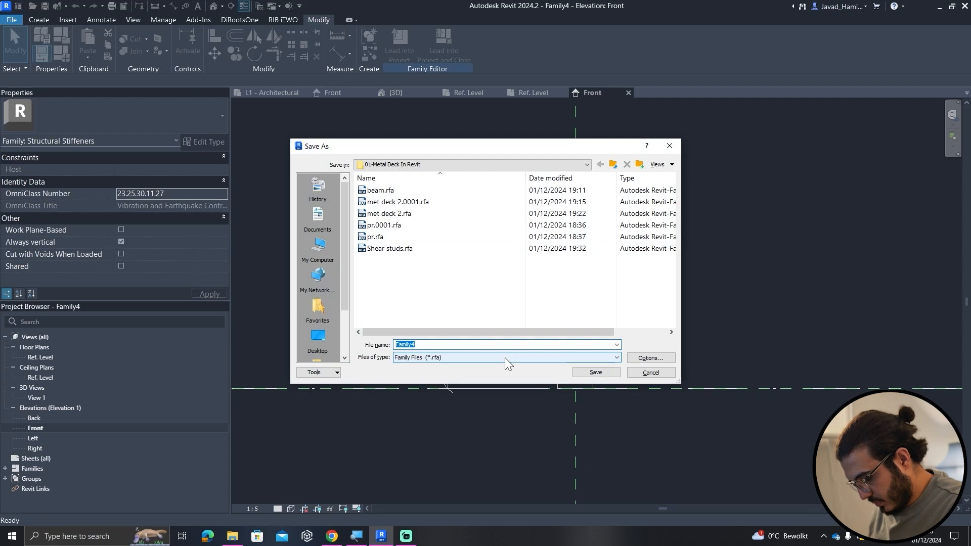
{"action": "type", "text": "STUD"}
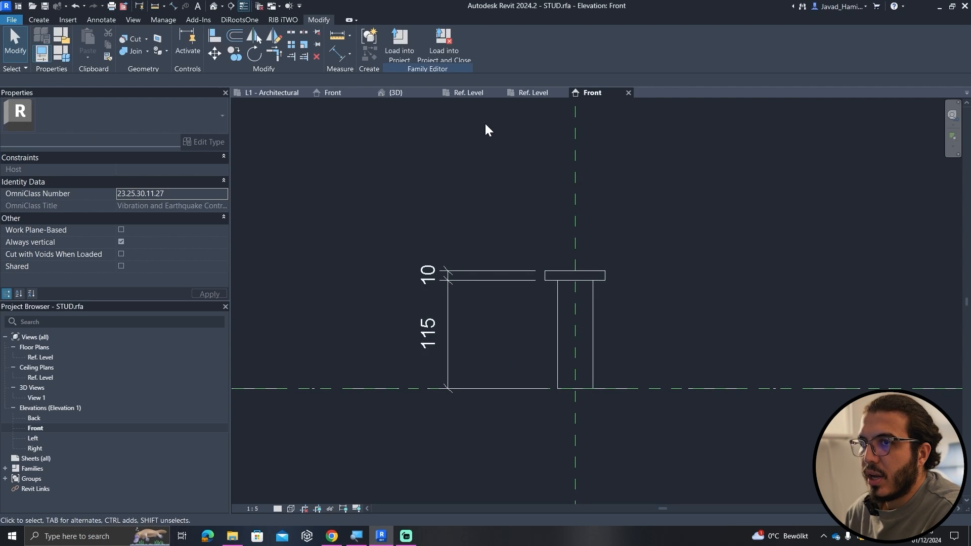
{"action": "left_click", "coordinate": [399, 40]}
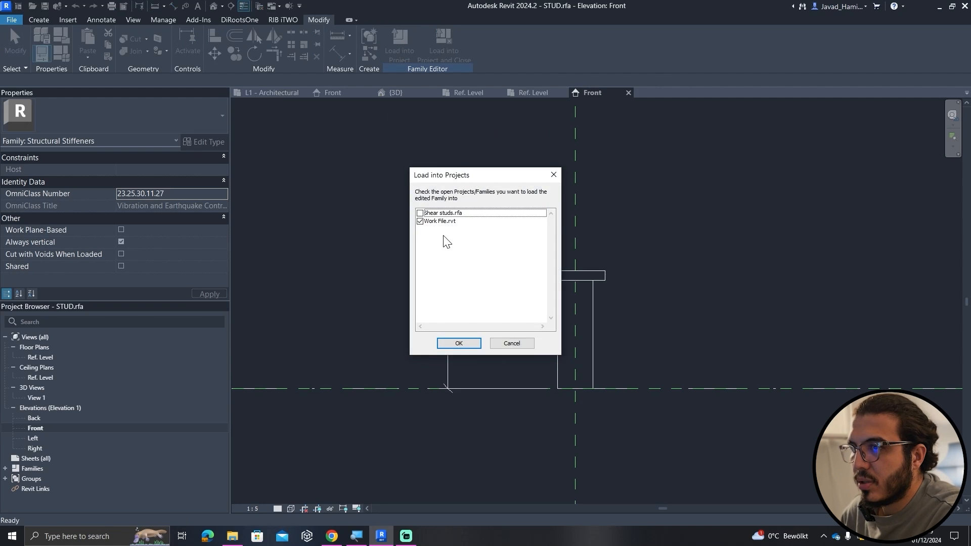
{"action": "left_click", "coordinate": [420, 213]}
{"action": "left_click", "coordinate": [420, 221]}
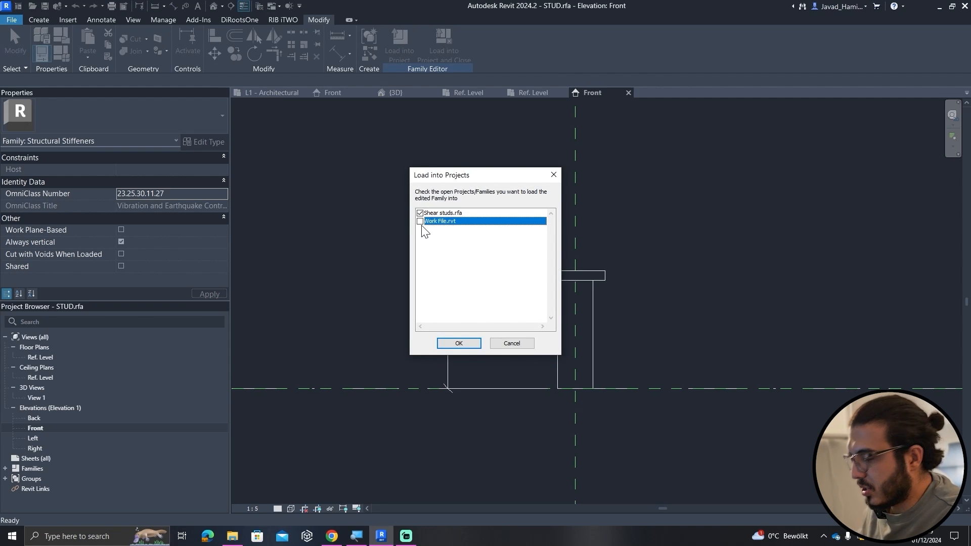
{"action": "left_click", "coordinate": [466, 345]}
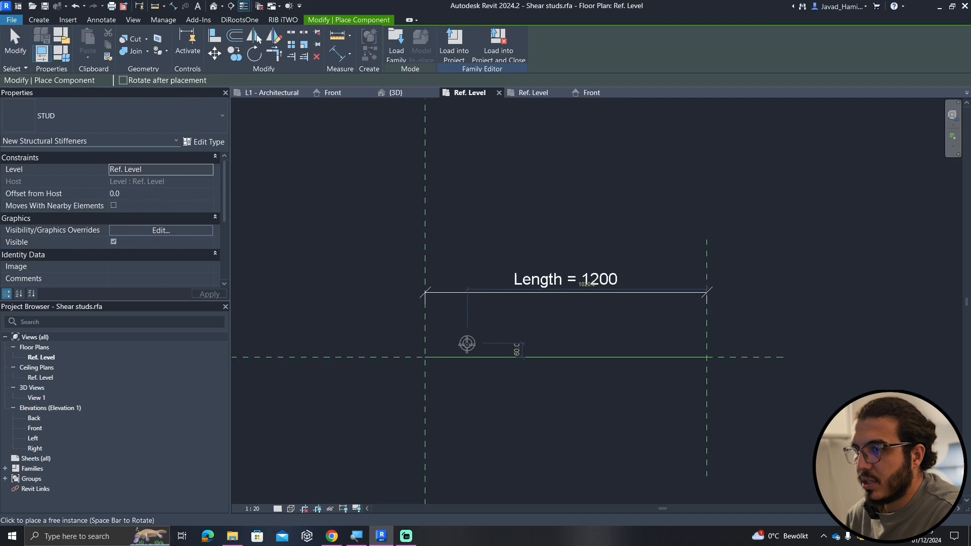
Place one STUD instance at the intersection of the Left and Center (Front/Back) reference planes.
{"action": "scroll", "coordinate": [407, 366], "scroll_direction": "up", "scroll_amount": 4}
{"action": "left_click", "coordinate": [454, 342]}
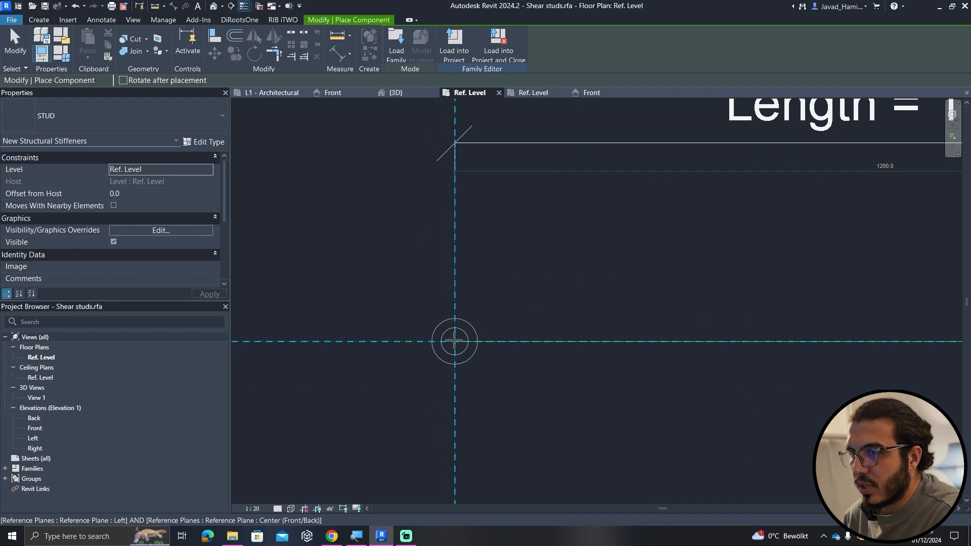
{"action": "key", "text": "Escape"}
{"action": "key", "text": "Escape"}
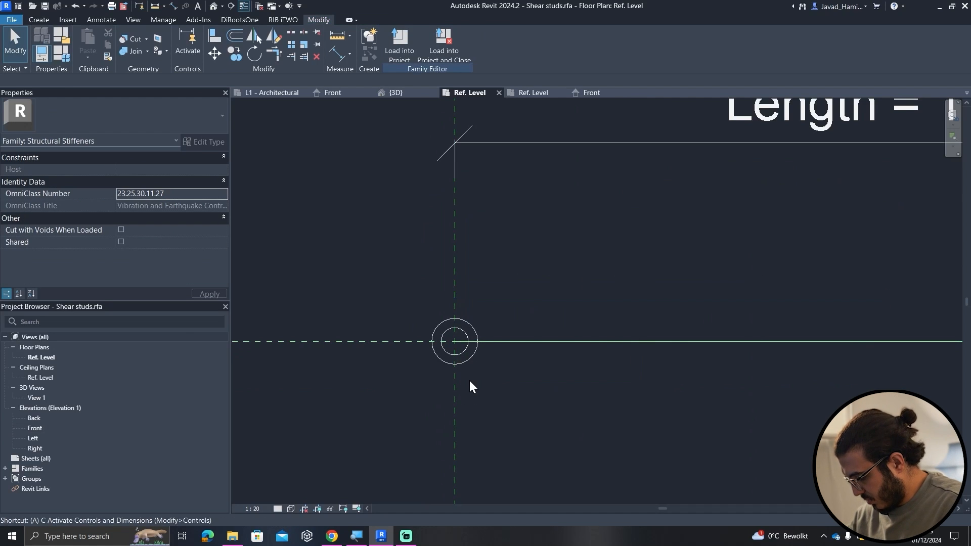
Align and lock the stud's centre to the Left and Center (Front/Back) reference planes.
{"action": "key", "text": "a"}
{"action": "key", "text": "l"}
{"action": "scroll", "coordinate": [469, 366], "scroll_direction": "up", "scroll_amount": 2}
{"action": "left_click", "coordinate": [449, 393]}
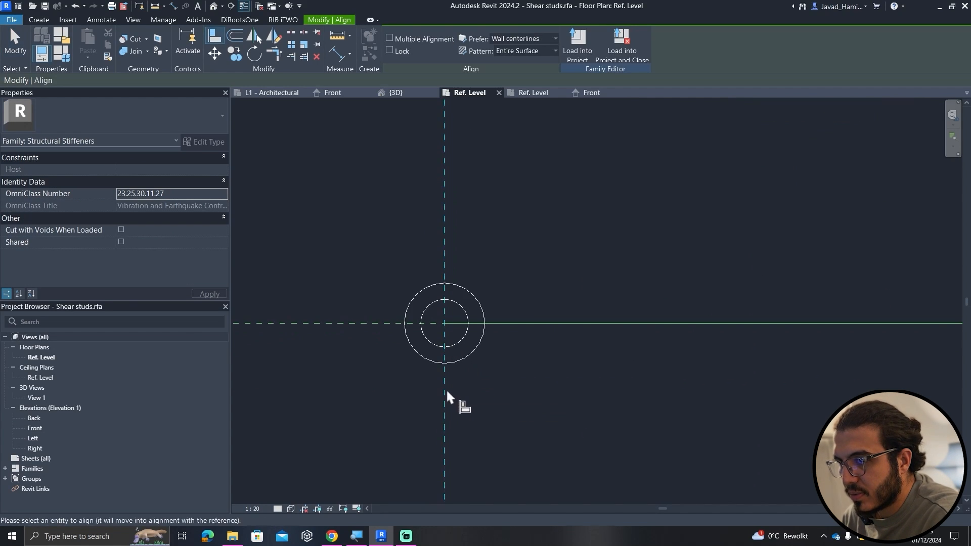
{"action": "left_click", "coordinate": [453, 330]}
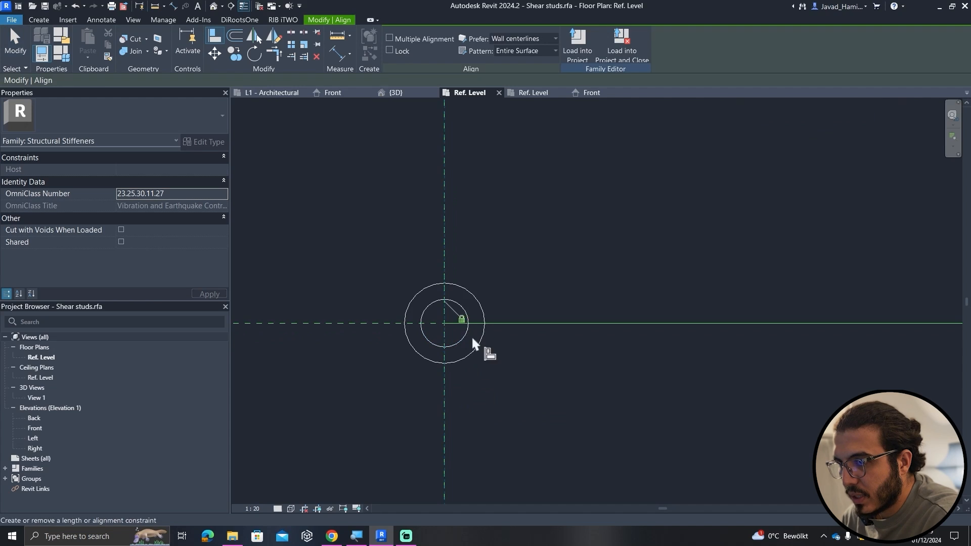
{"action": "left_click", "coordinate": [344, 323]}
{"action": "left_click", "coordinate": [448, 322]}
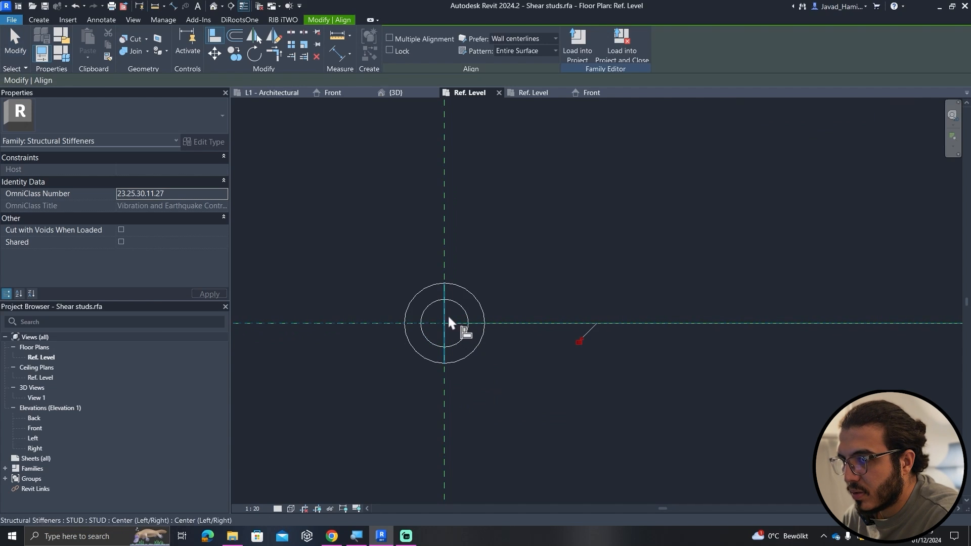
{"action": "scroll", "coordinate": [585, 386], "scroll_direction": "down", "scroll_amount": 2}
{"action": "middle_click_drag", "start_coordinate": [584, 393], "coordinate": [475, 384]}
{"action": "key", "text": "Escape"}
{"action": "key", "text": "Escape"}
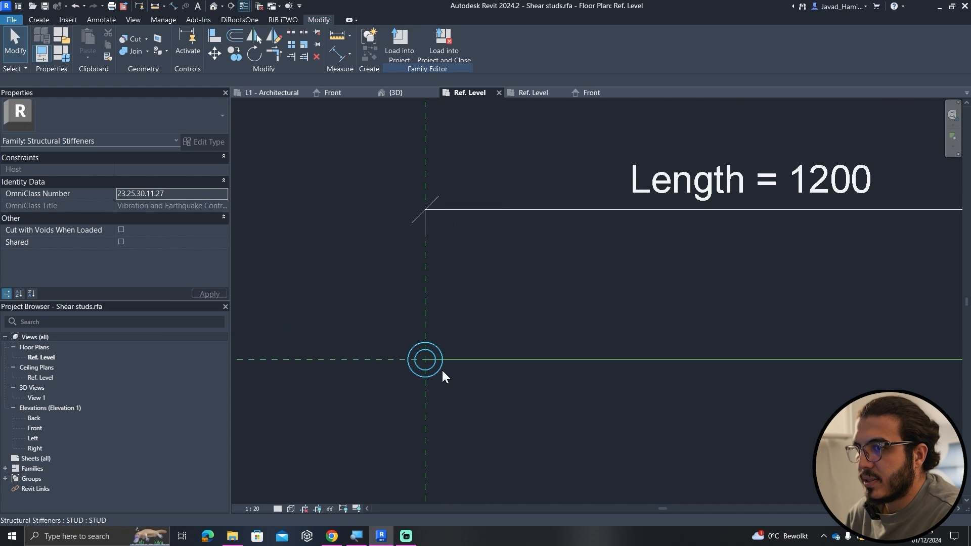
Array the stud into 4 grouped instances, with the last one on the reference plane at the far end of the length.
{"action": "left_click", "coordinate": [442, 369]}
{"action": "left_click", "coordinate": [295, 44]}
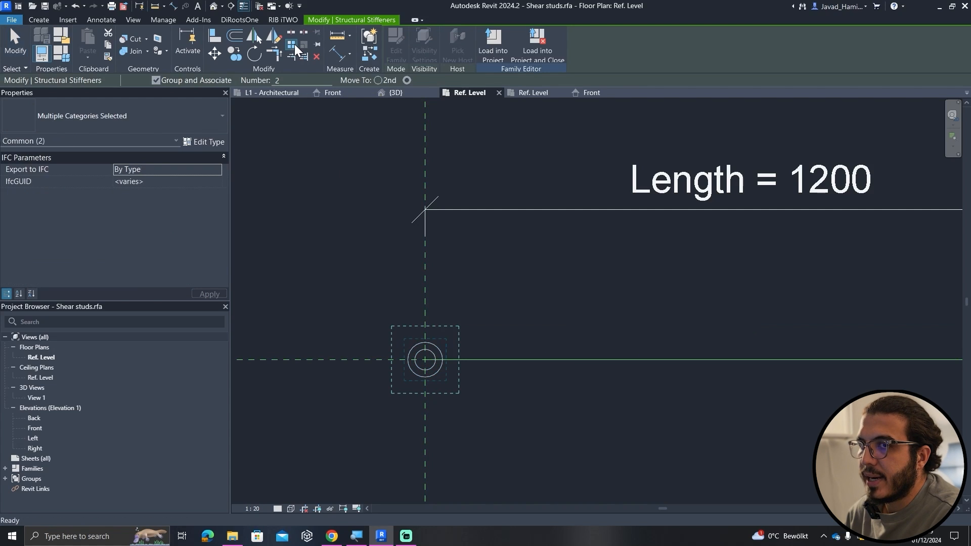
{"action": "left_click", "coordinate": [428, 360]}
{"action": "scroll", "coordinate": [649, 408], "scroll_direction": "down", "scroll_amount": 2}
{"action": "middle_click_drag", "start_coordinate": [674, 426], "coordinate": [439, 407]}
{"action": "scroll", "coordinate": [597, 373], "scroll_direction": "up", "scroll_amount": 3}
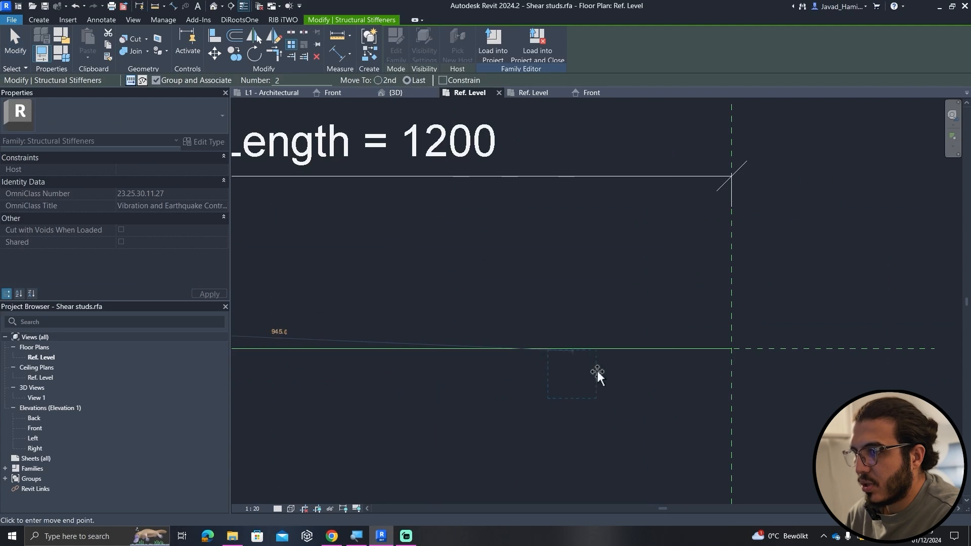
{"action": "left_click", "coordinate": [732, 350]}
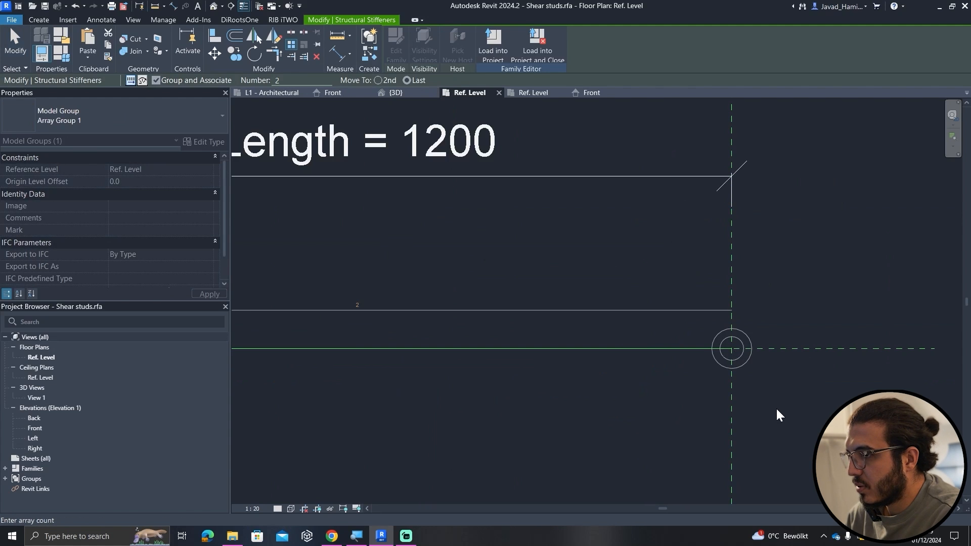
{"action": "scroll", "coordinate": [467, 363], "scroll_direction": "down", "scroll_amount": 2}
{"action": "scroll", "coordinate": [356, 305], "scroll_direction": "down", "scroll_amount": 2}
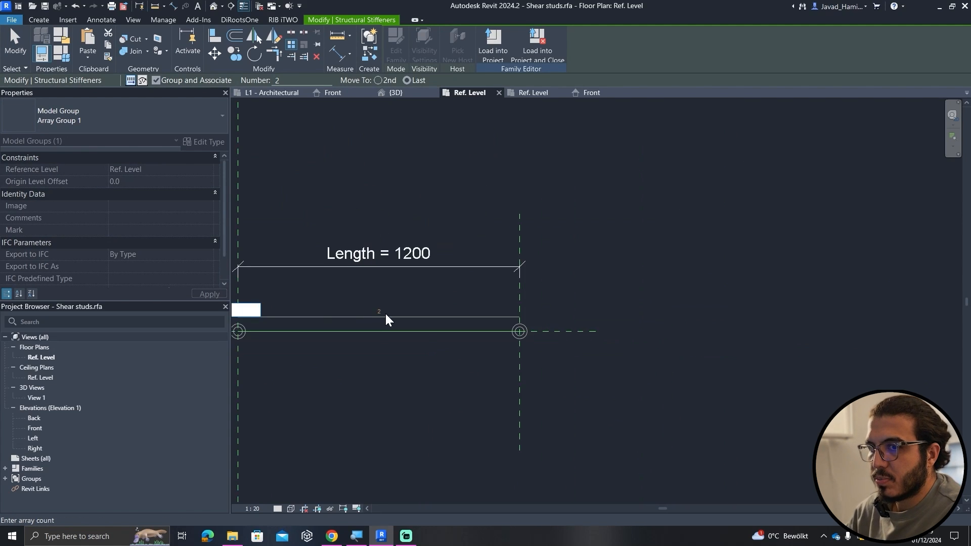
{"action": "type", "text": "4"}
{"action": "key", "text": "Return"}
{"action": "key", "text": "Escape"}
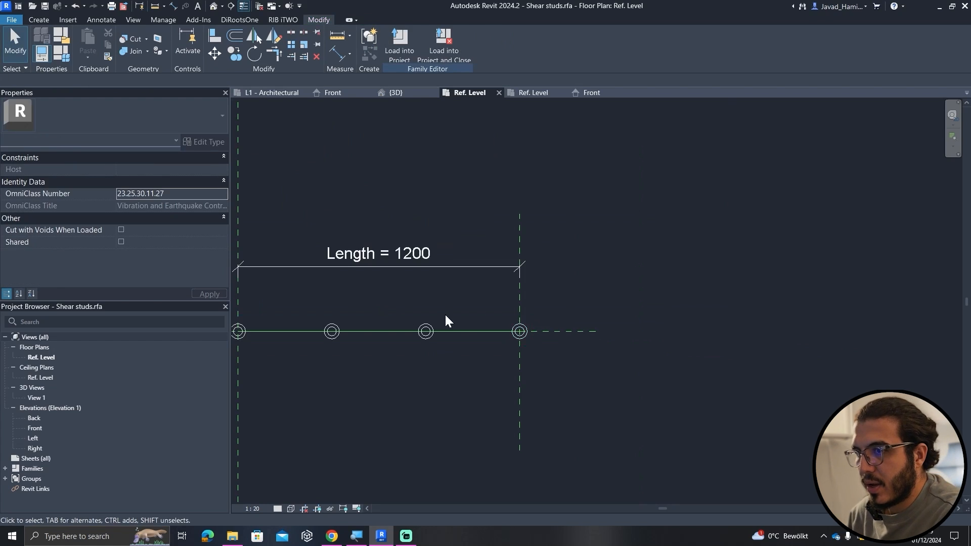
Align and lock the array's last stud to the reference planes at the far end of the length.
{"action": "scroll", "coordinate": [485, 335], "scroll_direction": "up", "scroll_amount": 3}
{"action": "scroll", "coordinate": [512, 338], "scroll_direction": "up", "scroll_amount": 1}
{"action": "key", "text": "a"}
{"action": "key", "text": "l"}
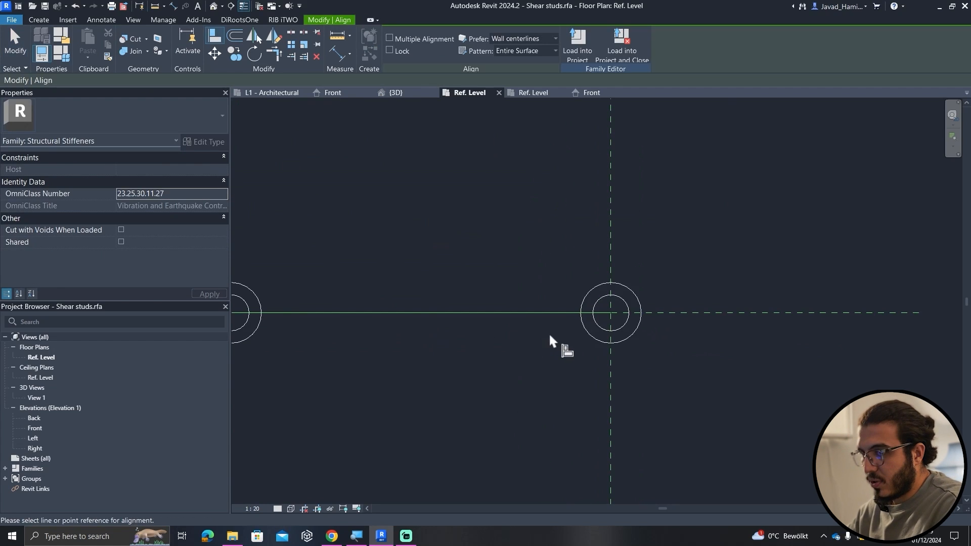
{"action": "scroll", "coordinate": [548, 332], "scroll_direction": "up", "scroll_amount": 2}
{"action": "left_click", "coordinate": [669, 297]}
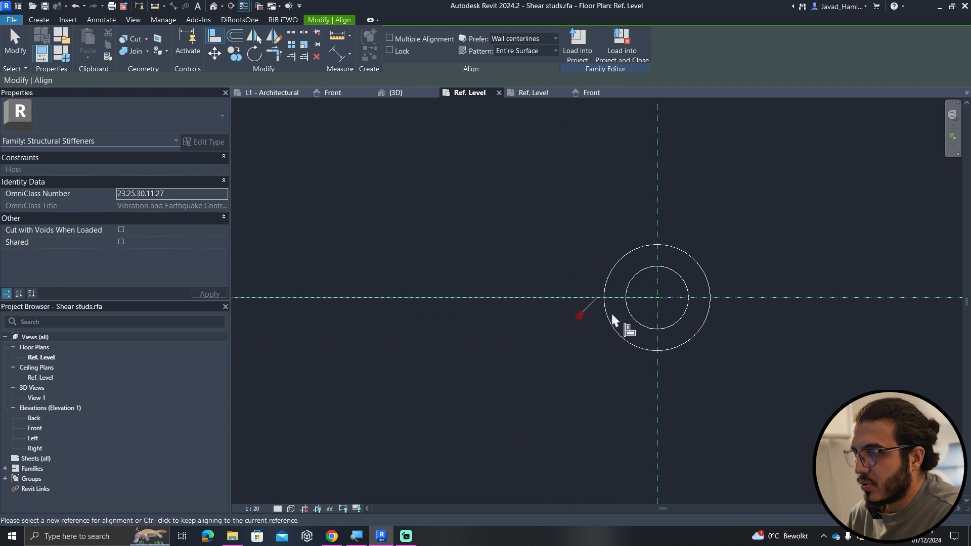
{"action": "scroll", "coordinate": [582, 311], "scroll_direction": "down", "scroll_amount": 8}
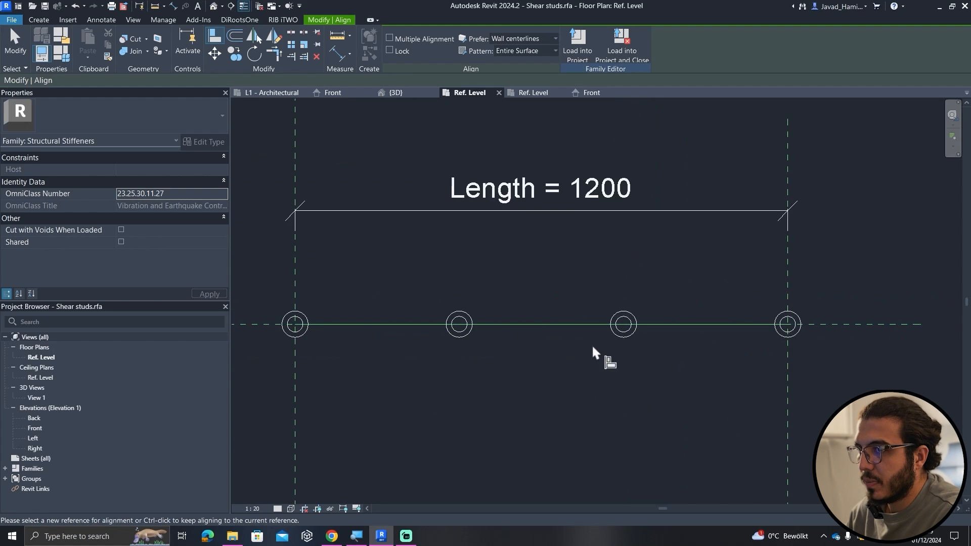
{"action": "key", "text": "Escape"}
{"action": "key", "text": "Escape"}
Label the stud array's count with the Nshearstud parameter.
{"action": "left_click", "coordinate": [68, 55]}
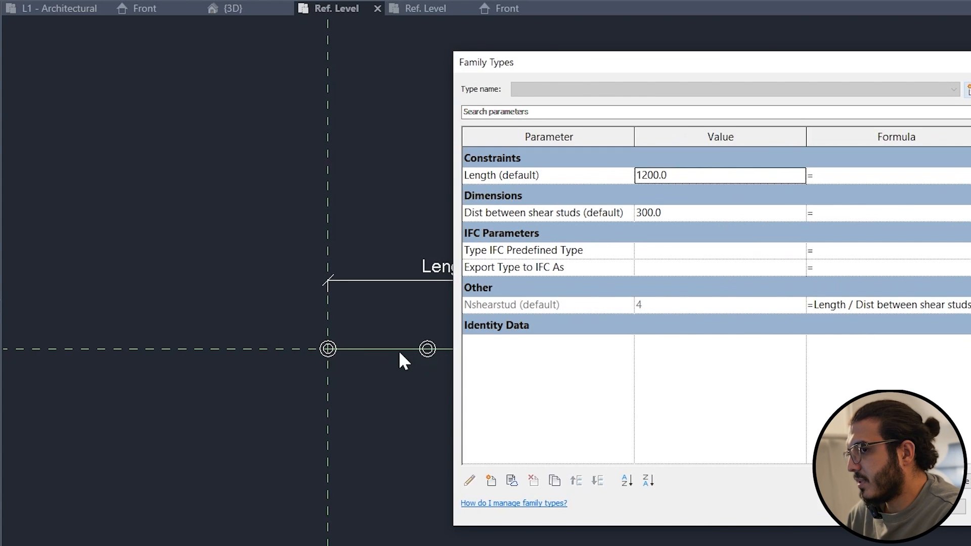
{"action": "key", "text": "Return"}
{"action": "scroll", "coordinate": [446, 374], "scroll_direction": "up", "scroll_amount": 2}
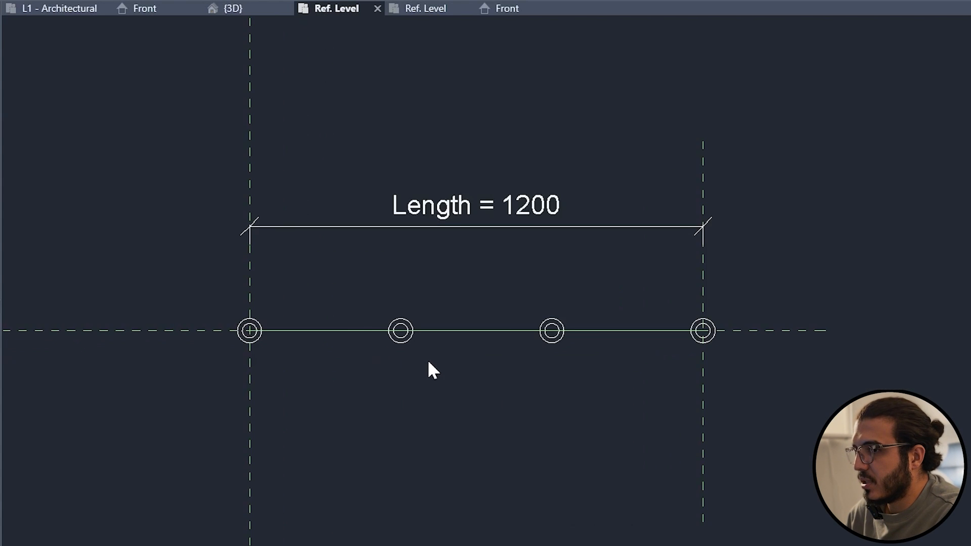
{"action": "scroll", "coordinate": [382, 357], "scroll_direction": "up", "scroll_amount": 2}
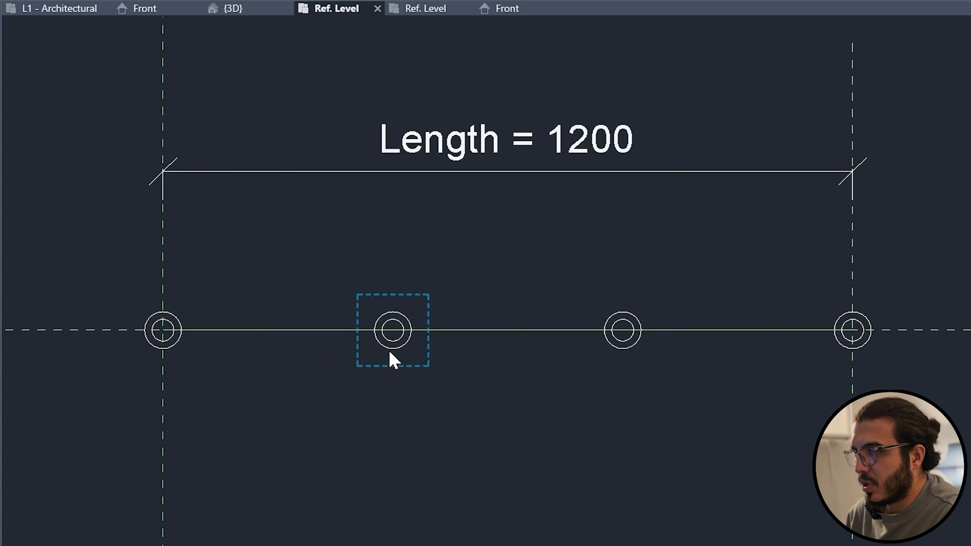
{"action": "left_click", "coordinate": [389, 351]}
{"action": "left_click", "coordinate": [542, 296]}
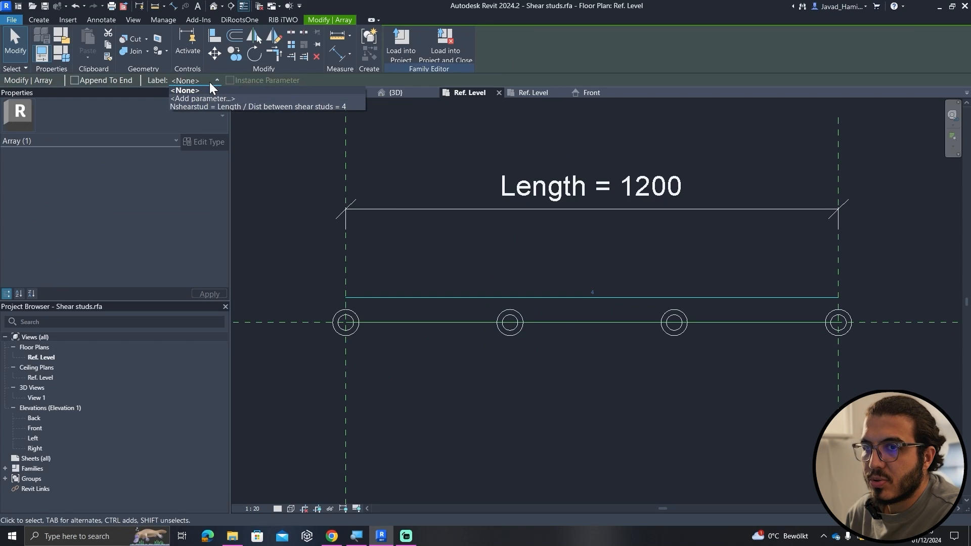
{"action": "left_click", "coordinate": [224, 105]}
{"action": "left_click", "coordinate": [622, 364]}
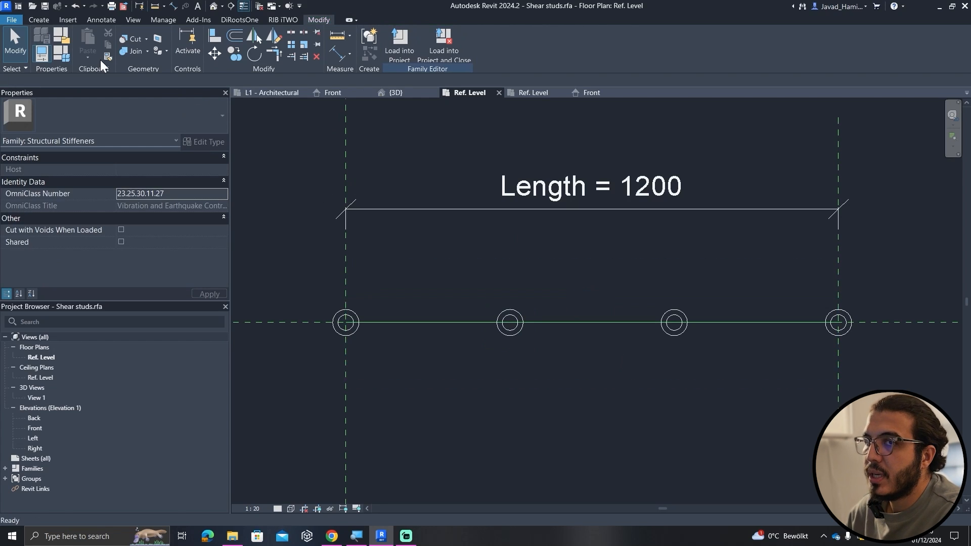
Review the length, stud spacing and stud count formula in the family's parameters.
{"action": "left_click", "coordinate": [67, 52]}
{"action": "left_click_drag", "start_coordinate": [736, 130], "coordinate": [235, 85]}
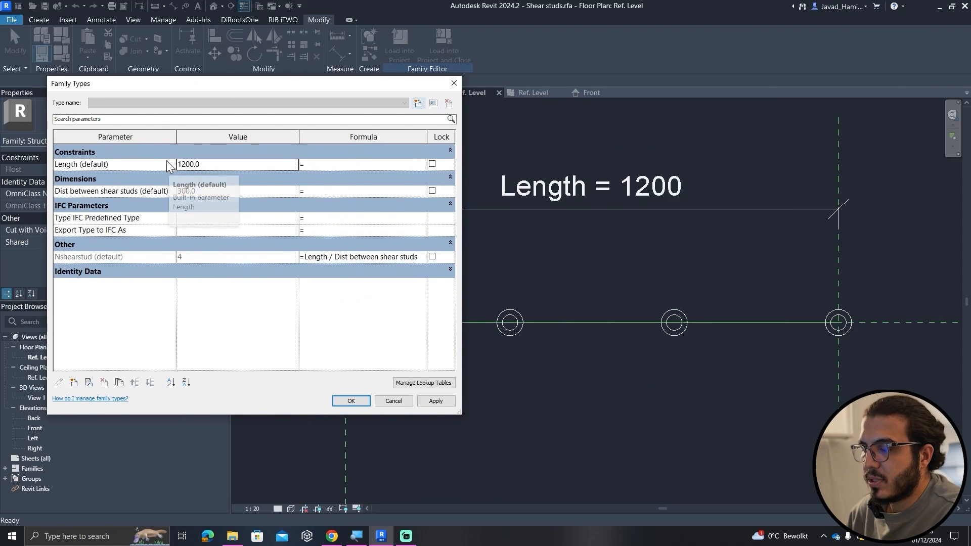
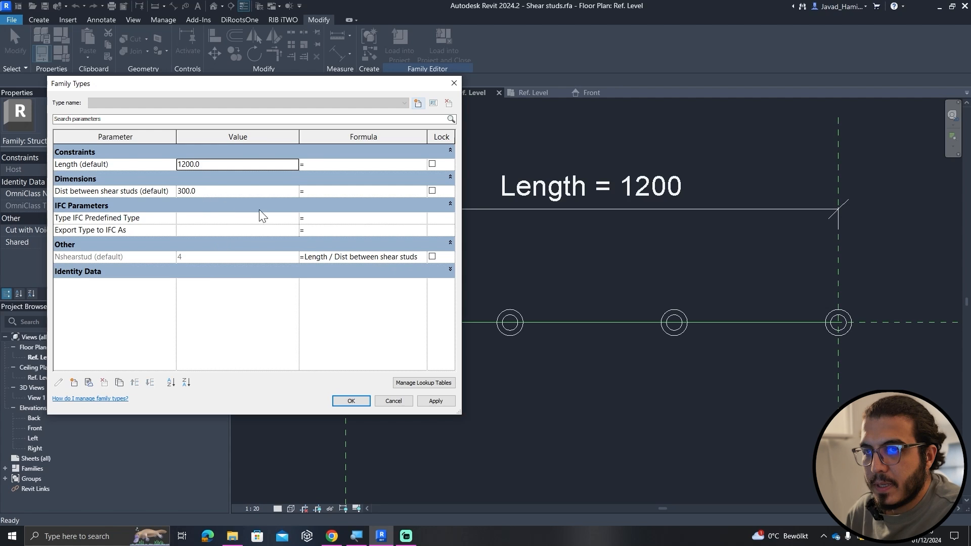
{"action": "left_click", "coordinate": [351, 401]}
Flex the stud array by moving the end reference plane outward to a length of about 1860 mm.
{"action": "scroll", "coordinate": [854, 437], "scroll_direction": "down", "scroll_amount": 3}
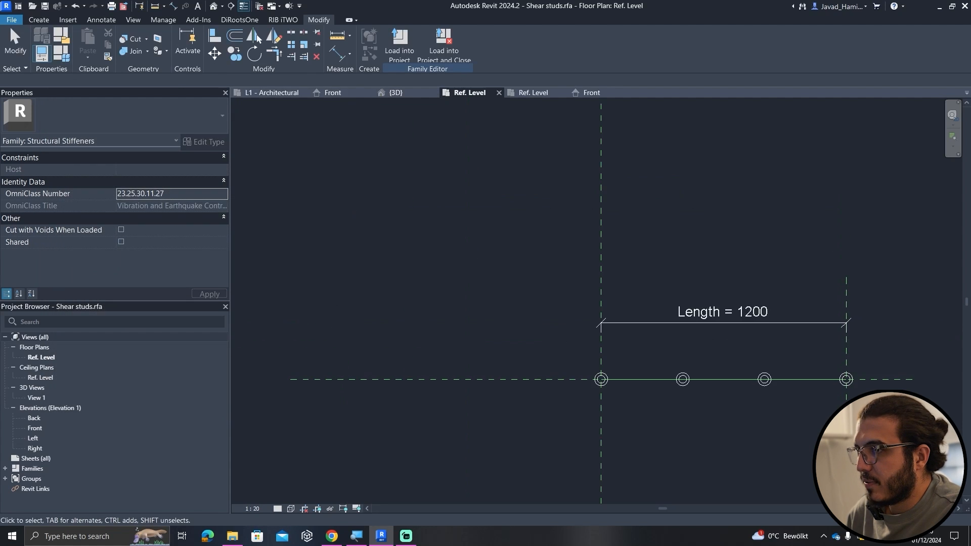
{"action": "middle_click_drag", "start_coordinate": [836, 432], "coordinate": [669, 385]}
{"action": "left_click_drag", "start_coordinate": [678, 390], "coordinate": [815, 387]}
{"action": "left_click", "coordinate": [672, 425]}
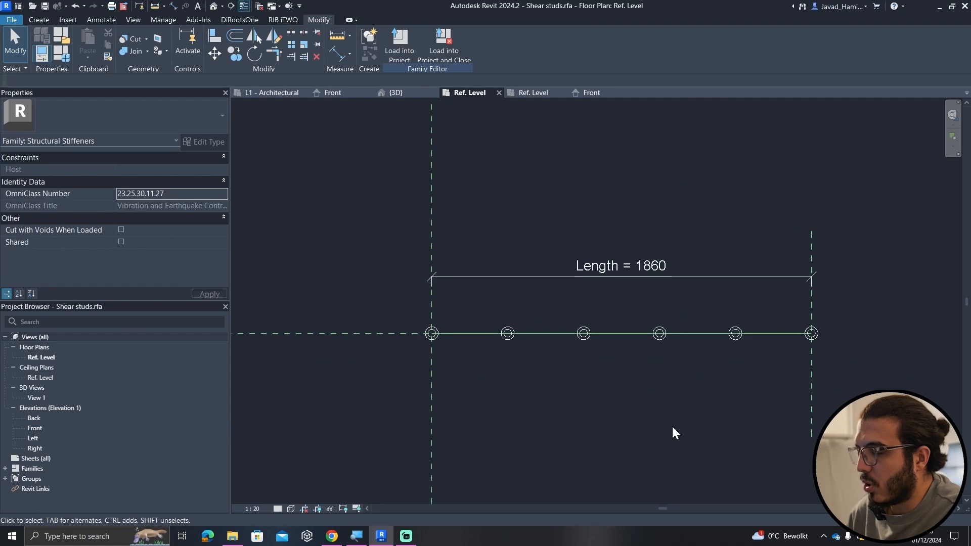
{"action": "middle_click_drag", "start_coordinate": [672, 425], "coordinate": [636, 411]}
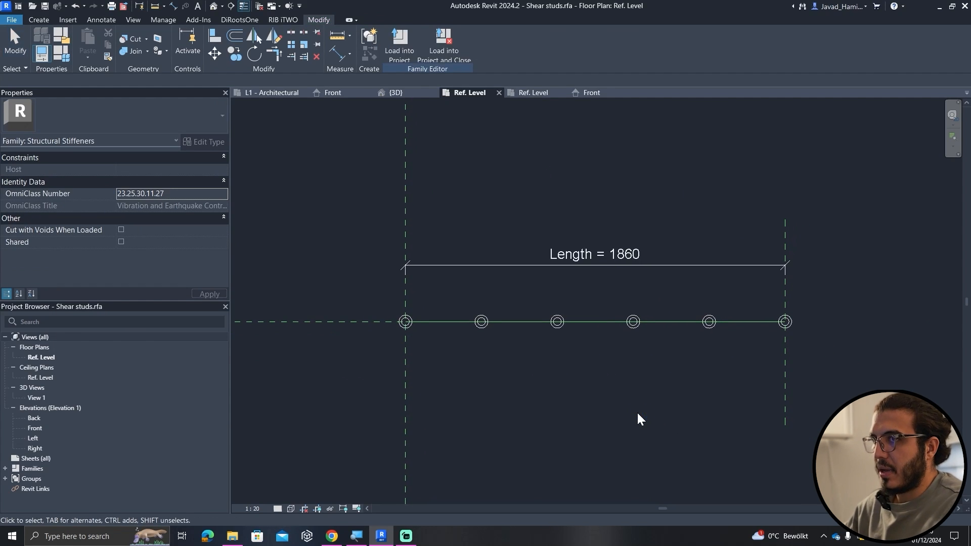
Load the Shear studs family into Work File.rvt.
{"action": "left_click", "coordinate": [400, 52]}
{"action": "left_click", "coordinate": [456, 341]}
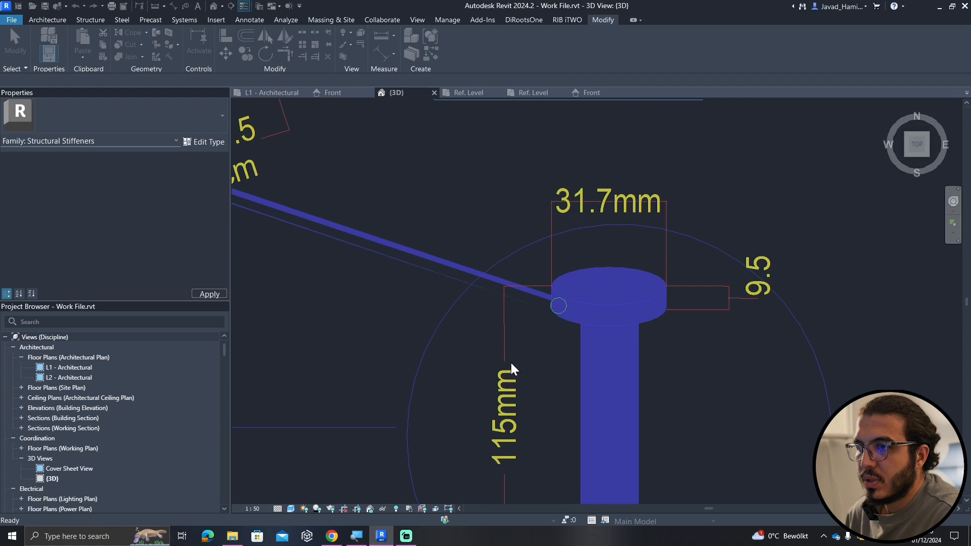
{"action": "scroll", "coordinate": [518, 374], "scroll_direction": "down", "scroll_amount": 8}
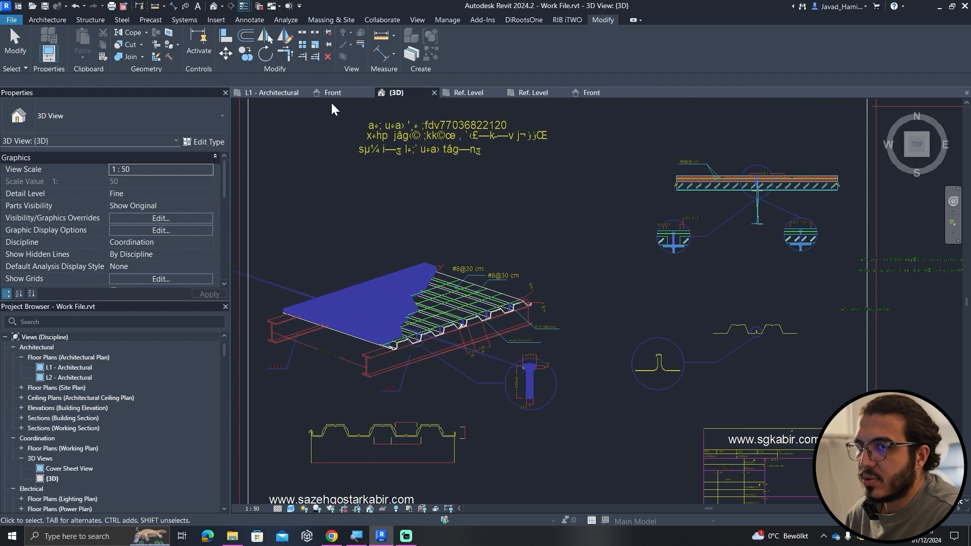
{"action": "scroll", "coordinate": [484, 266], "scroll_direction": "down", "scroll_amount": 10}
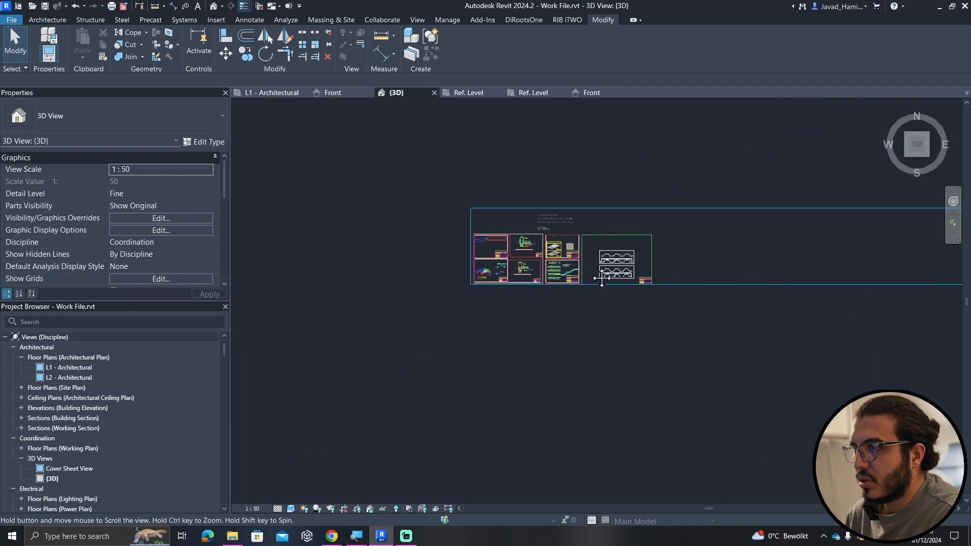
Bring the composite deck frame into view in 3D and set the view's detail level to Medium.
{"action": "middle_click_drag", "start_coordinate": [602, 279], "coordinate": [546, 300]}
{"action": "scroll", "coordinate": [566, 290], "scroll_direction": "up", "scroll_amount": 10}
{"action": "middle_click_drag", "start_coordinate": [556, 438], "coordinate": [526, 237]}
{"action": "scroll", "coordinate": [502, 417], "scroll_direction": "up", "scroll_amount": 2}
{"action": "middle_click_drag", "start_coordinate": [502, 417], "coordinate": [502, 357], "text": "shift"}
{"action": "scroll", "coordinate": [531, 352], "scroll_direction": "up", "scroll_amount": 3}
{"action": "middle_click_drag", "start_coordinate": [588, 417], "coordinate": [587, 388]}
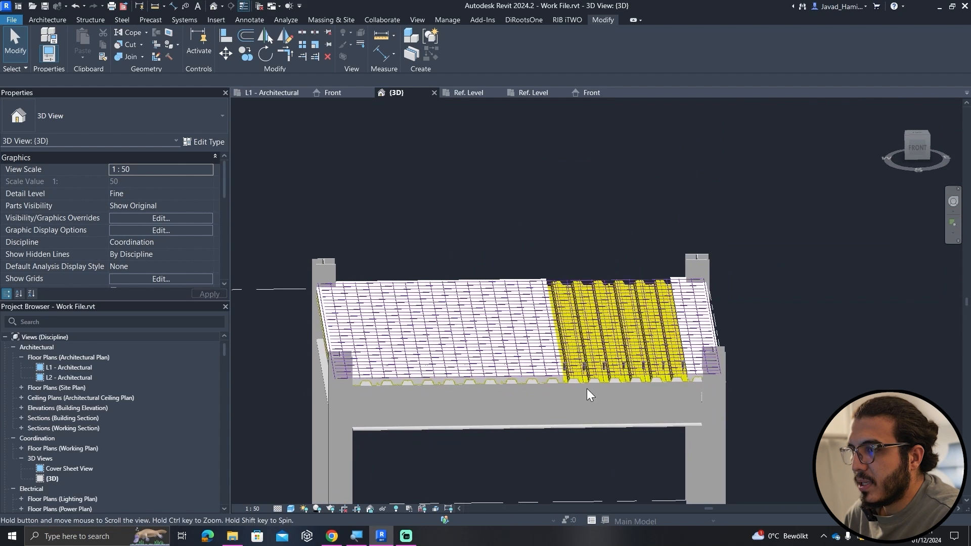
{"action": "left_click", "coordinate": [278, 509]}
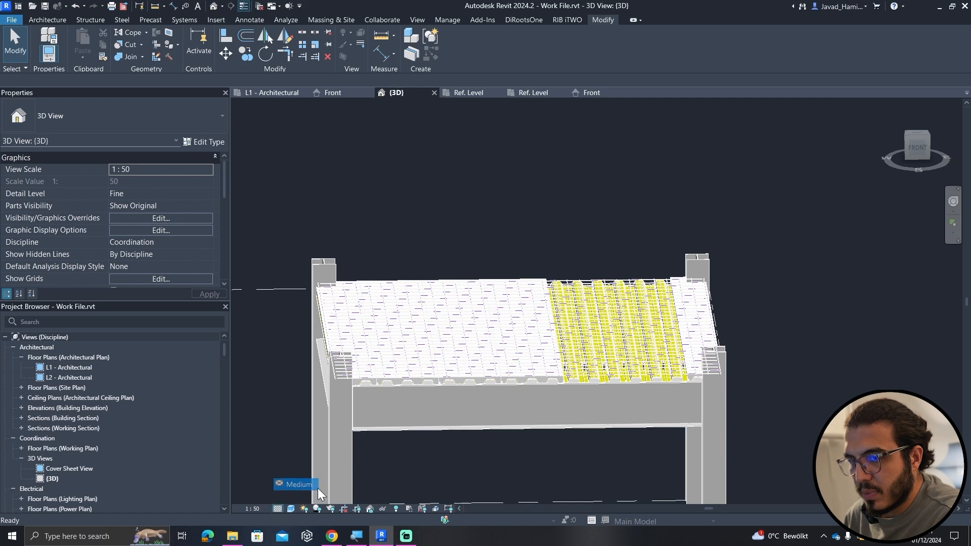
{"action": "left_click", "coordinate": [317, 487]}
Temporarily hide the metal deck panels and the rebar mesh so the steel beams are exposed.
{"action": "left_click", "coordinate": [553, 382]}
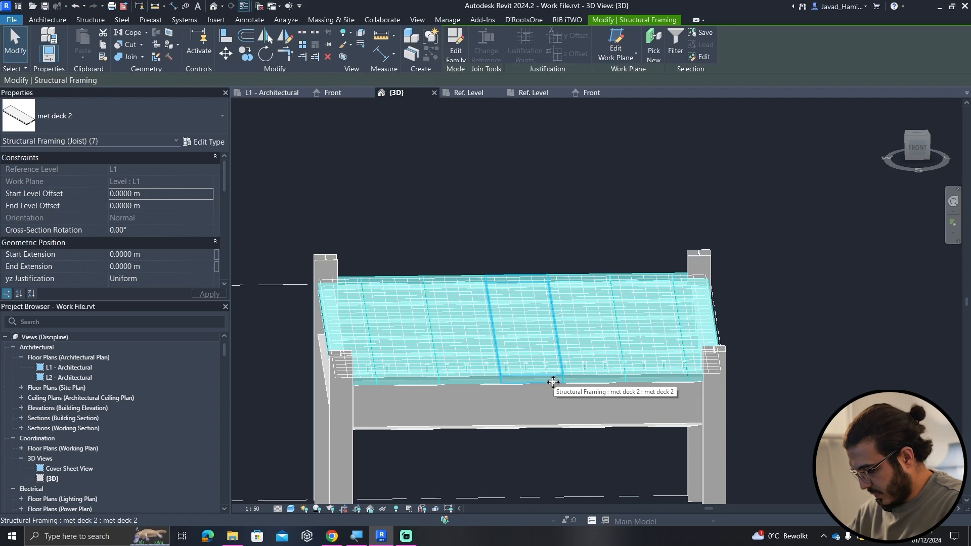
{"action": "key", "text": "h"}
{"action": "key", "text": "h"}
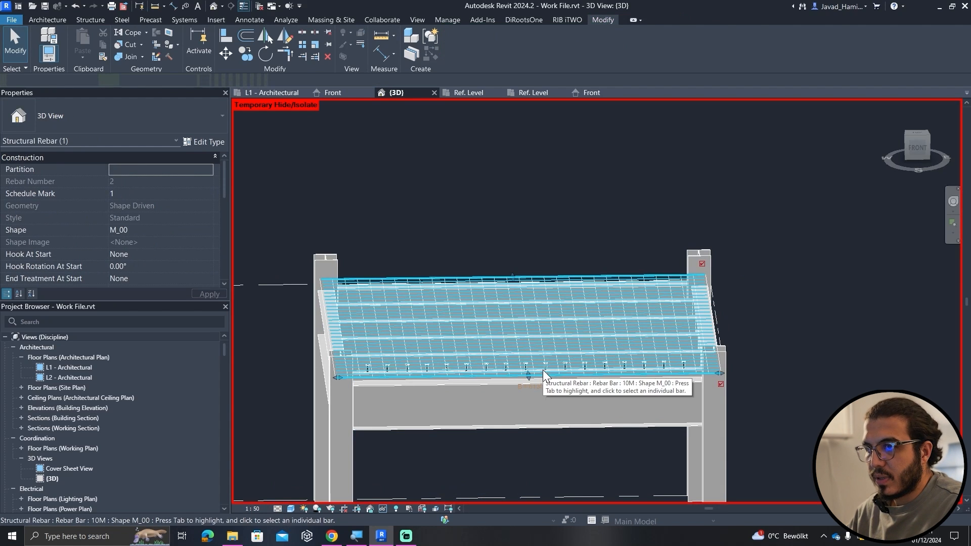
{"action": "left_click", "coordinate": [543, 369]}
{"action": "key", "text": "h"}
{"action": "key", "text": "h"}
Place a Shear studs component about 5.5 m long on the centreline of the secondary beam nearest the front edge.
{"action": "middle_click_drag", "start_coordinate": [536, 313], "coordinate": [566, 405], "text": "shift"}
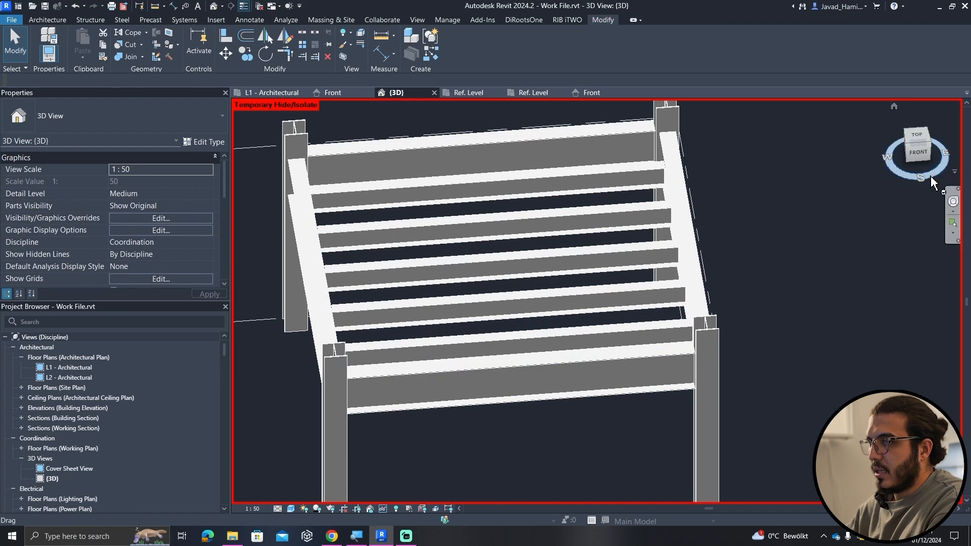
{"action": "left_click", "coordinate": [917, 137]}
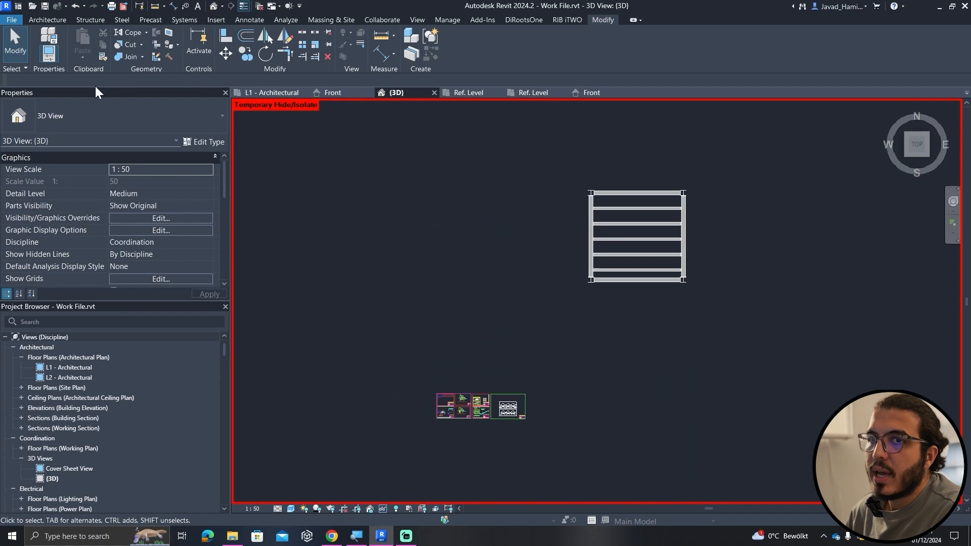
{"action": "left_click", "coordinate": [57, 21]}
{"action": "left_click", "coordinate": [120, 39]}
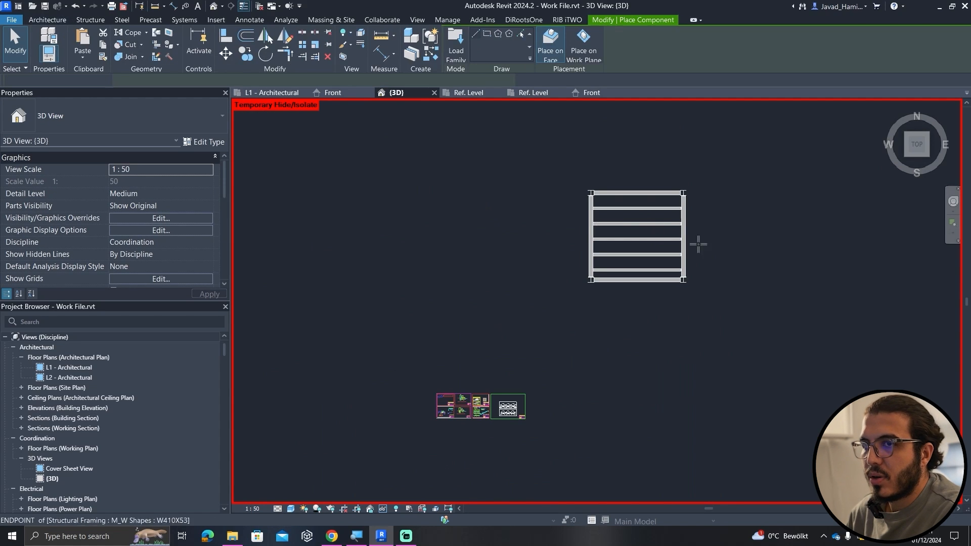
{"action": "scroll", "coordinate": [673, 253], "scroll_direction": "up", "scroll_amount": 6}
{"action": "scroll", "coordinate": [317, 328], "scroll_direction": "up", "scroll_amount": 5}
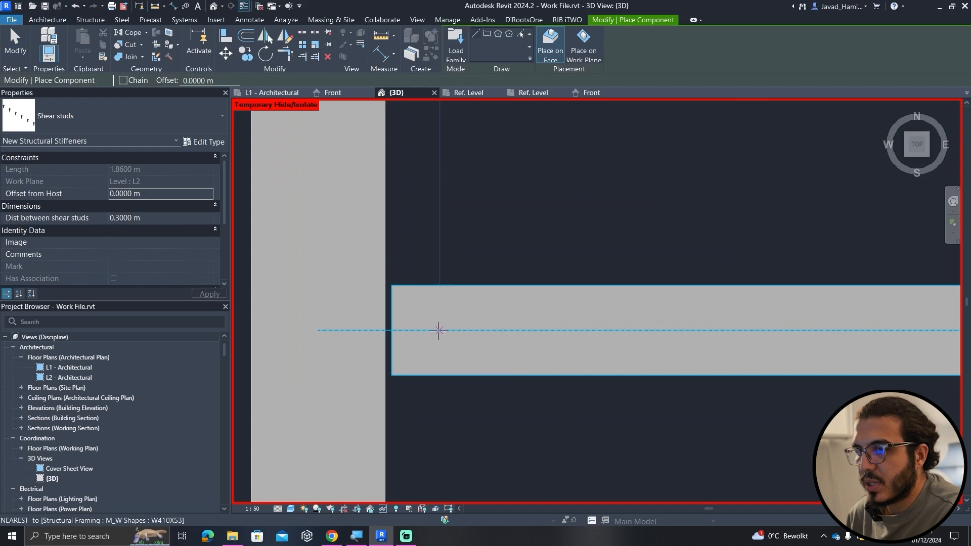
{"action": "left_click", "coordinate": [438, 330]}
{"action": "scroll", "coordinate": [640, 369], "scroll_direction": "down", "scroll_amount": 8}
{"action": "middle_click_drag", "start_coordinate": [652, 369], "coordinate": [248, 355]}
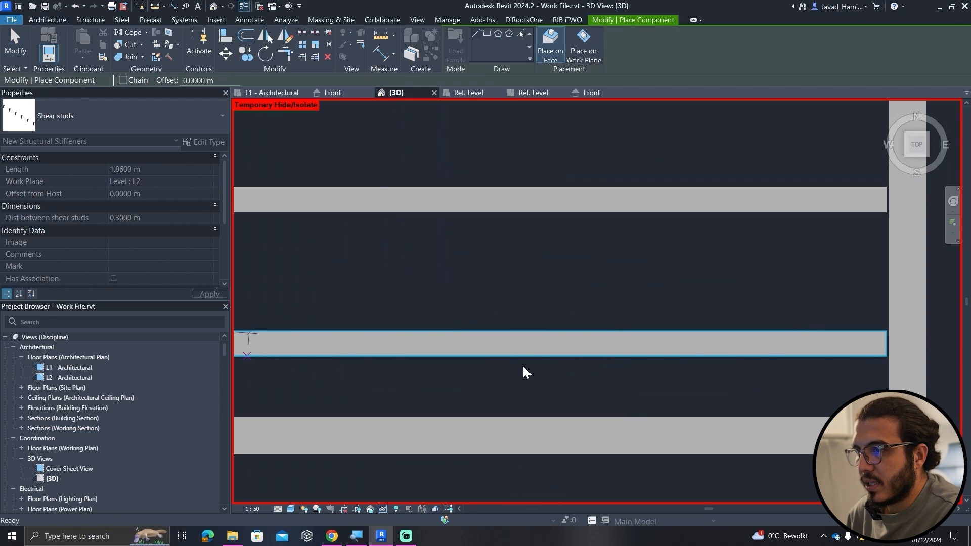
{"action": "middle_click_drag", "start_coordinate": [871, 340], "coordinate": [672, 347]}
{"action": "scroll", "coordinate": [674, 347], "scroll_direction": "up", "scroll_amount": 5}
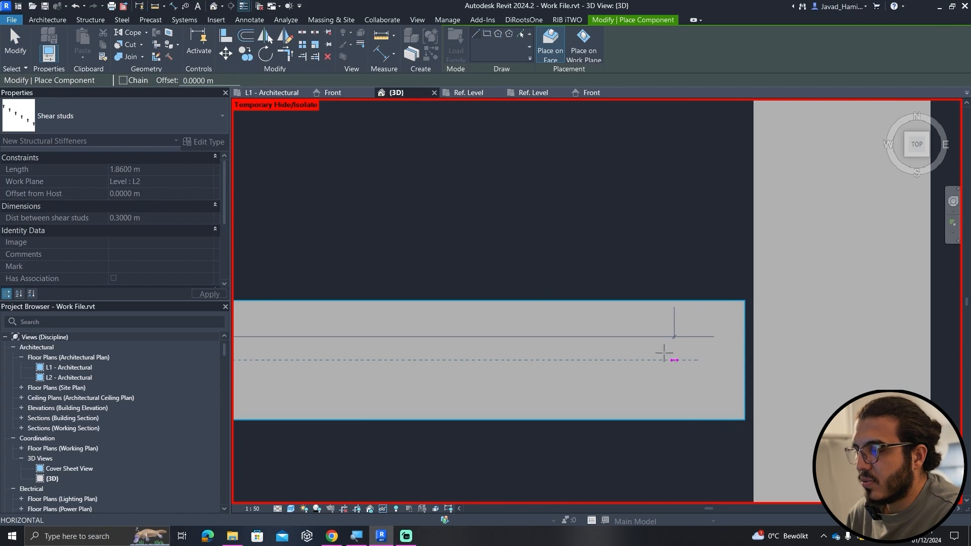
{"action": "left_click", "coordinate": [669, 359]}
{"action": "key", "text": "Escape"}
{"action": "key", "text": "Escape"}
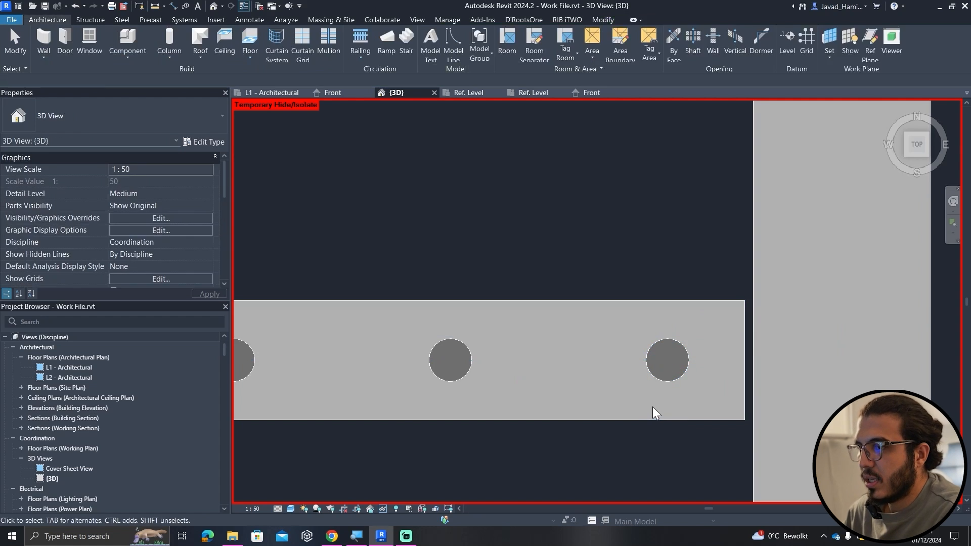
Copy the shear stud row onto the other secondary beams of the frame.
{"action": "scroll", "coordinate": [629, 437], "scroll_direction": "down", "scroll_amount": 5}
{"action": "middle_click_drag", "start_coordinate": [602, 456], "coordinate": [690, 377], "text": "shift"}
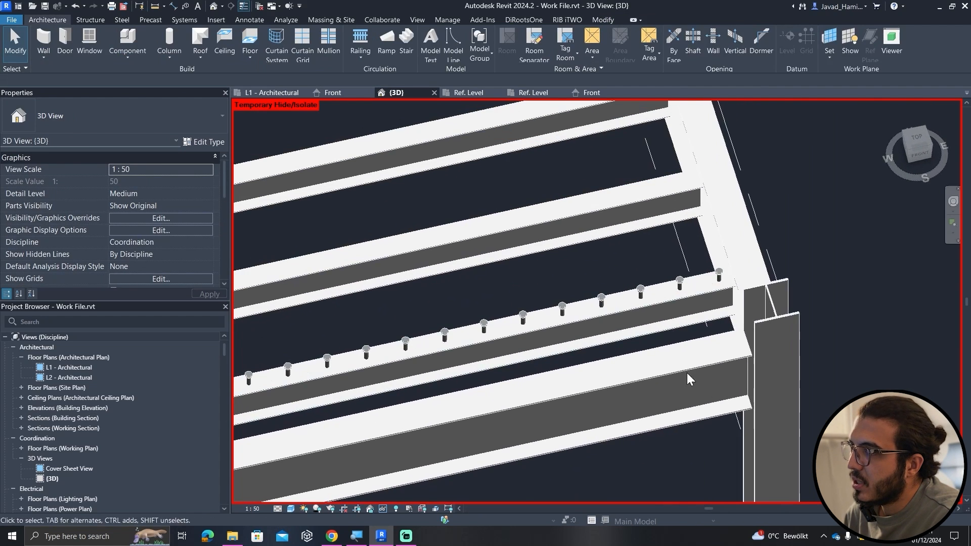
{"action": "left_click", "coordinate": [527, 320]}
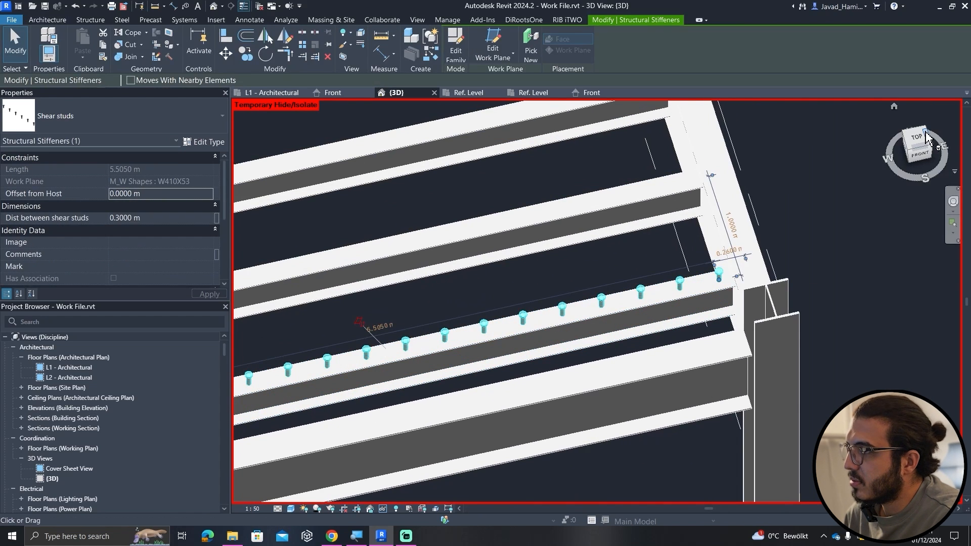
{"action": "left_click", "coordinate": [917, 139]}
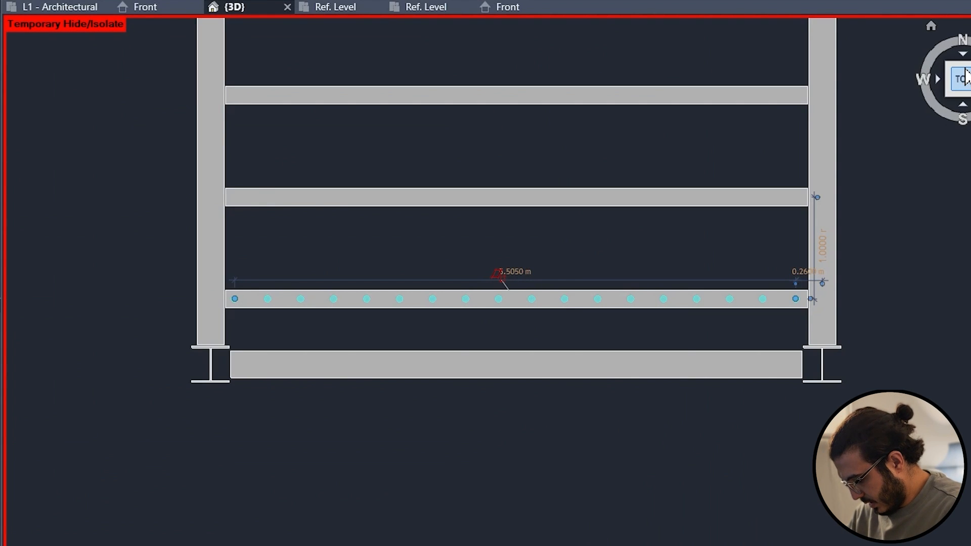
{"action": "left_click", "coordinate": [557, 305]}
{"action": "scroll", "coordinate": [557, 217], "scroll_direction": "up", "scroll_amount": 4}
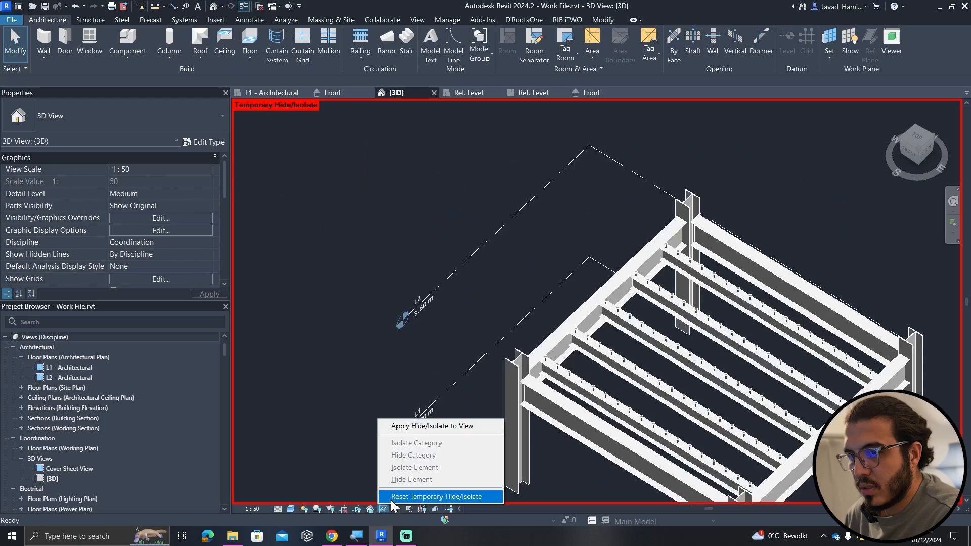
Restore the temporarily hidden deck and rebar and set the 3D view's detail level to Fine.
{"action": "left_click", "coordinate": [420, 498]}
{"action": "middle_click_drag", "start_coordinate": [632, 457], "coordinate": [557, 387]}
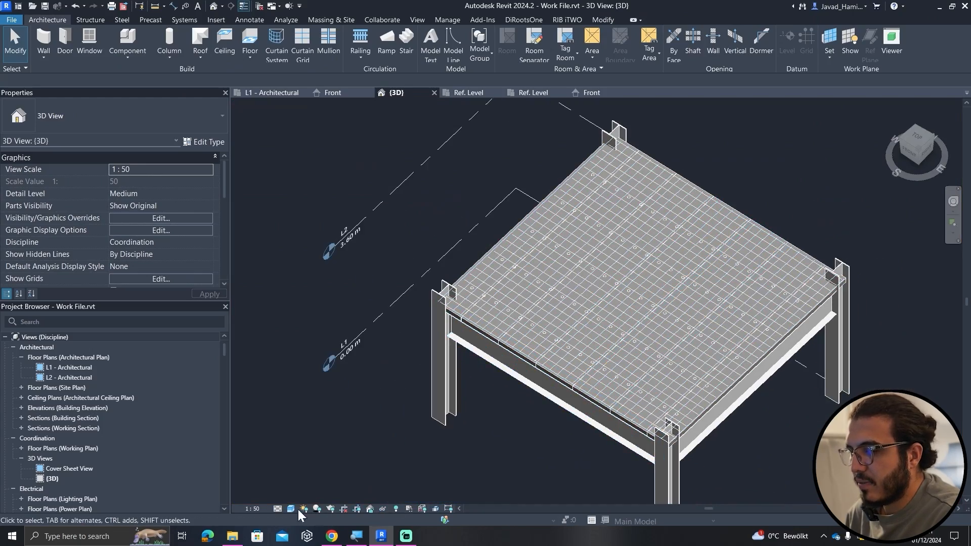
{"action": "left_click", "coordinate": [278, 509]}
{"action": "left_click", "coordinate": [292, 498]}
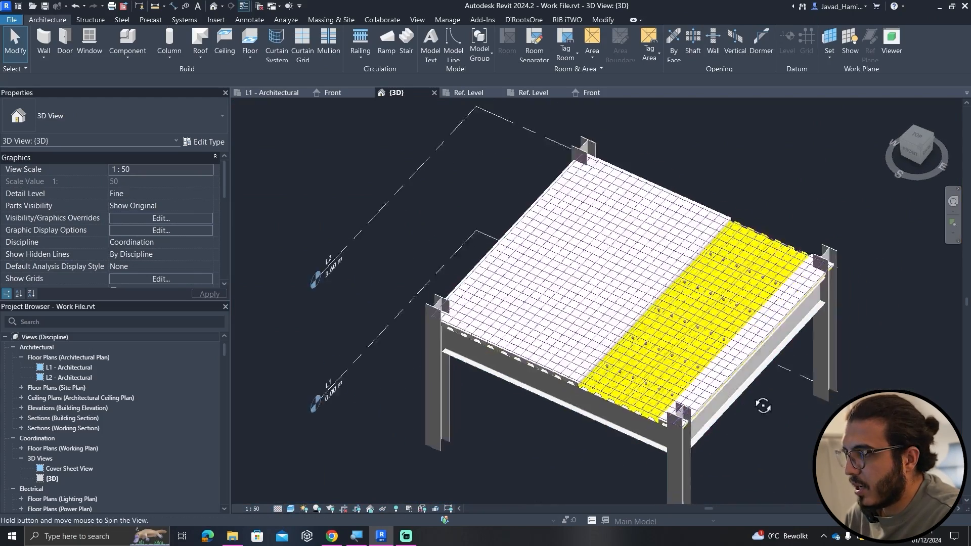
Examine up close how the shear studs sit in the metal deck and rebar mesh near the slab edge.
{"action": "scroll", "coordinate": [591, 374], "scroll_direction": "up", "scroll_amount": 10}
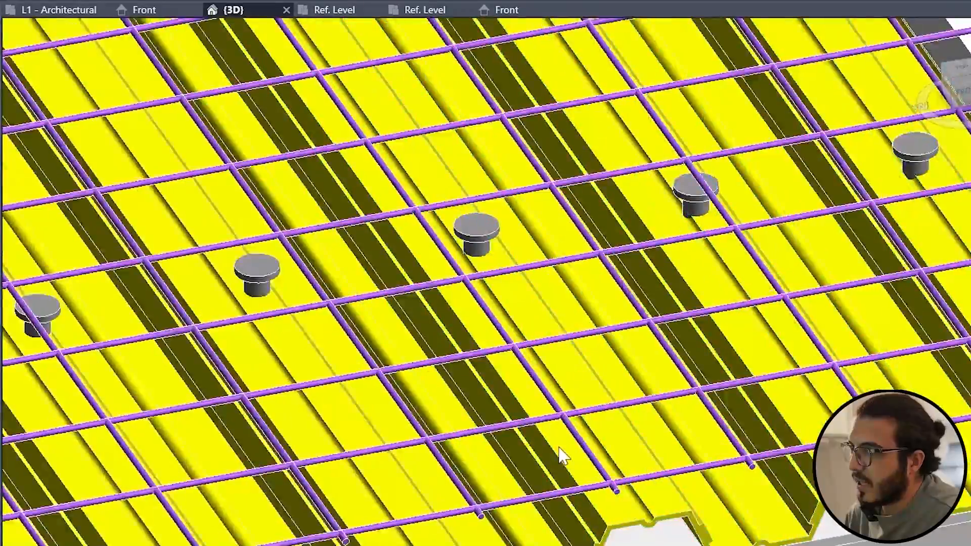
{"action": "scroll", "coordinate": [577, 435], "scroll_direction": "down", "scroll_amount": 4}
{"action": "scroll", "coordinate": [566, 430], "scroll_direction": "up", "scroll_amount": 4}
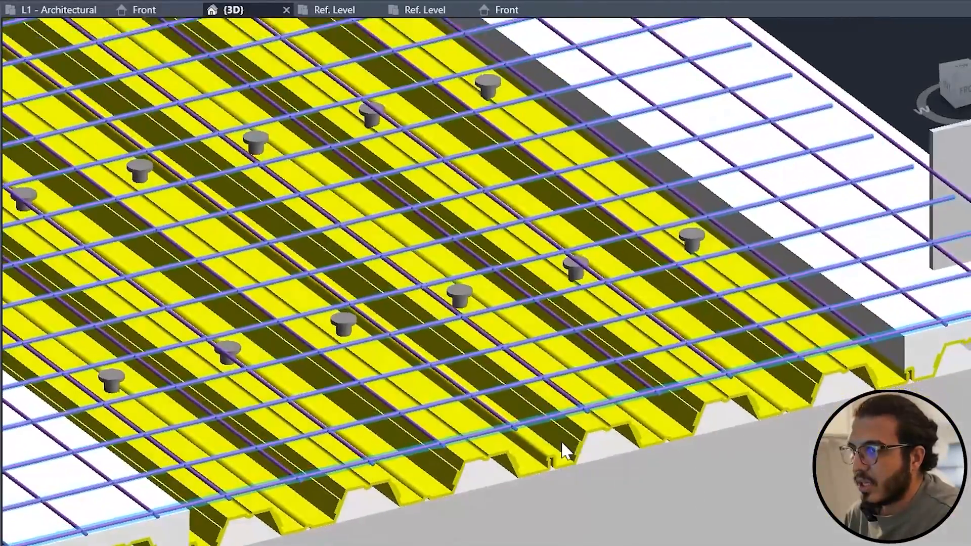
{"action": "scroll", "coordinate": [563, 545], "scroll_direction": "down", "scroll_amount": 1}
{"action": "middle_click_drag", "start_coordinate": [562, 545], "coordinate": [673, 485]}
{"action": "scroll", "coordinate": [647, 474], "scroll_direction": "down", "scroll_amount": 1}
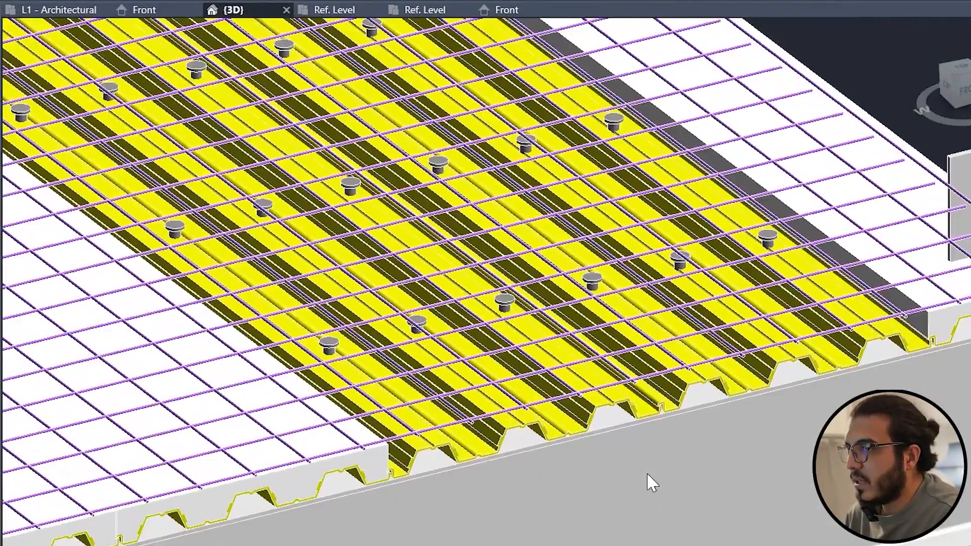
{"action": "scroll", "coordinate": [647, 474], "scroll_direction": "down", "scroll_amount": 2}
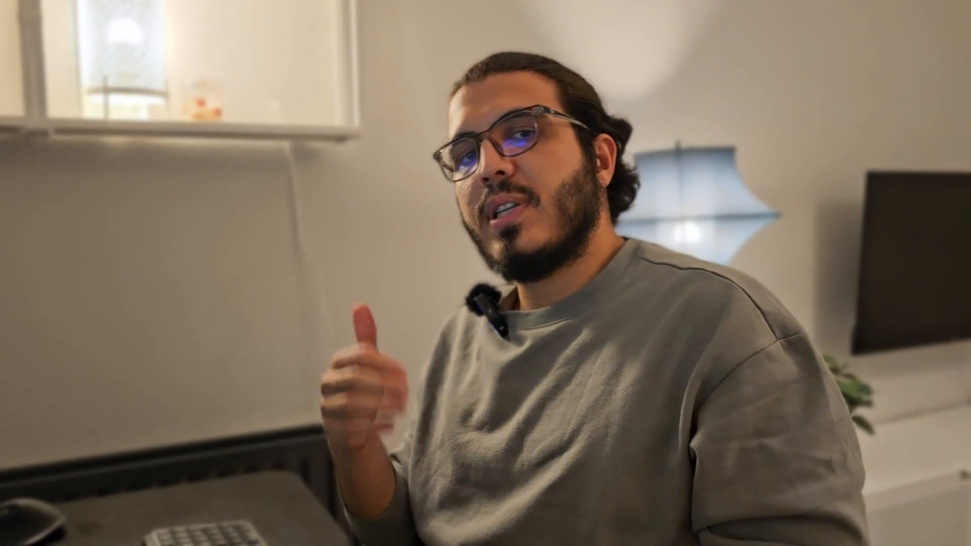